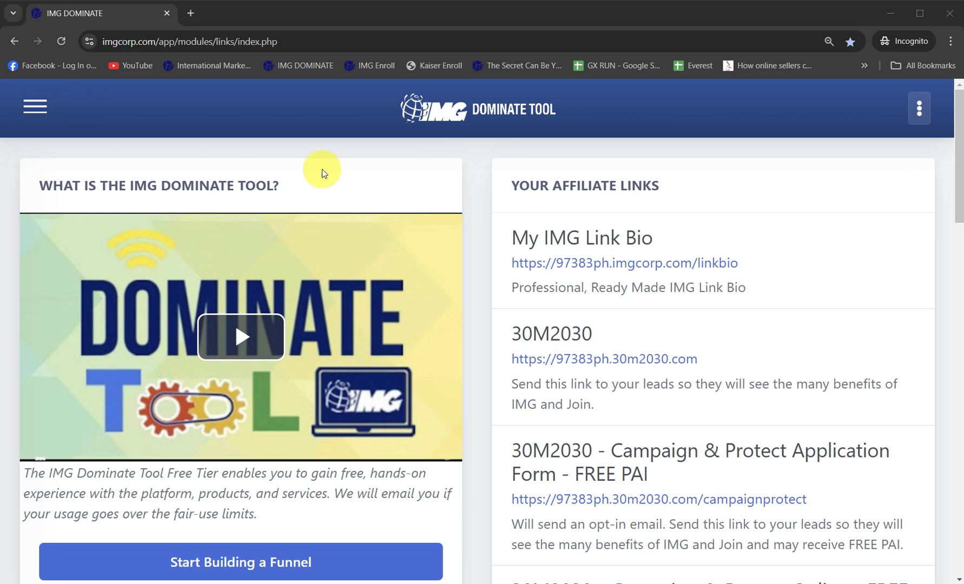
- From My Funnels, open the first funnel's live website in a new tab
{"action": "left_click", "coordinate": [34, 113]}
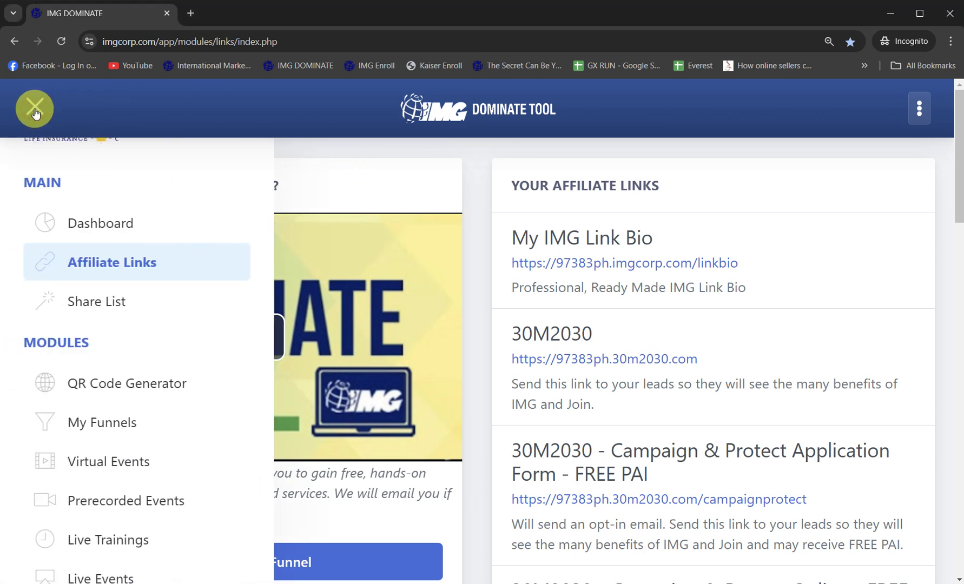
{"action": "left_click", "coordinate": [131, 430]}
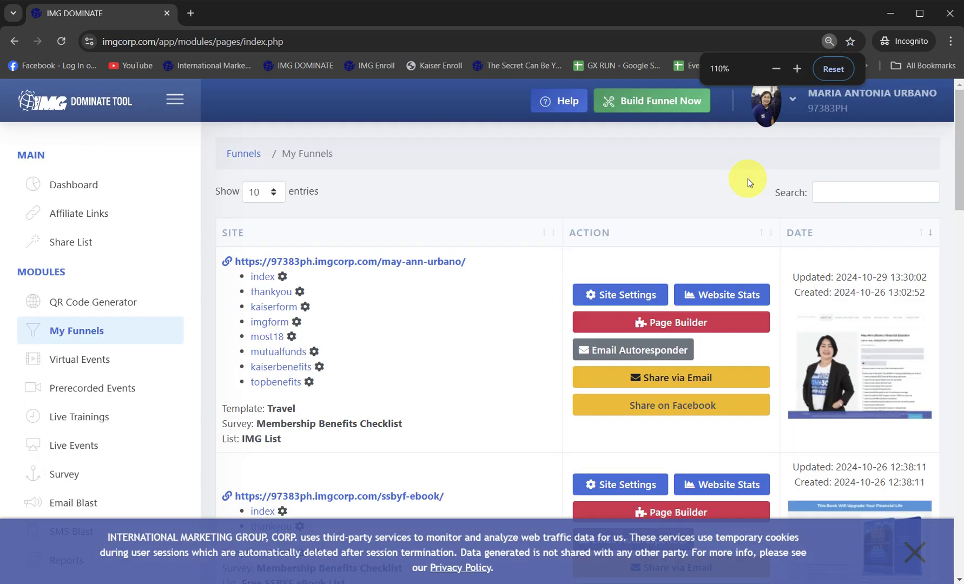
{"action": "left_click", "coordinate": [458, 264]}
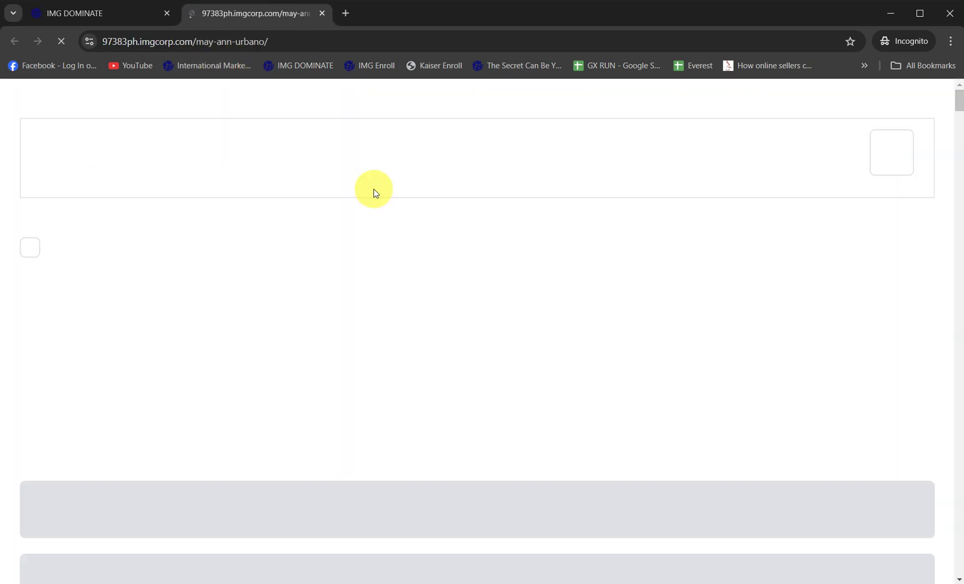
- Open the ABOUT IMG, KAISER LONG TERM CARE, MOST 18, MUTUAL FUNDS, IMG FORM and KAISER FORM pages in new tabs
{"action": "left_click", "coordinate": [888, 153]}
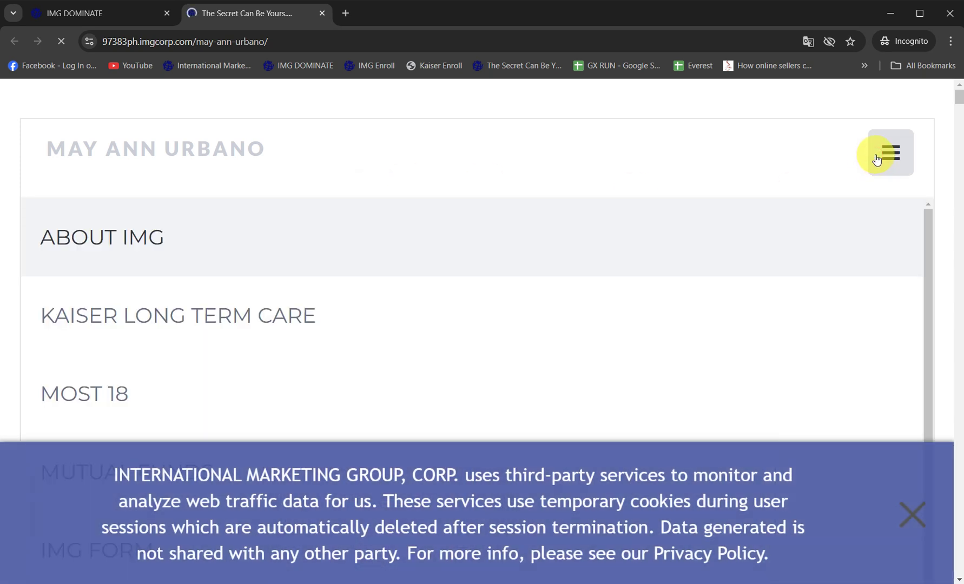
{"action": "right_click", "coordinate": [107, 243]}
{"action": "left_click", "coordinate": [146, 255]}
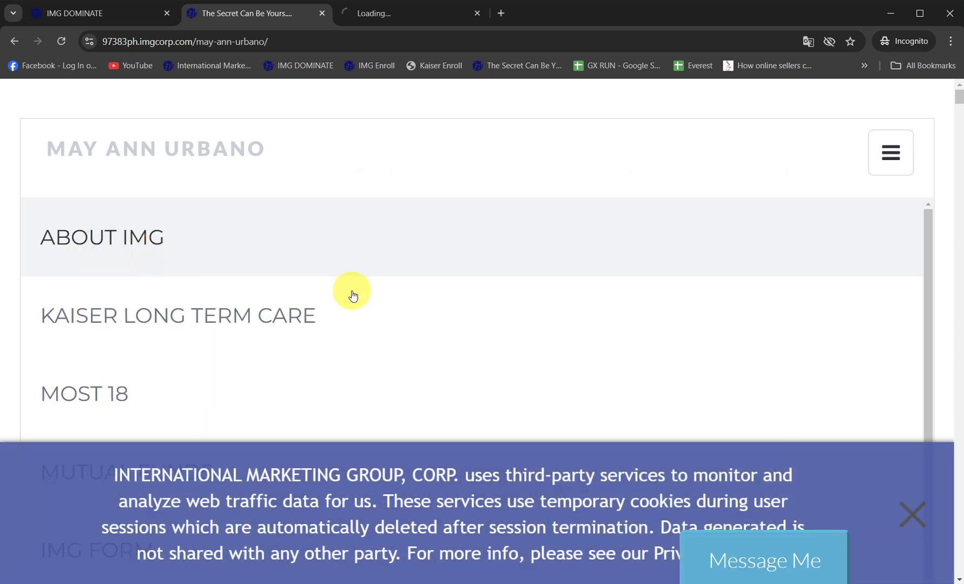
{"action": "scroll", "coordinate": [236, 286], "scroll_direction": "down", "scroll_amount": 1}
{"action": "right_click", "coordinate": [177, 286]}
{"action": "left_click", "coordinate": [216, 298]}
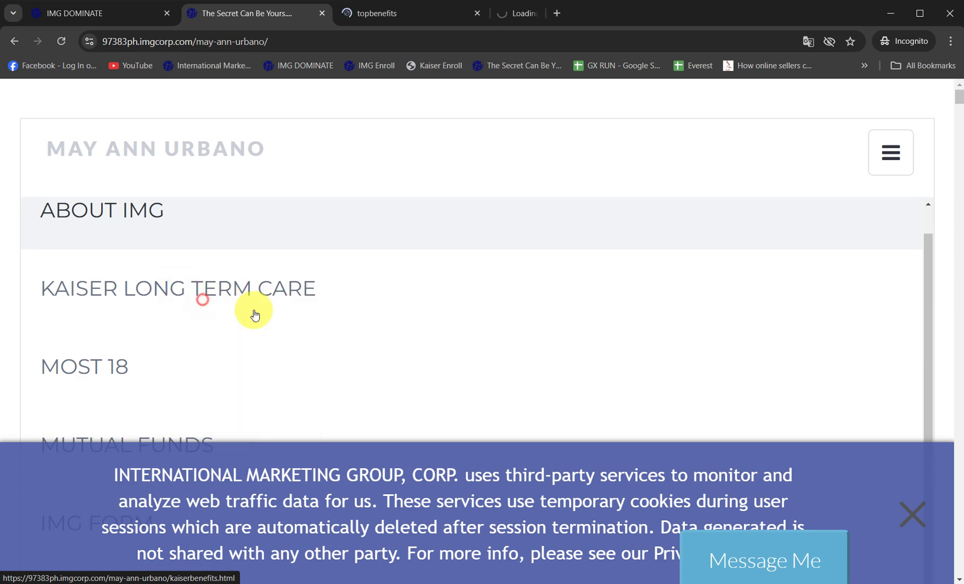
{"action": "scroll", "coordinate": [315, 327], "scroll_direction": "down", "scroll_amount": 3}
{"action": "right_click", "coordinate": [88, 172]}
{"action": "left_click", "coordinate": [123, 185]}
{"action": "right_click", "coordinate": [177, 258]}
{"action": "left_click", "coordinate": [200, 270]}
{"action": "scroll", "coordinate": [326, 319], "scroll_direction": "down", "scroll_amount": 2}
{"action": "scroll", "coordinate": [327, 320], "scroll_direction": "down", "scroll_amount": 1}
{"action": "right_click", "coordinate": [100, 199]}
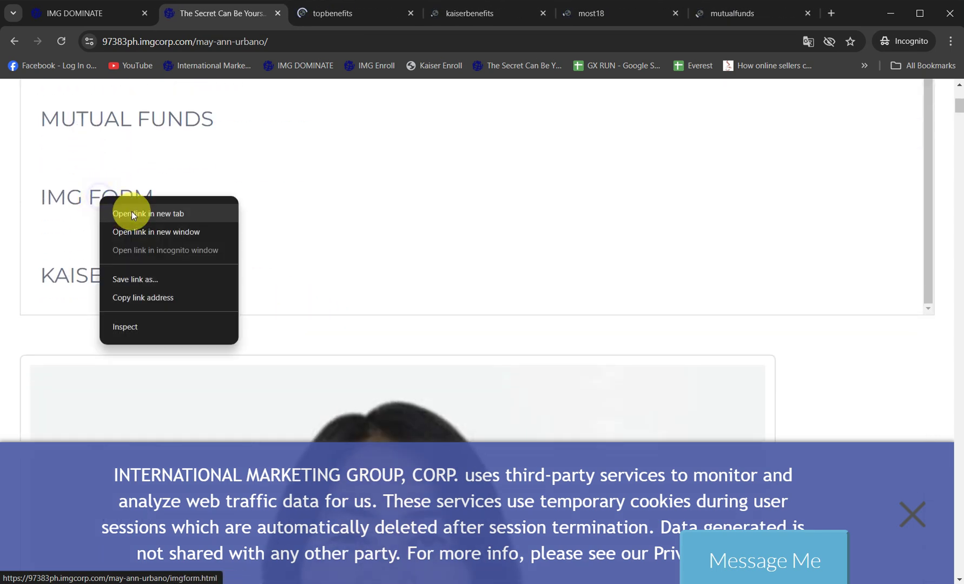
{"action": "left_click", "coordinate": [131, 210]}
{"action": "right_click", "coordinate": [142, 274]}
{"action": "left_click", "coordinate": [155, 287]}
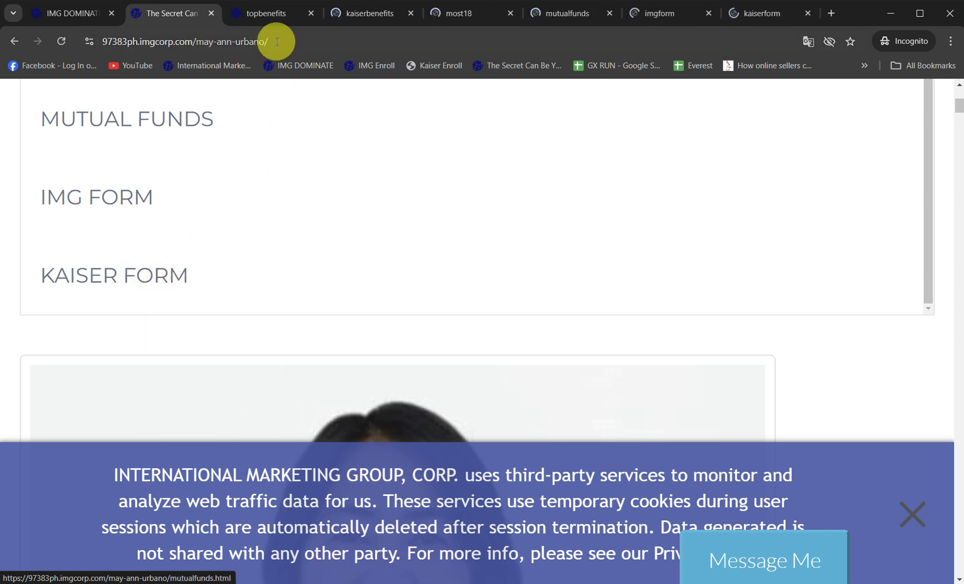
- Copy the funnel site's address and go to the QR Code Generator list
{"action": "scroll", "coordinate": [352, 293], "scroll_direction": "up", "scroll_amount": 1}
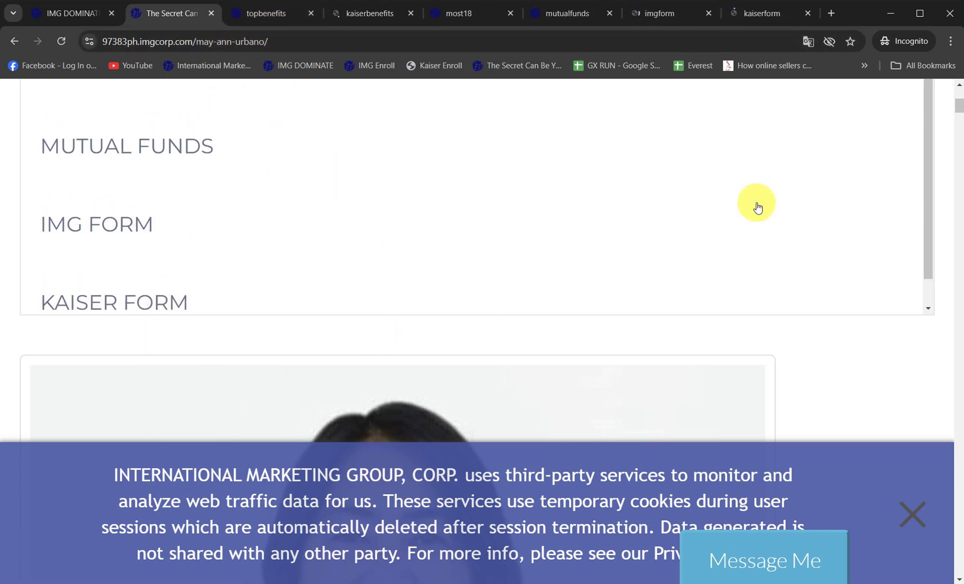
{"action": "left_click_drag", "start_coordinate": [957, 104], "coordinate": [958, 77]}
{"action": "left_click", "coordinate": [243, 39]}
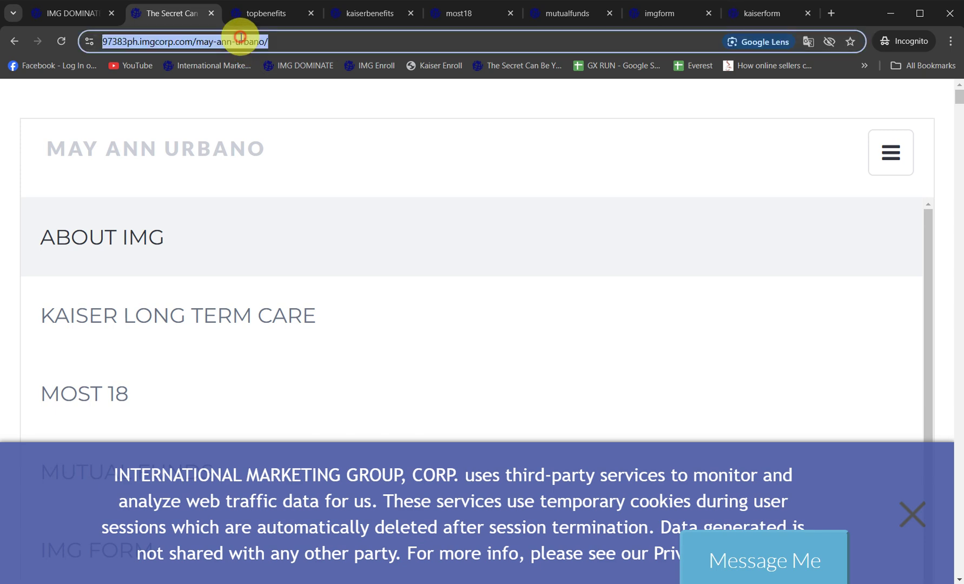
{"action": "right_click", "coordinate": [244, 38]}
{"action": "left_click", "coordinate": [281, 130]}
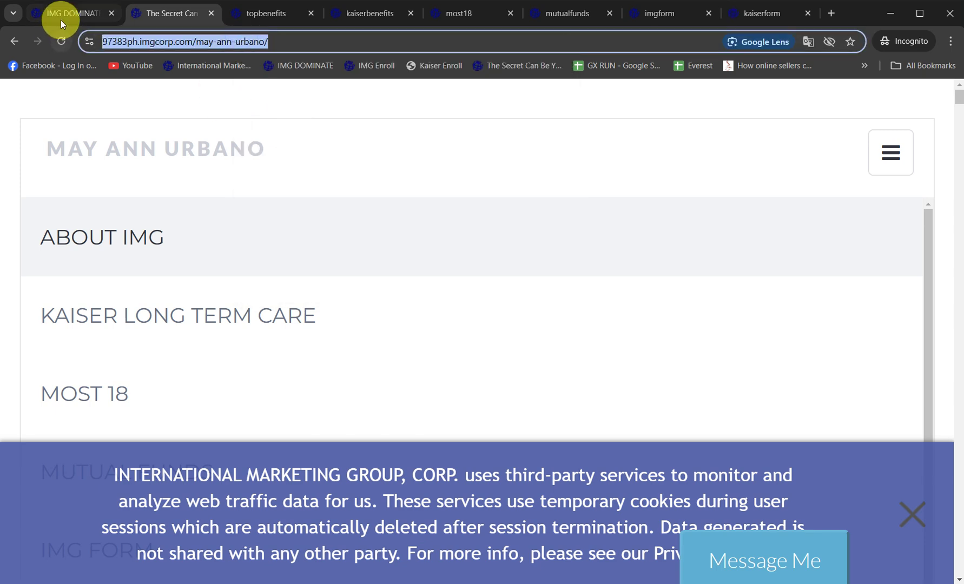
{"action": "left_click", "coordinate": [64, 14]}
{"action": "left_click", "coordinate": [85, 303]}
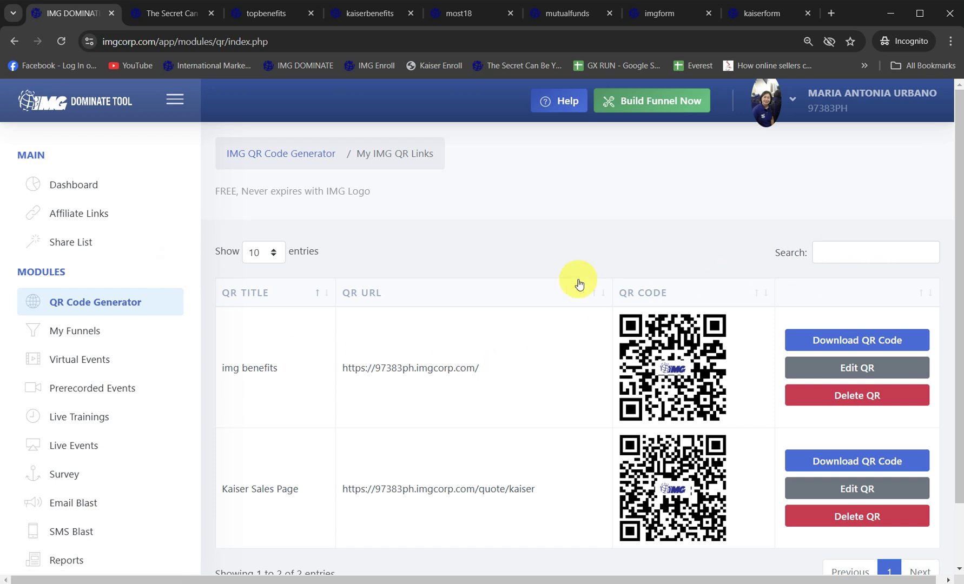
- Add a QR code with the pasted funnel site URL and a title naming the website
{"action": "scroll", "coordinate": [576, 292], "scroll_direction": "down", "scroll_amount": 1}
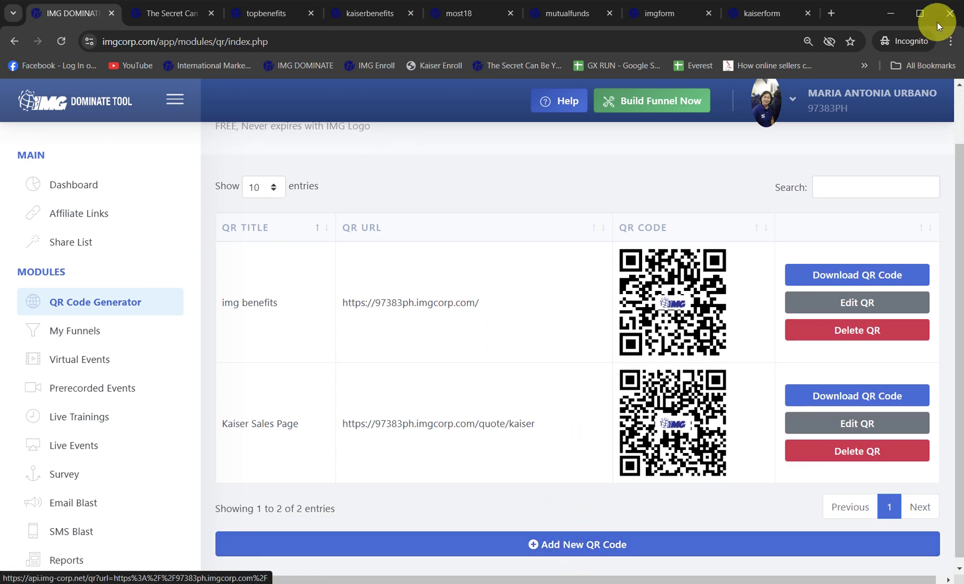
{"action": "left_click_drag", "start_coordinate": [516, 523], "coordinate": [637, 563]}
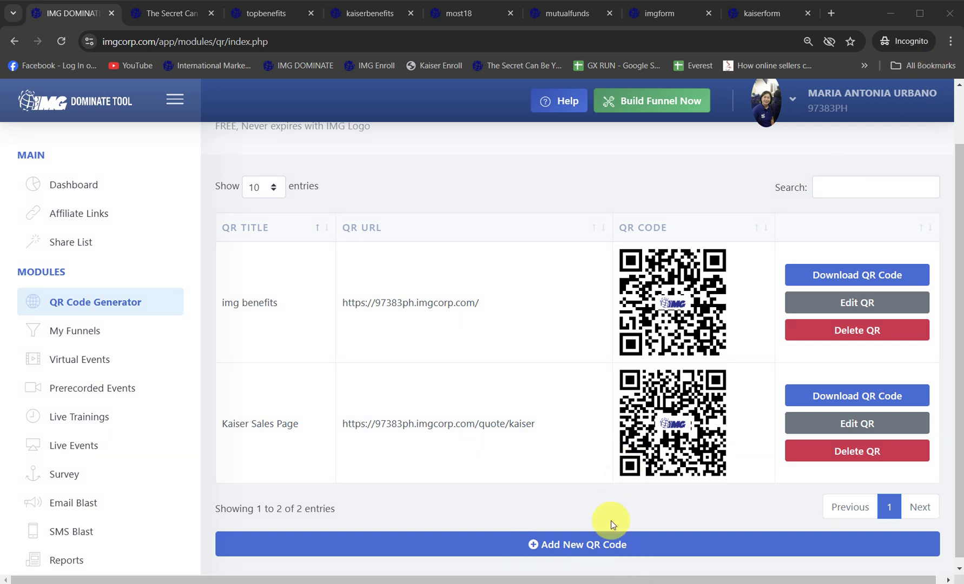
{"action": "left_click", "coordinate": [609, 544]}
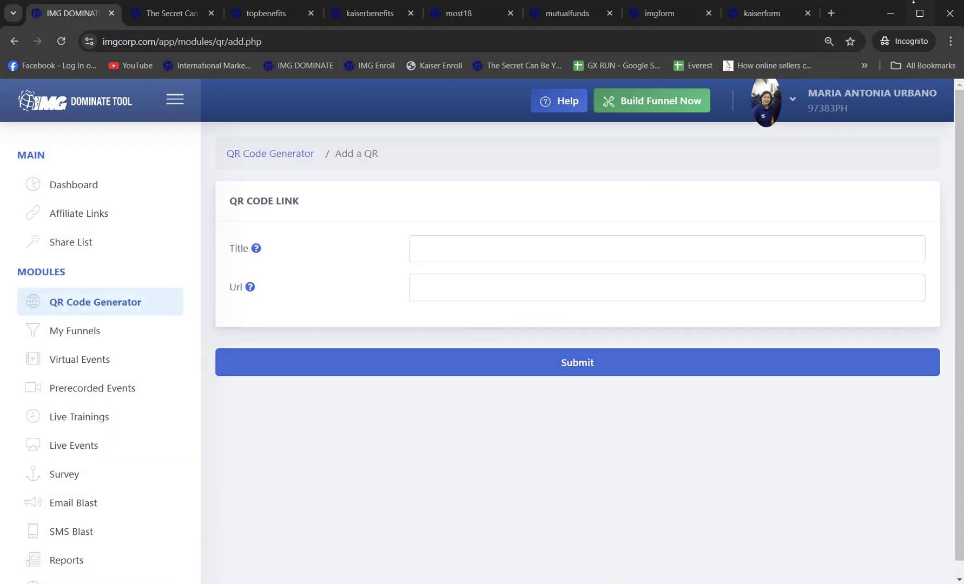
{"action": "left_click_drag", "start_coordinate": [375, 271], "coordinate": [610, 318]}
{"action": "left_click_drag", "start_coordinate": [365, 229], "coordinate": [615, 263]}
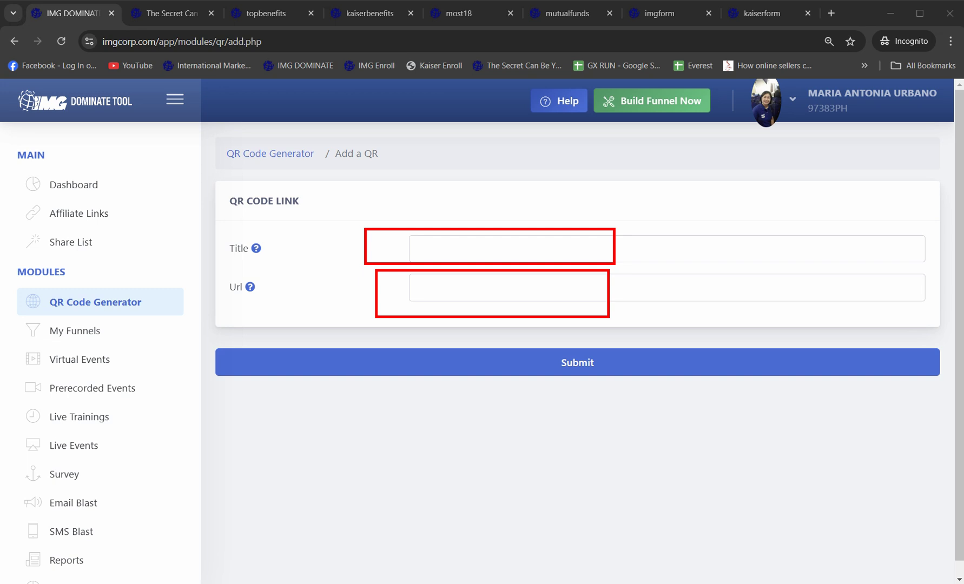
{"action": "key", "text": "Escape"}
{"action": "left_click", "coordinate": [570, 281]}
{"action": "key", "text": "ctrl+v"}
{"action": "left_click", "coordinate": [491, 246]}
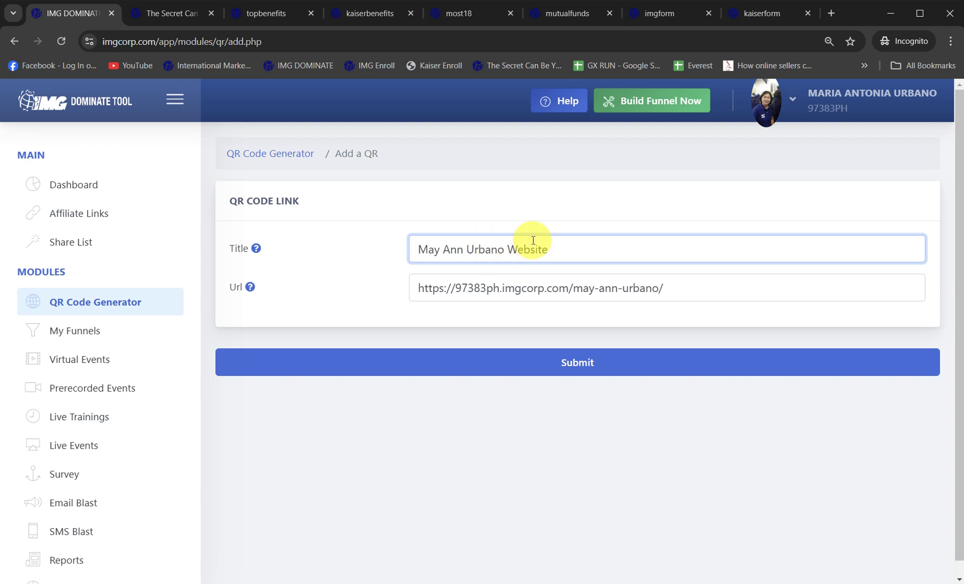
{"action": "left_click", "coordinate": [928, 21]}
{"action": "left_click_drag", "start_coordinate": [530, 338], "coordinate": [615, 386]}
{"action": "key", "text": "Escape"}
{"action": "left_click", "coordinate": [636, 362]}
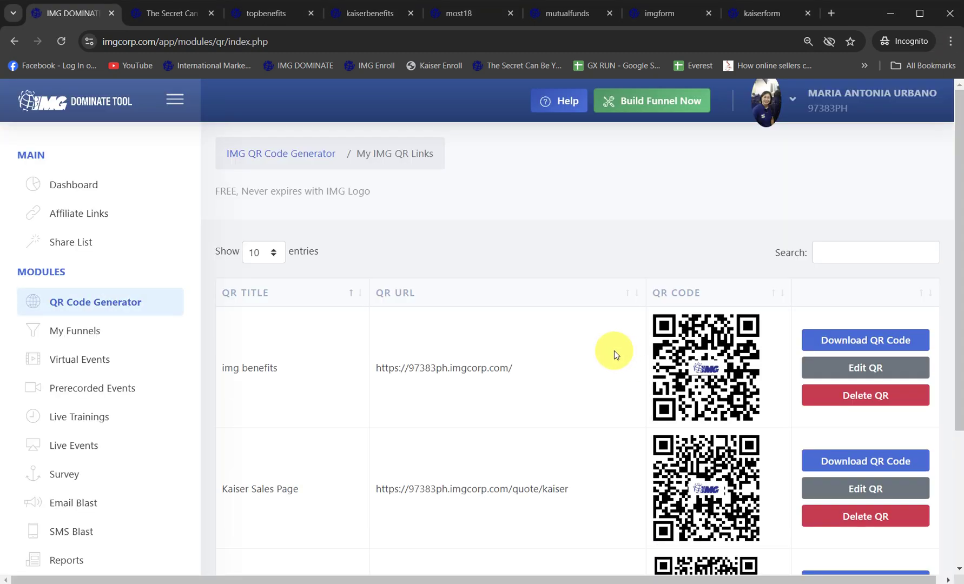
- Close the funnel home page tab and copy the topbenefits page address
{"action": "left_click", "coordinate": [181, 17]}
{"action": "middle_click", "coordinate": [180, 15]}
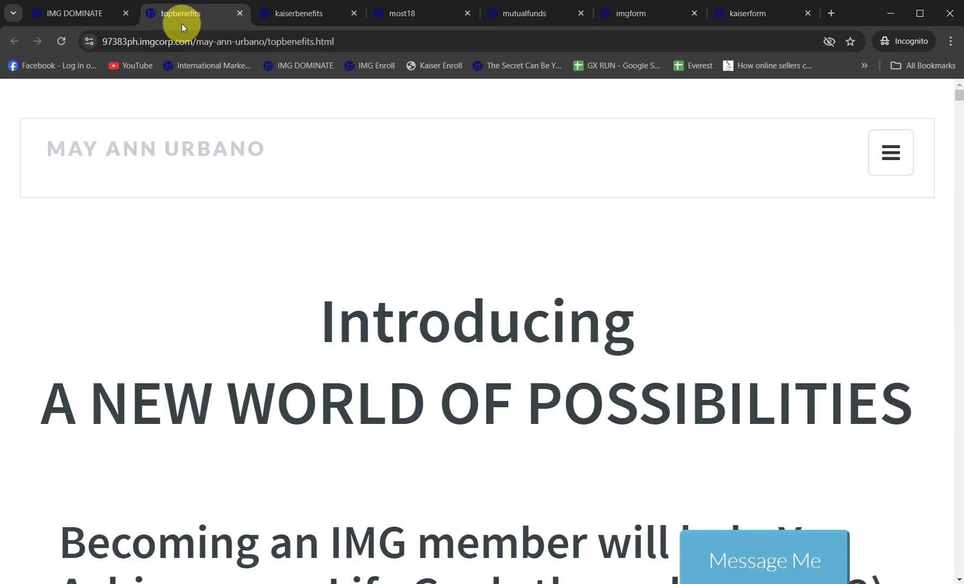
{"action": "left_click", "coordinate": [188, 45]}
{"action": "key", "text": "ctrl+c"}
{"action": "left_click", "coordinate": [71, 14]}
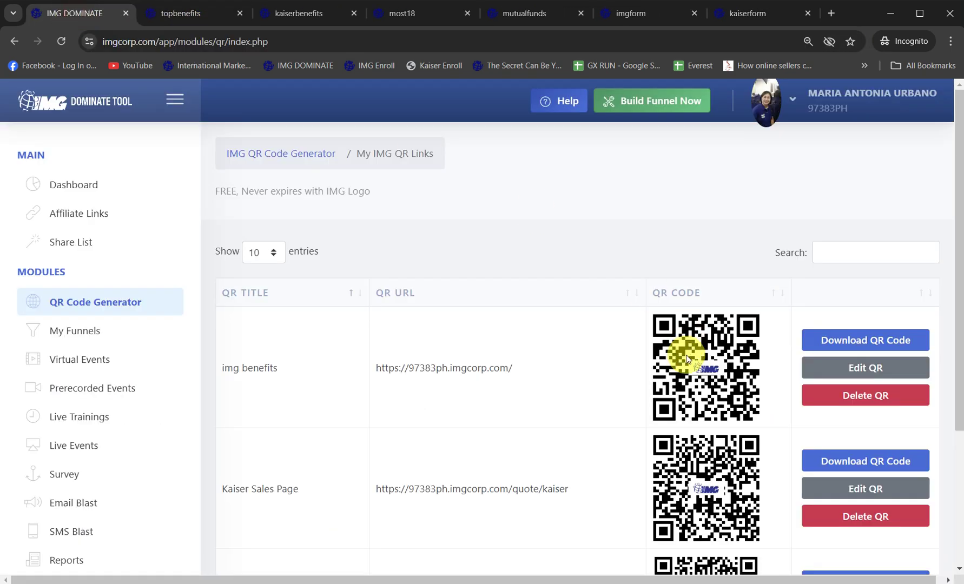
- Add an 'IMG Top Benefits' QR code linking to topbenefits.html
{"action": "scroll", "coordinate": [959, 158], "scroll_direction": "down", "scroll_amount": 3}
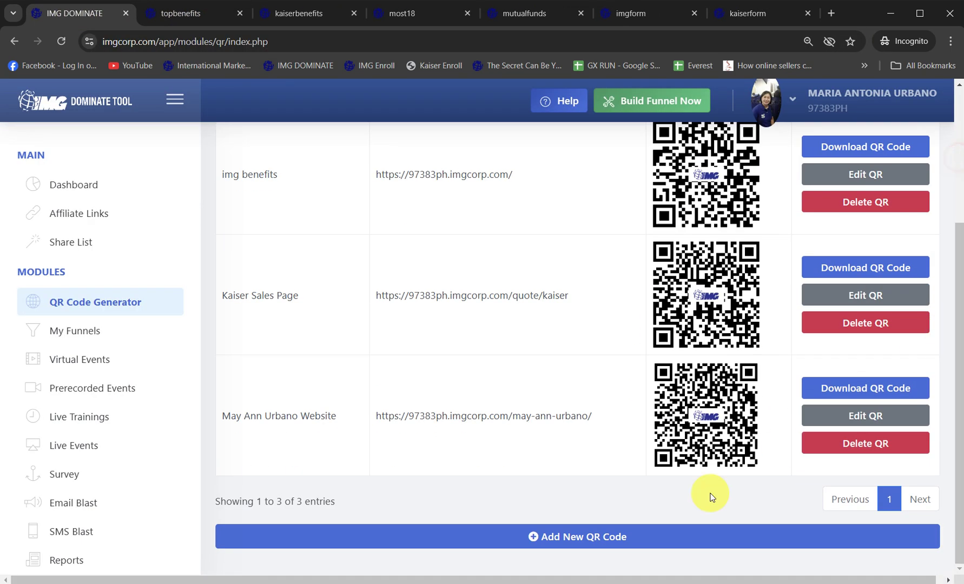
{"action": "left_click", "coordinate": [580, 537]}
{"action": "left_click", "coordinate": [466, 289]}
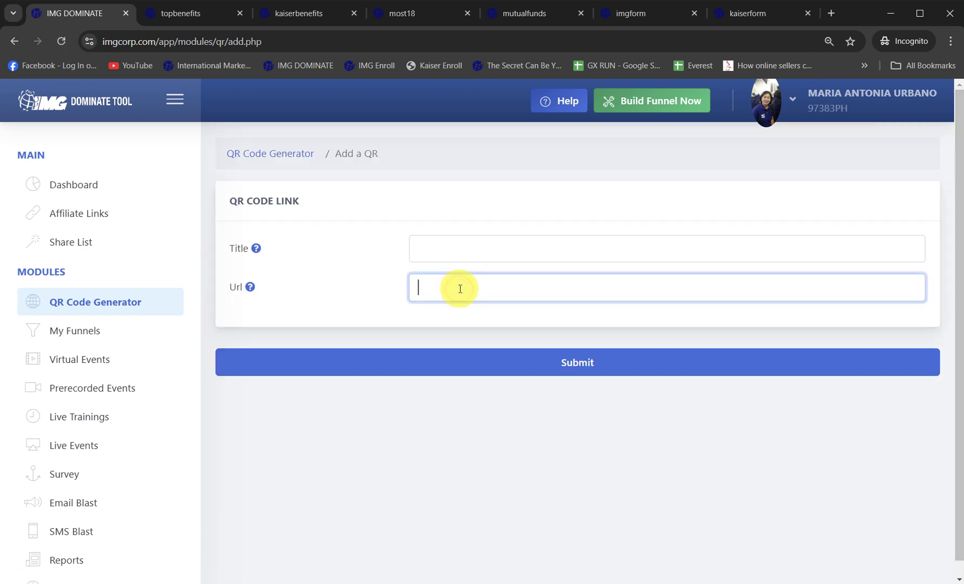
{"action": "key", "text": "ctrl+v"}
{"action": "left_click", "coordinate": [460, 242]}
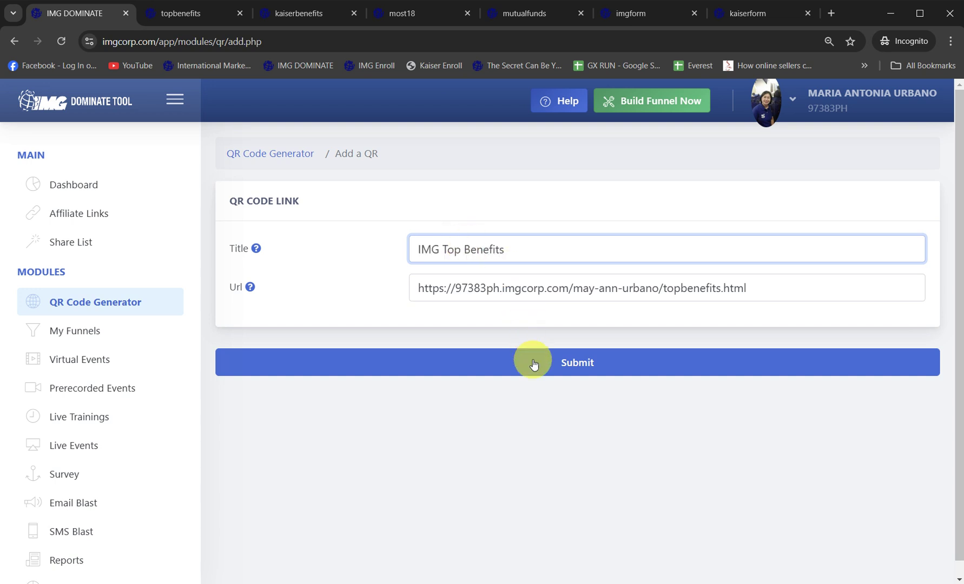
{"action": "left_click", "coordinate": [536, 372]}
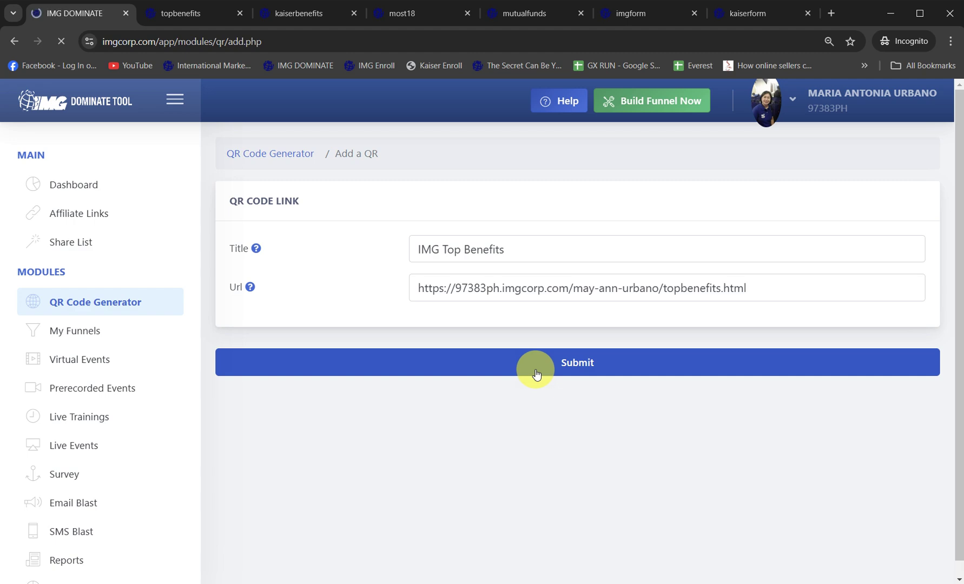
- Close the topbenefits tab and copy the kaiserbenefits page address
{"action": "left_click", "coordinate": [178, 15]}
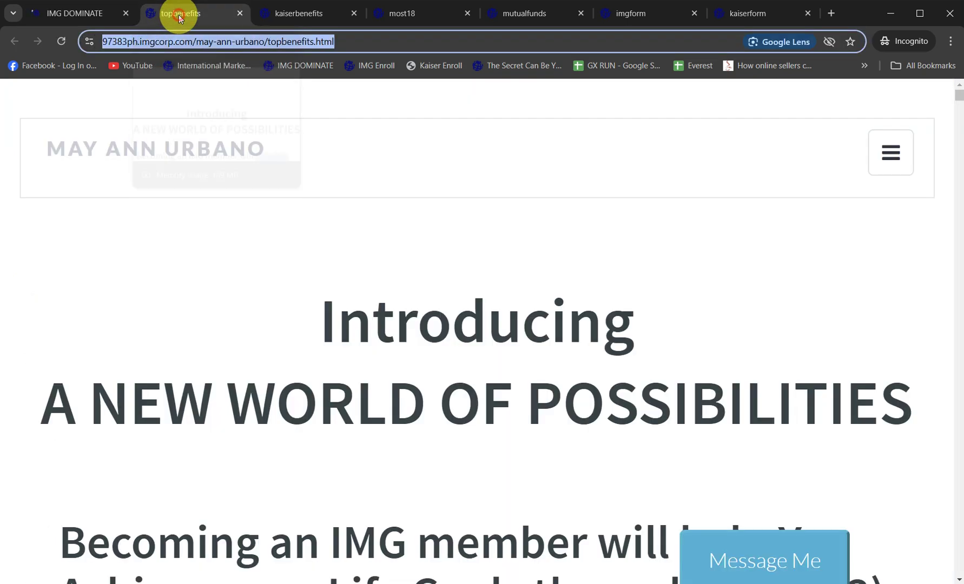
{"action": "left_click", "coordinate": [239, 13]}
{"action": "left_click", "coordinate": [108, 43]}
{"action": "key", "text": "ctrl+c"}
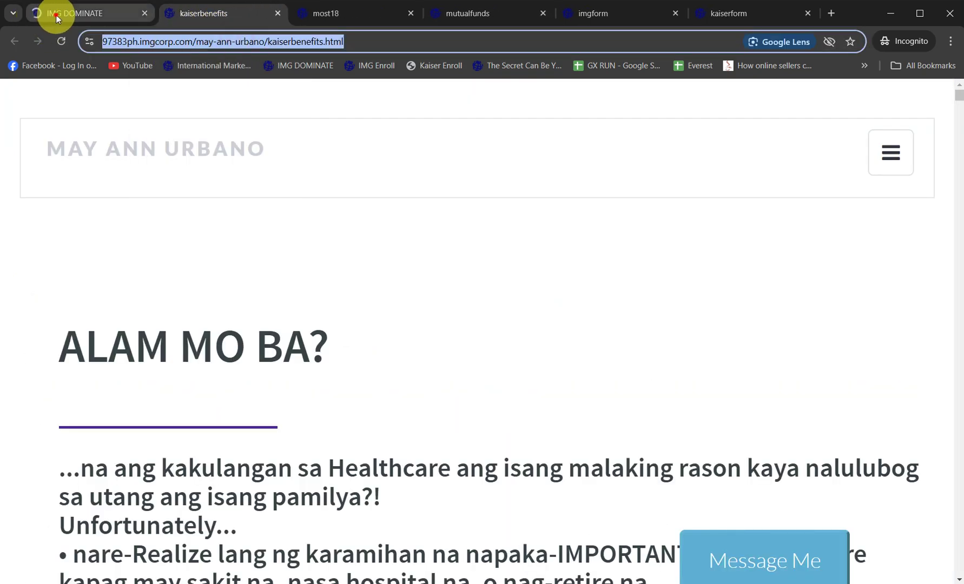
{"action": "left_click", "coordinate": [58, 18]}
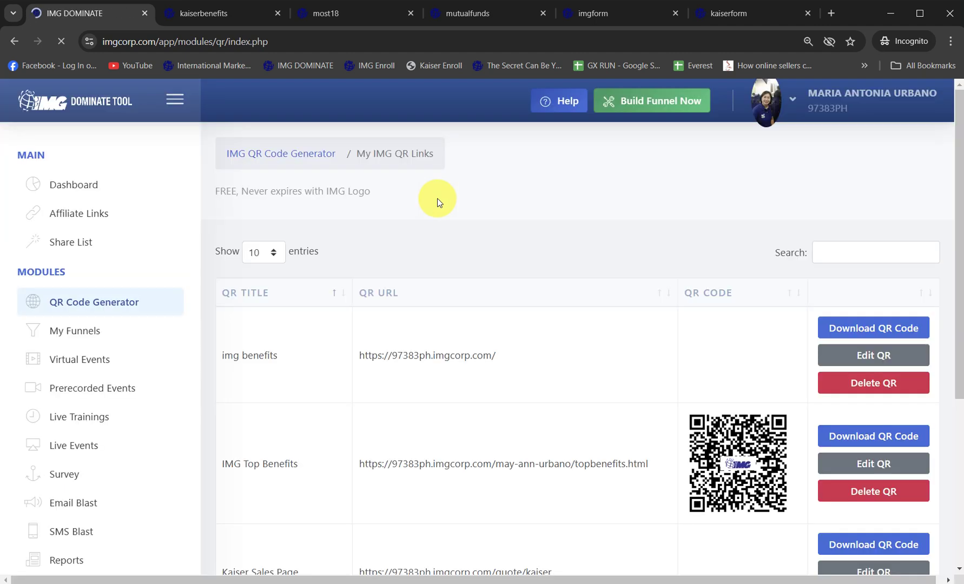
- Add a 'Kaiser Long Term Benefits' QR code with the kaiserbenefits address
{"action": "scroll", "coordinate": [644, 420], "scroll_direction": "down", "scroll_amount": 5}
{"action": "left_click", "coordinate": [566, 543]}
{"action": "left_click", "coordinate": [465, 286]}
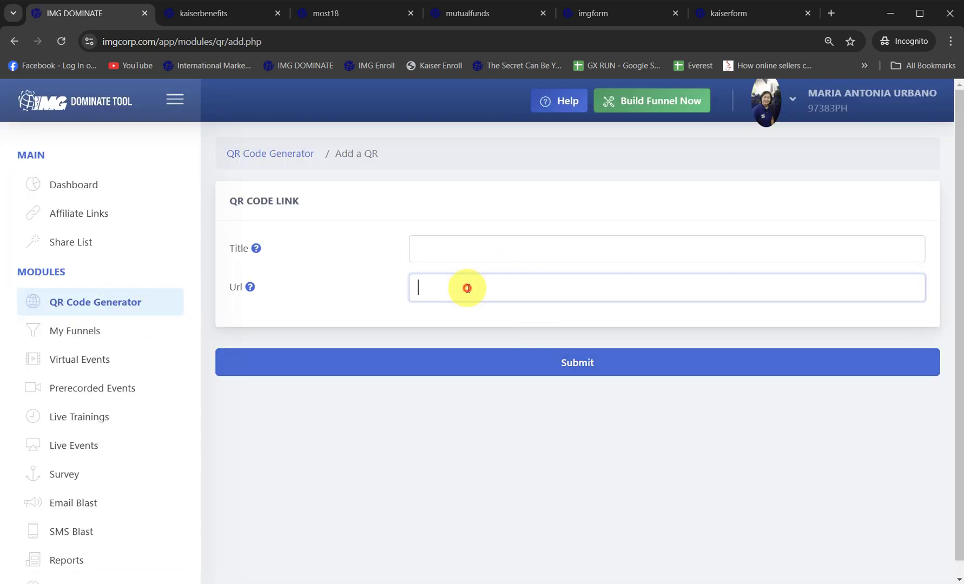
{"action": "key", "text": "ctrl+v"}
{"action": "left_click", "coordinate": [466, 248]}
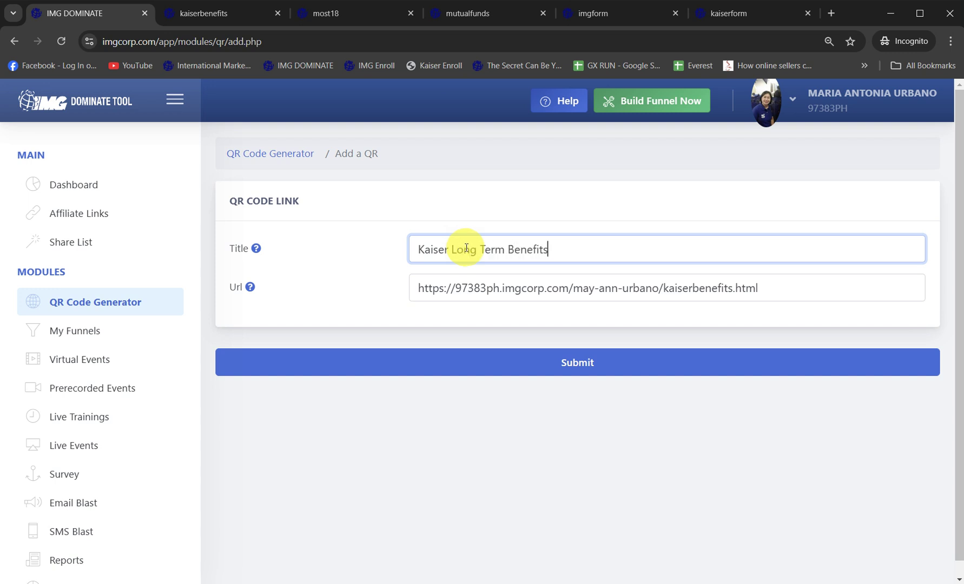
{"action": "left_click", "coordinate": [530, 364]}
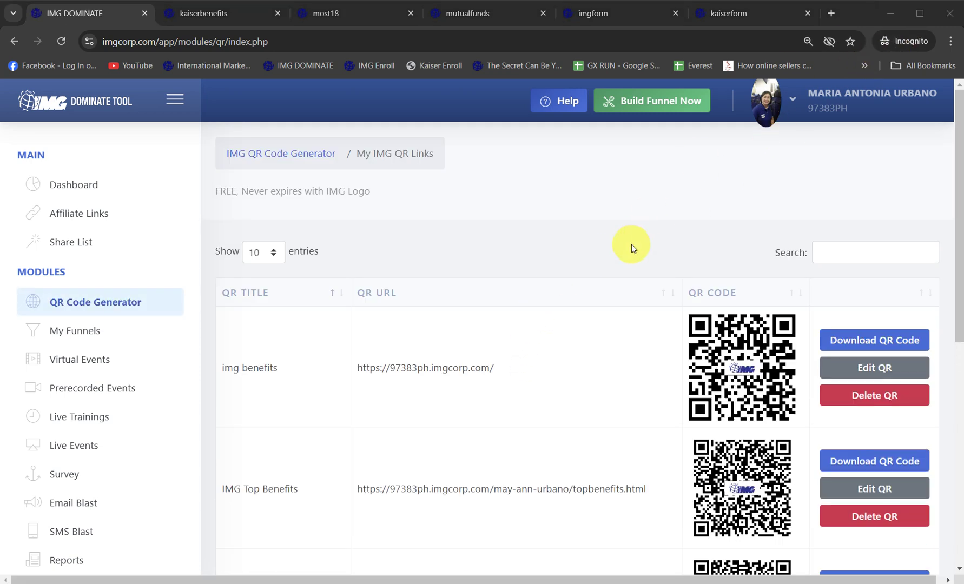
- Search the QR list for the kaiserbenefits address to confirm its entry
{"action": "left_click", "coordinate": [226, 12]}
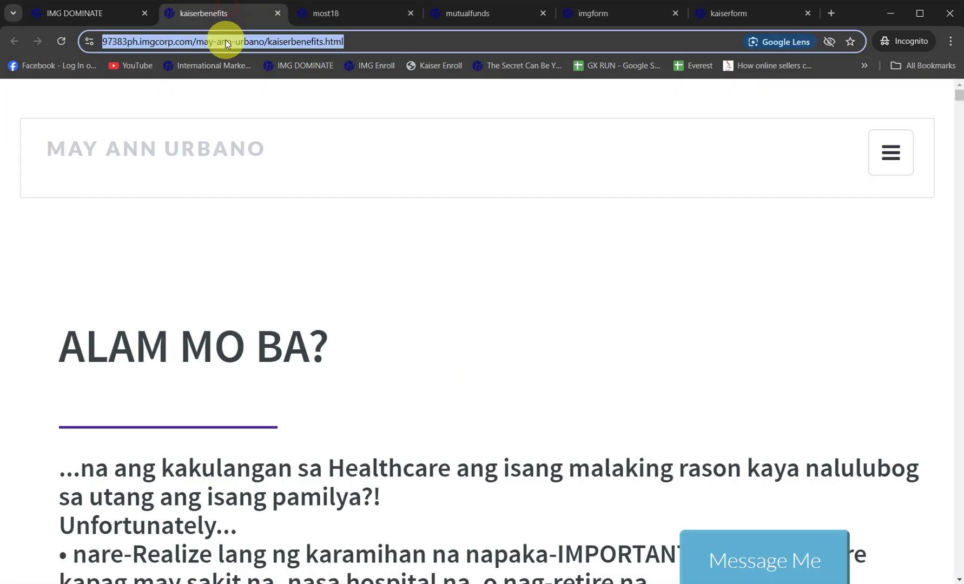
{"action": "key", "text": "ctrl+c"}
{"action": "left_click", "coordinate": [80, 14]}
{"action": "left_click", "coordinate": [850, 252]}
{"action": "key", "text": "ctrl+v"}
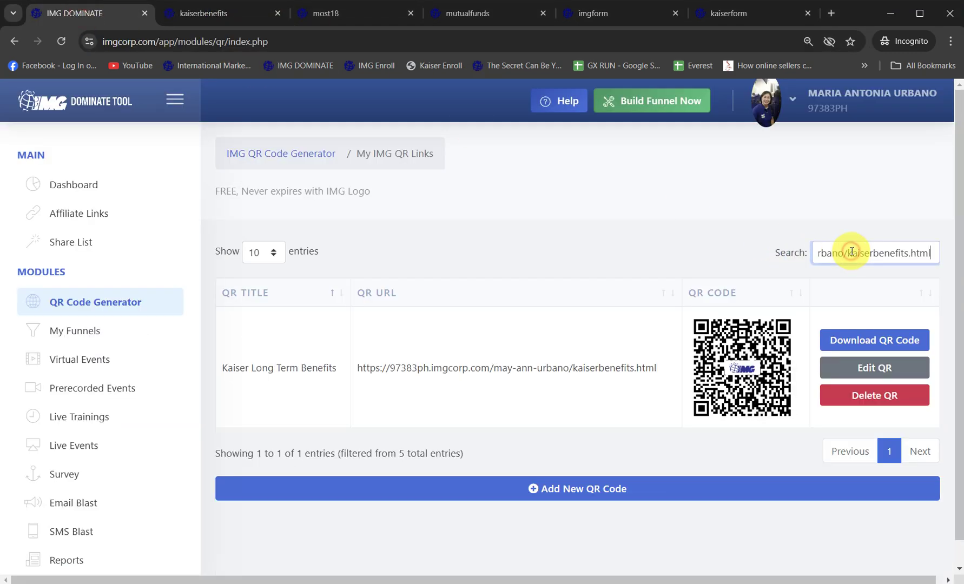
- Close the kaiserbenefits tab and copy the most18 page address
{"action": "left_click", "coordinate": [226, 14]}
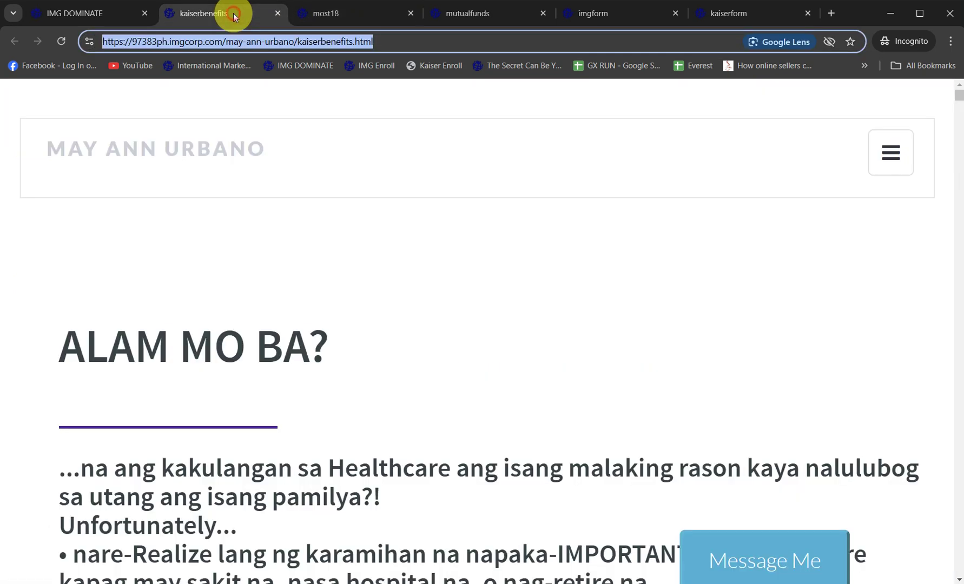
{"action": "key", "text": "ctrl+w"}
{"action": "left_click", "coordinate": [194, 41]}
{"action": "left_click", "coordinate": [97, 16]}
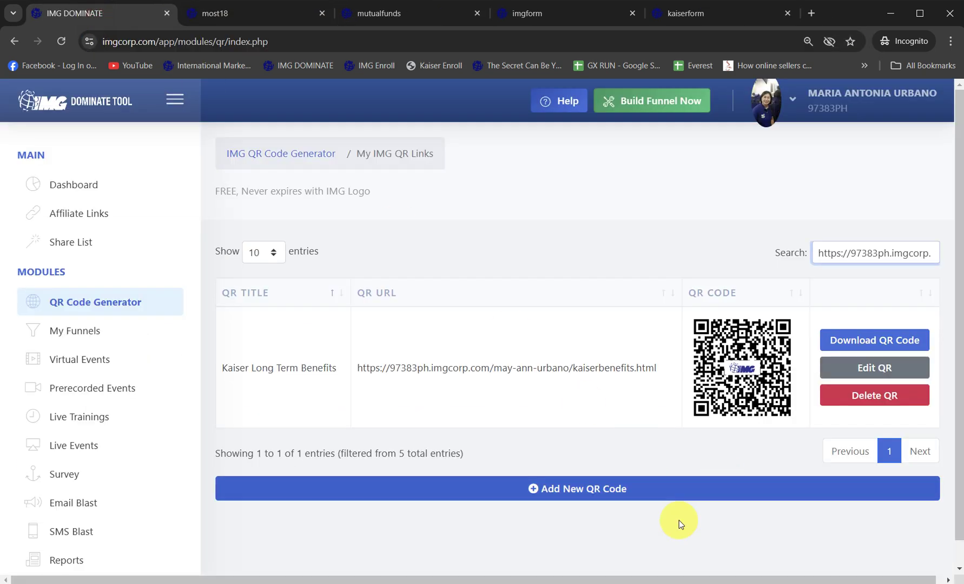
{"action": "left_click", "coordinate": [567, 491]}
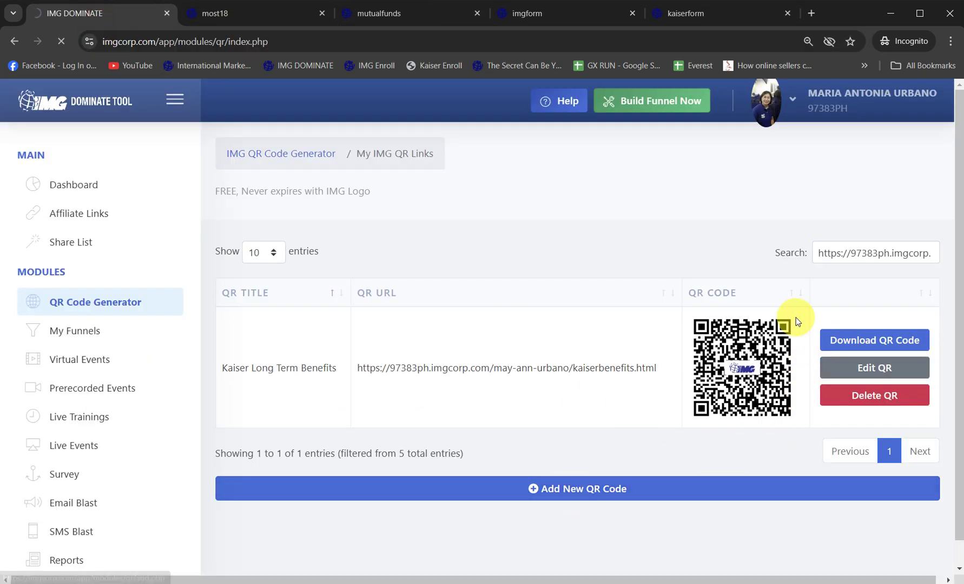
- Add a 'most 18 benefits' QR code with the most18 page address
{"action": "left_click", "coordinate": [520, 289]}
{"action": "key", "text": "ctrl+v"}
{"action": "left_click", "coordinate": [494, 244]}
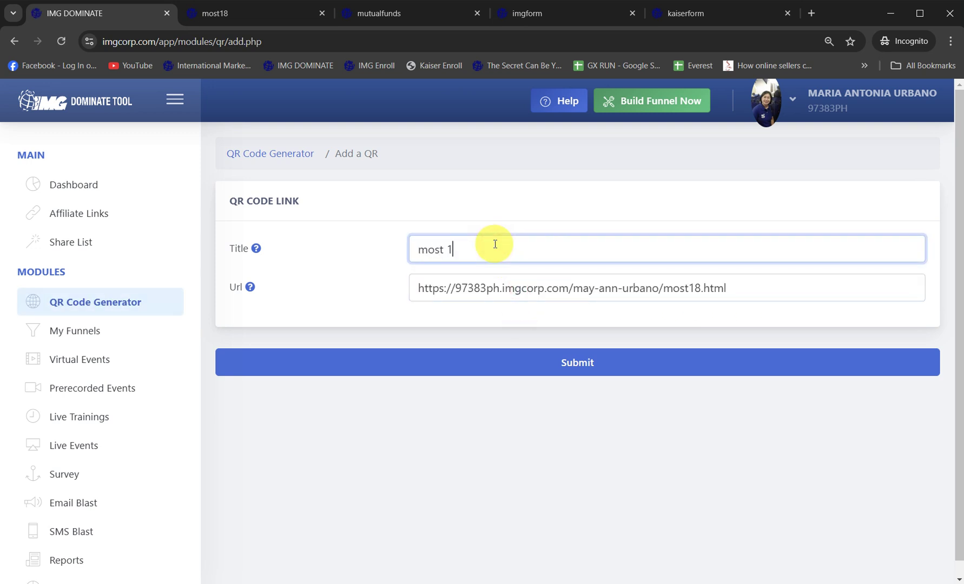
{"action": "type", "text": "most 18 benefits"}
{"action": "left_click", "coordinate": [564, 371]}
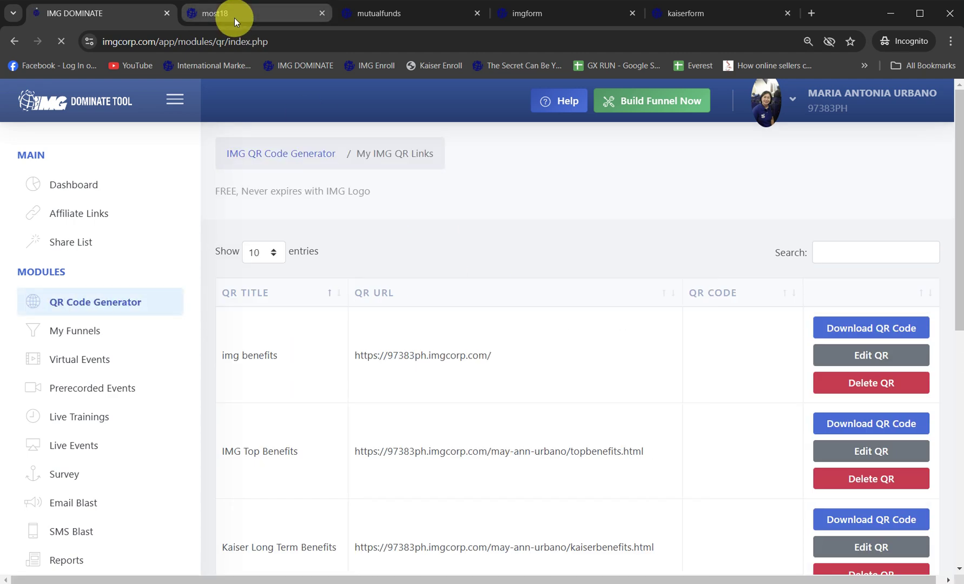
- Close the most18 tab and copy the mutualfunds page address
{"action": "left_click", "coordinate": [234, 17]}
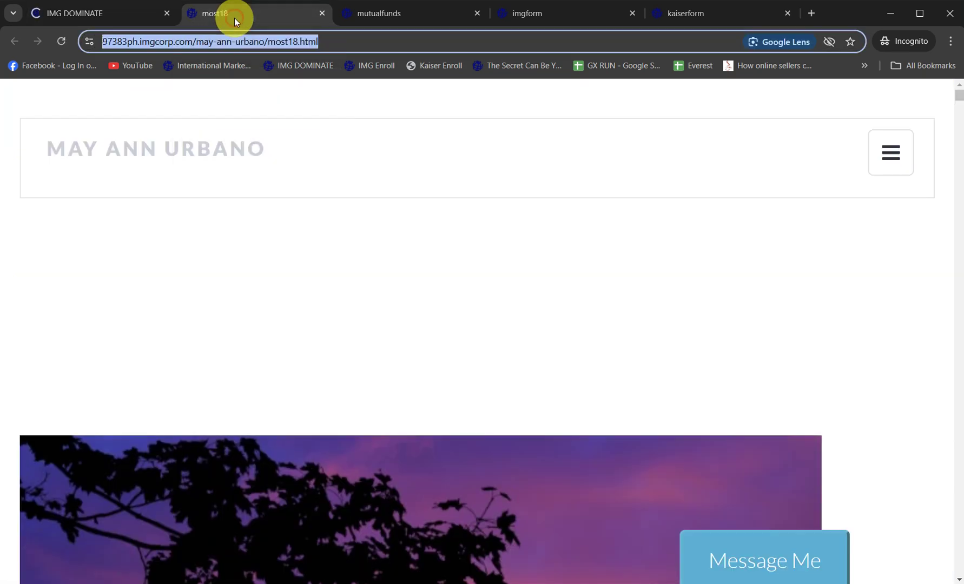
{"action": "left_click", "coordinate": [322, 13]}
{"action": "left_click", "coordinate": [244, 39]}
{"action": "key", "text": "ctrl+c"}
{"action": "left_click", "coordinate": [59, 12]}
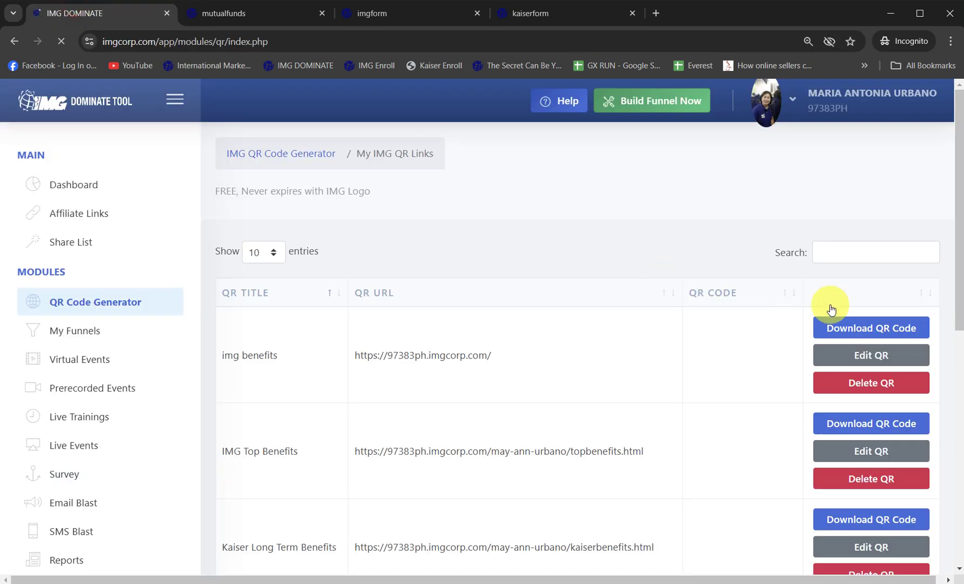
- Add a 'mutual funds' QR code with the mutualfunds page address
{"action": "scroll", "coordinate": [669, 424], "scroll_direction": "down", "scroll_amount": 10}
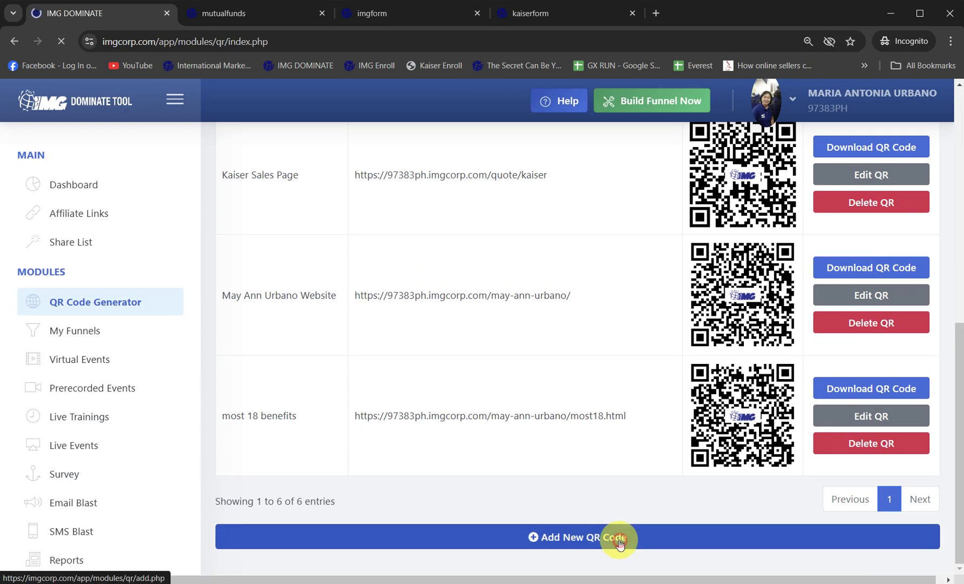
{"action": "left_click", "coordinate": [621, 544]}
{"action": "left_click", "coordinate": [493, 289]}
{"action": "key", "text": "ctrl+v"}
{"action": "left_click", "coordinate": [466, 251]}
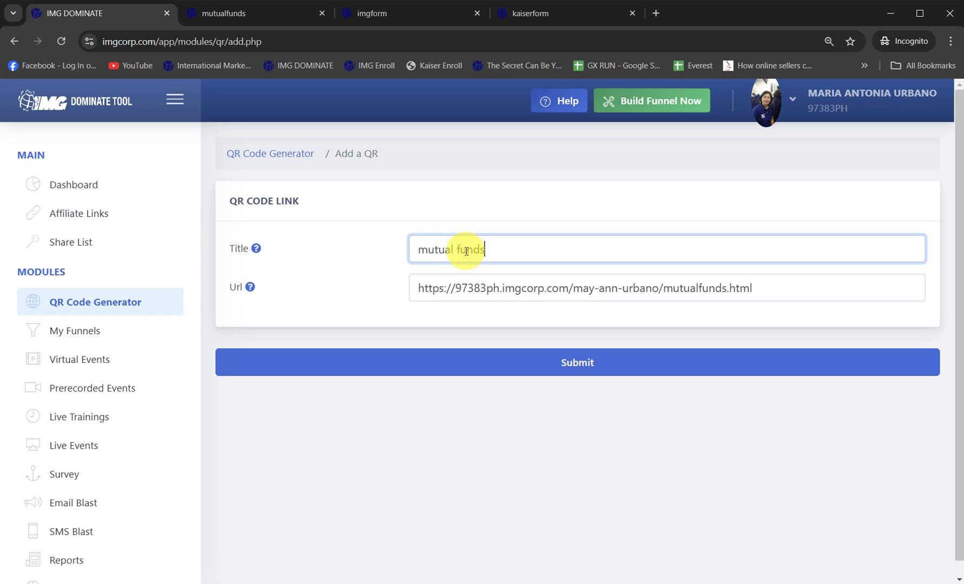
{"action": "left_click", "coordinate": [573, 373]}
- Close the mutualfunds tab, keeping the imgform page address ready to paste
{"action": "left_click", "coordinate": [283, 35]}
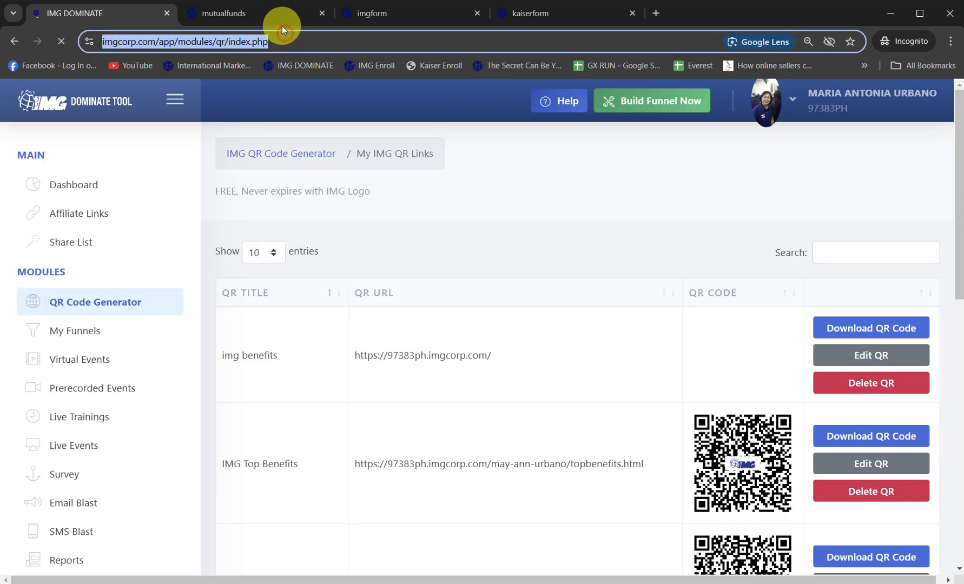
{"action": "left_click", "coordinate": [280, 13]}
{"action": "key", "text": "ctrl+w"}
{"action": "left_click", "coordinate": [92, 16]}
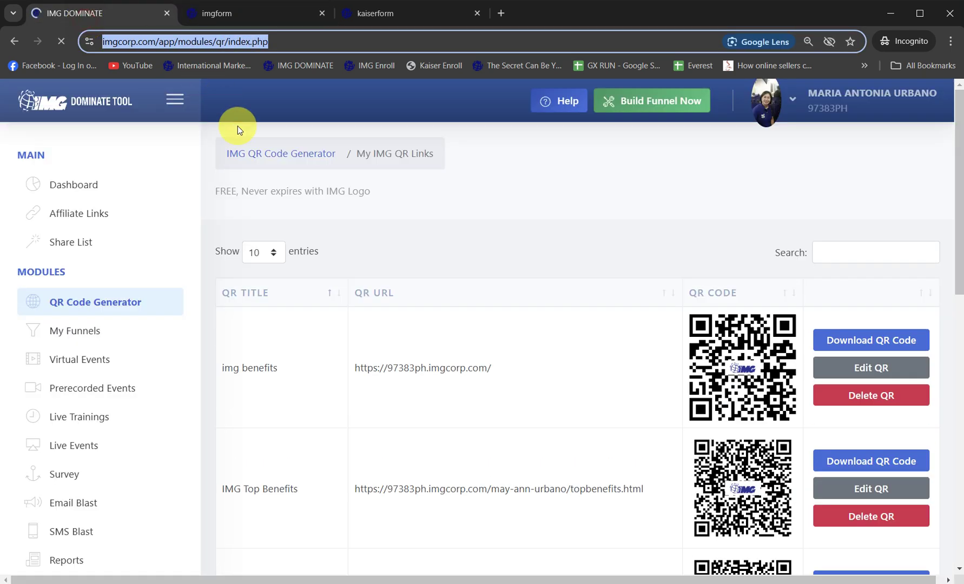
- Add an 'img online form' QR code with the imgform page address
{"action": "left_click_drag", "start_coordinate": [957, 217], "coordinate": [955, 482]}
{"action": "left_click", "coordinate": [759, 553]}
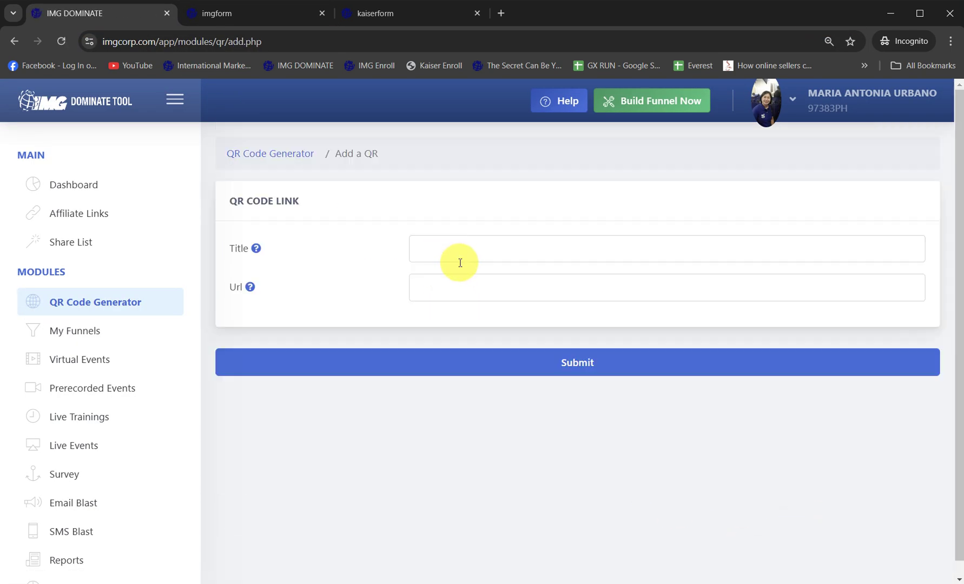
{"action": "left_click", "coordinate": [436, 289]}
{"action": "type", "text": "https://97383ph.imgcorp.com/may-ann-urbano/imgform.html"}
{"action": "left_click", "coordinate": [444, 252]}
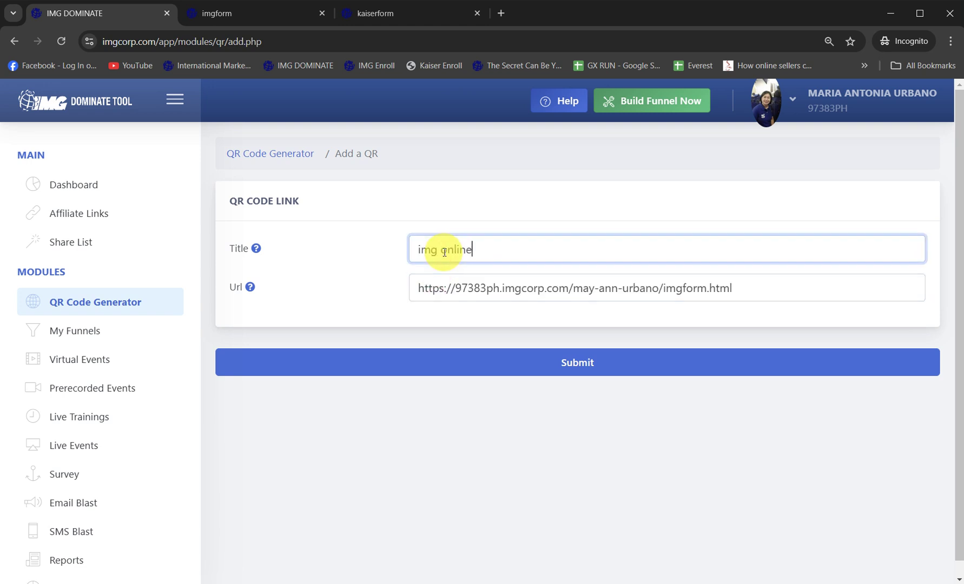
{"action": "left_click", "coordinate": [556, 368]}
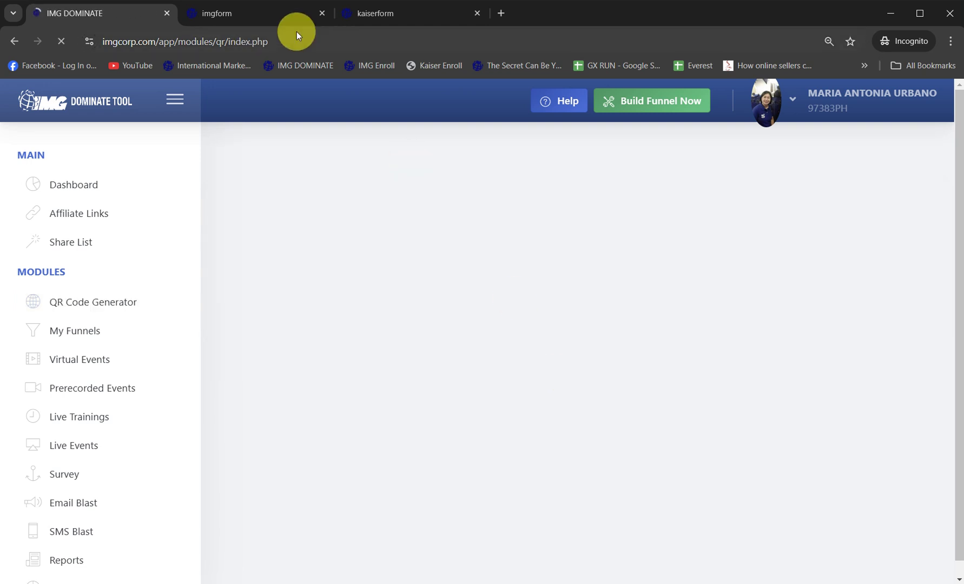
- Close the imgform tab and copy the kaiserform page address
{"action": "left_click", "coordinate": [283, 10]}
{"action": "middle_click", "coordinate": [283, 8]}
{"action": "left_click", "coordinate": [203, 34]}
{"action": "key", "text": "ctrl+c"}
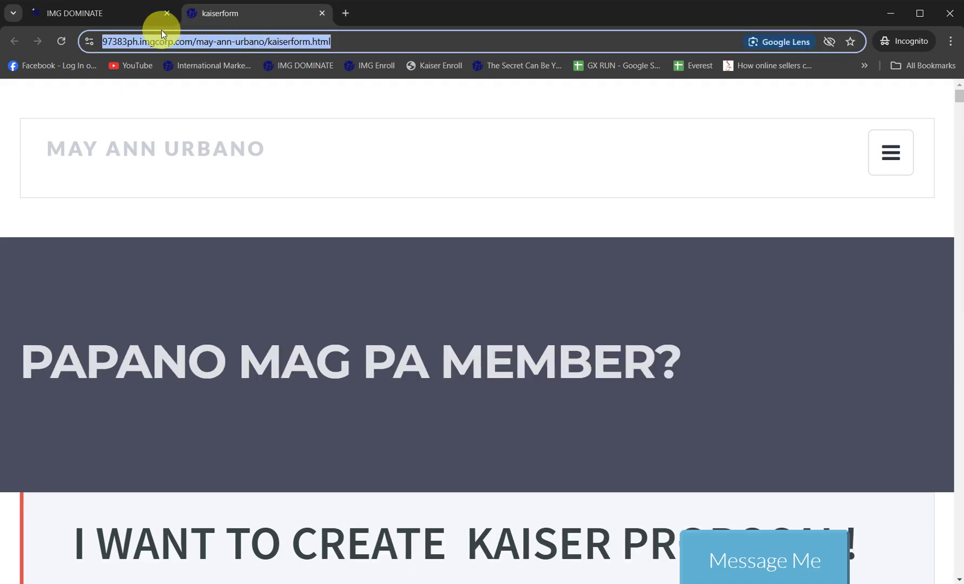
{"action": "left_click", "coordinate": [76, 13]}
- Add a 'kaiser online form' QR code for kaiserform.html and close its tab
{"action": "left_click_drag", "start_coordinate": [954, 200], "coordinate": [618, 529]}
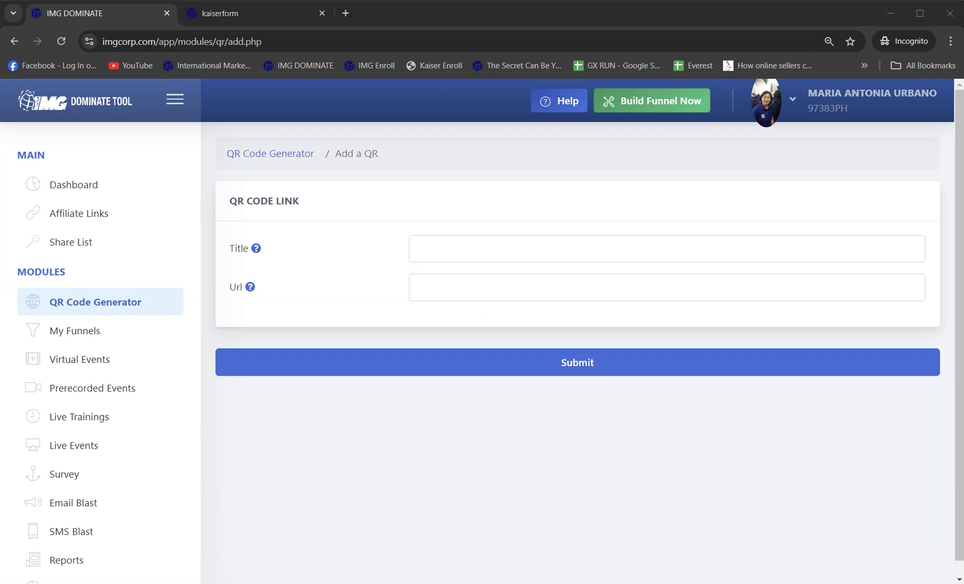
{"action": "left_click", "coordinate": [295, 306]}
{"action": "left_click", "coordinate": [461, 288]}
{"action": "key", "text": "ctrl+v"}
{"action": "left_click", "coordinate": [466, 251]}
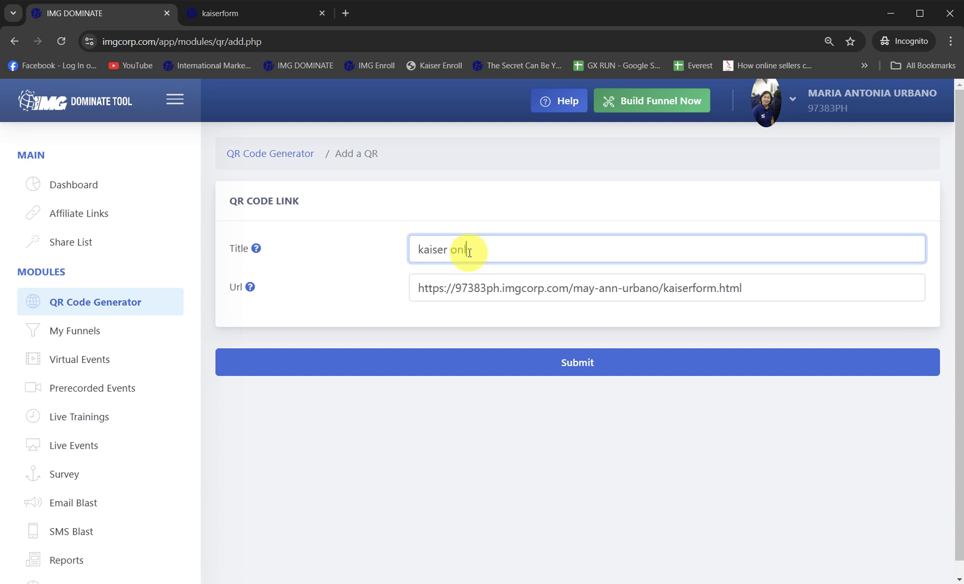
{"action": "left_click", "coordinate": [602, 369]}
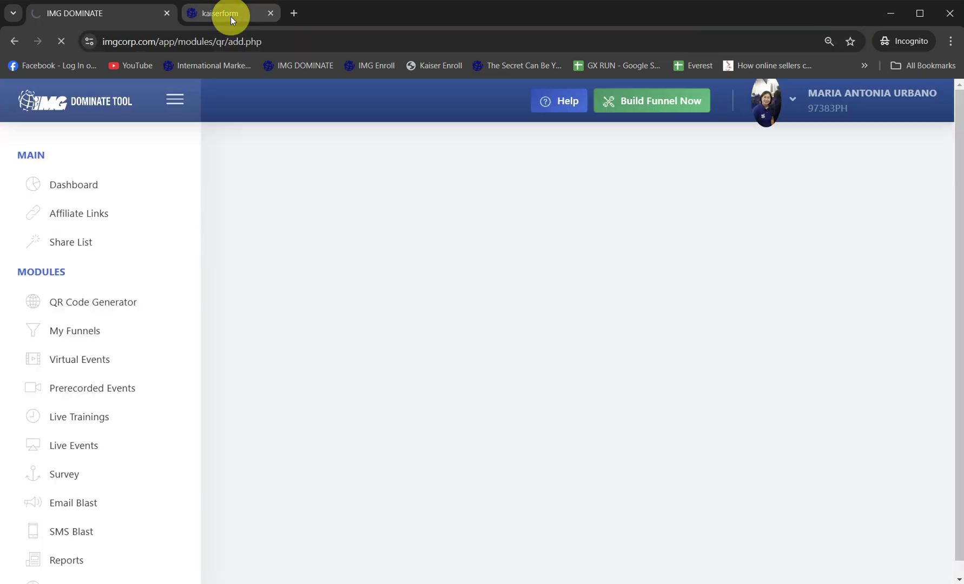
{"action": "middle_click", "coordinate": [231, 16]}
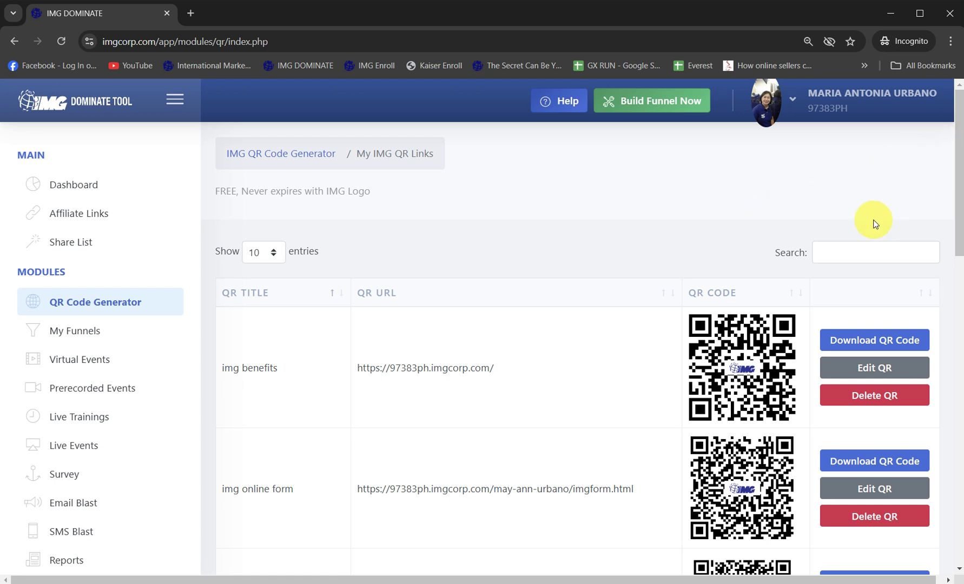
- Search the QR list for 'mu', open the mutual funds QR image, and position Paint
{"action": "left_click", "coordinate": [866, 260]}
{"action": "type", "text": "mutual"}
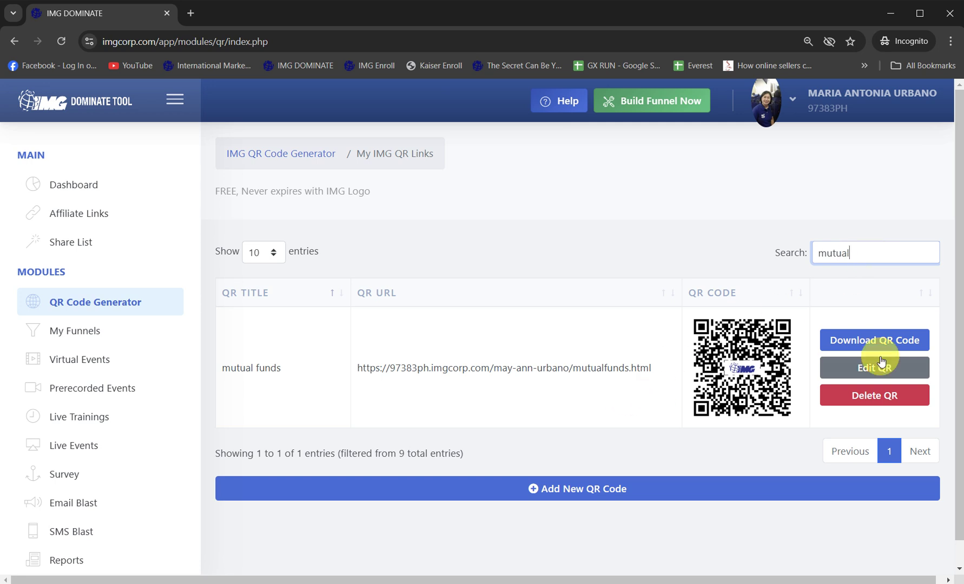
{"action": "left_click", "coordinate": [858, 346]}
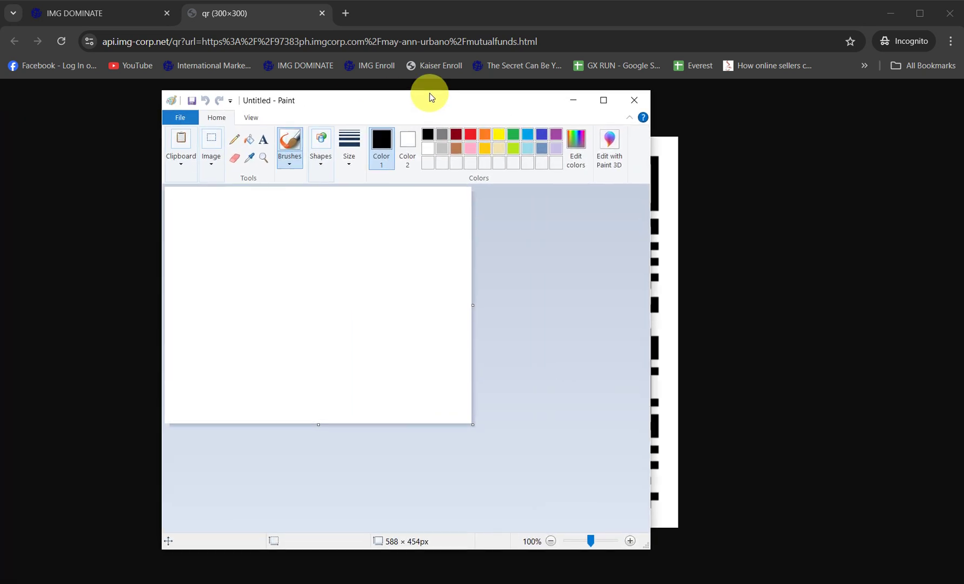
{"action": "left_click_drag", "start_coordinate": [430, 94], "coordinate": [485, 89]}
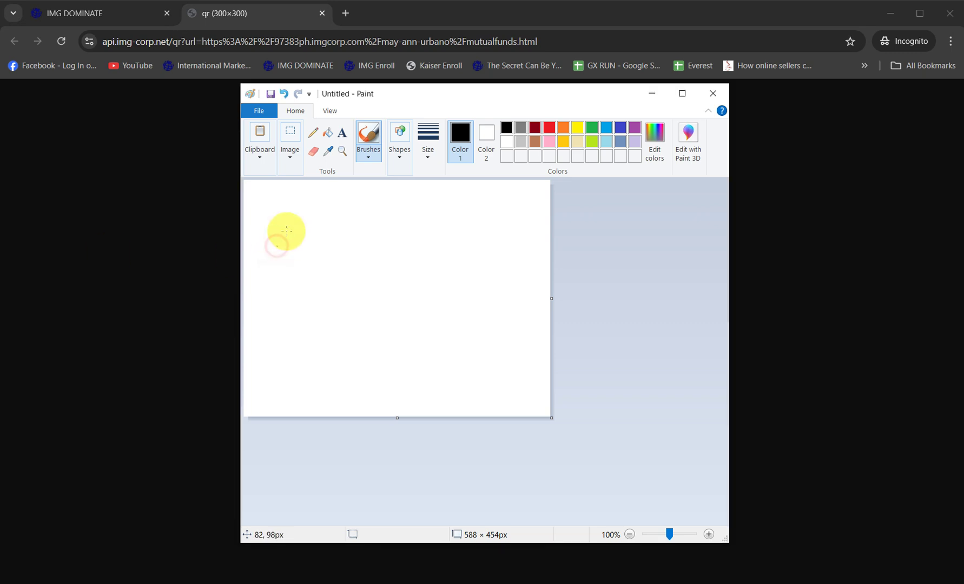
- Paste the JFC mutual fund promo poster into Paint and enlarge the window
{"action": "key", "text": "ctrl+v"}
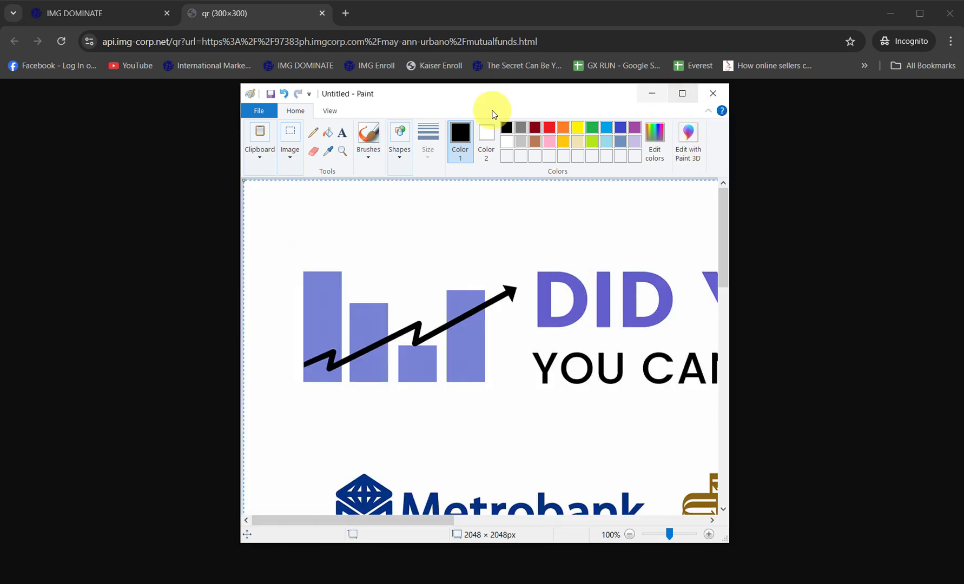
{"action": "left_click", "coordinate": [238, 83]}
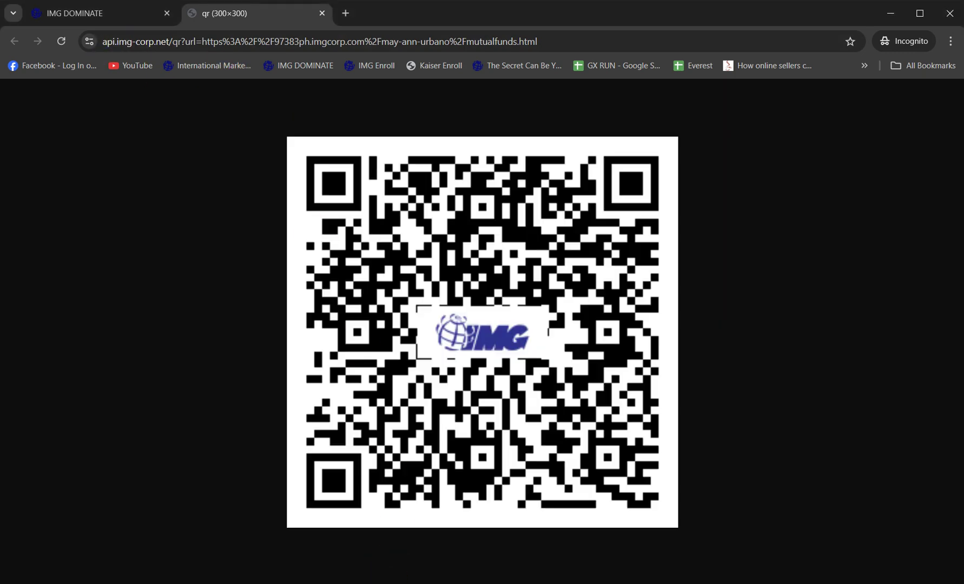
{"action": "key", "text": "alt+Tab"}
{"action": "mouse_move", "coordinate": [243, 85]}
{"action": "left_mouse_down"}
{"action": "mouse_move", "coordinate": [124, 56]}
{"action": "mouse_move", "coordinate": [91, 30]}
{"action": "left_mouse_up"}
{"action": "scroll", "coordinate": [362, 286], "scroll_direction": "down", "scroll_amount": 3}
{"action": "scroll", "coordinate": [369, 284], "scroll_direction": "up", "scroll_amount": 2}
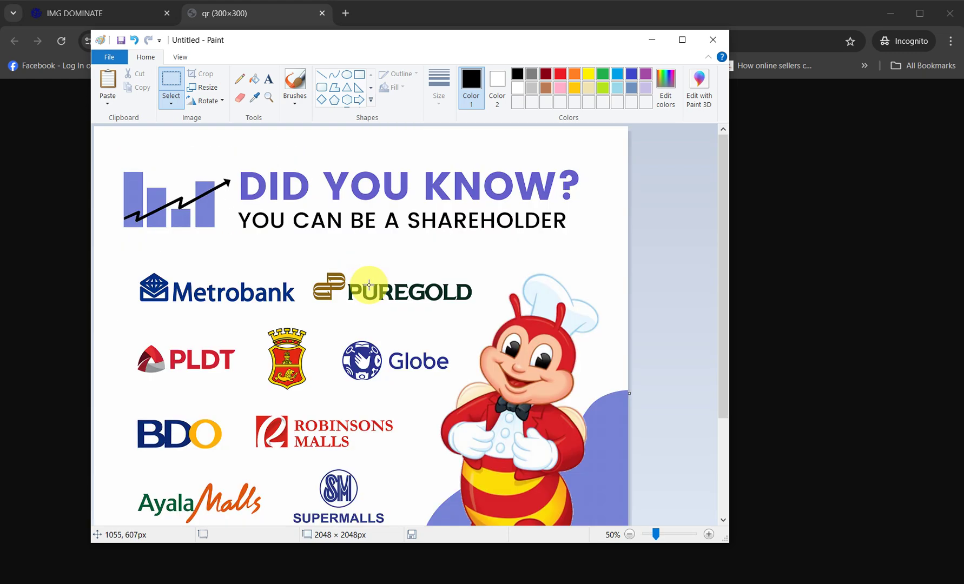
{"action": "left_click_drag", "start_coordinate": [725, 275], "coordinate": [691, 447]}
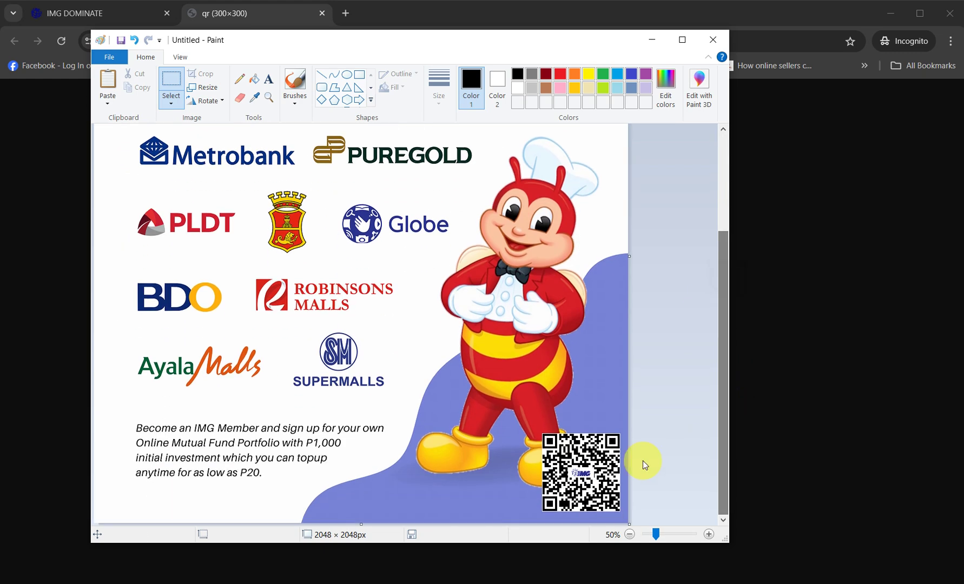
- Copy the mutual funds QR image and paste it over the poster's bottom-right code
{"action": "left_click", "coordinate": [782, 333]}
{"action": "right_click", "coordinate": [497, 212]}
{"action": "left_click", "coordinate": [551, 267]}
{"action": "key", "text": "alt+Tab"}
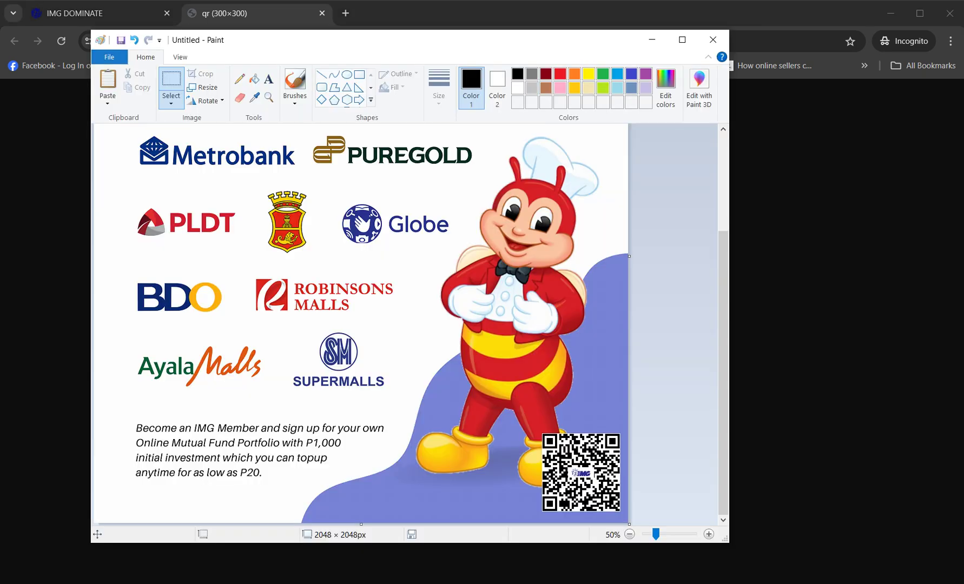
{"action": "key", "text": "ctrl+v"}
{"action": "left_click_drag", "start_coordinate": [167, 180], "coordinate": [578, 469]}
{"action": "left_click", "coordinate": [668, 444]}
{"action": "scroll", "coordinate": [668, 444], "scroll_direction": "up", "scroll_amount": 5}
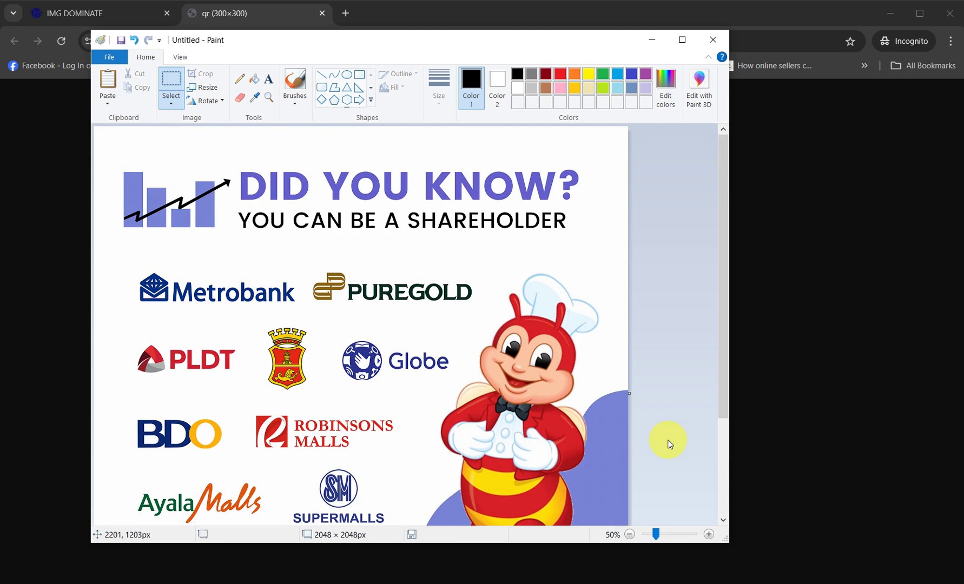
{"action": "scroll", "coordinate": [659, 398], "scroll_direction": "down", "scroll_amount": 3}
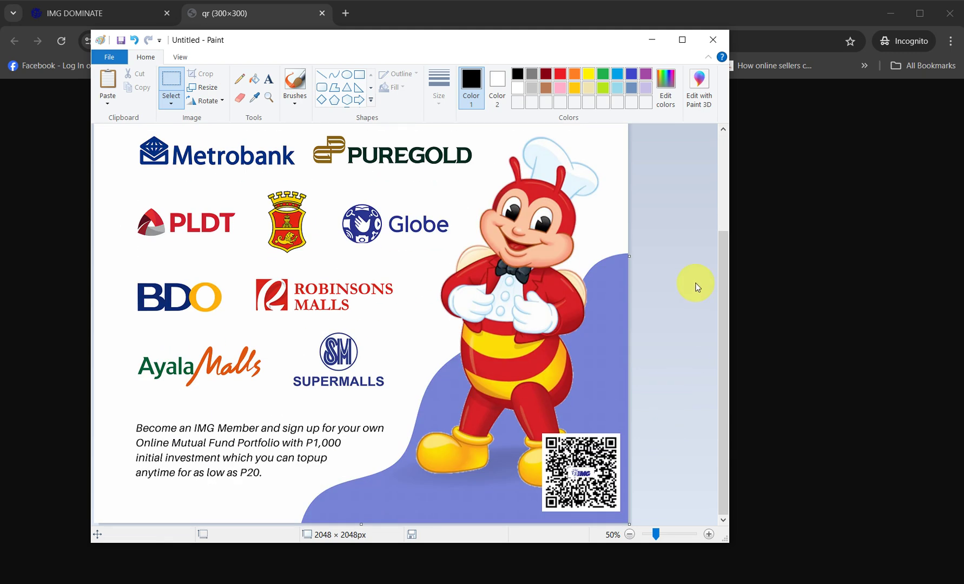
- Save the poster as a PNG in Pictures, named 'JFC - QR Code' plus a person's name, then close Paint
{"action": "left_click", "coordinate": [110, 57]}
{"action": "left_click", "coordinate": [137, 160]}
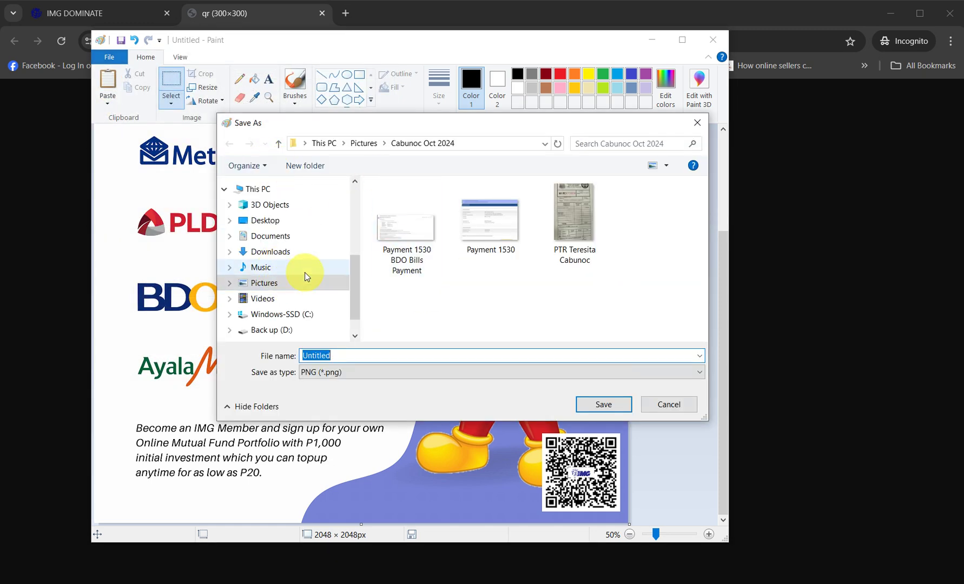
{"action": "scroll", "coordinate": [335, 274], "scroll_direction": "up", "scroll_amount": 2}
{"action": "scroll", "coordinate": [348, 272], "scroll_direction": "up", "scroll_amount": 3}
{"action": "left_click", "coordinate": [346, 257]}
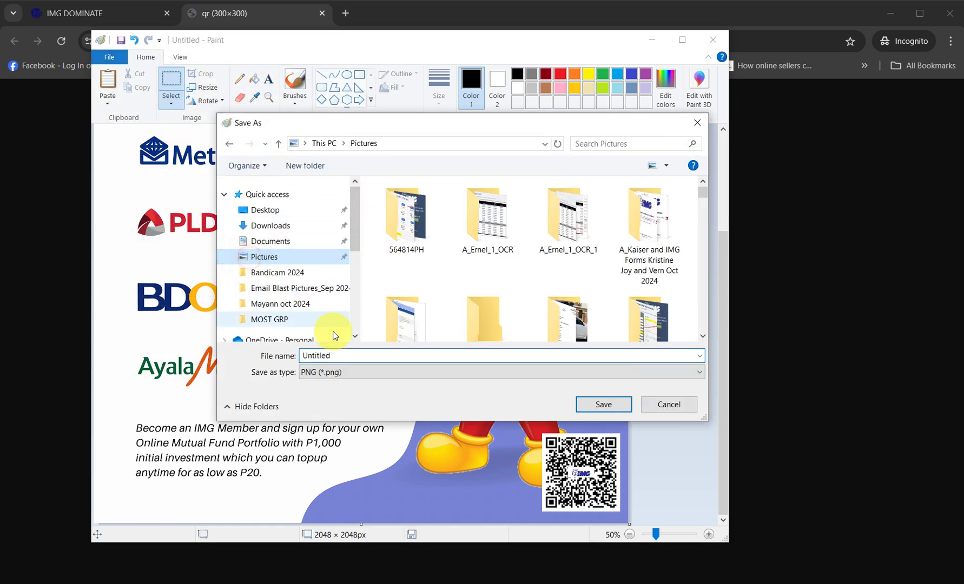
{"action": "type", "text": "JFC - "}
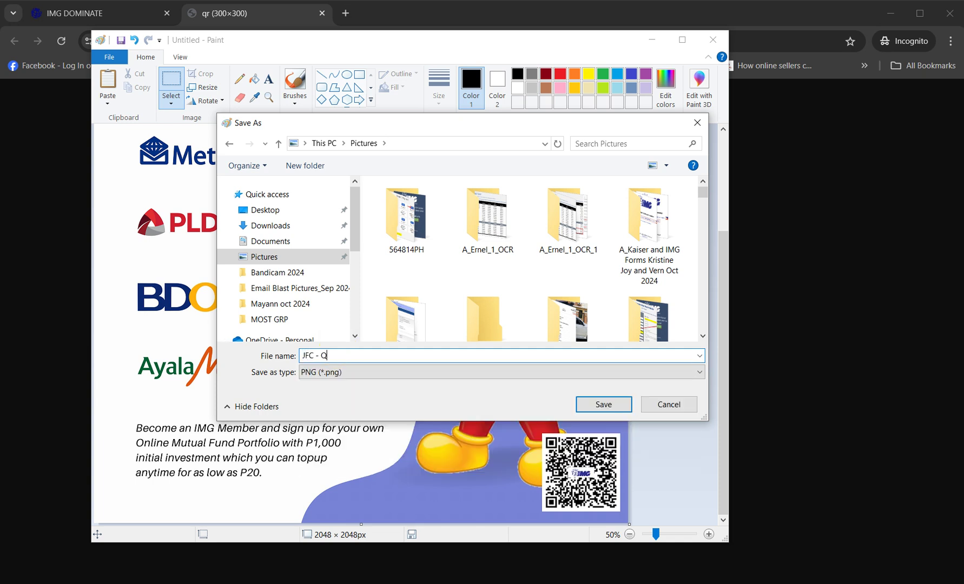
{"action": "type", "text": "QR Code MayAnn"}
{"action": "key", "text": "Return"}
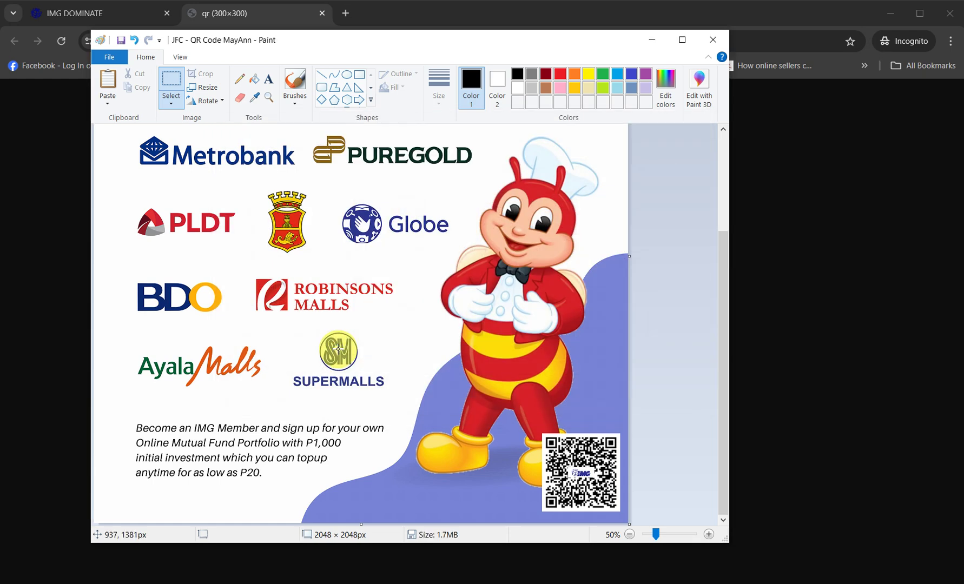
{"action": "left_click", "coordinate": [714, 39]}
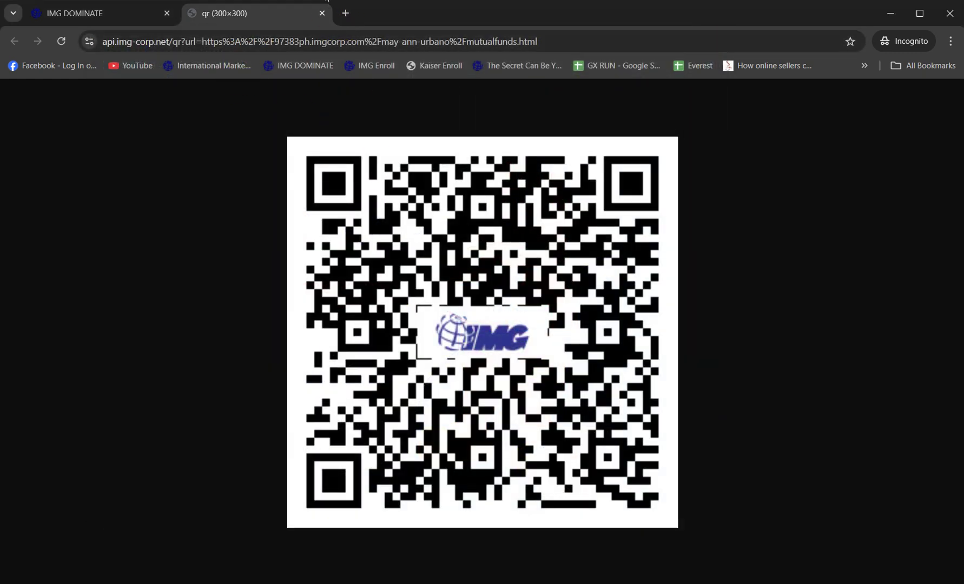
- Close the QR image tab and open Email Blast's Create new campaign page
{"action": "left_click", "coordinate": [323, 14]}
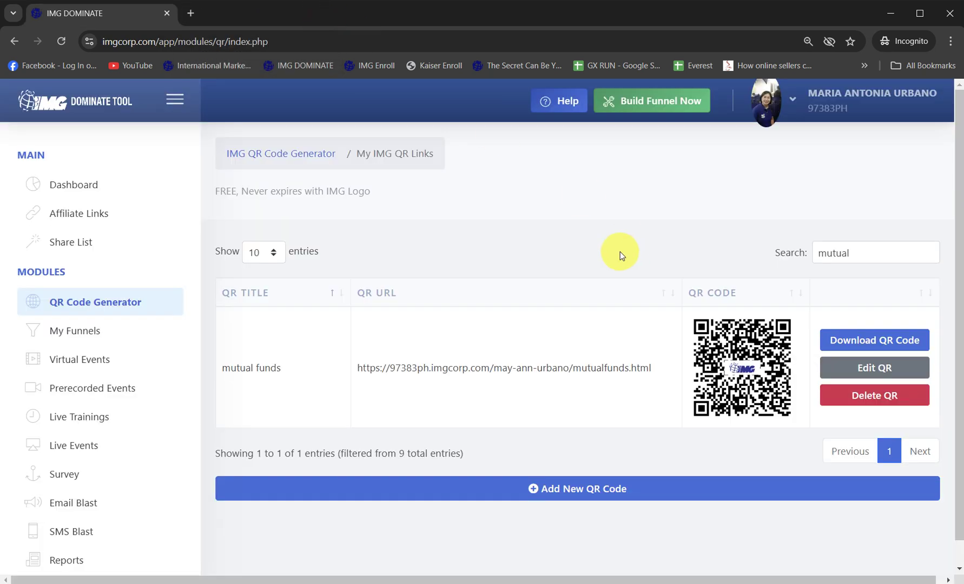
{"action": "left_click", "coordinate": [651, 199]}
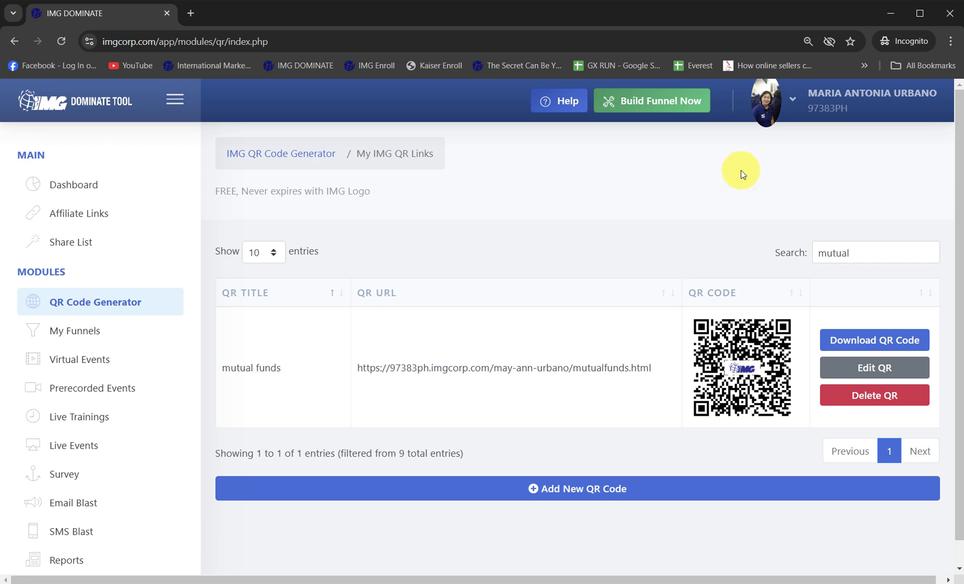
{"action": "left_click", "coordinate": [75, 502]}
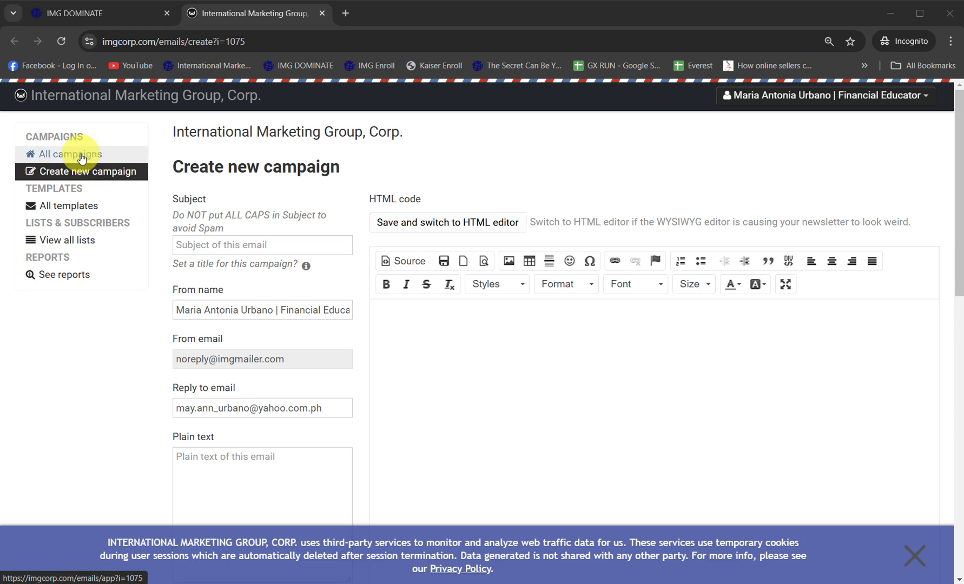
- From All campaigns, open the Draft marketplace campaign for editing
{"action": "left_click", "coordinate": [50, 157]}
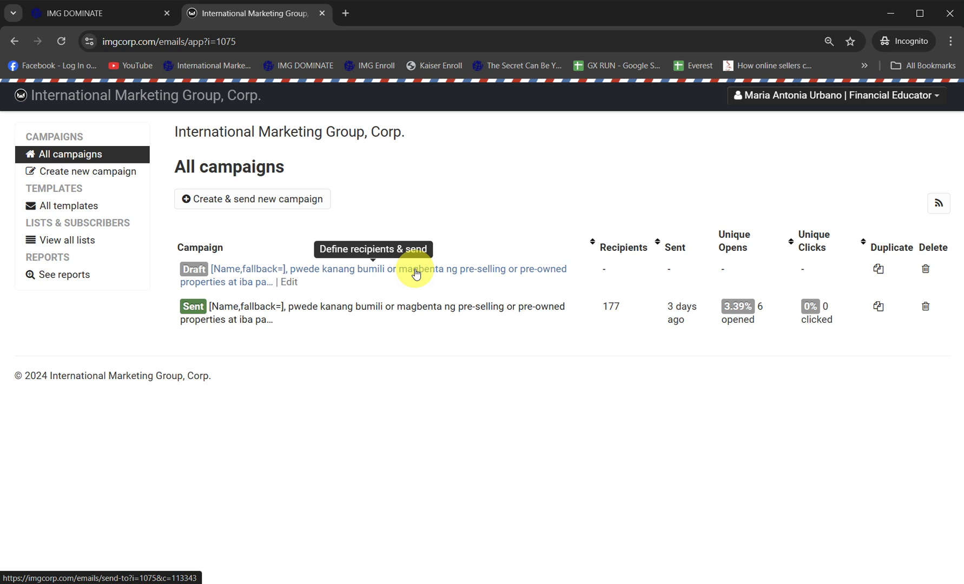
{"action": "left_click", "coordinate": [290, 284]}
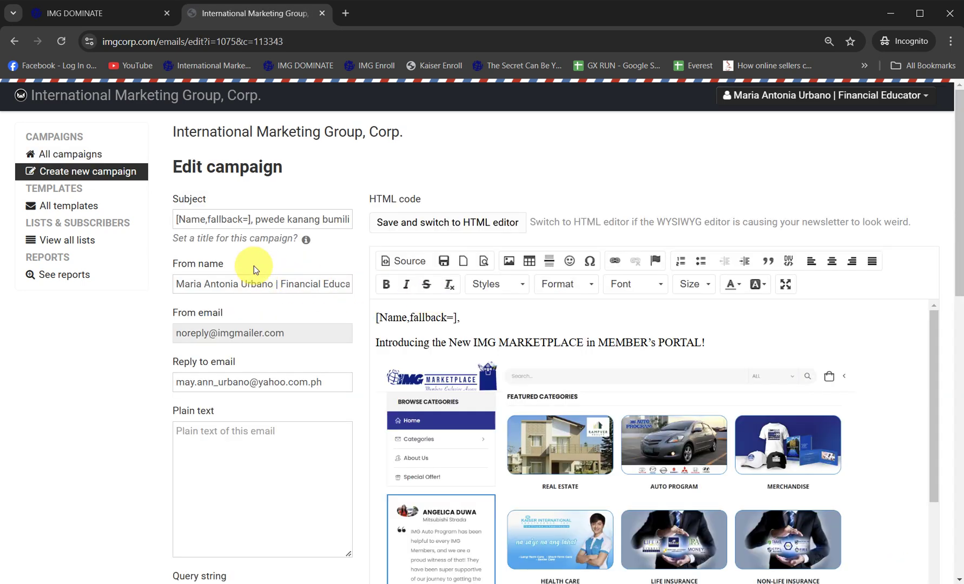
{"action": "left_click_drag", "start_coordinate": [199, 219], "coordinate": [419, 321]}
{"action": "left_click", "coordinate": [396, 322]}
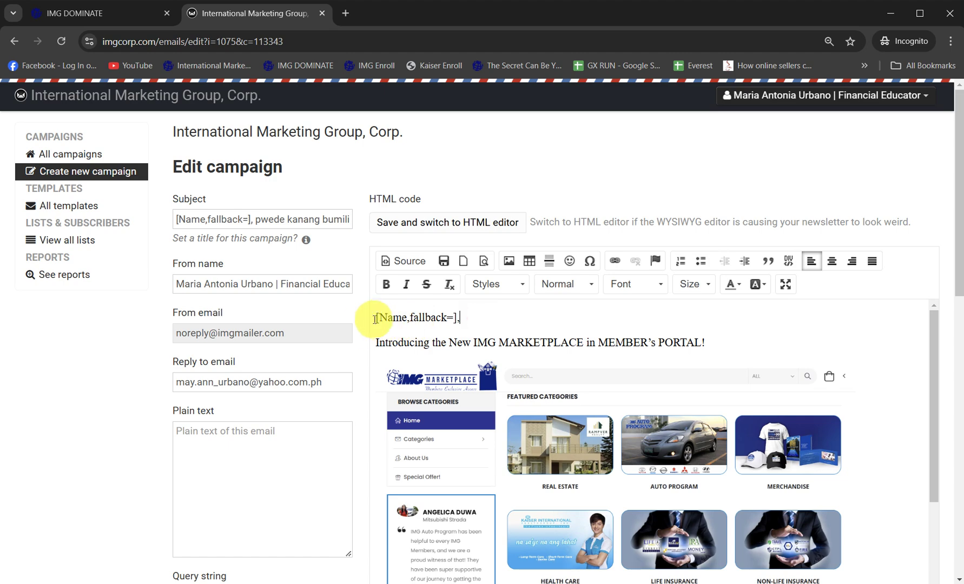
{"action": "scroll", "coordinate": [528, 371], "scroll_direction": "down", "scroll_amount": 10}
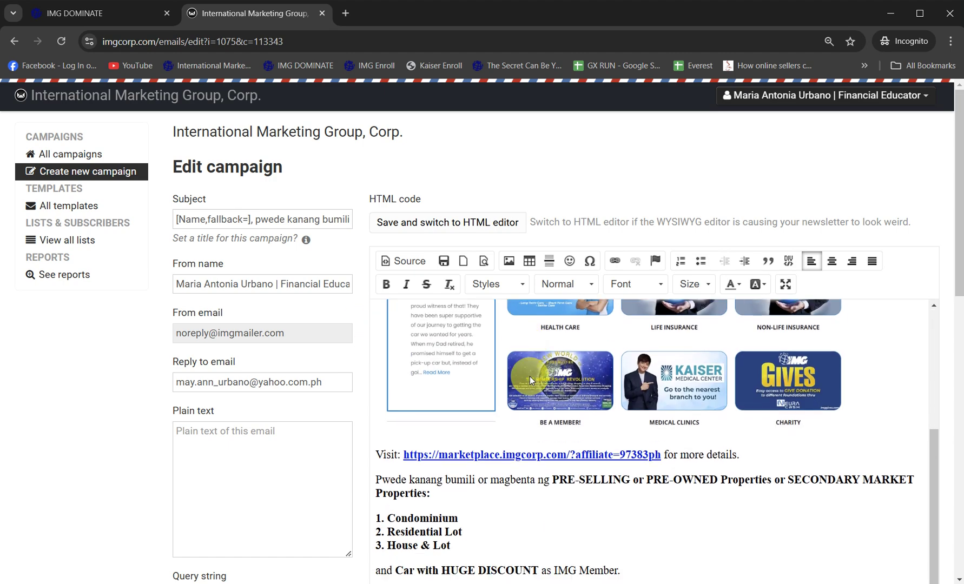
{"action": "scroll", "coordinate": [563, 437], "scroll_direction": "down", "scroll_amount": 10}
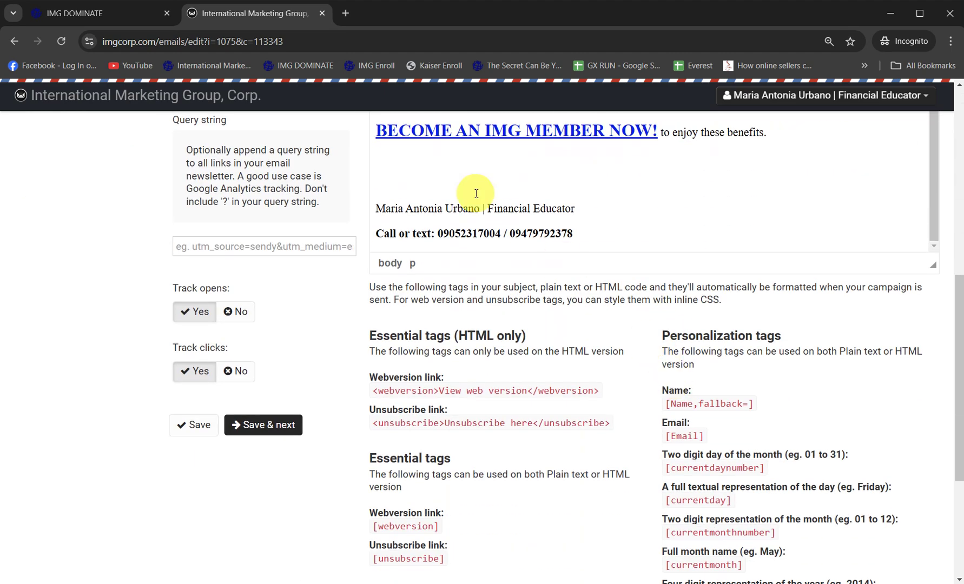
{"action": "left_click_drag", "start_coordinate": [595, 240], "coordinate": [323, 233]}
{"action": "left_click", "coordinate": [81, 291]}
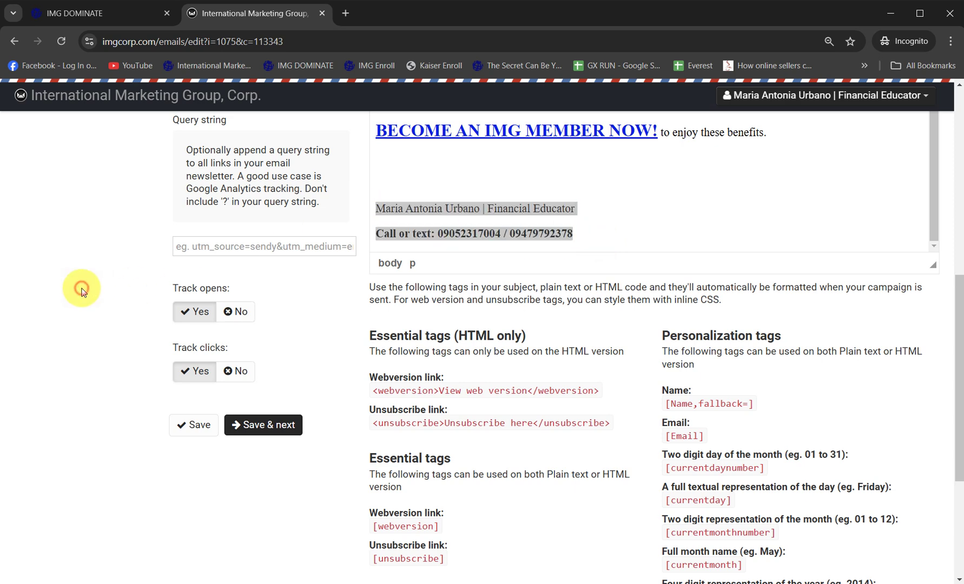
{"action": "triple_click", "coordinate": [709, 403]}
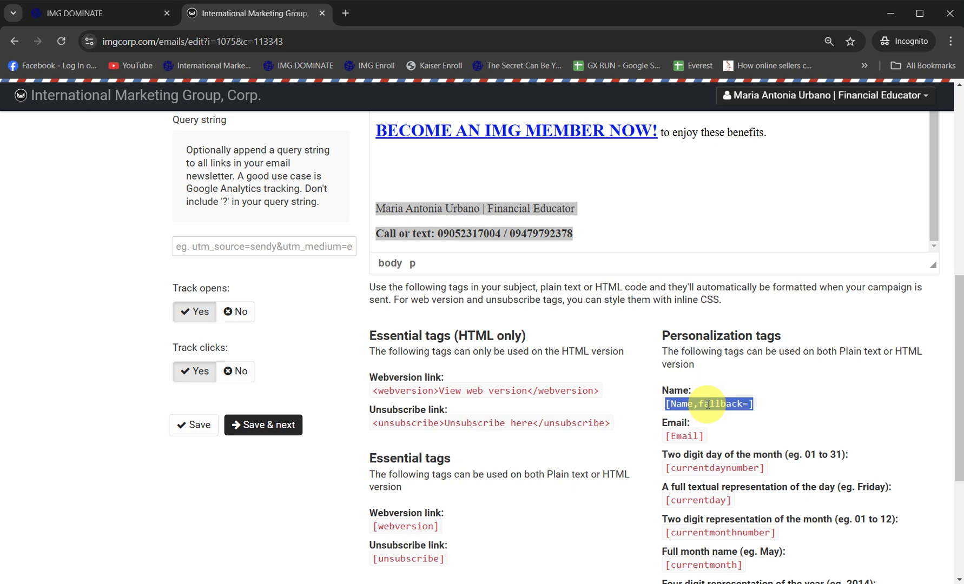
{"action": "triple_click", "coordinate": [714, 467]}
{"action": "triple_click", "coordinate": [745, 404]}
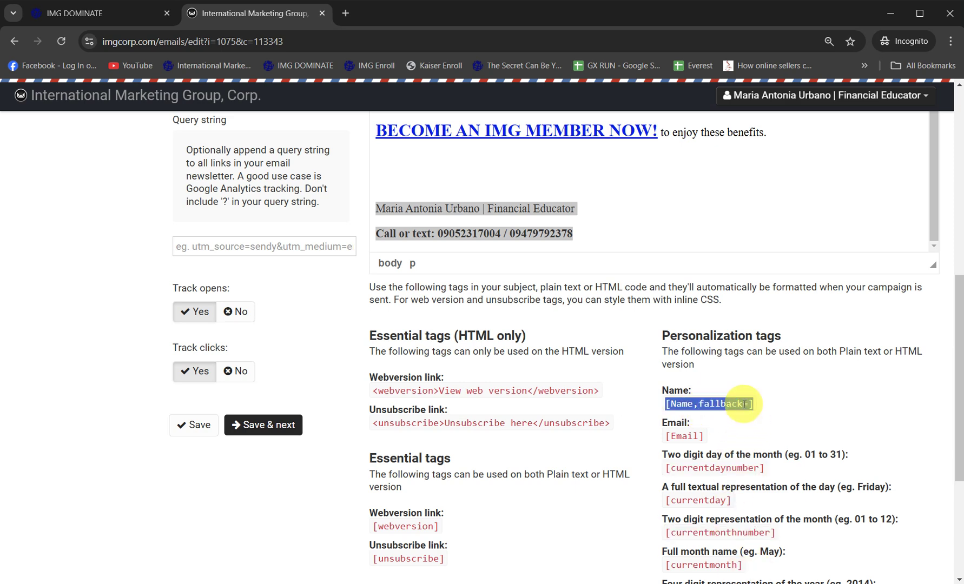
{"action": "right_click", "coordinate": [744, 404]}
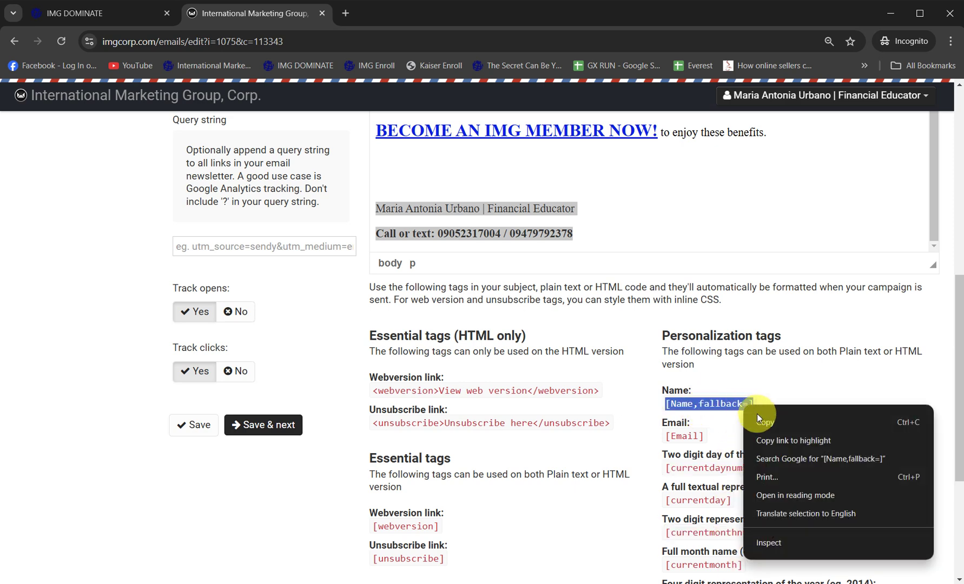
{"action": "left_click", "coordinate": [771, 416]}
{"action": "scroll", "coordinate": [963, 320], "scroll_direction": "up", "scroll_amount": 8}
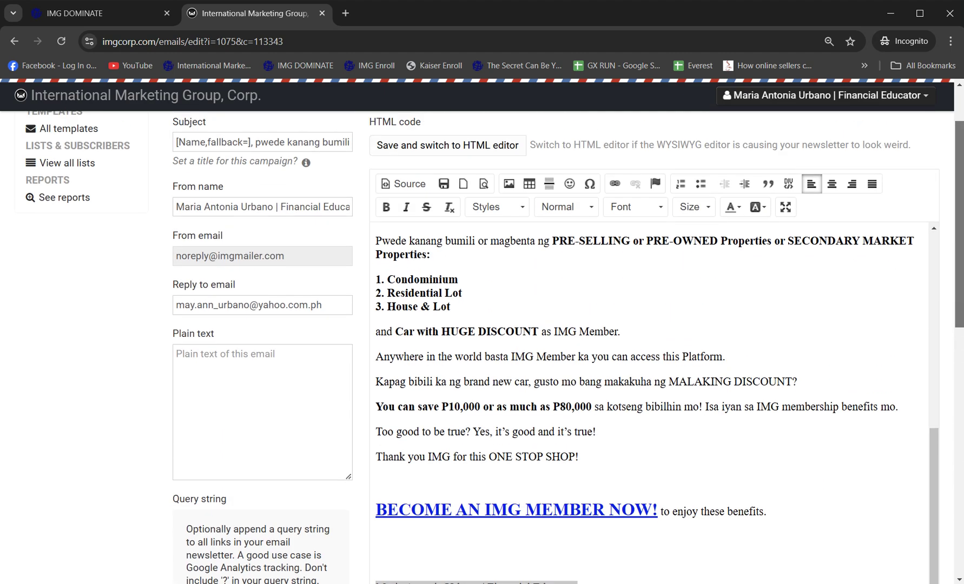
{"action": "scroll", "coordinate": [613, 396], "scroll_direction": "up", "scroll_amount": 6}
{"action": "left_click_drag", "start_coordinate": [460, 303], "coordinate": [369, 304]}
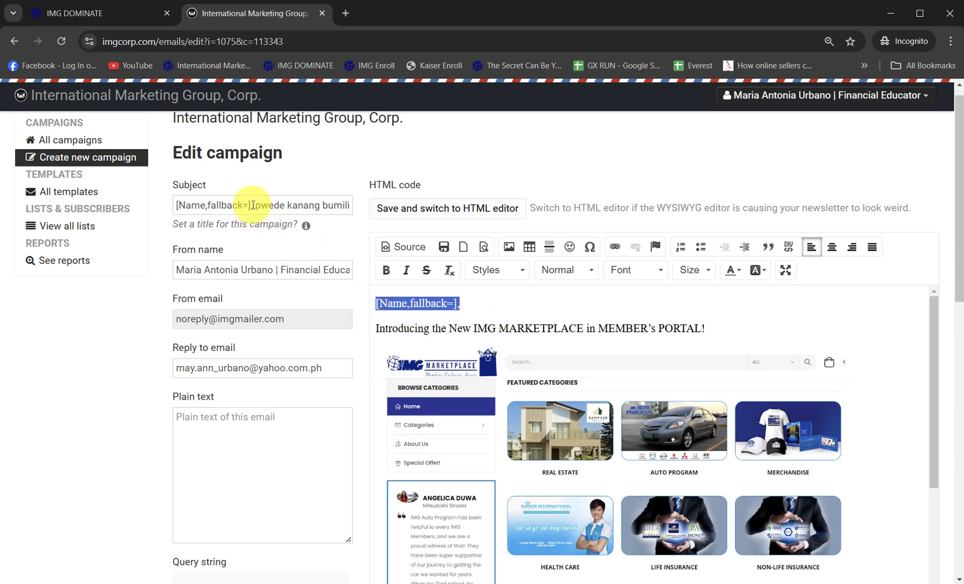
{"action": "left_click_drag", "start_coordinate": [253, 205], "coordinate": [162, 194]}
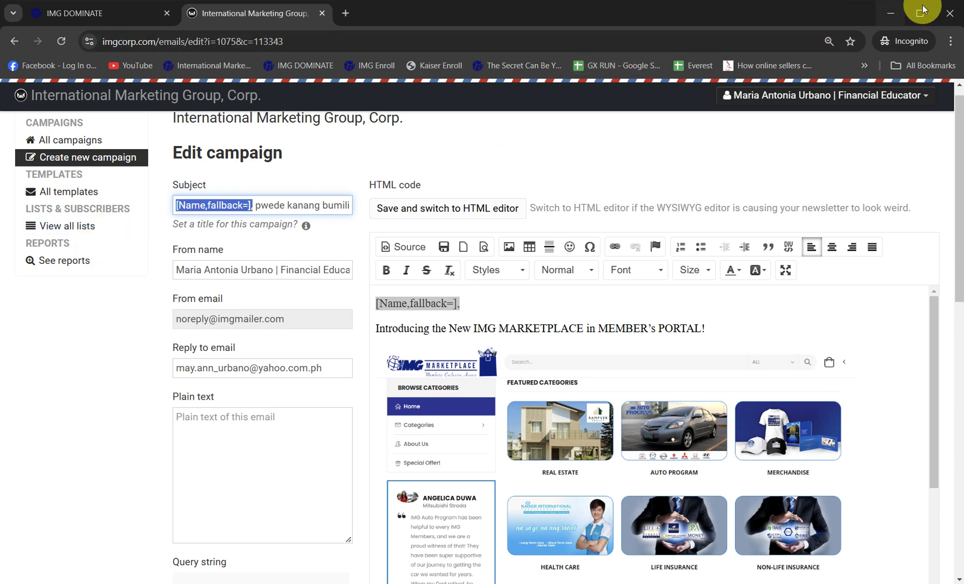
{"action": "left_click_drag", "start_coordinate": [20, 215], "coordinate": [122, 234]}
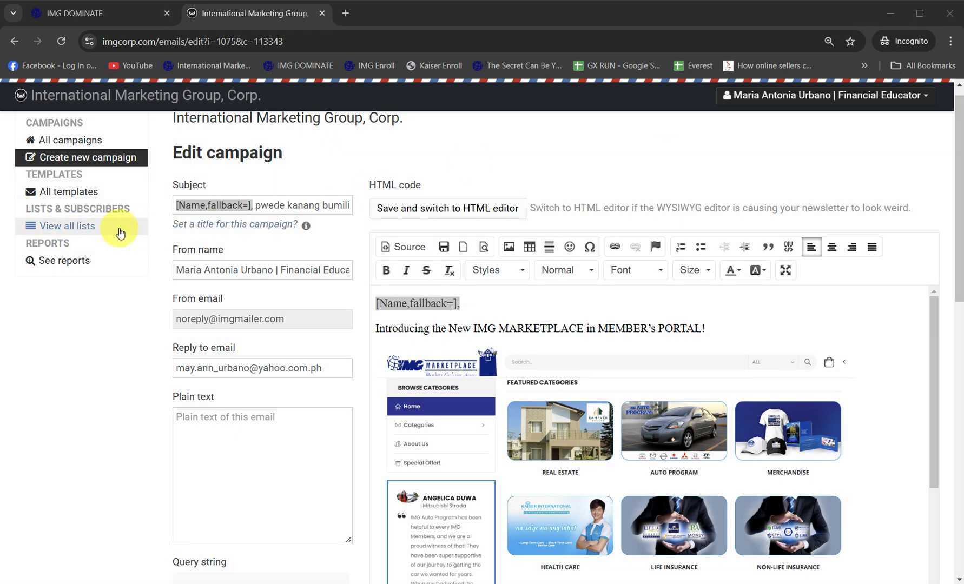
- Go from the subscriber lists overview to the IMG List's autoresponders
{"action": "left_click", "coordinate": [82, 227]}
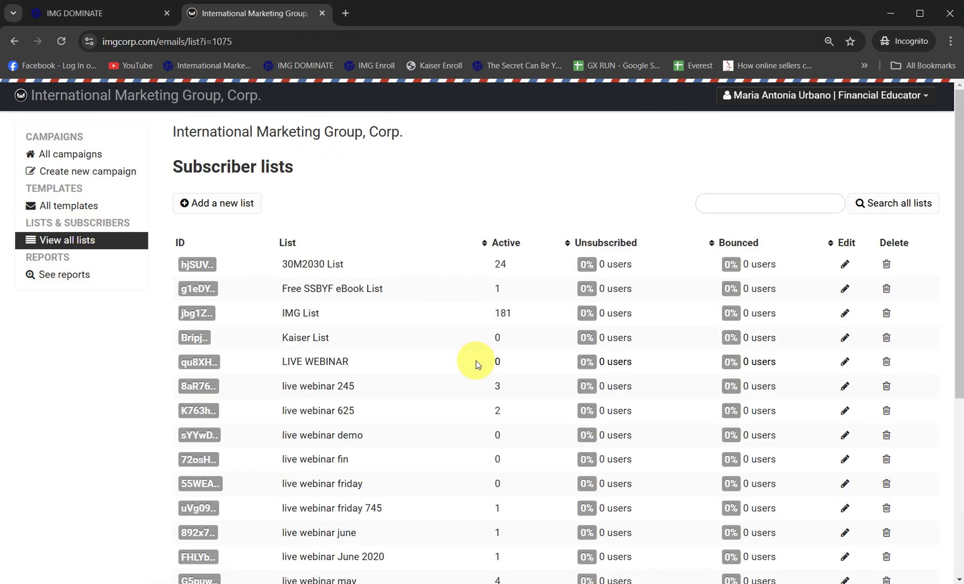
{"action": "scroll", "coordinate": [473, 359], "scroll_direction": "down", "scroll_amount": 2}
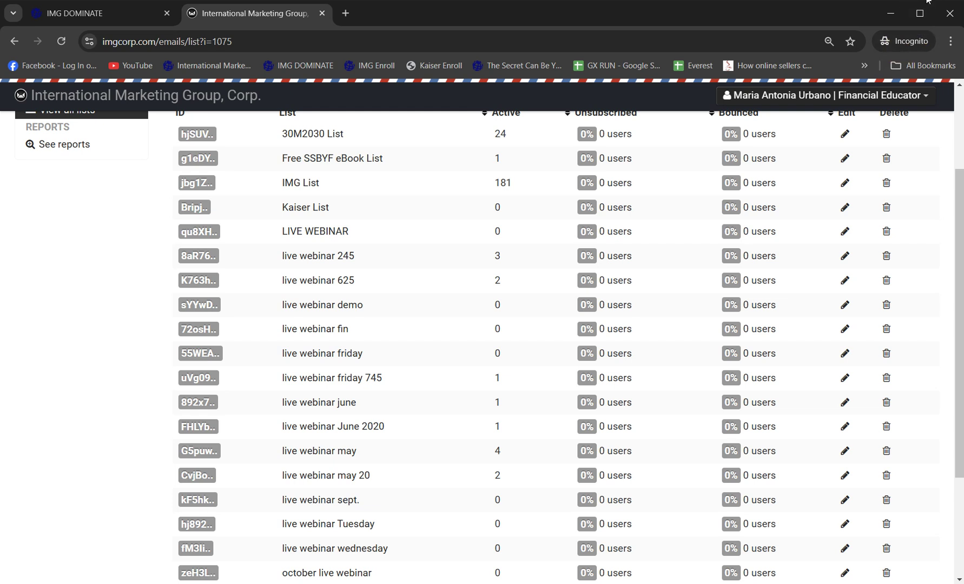
{"action": "left_click_drag", "start_coordinate": [262, 168], "coordinate": [342, 198]}
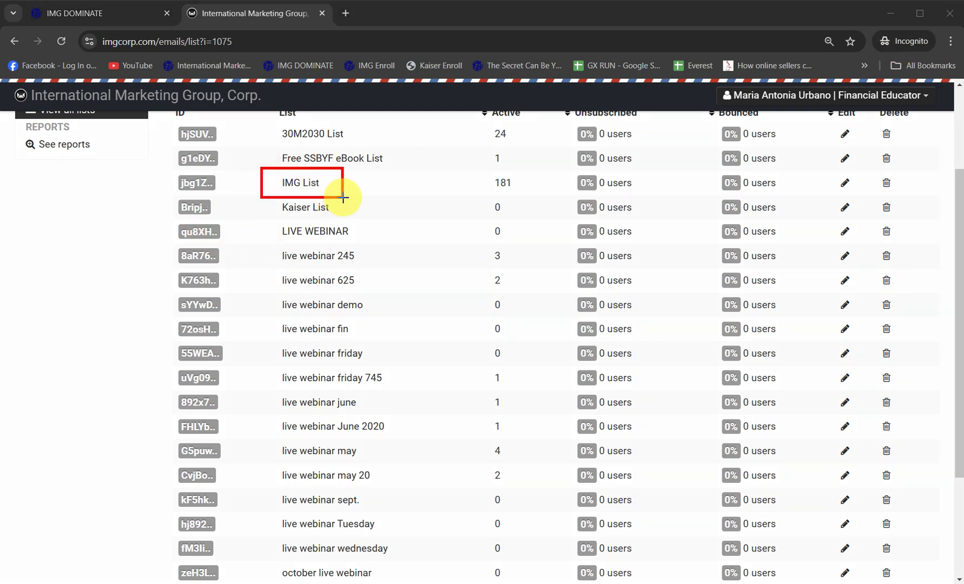
{"action": "left_click", "coordinate": [947, 15]}
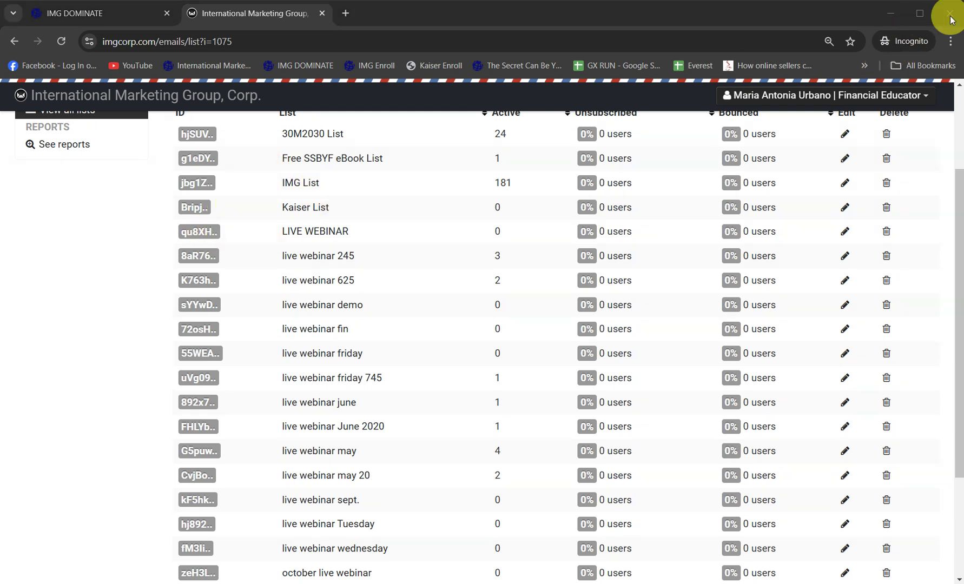
{"action": "left_click", "coordinate": [319, 184]}
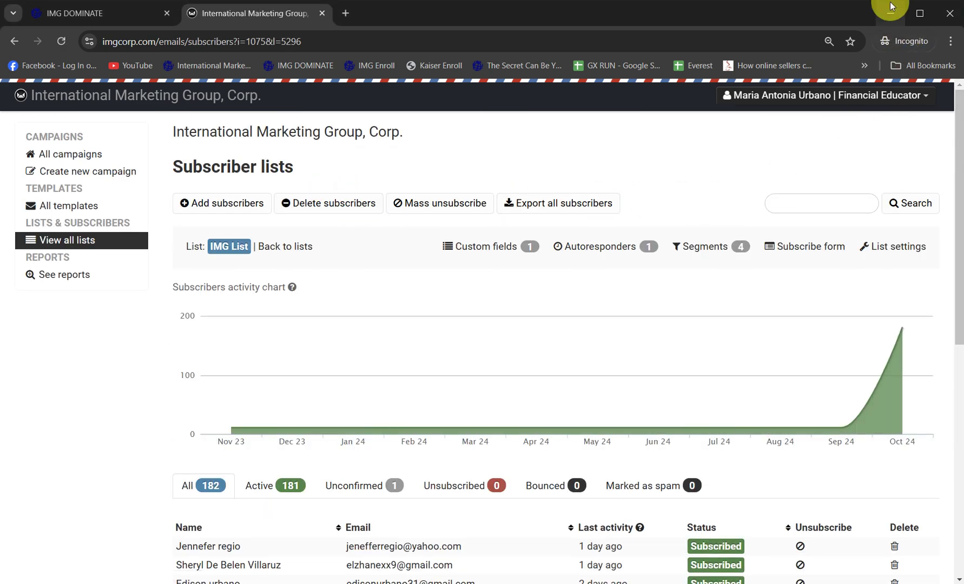
{"action": "key", "text": "ctrl+2"}
{"action": "left_click_drag", "start_coordinate": [545, 230], "coordinate": [673, 265]}
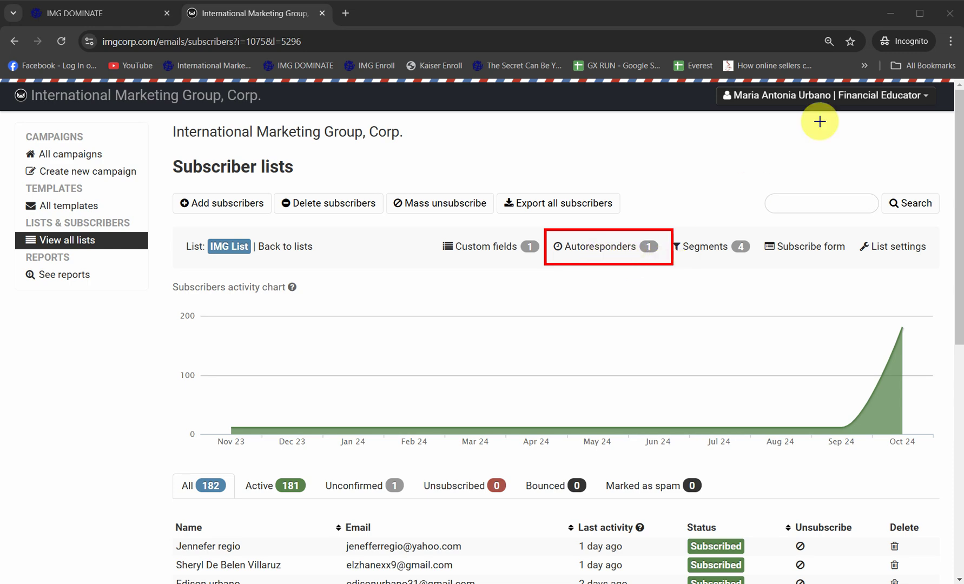
{"action": "key", "text": "Escape"}
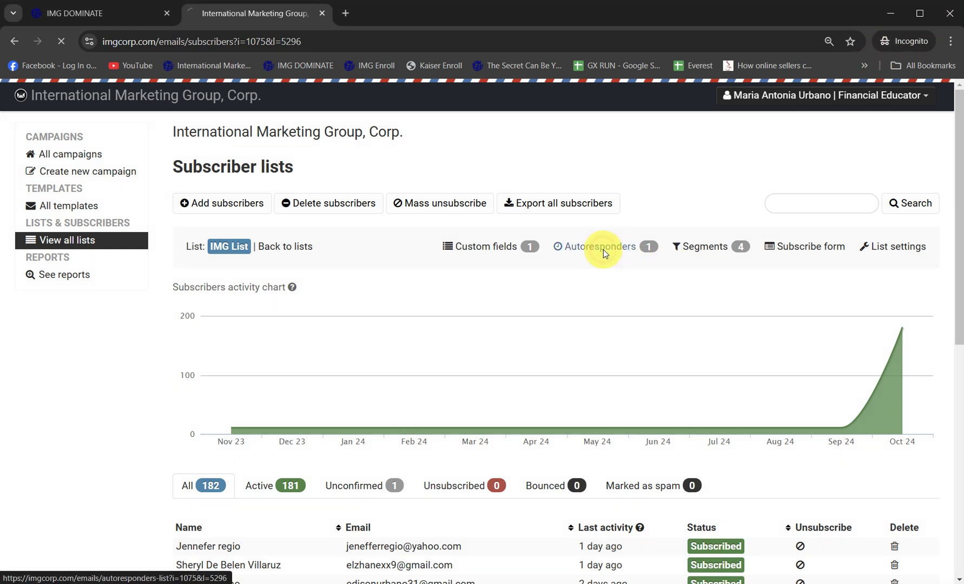
{"action": "left_click", "coordinate": [604, 250]}
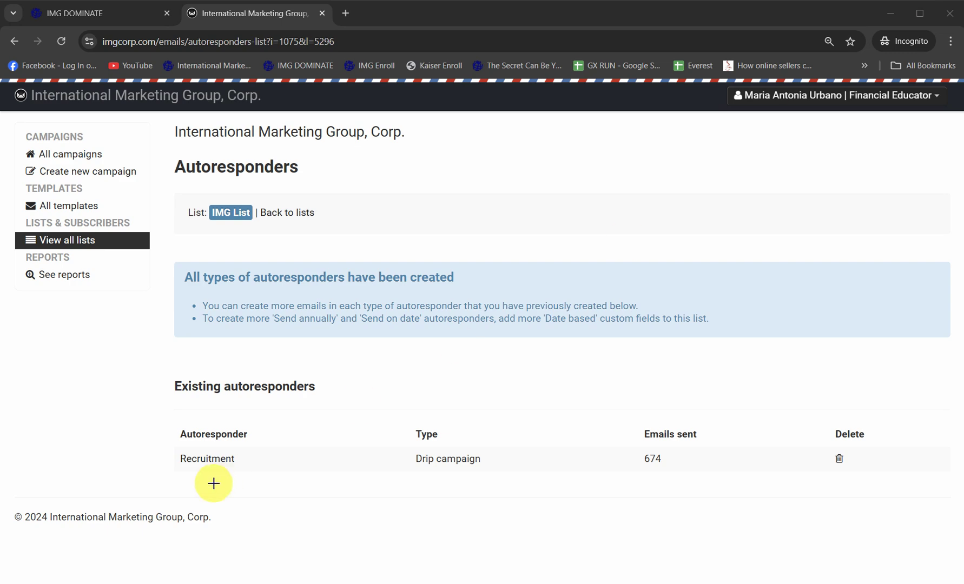
- Open the Recruitment campaign's autoresponder emails and reload the page
{"action": "left_click_drag", "start_coordinate": [167, 448], "coordinate": [253, 471]}
{"action": "key", "text": "Escape"}
{"action": "left_click", "coordinate": [218, 464]}
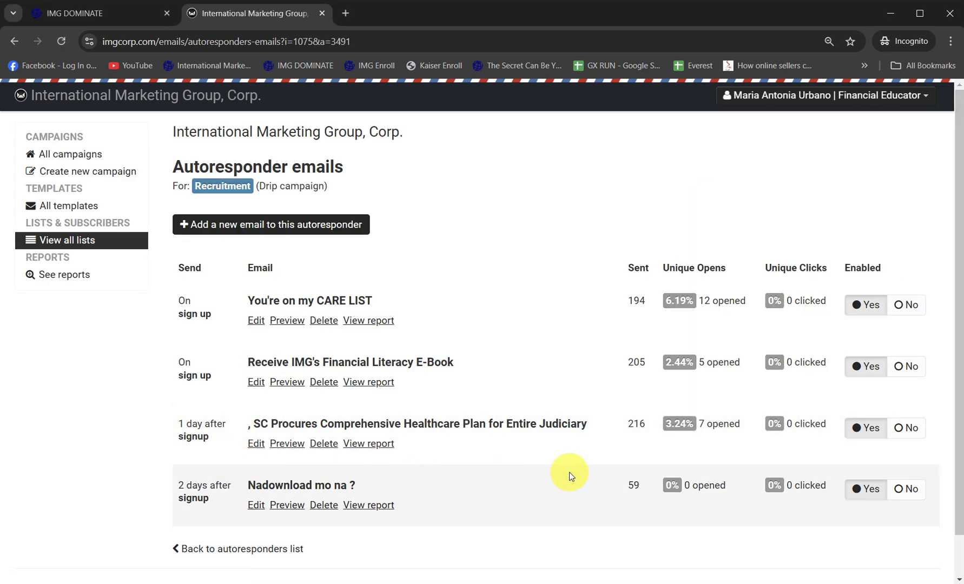
{"action": "right_click", "coordinate": [568, 198]}
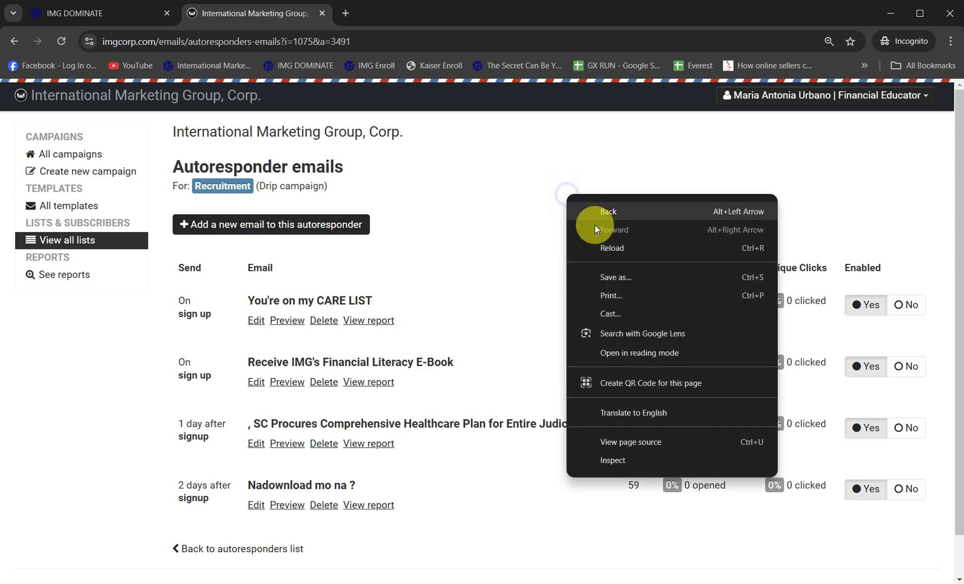
{"action": "left_click", "coordinate": [609, 246]}
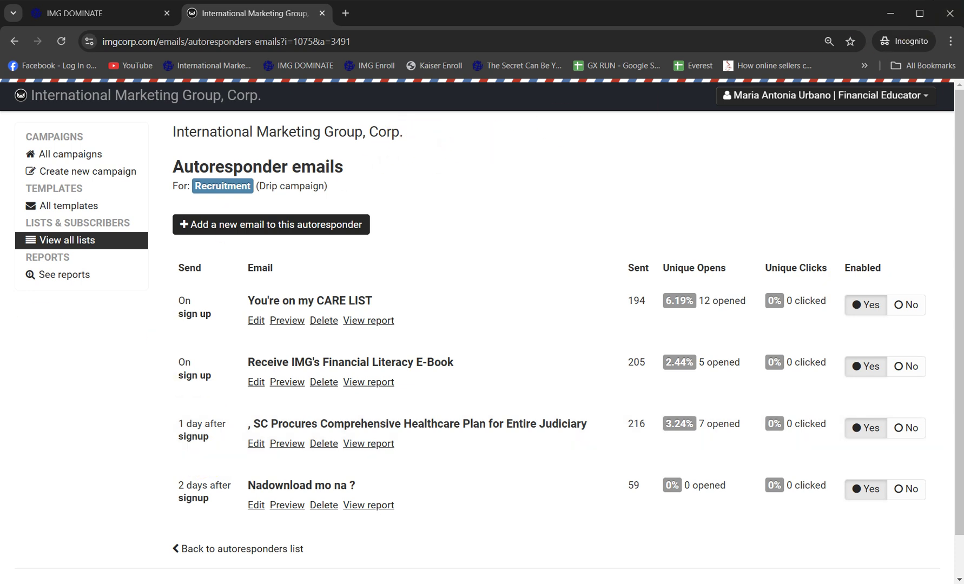
{"action": "mouse_move", "coordinate": [159, 208]}
{"action": "left_mouse_down"}
{"action": "mouse_move", "coordinate": [403, 244]}
{"action": "mouse_move", "coordinate": [372, 242]}
{"action": "left_mouse_up"}
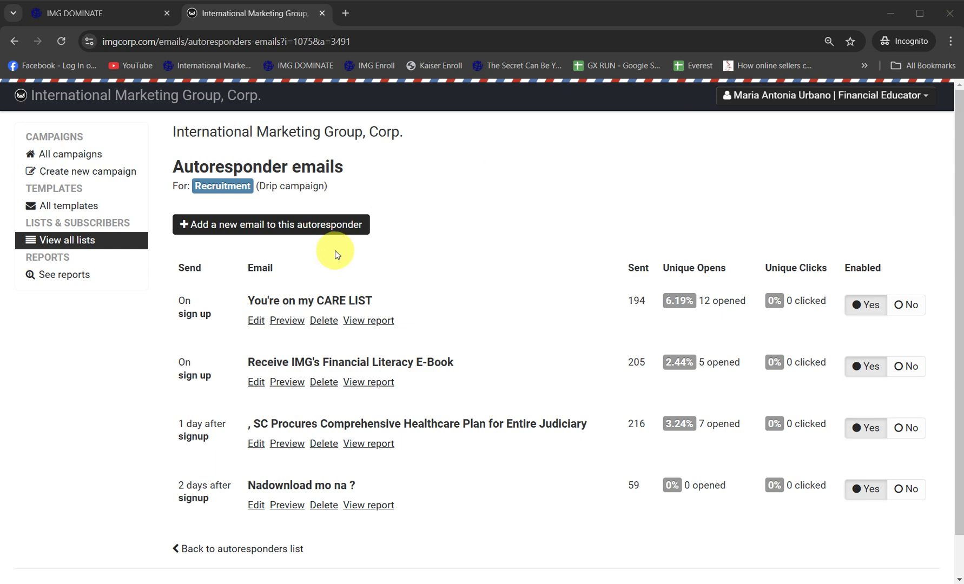
- Add a new Recruitment email set to send 4 days after subscribing
{"action": "left_click", "coordinate": [332, 224]}
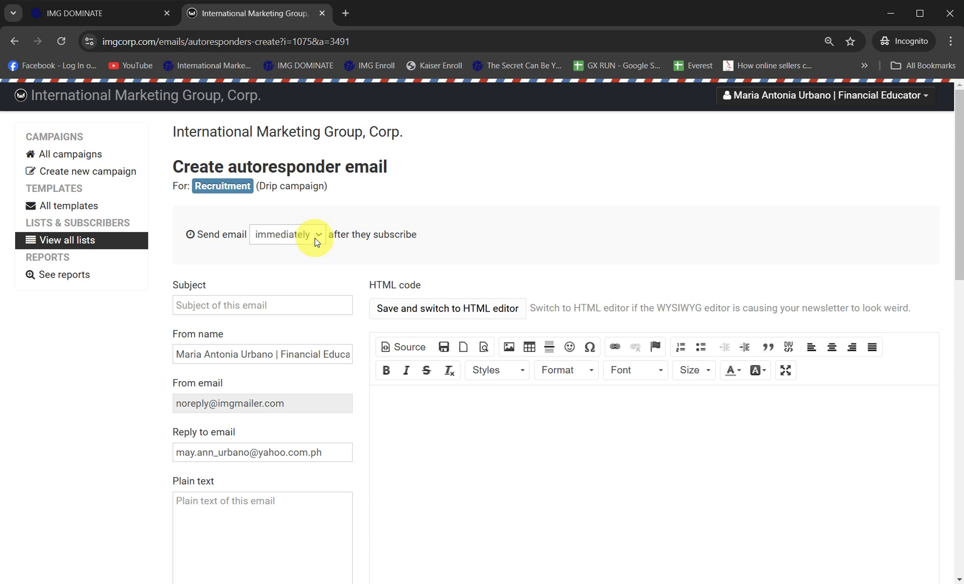
{"action": "left_click", "coordinate": [315, 238]}
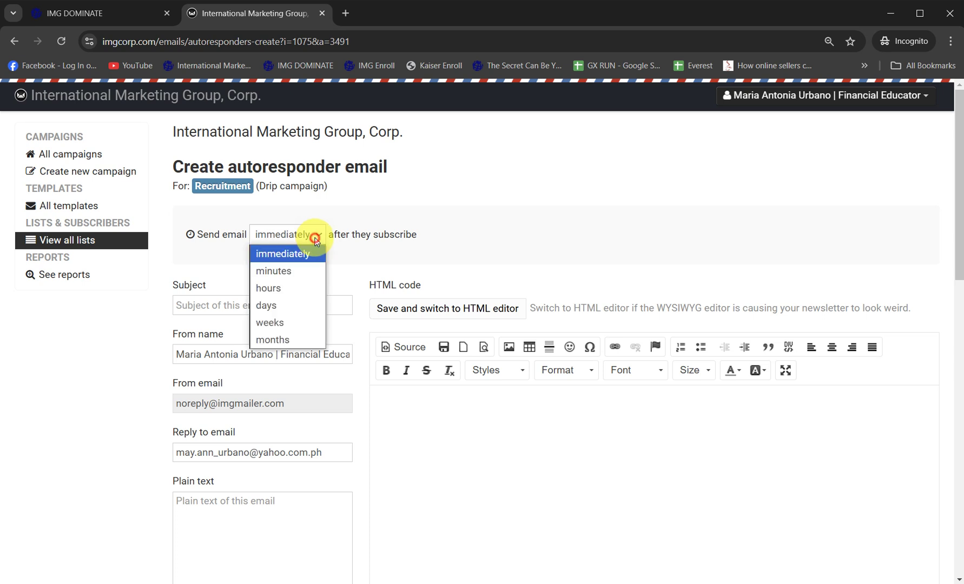
{"action": "left_click", "coordinate": [290, 308]}
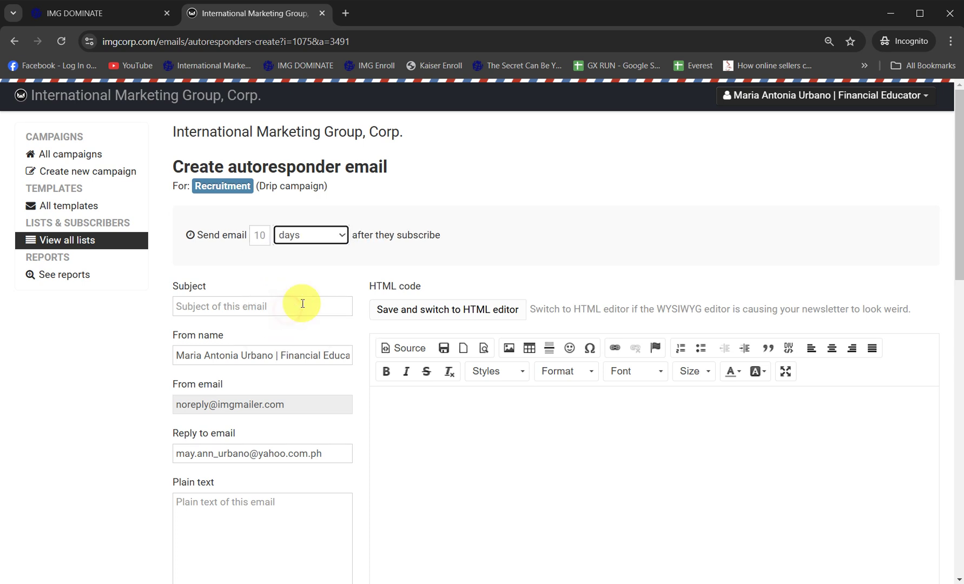
{"action": "left_click", "coordinate": [260, 238]}
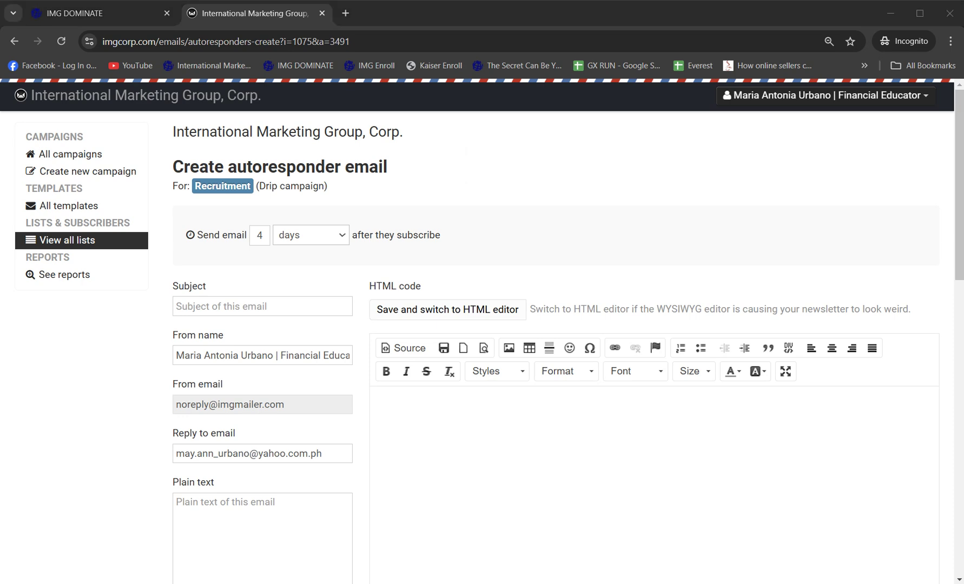
{"action": "left_click_drag", "start_coordinate": [459, 107], "coordinate": [469, 102]}
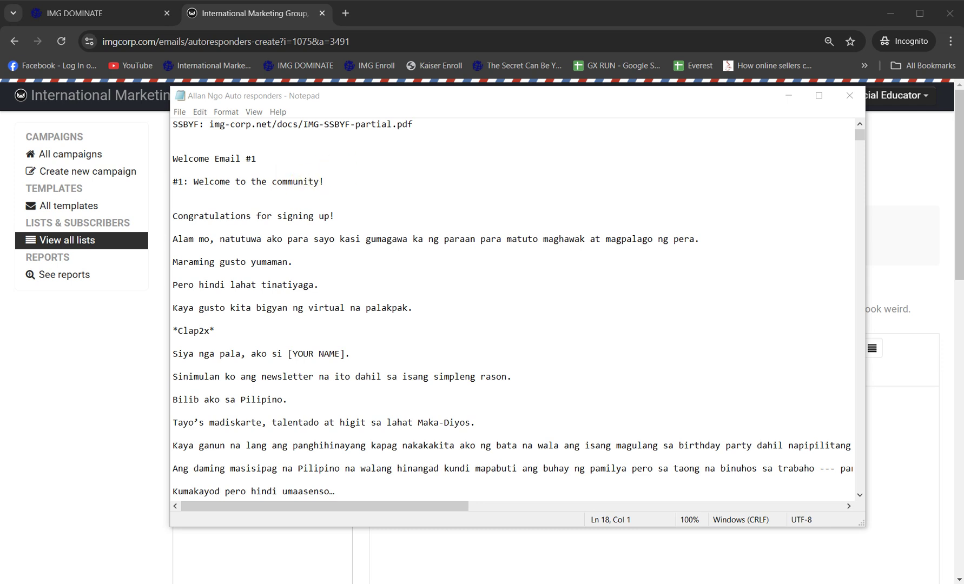
- Scroll through the Notepad auto responders notes to find Success Story #1
{"action": "left_click", "coordinate": [448, 239]}
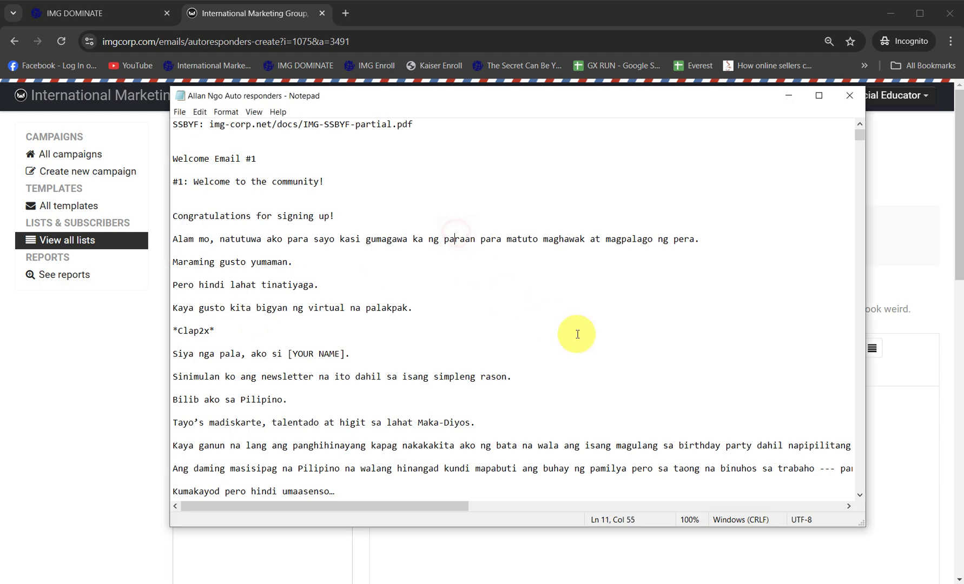
{"action": "scroll", "coordinate": [623, 324], "scroll_direction": "down", "scroll_amount": 5}
{"action": "left_click_drag", "start_coordinate": [860, 136], "coordinate": [699, 297]}
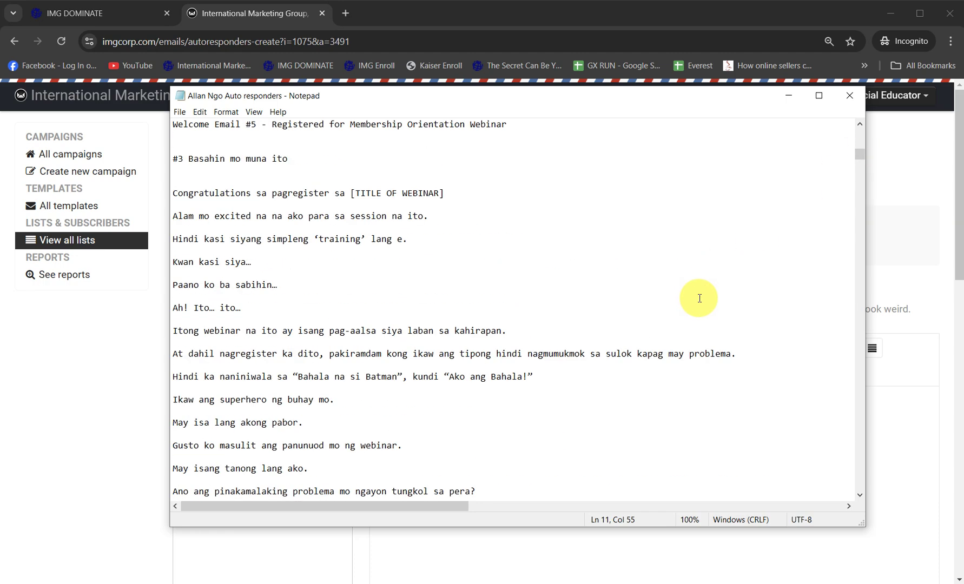
{"action": "scroll", "coordinate": [697, 303], "scroll_direction": "down", "scroll_amount": 5}
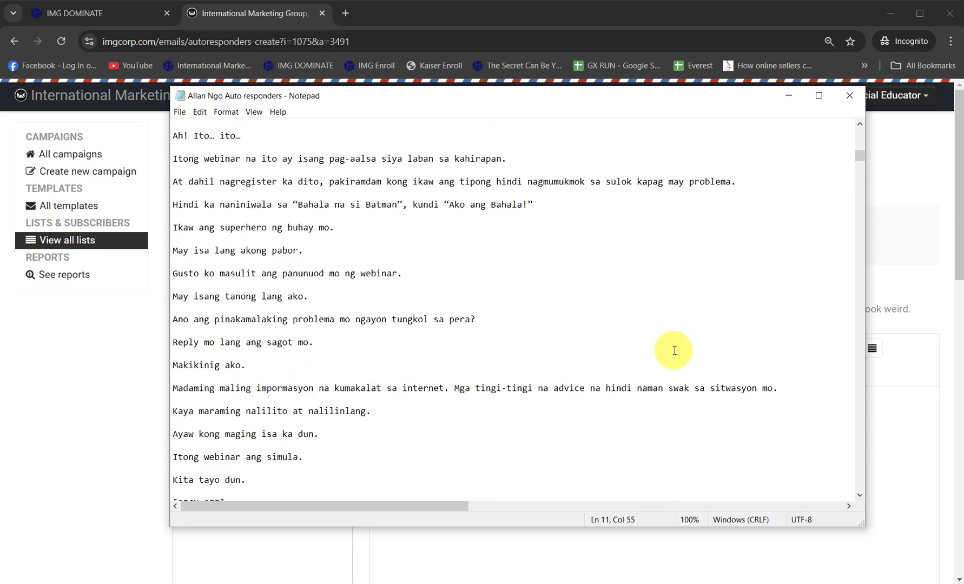
{"action": "scroll", "coordinate": [676, 354], "scroll_direction": "up", "scroll_amount": 1}
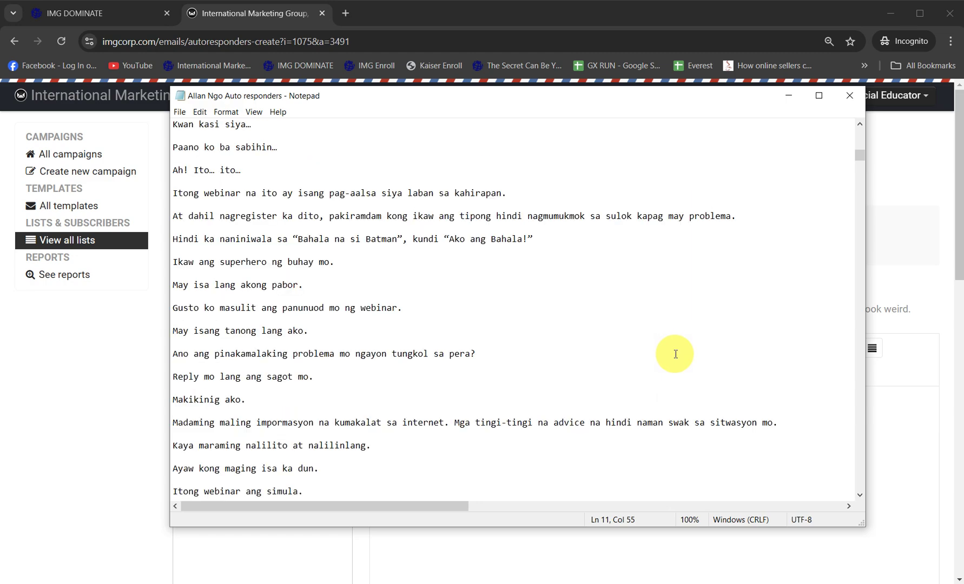
{"action": "scroll", "coordinate": [676, 354], "scroll_direction": "down", "scroll_amount": 8}
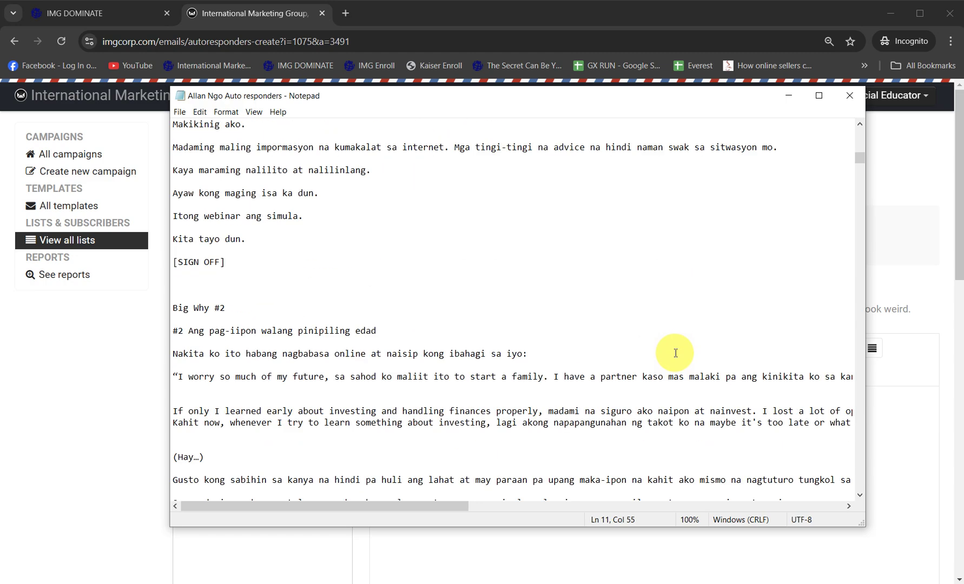
{"action": "scroll", "coordinate": [676, 353], "scroll_direction": "down", "scroll_amount": 5}
{"action": "scroll", "coordinate": [587, 299], "scroll_direction": "up", "scroll_amount": 2}
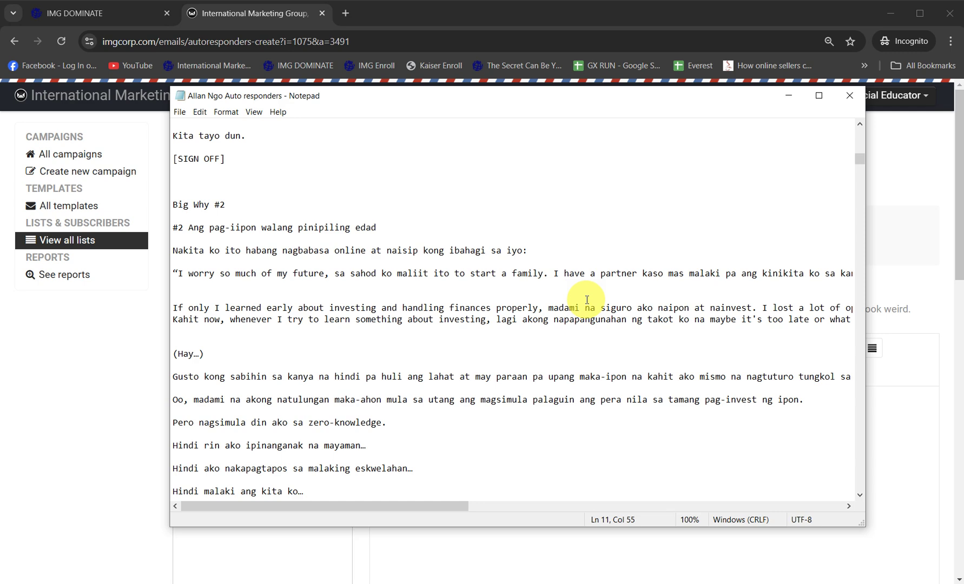
{"action": "scroll", "coordinate": [587, 299], "scroll_direction": "up", "scroll_amount": 3}
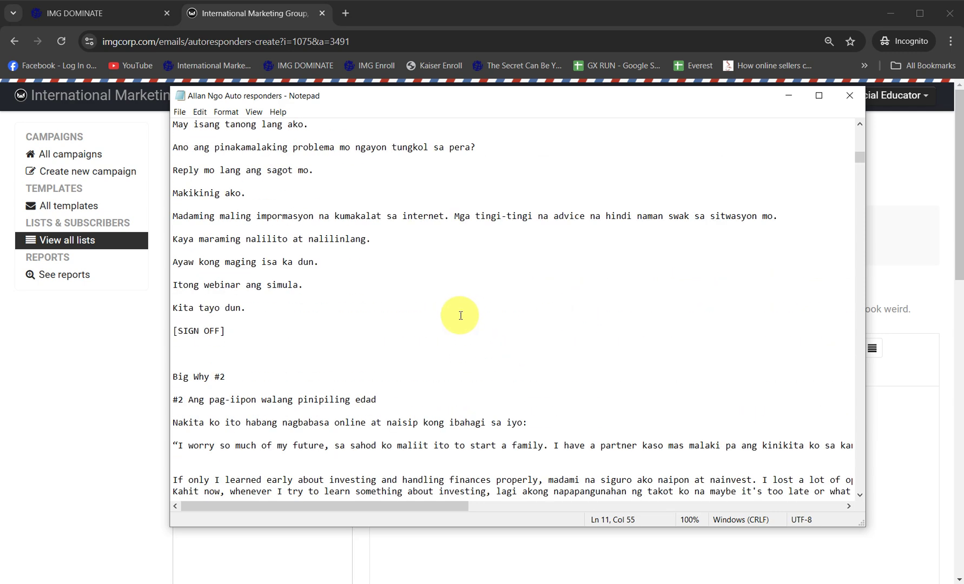
{"action": "scroll", "coordinate": [450, 331], "scroll_direction": "up", "scroll_amount": 1}
{"action": "scroll", "coordinate": [451, 331], "scroll_direction": "up", "scroll_amount": 5}
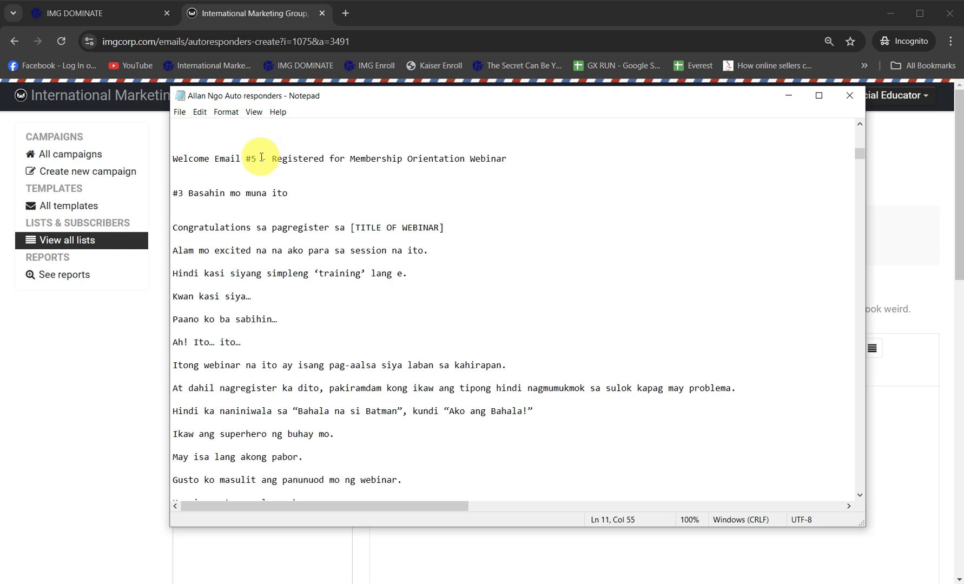
- Copy Success Story #1 through 'Libre ito.' and ready the empty email body
{"action": "left_click_drag", "start_coordinate": [270, 159], "coordinate": [291, 225]}
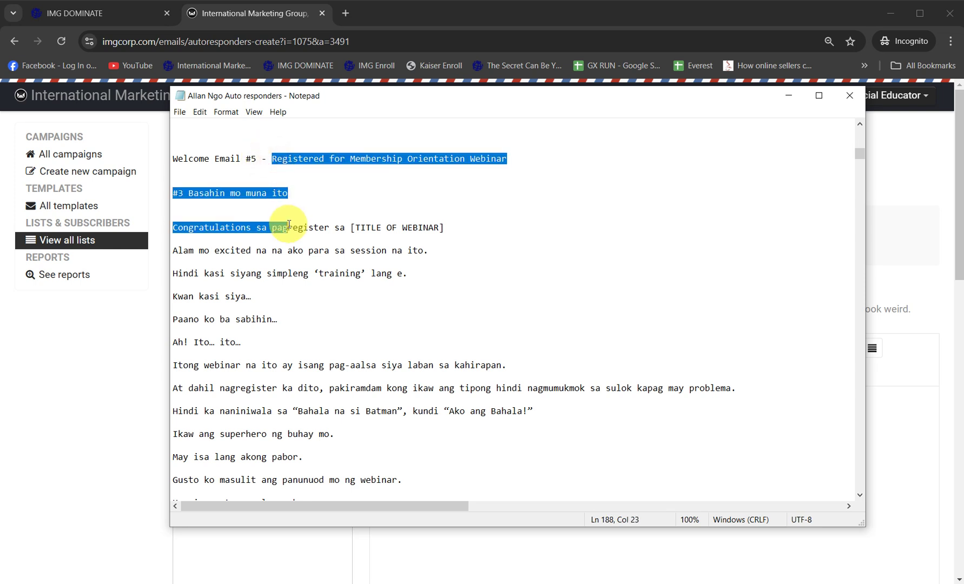
{"action": "left_click_drag", "start_coordinate": [290, 233], "coordinate": [327, 340]}
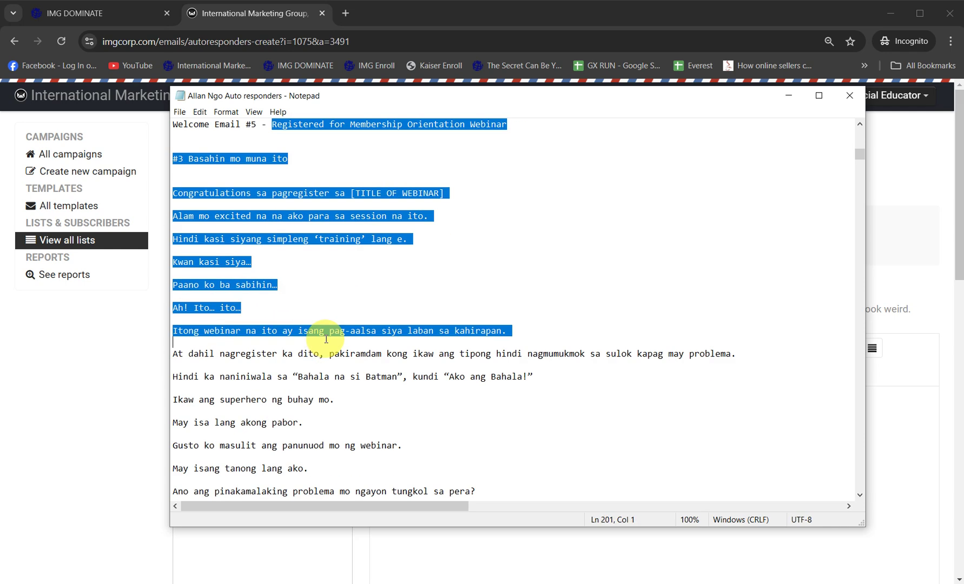
{"action": "scroll", "coordinate": [326, 340], "scroll_direction": "down", "scroll_amount": 14}
{"action": "scroll", "coordinate": [316, 342], "scroll_direction": "down", "scroll_amount": 20}
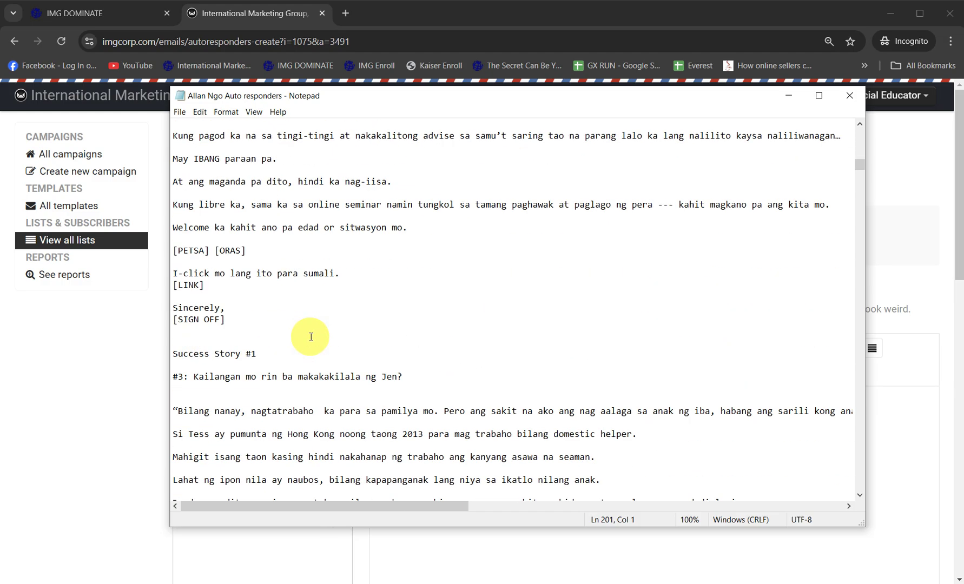
{"action": "scroll", "coordinate": [311, 337], "scroll_direction": "down", "scroll_amount": 2}
{"action": "scroll", "coordinate": [311, 337], "scroll_direction": "down", "scroll_amount": 2}
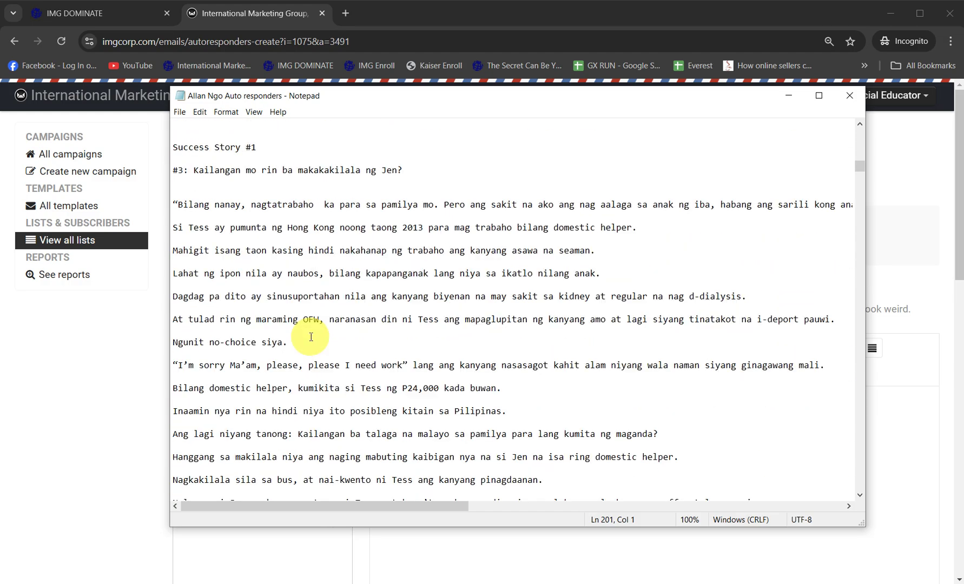
{"action": "left_click_drag", "start_coordinate": [194, 170], "coordinate": [238, 344]}
{"action": "scroll", "coordinate": [240, 231], "scroll_direction": "down", "scroll_amount": 1}
{"action": "scroll", "coordinate": [413, 319], "scroll_direction": "down", "scroll_amount": 2}
{"action": "scroll", "coordinate": [404, 314], "scroll_direction": "down", "scroll_amount": 4}
{"action": "scroll", "coordinate": [379, 409], "scroll_direction": "up", "scroll_amount": 1}
{"action": "scroll", "coordinate": [325, 416], "scroll_direction": "down", "scroll_amount": 1}
{"action": "scroll", "coordinate": [255, 425], "scroll_direction": "down", "scroll_amount": 3}
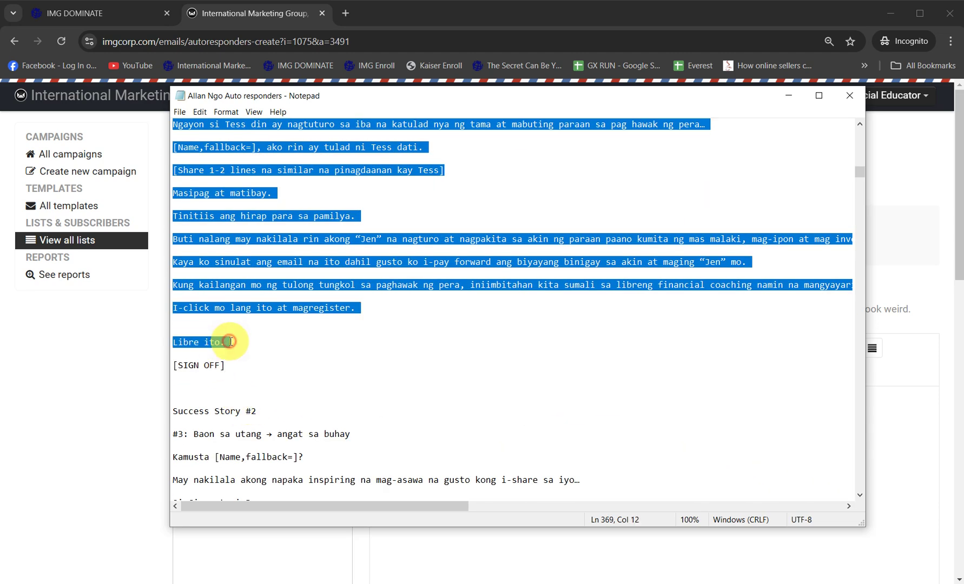
{"action": "right_click", "coordinate": [288, 281]}
{"action": "left_click", "coordinate": [333, 316]}
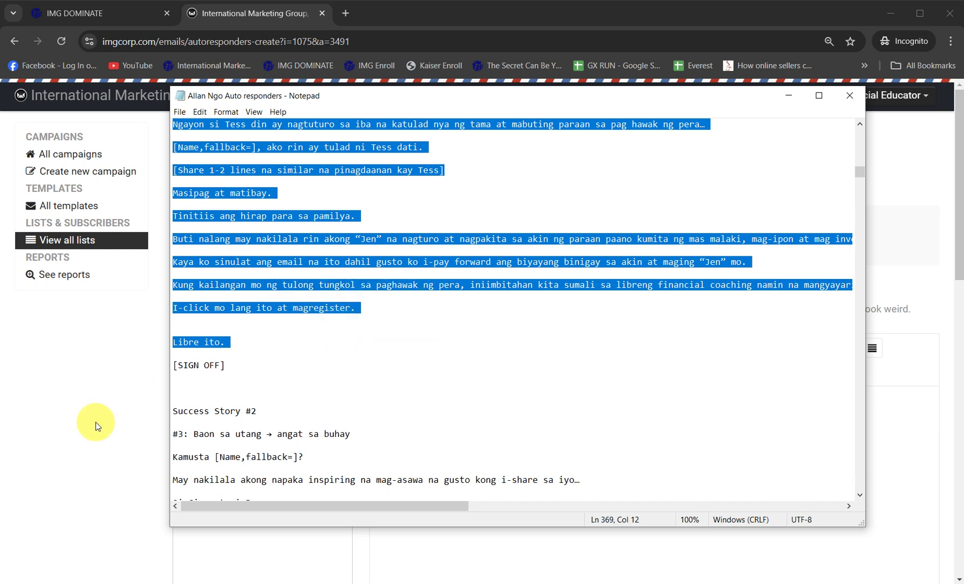
{"action": "left_click", "coordinate": [96, 426]}
{"action": "left_click", "coordinate": [381, 405]}
- Paste the Success Story into the body and add a blank line after 'Libre ito.'
{"action": "key", "text": "ctrl+v"}
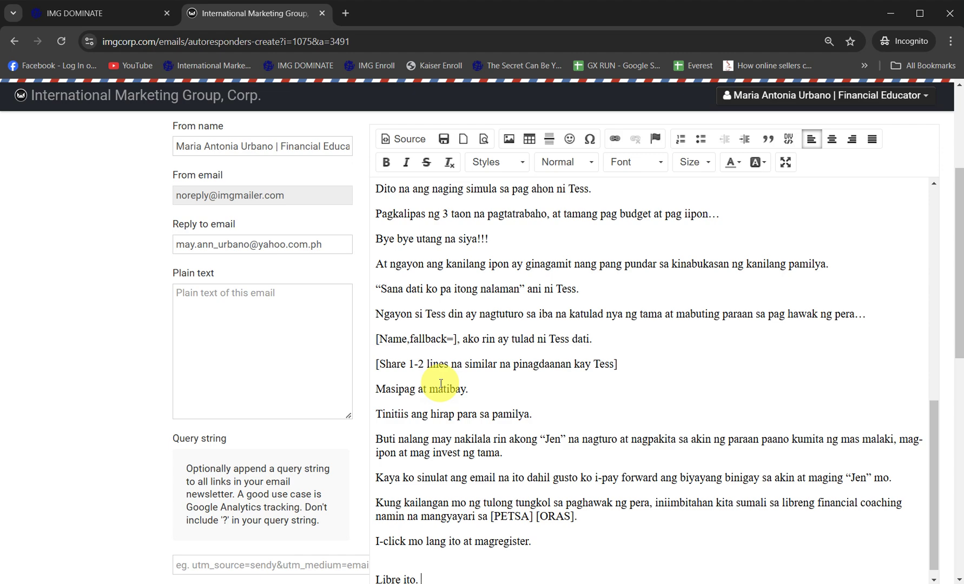
{"action": "key", "text": "ctrl+minus"}
{"action": "key", "text": "ctrl+minus"}
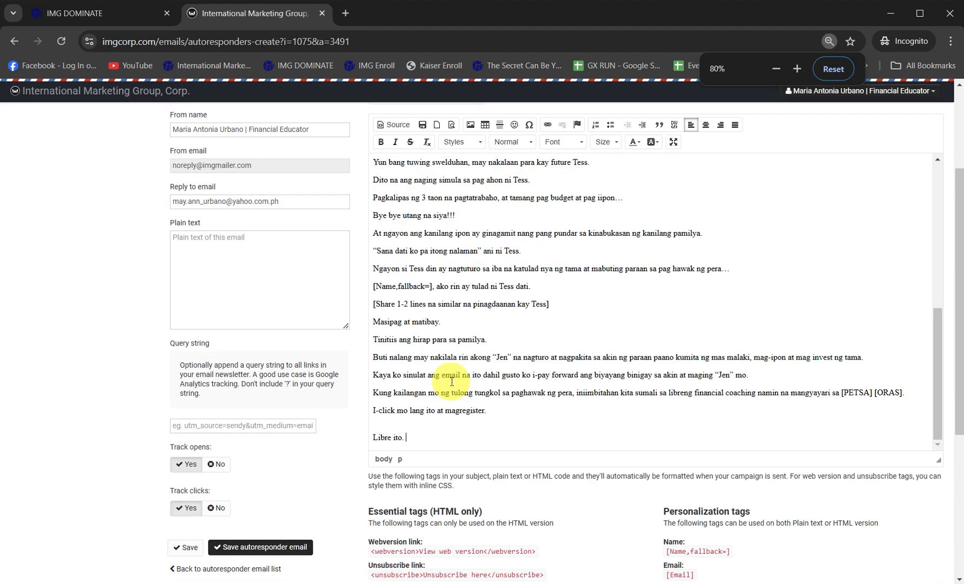
{"action": "key", "text": "ctrl+plus"}
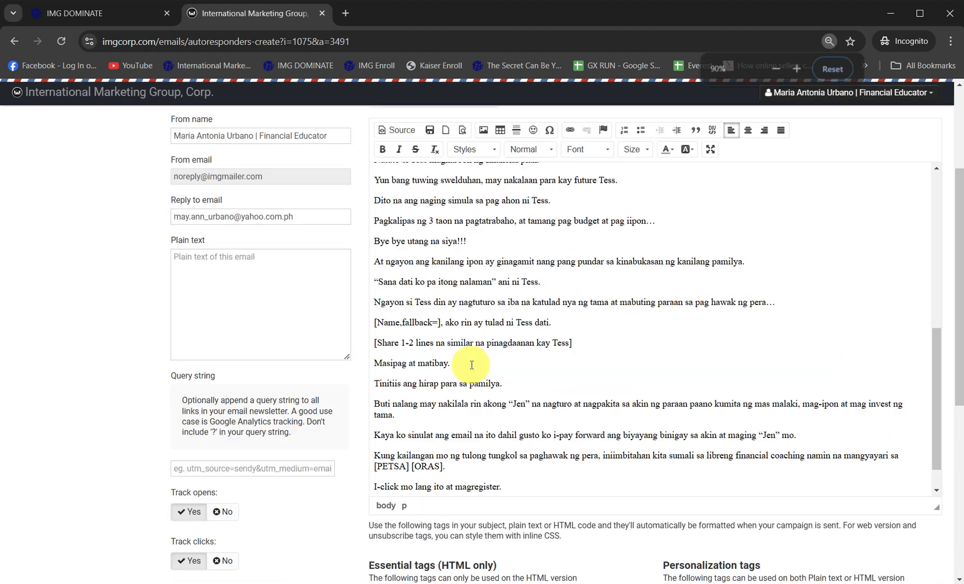
{"action": "key", "text": "Return"}
{"action": "scroll", "coordinate": [472, 362], "scroll_direction": "up", "scroll_amount": 10}
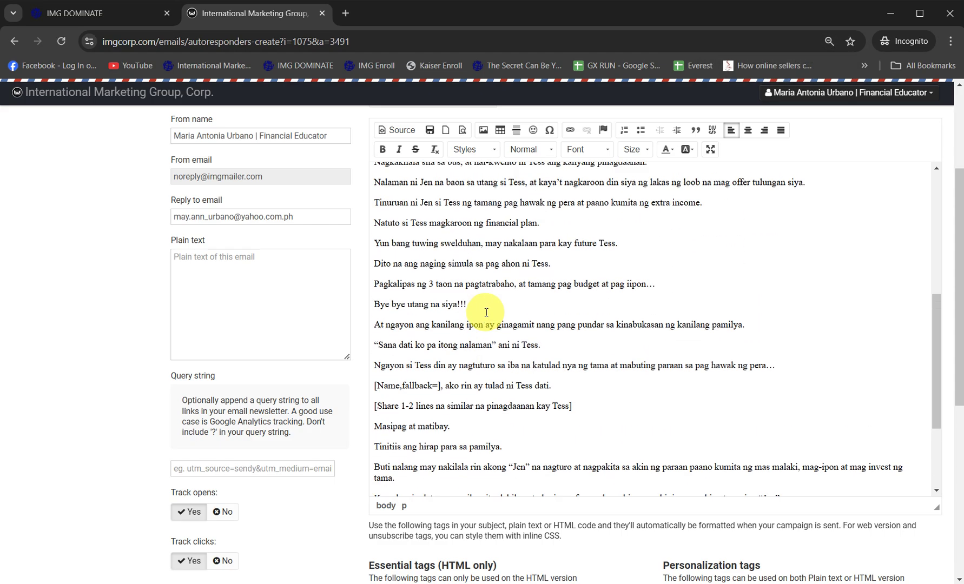
{"action": "scroll", "coordinate": [557, 216], "scroll_direction": "up", "scroll_amount": 3}
- Move the first line, 'Kailangan mo rin ba makakakilala ng Jen?', into the Subject field
{"action": "left_click", "coordinate": [563, 338]}
{"action": "triple_click", "coordinate": [563, 338]}
{"action": "key", "text": "ctrl+x"}
{"action": "left_click", "coordinate": [237, 266]}
{"action": "key", "text": "ctrl+v"}
- Copy the [Name,fallback=] tag to use as the greeting on the body's first line
{"action": "scroll", "coordinate": [950, 134], "scroll_direction": "down", "scroll_amount": 10}
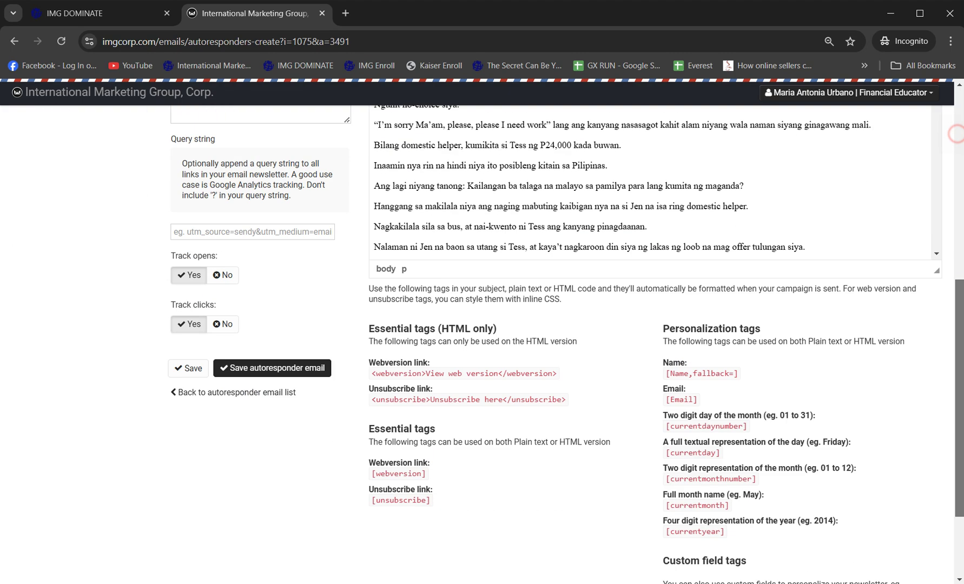
{"action": "triple_click", "coordinate": [714, 253]}
{"action": "mouse_move", "coordinate": [715, 252]}
{"action": "left_mouse_down"}
{"action": "mouse_move", "coordinate": [730, 268]}
{"action": "mouse_move", "coordinate": [726, 250]}
{"action": "left_mouse_up"}
{"action": "right_click", "coordinate": [726, 250]}
{"action": "left_click", "coordinate": [758, 269]}
{"action": "scroll", "coordinate": [769, 395], "scroll_direction": "up", "scroll_amount": 10}
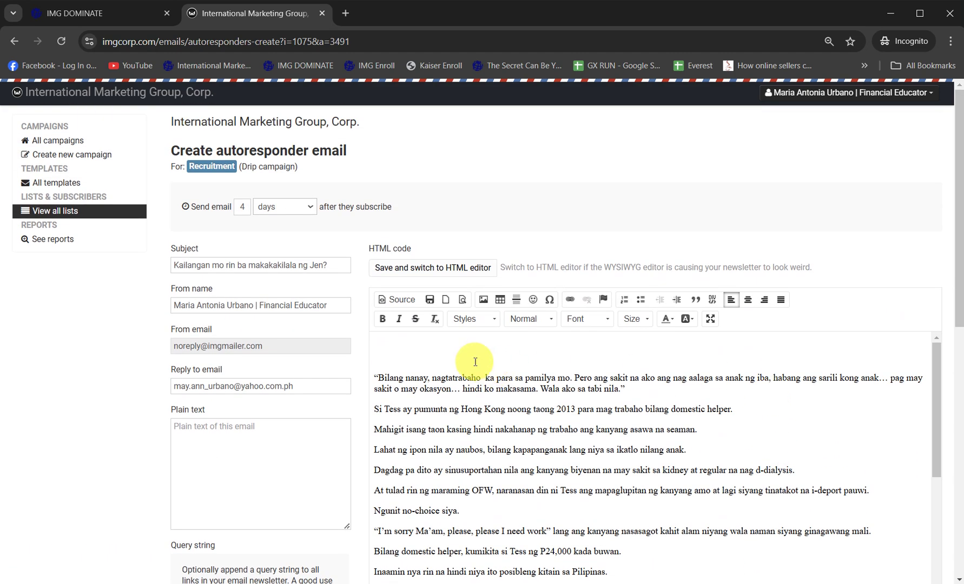
{"action": "left_click", "coordinate": [432, 340]}
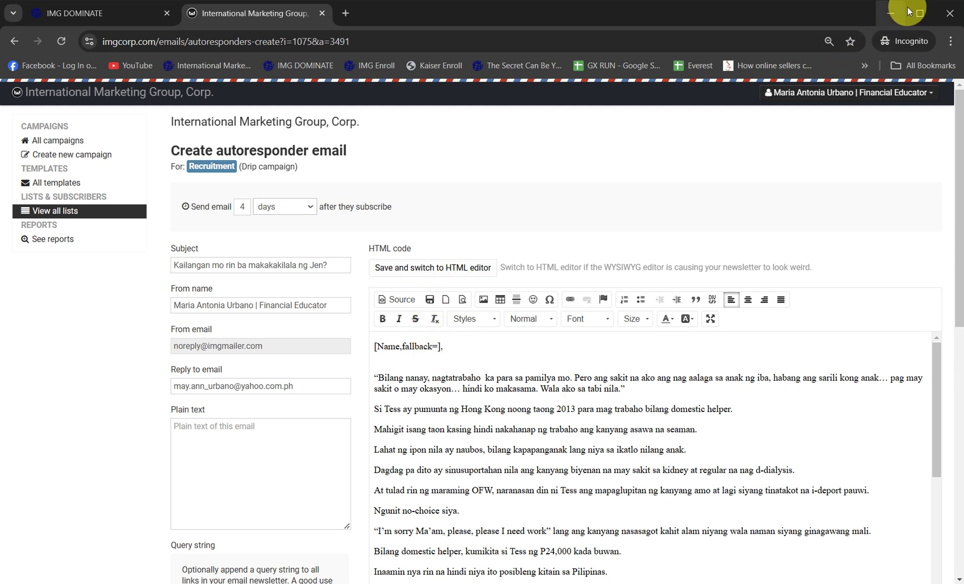
{"action": "left_click_drag", "start_coordinate": [421, 291], "coordinate": [439, 310]}
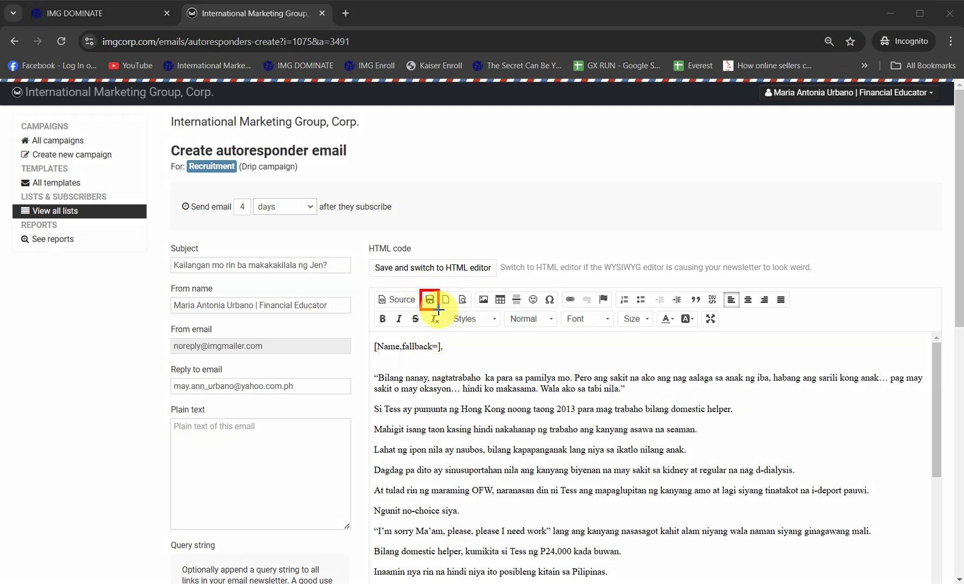
- Save the draft, then delete the [Share…] placeholder line and the '[PETSA] [ORAS]' phrase
{"action": "left_click", "coordinate": [428, 301]}
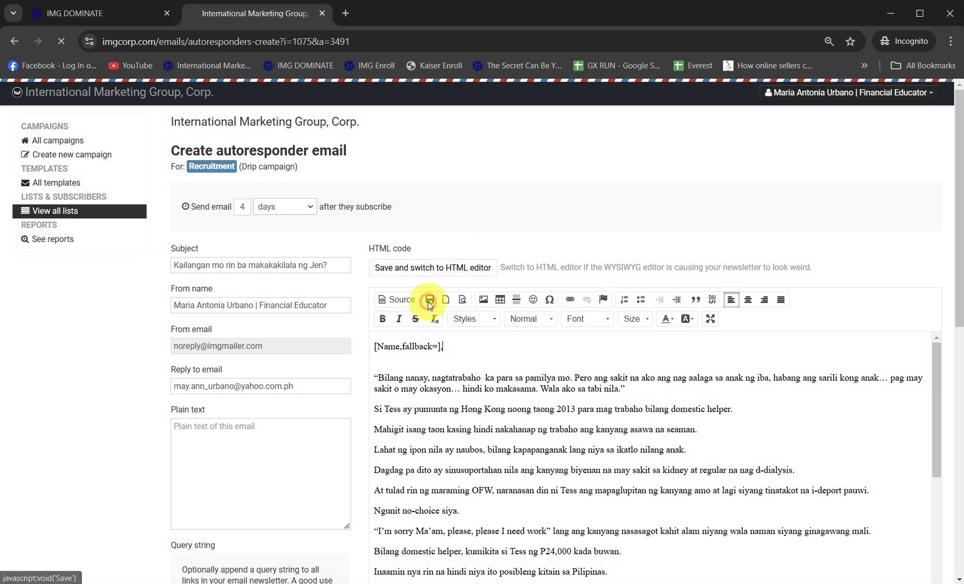
{"action": "scroll", "coordinate": [567, 421], "scroll_direction": "down", "scroll_amount": 6}
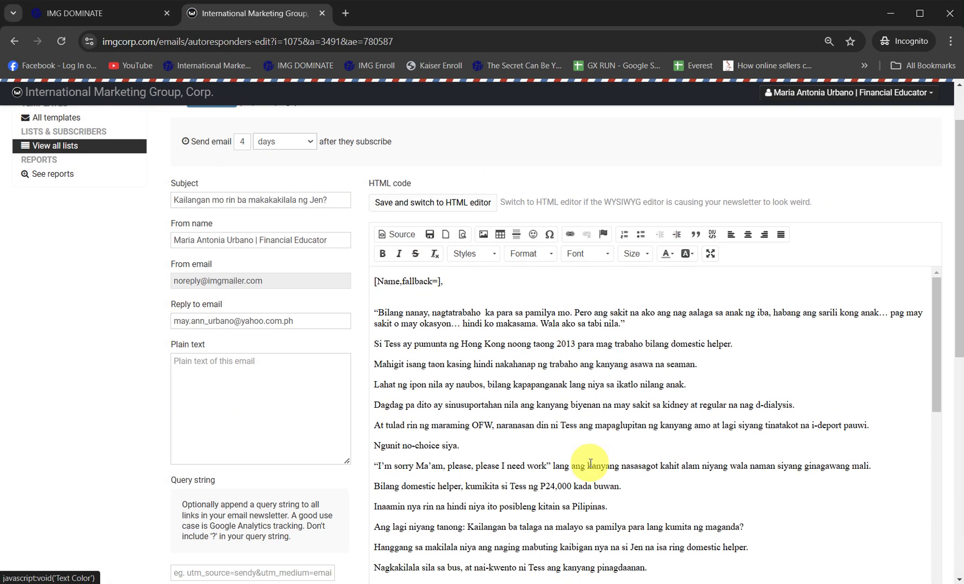
{"action": "scroll", "coordinate": [567, 420], "scroll_direction": "down", "scroll_amount": 2}
{"action": "scroll", "coordinate": [567, 421], "scroll_direction": "down", "scroll_amount": 2}
{"action": "left_click", "coordinate": [584, 423]}
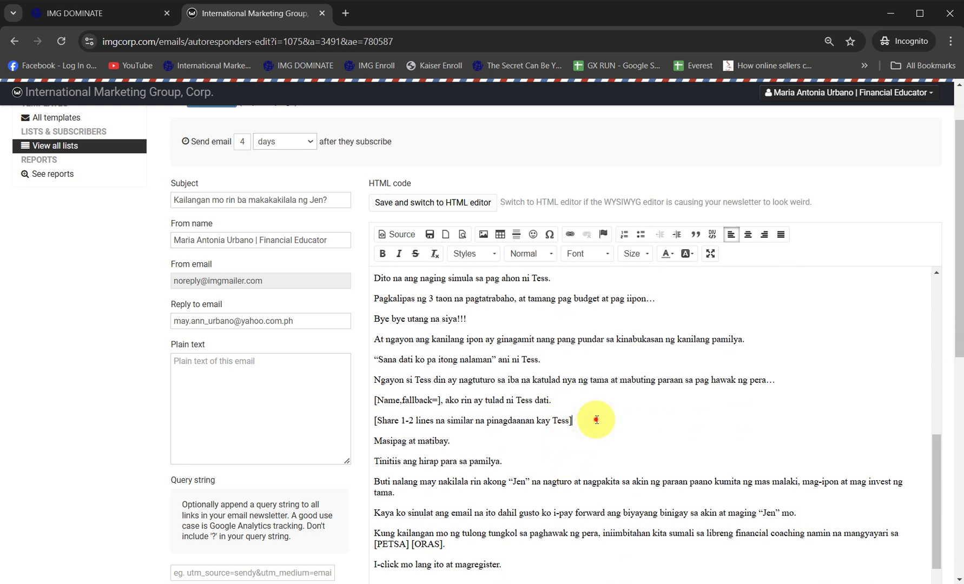
{"action": "left_click_drag", "start_coordinate": [598, 420], "coordinate": [332, 415]}
{"action": "key", "text": "BackSpace"}
{"action": "key", "text": "BackSpace"}
{"action": "scroll", "coordinate": [421, 429], "scroll_direction": "down", "scroll_amount": 1}
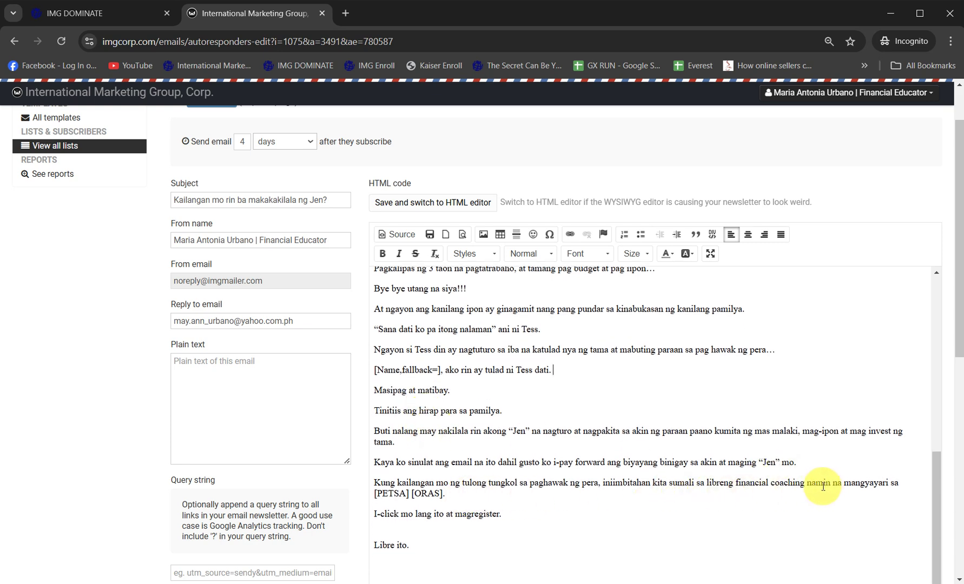
{"action": "left_click_drag", "start_coordinate": [834, 484], "coordinate": [836, 491]}
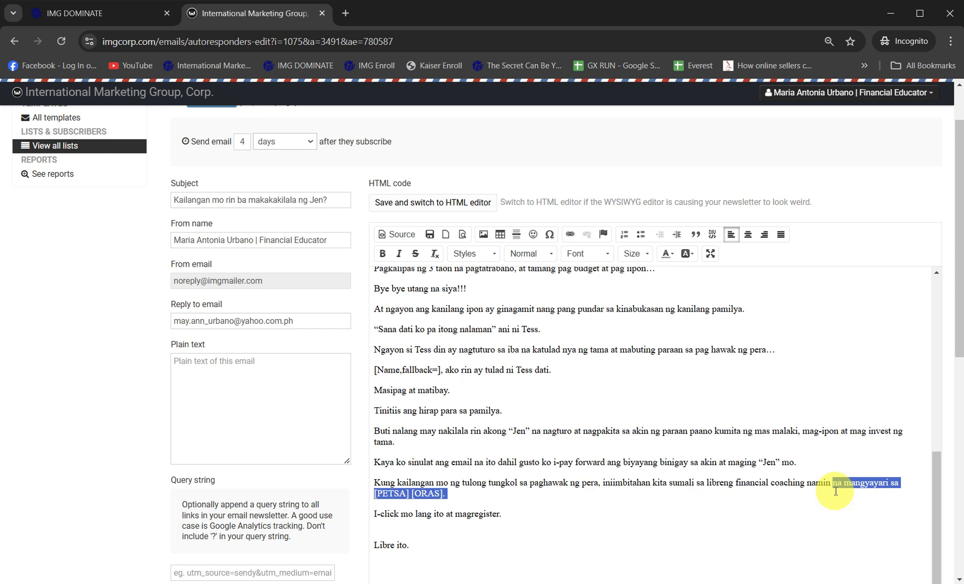
{"action": "key", "text": "BackSpace"}
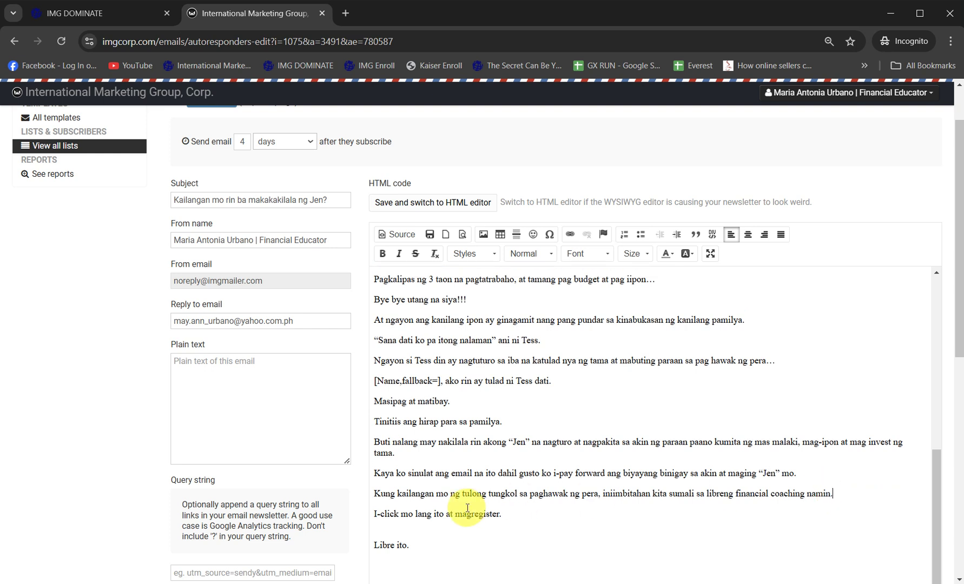
- Add the From sender name as a signature line below 'Libre ito.' and save
{"action": "triple_click", "coordinate": [211, 236]}
{"action": "key", "text": "ctrl+c"}
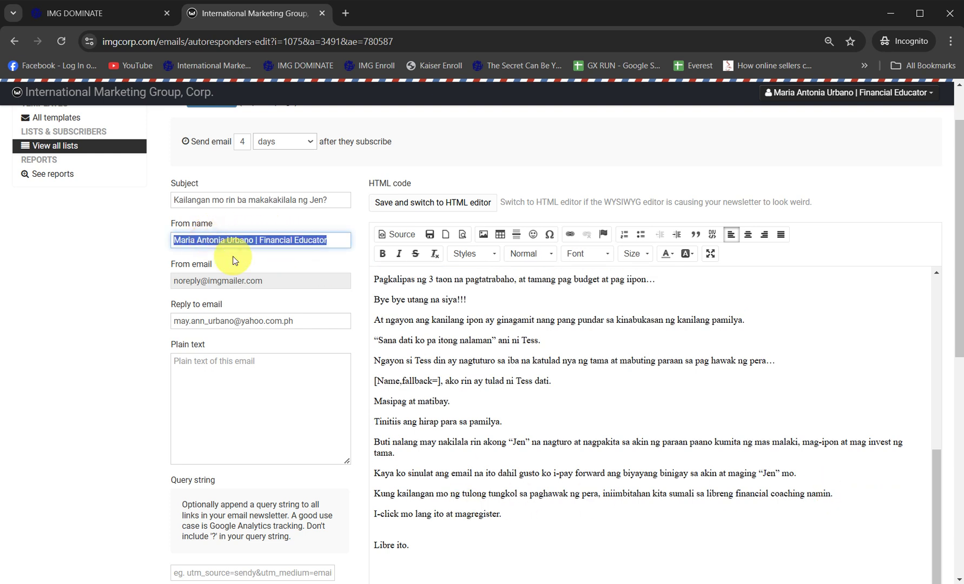
{"action": "left_click", "coordinate": [472, 547]}
{"action": "key", "text": "Return"}
{"action": "key", "text": "ctrl+v"}
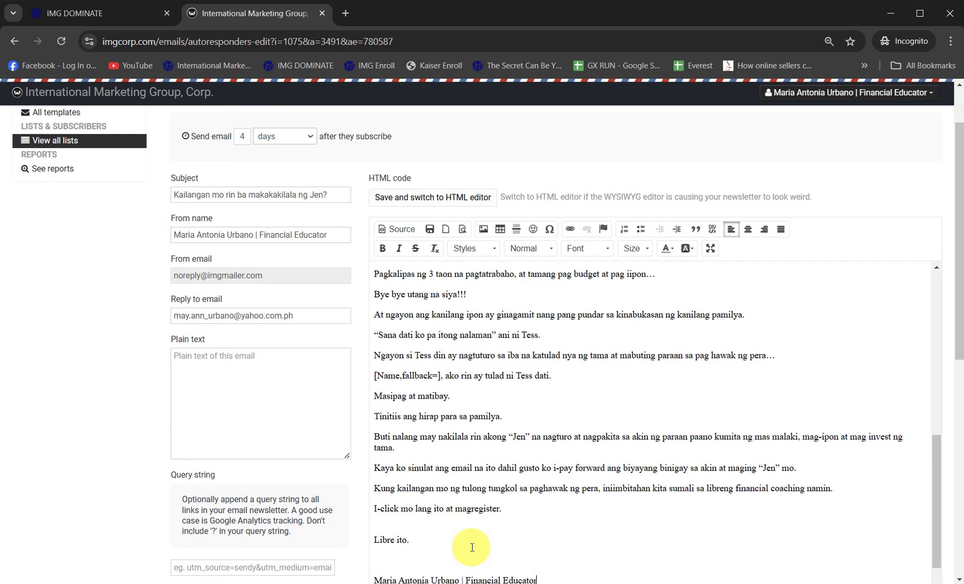
{"action": "left_click", "coordinate": [430, 229]}
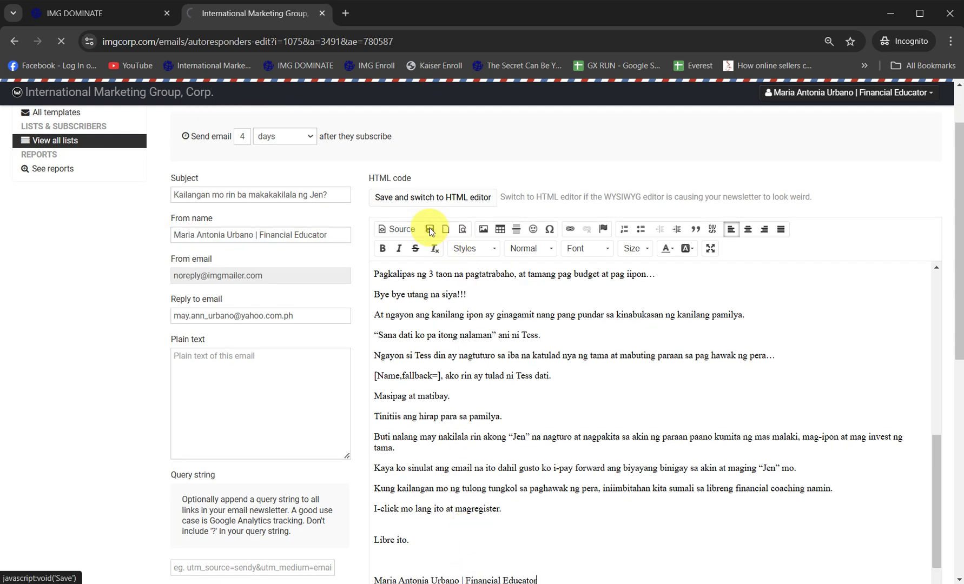
{"action": "scroll", "coordinate": [638, 481], "scroll_direction": "down", "scroll_amount": 10}
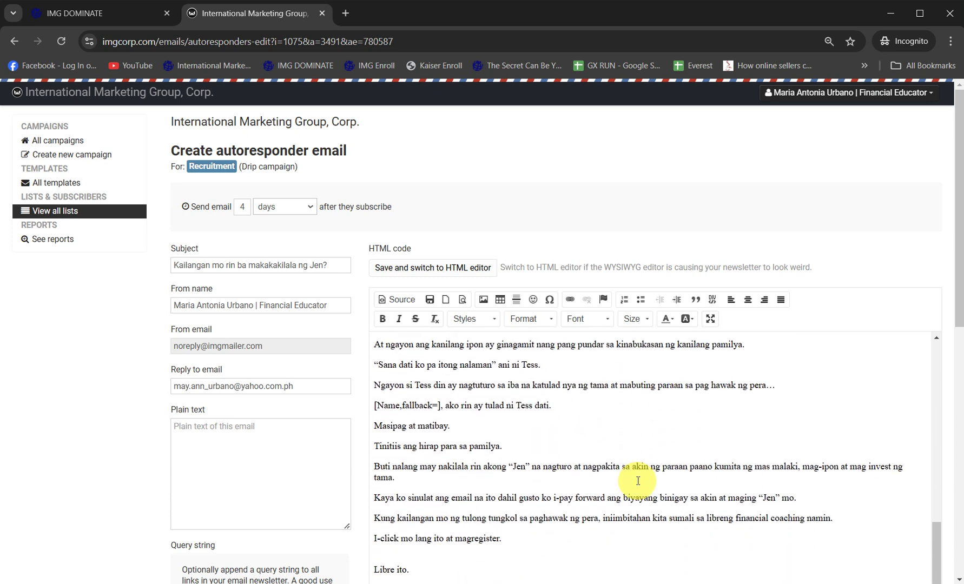
{"action": "scroll", "coordinate": [638, 481], "scroll_direction": "down", "scroll_amount": 1}
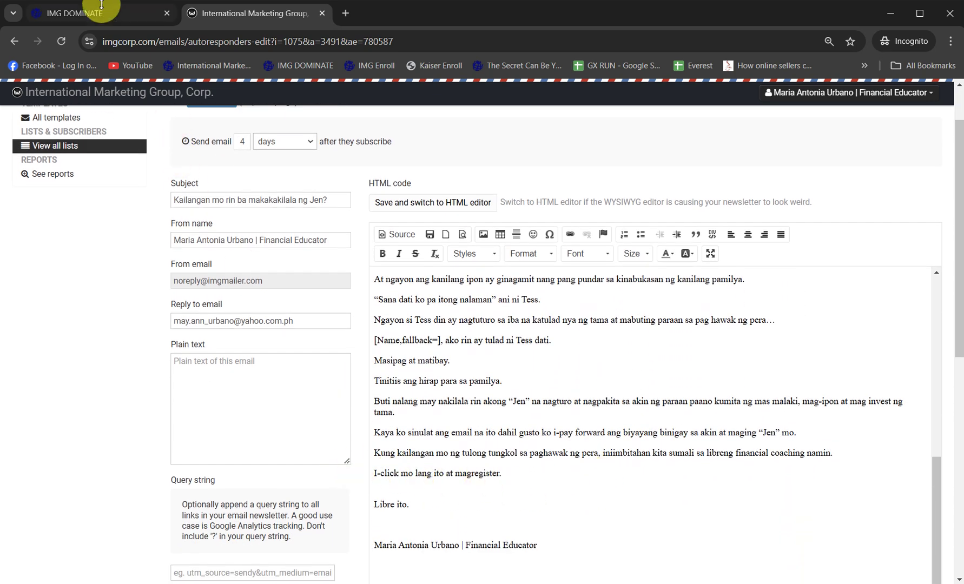
- Copy the first funnel site's link address and select 'I-click mo lang ito at magregister.' in the email
{"action": "left_click", "coordinate": [106, 14]}
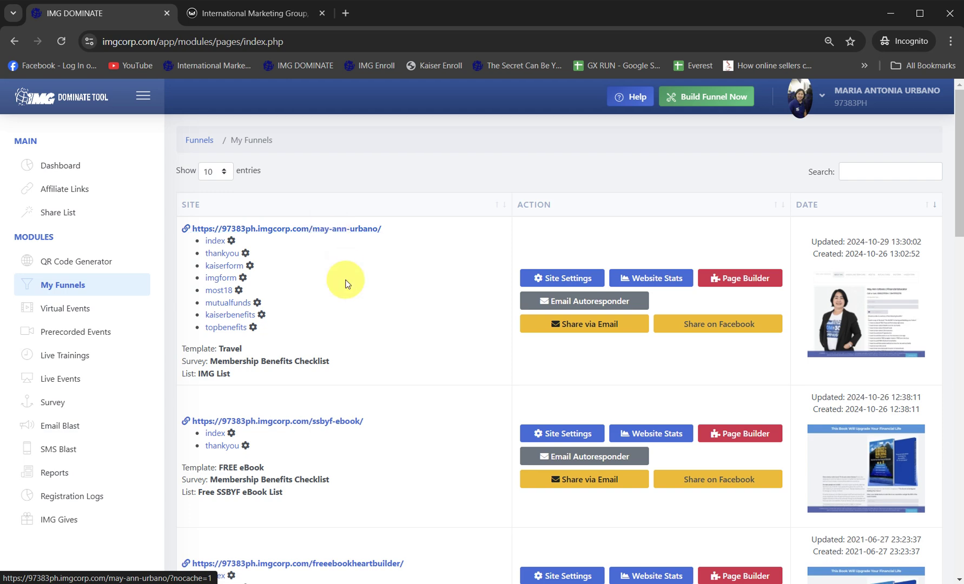
{"action": "right_click", "coordinate": [352, 234]}
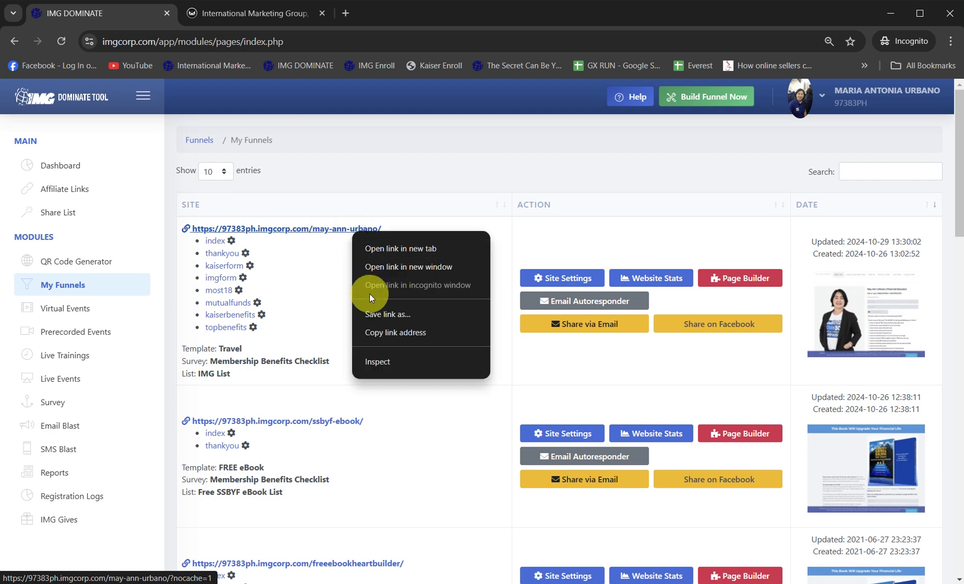
{"action": "left_click", "coordinate": [398, 330]}
{"action": "left_click", "coordinate": [273, 16]}
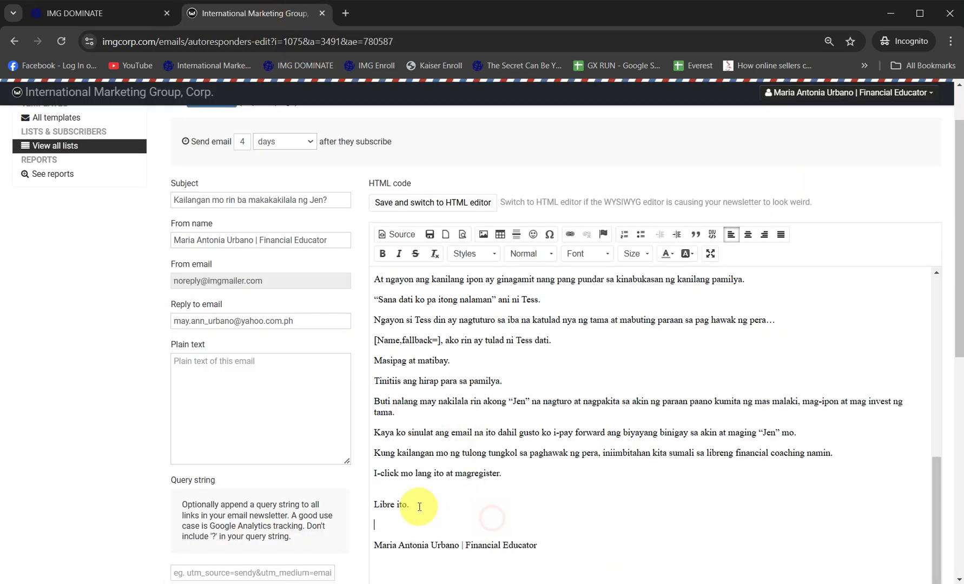
{"action": "left_click_drag", "start_coordinate": [501, 473], "coordinate": [374, 474]}
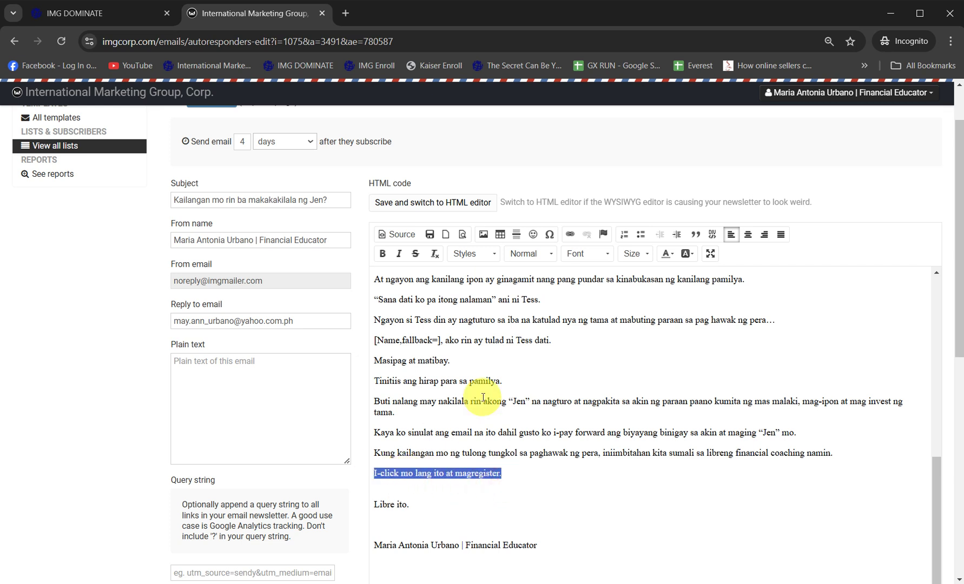
- Bold 'I-click mo lang ito at magregister.' and hyperlink it to the copied funnel URL
{"action": "left_click", "coordinate": [382, 255]}
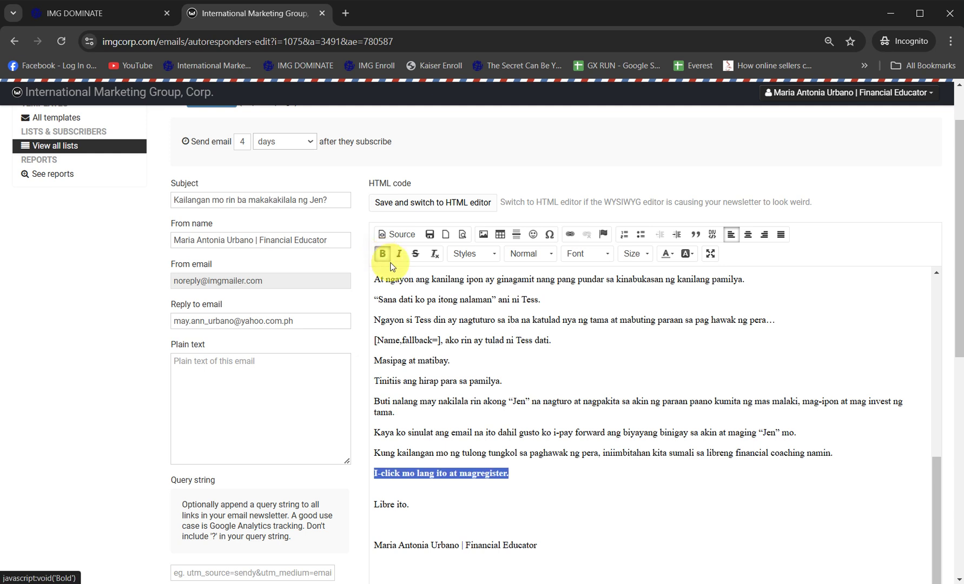
{"action": "left_click", "coordinate": [570, 239]}
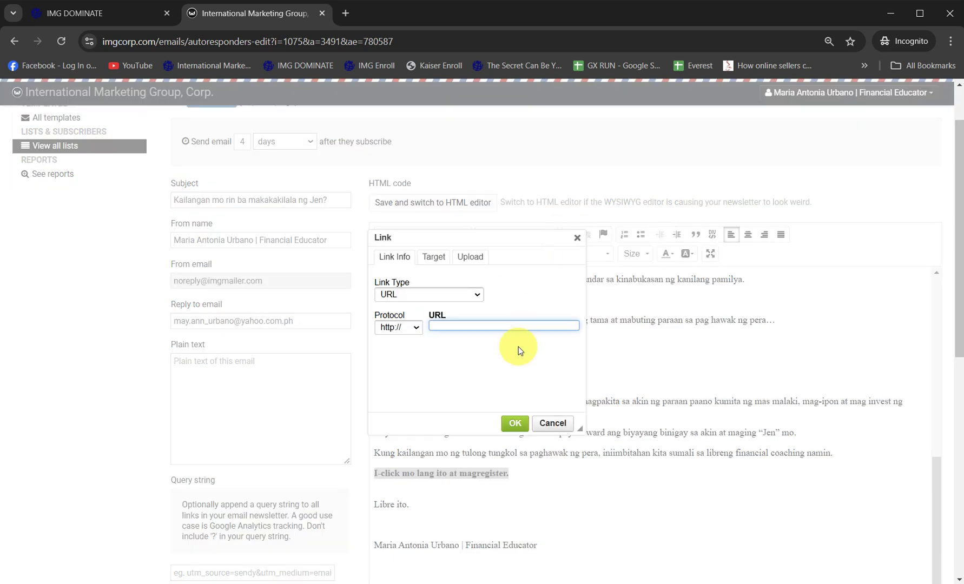
{"action": "key", "text": "ctrl+v"}
{"action": "left_click", "coordinate": [515, 423]}
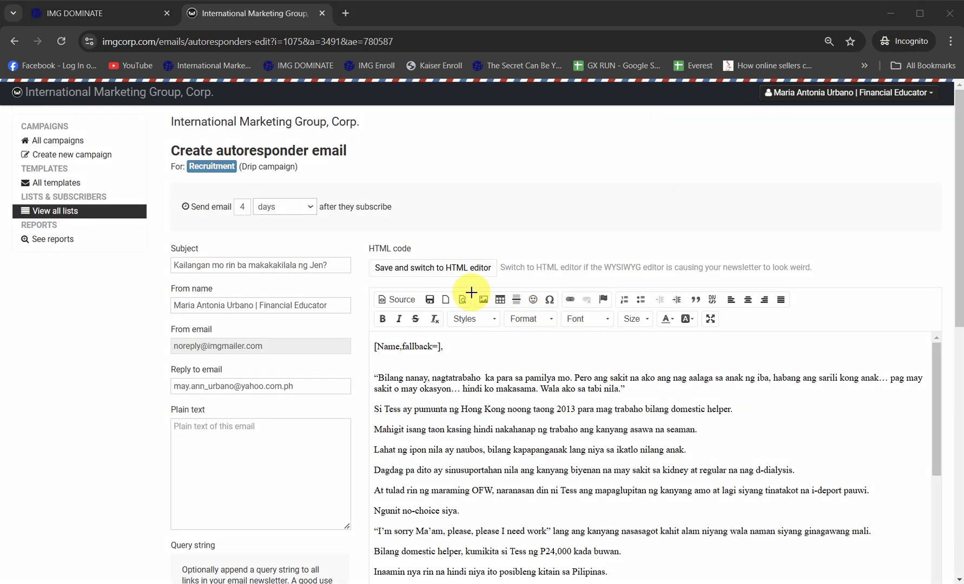
- Clear stray text selections and open the email's Preview in a new tab
{"action": "left_click_drag", "start_coordinate": [453, 289], "coordinate": [473, 311]}
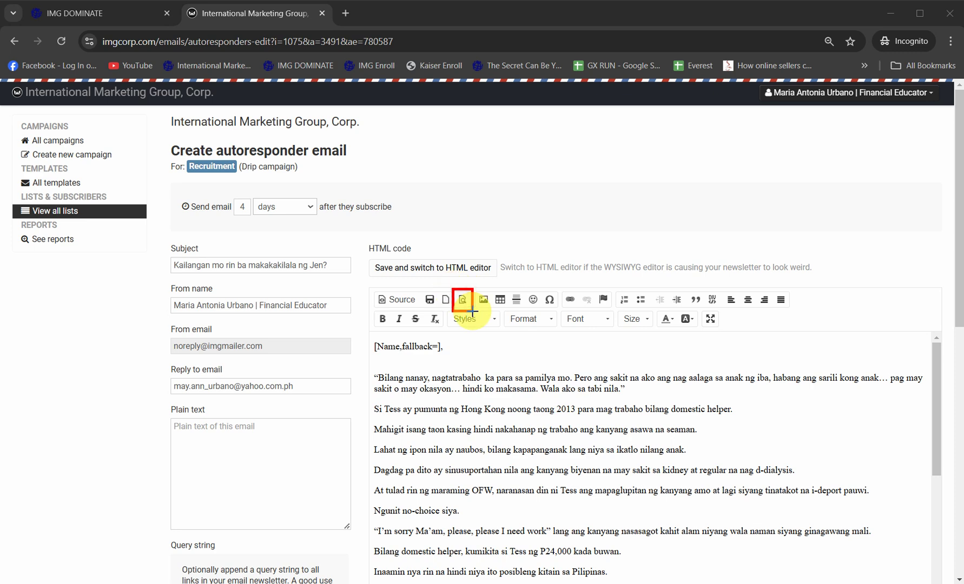
{"action": "left_click_drag", "start_coordinate": [541, 276], "coordinate": [492, 276]}
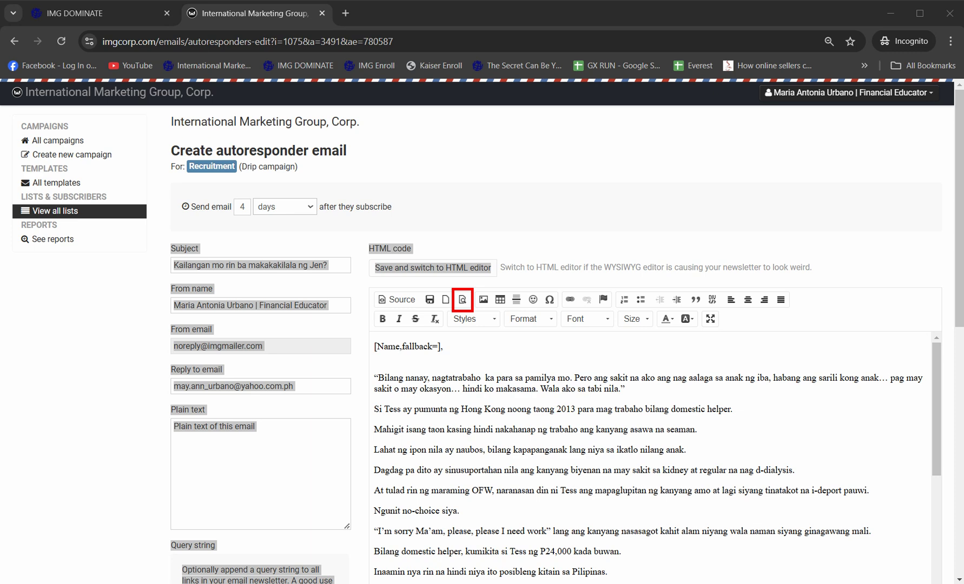
{"action": "left_click", "coordinate": [664, 182]}
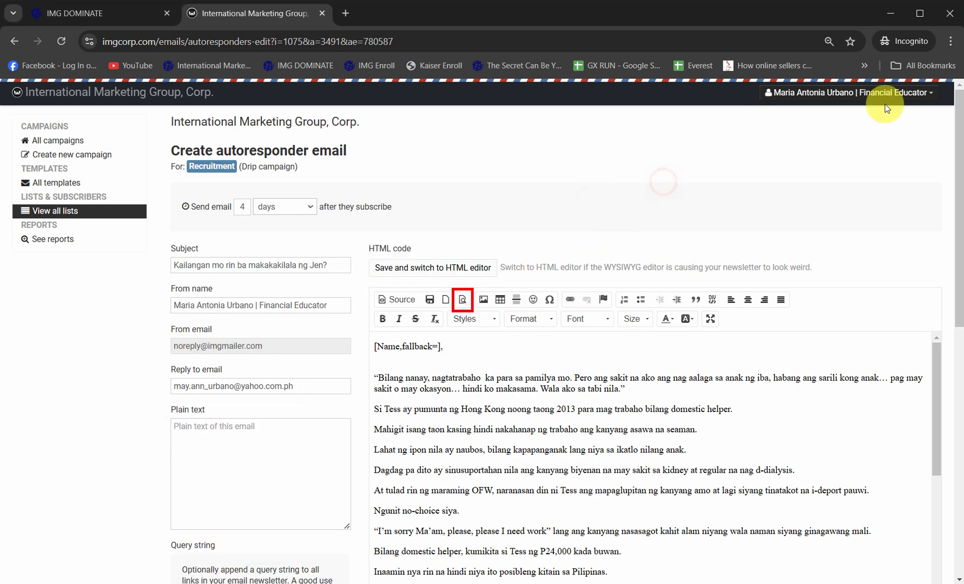
{"action": "left_click_drag", "start_coordinate": [458, 161], "coordinate": [496, 202]}
{"action": "left_click", "coordinate": [497, 201]}
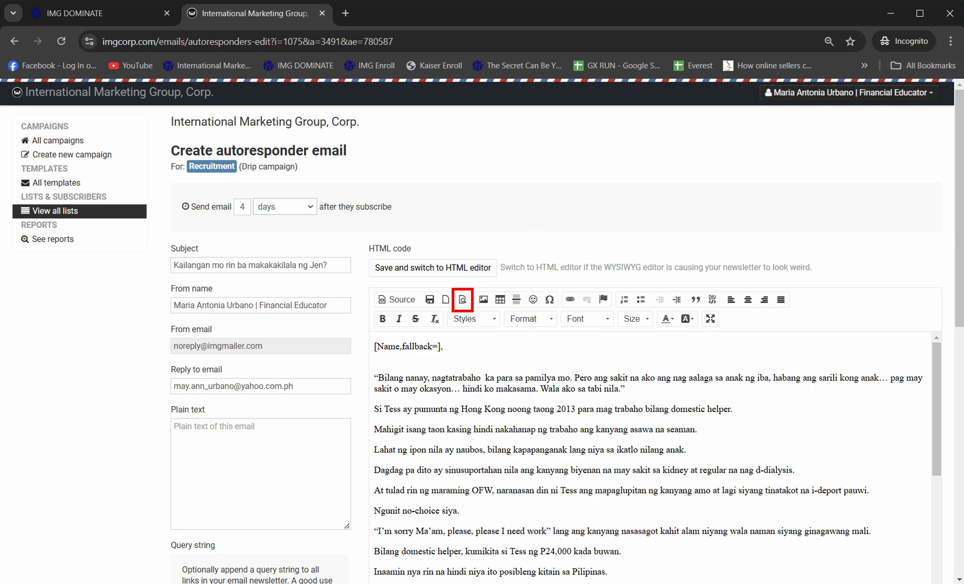
{"action": "left_click_drag", "start_coordinate": [548, 232], "coordinate": [465, 299]}
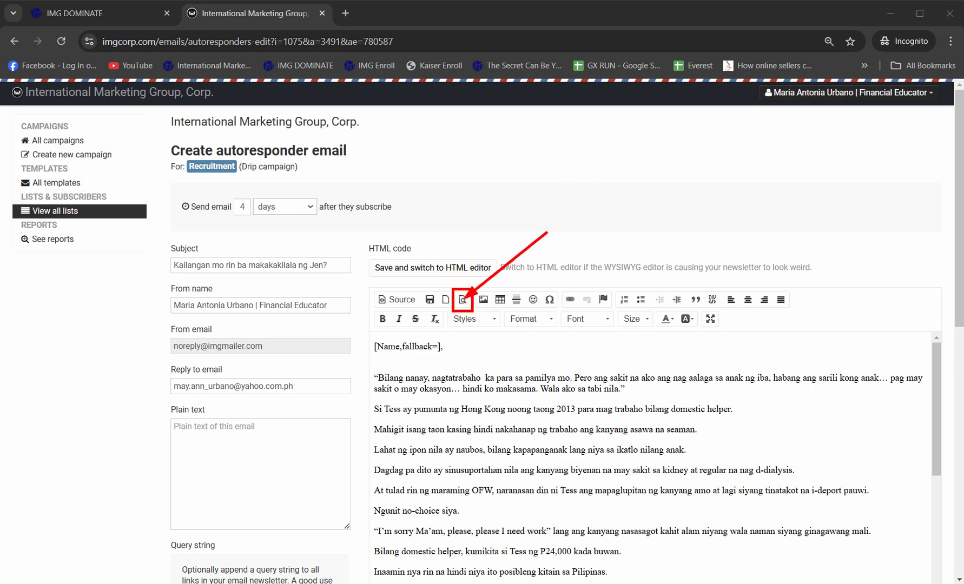
{"action": "left_click", "coordinate": [462, 300]}
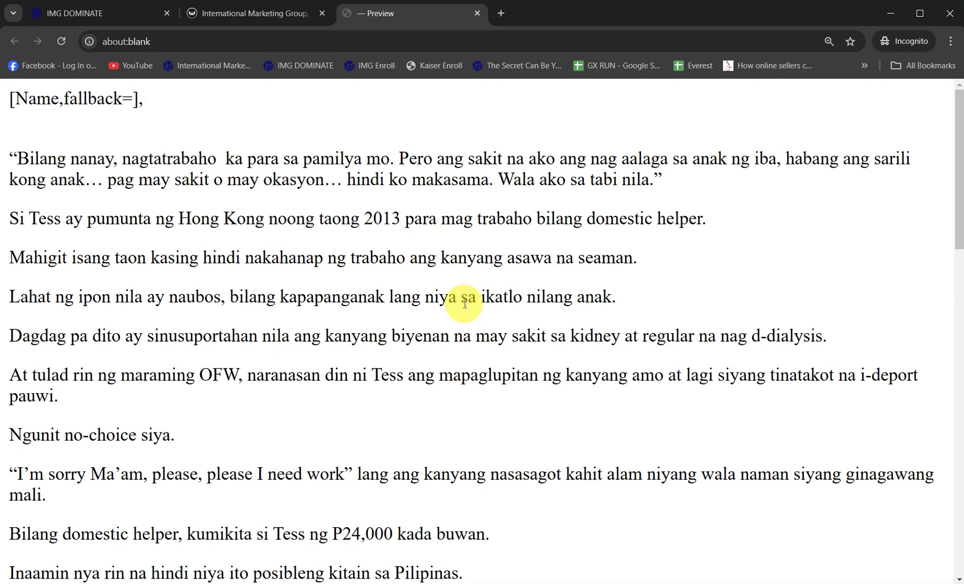
- Test the register link in the preview, then close the tab and return to the email form
{"action": "scroll", "coordinate": [468, 408], "scroll_direction": "down", "scroll_amount": 20}
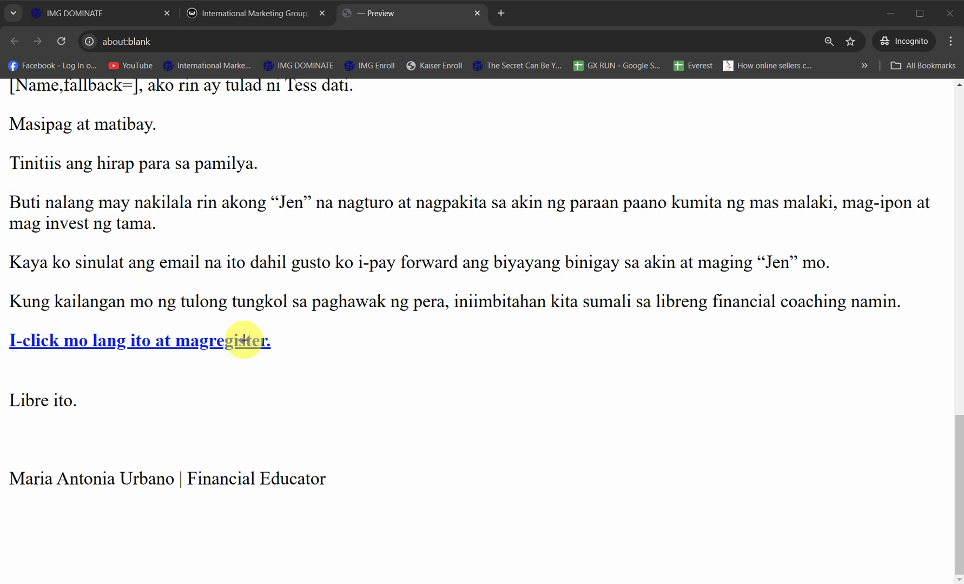
{"action": "left_click_drag", "start_coordinate": [4, 328], "coordinate": [258, 364]}
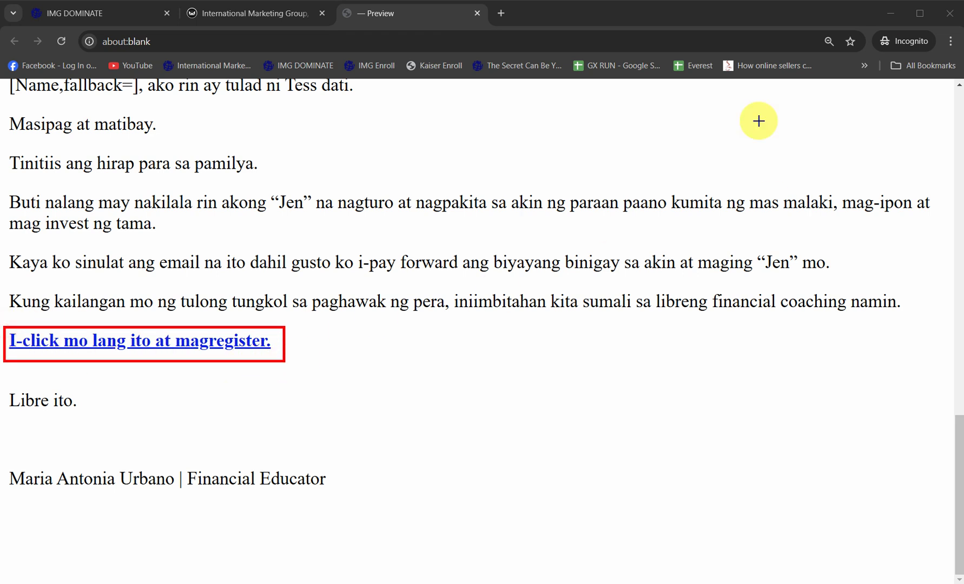
{"action": "left_click", "coordinate": [263, 340]}
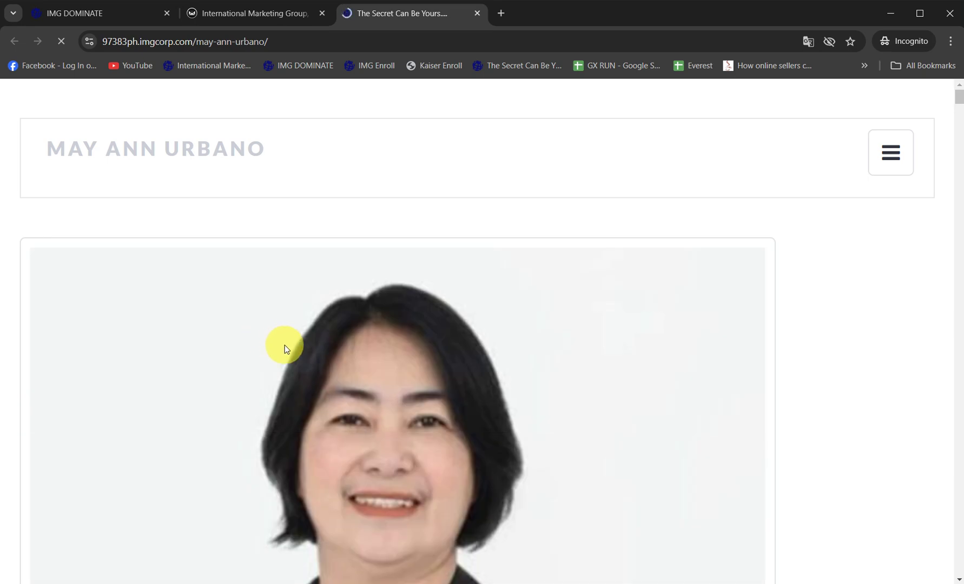
{"action": "key", "text": "ctrl+w"}
{"action": "scroll", "coordinate": [955, 108], "scroll_direction": "down", "scroll_amount": 2}
{"action": "scroll", "coordinate": [958, 107], "scroll_direction": "down", "scroll_amount": 8}
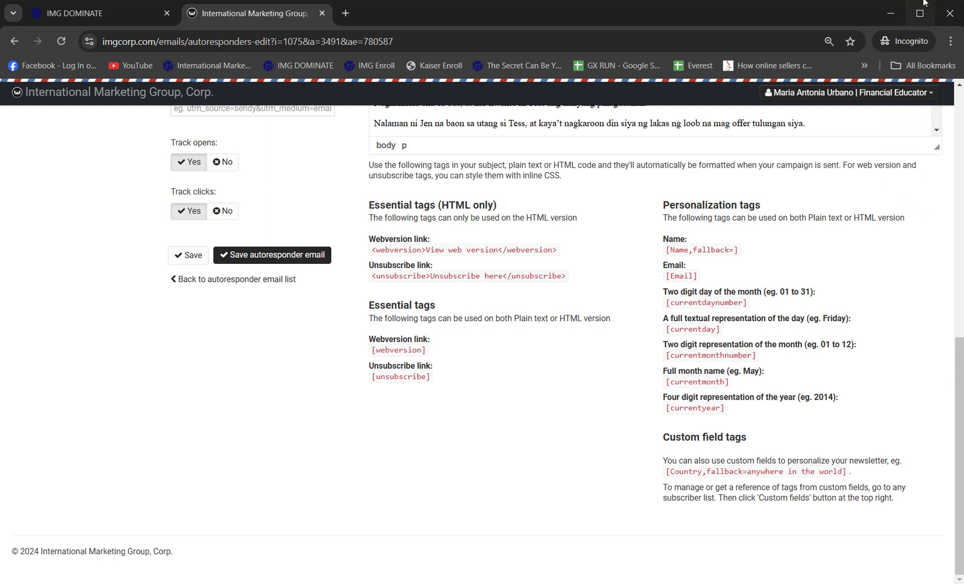
{"action": "left_click_drag", "start_coordinate": [209, 239], "coordinate": [328, 272]}
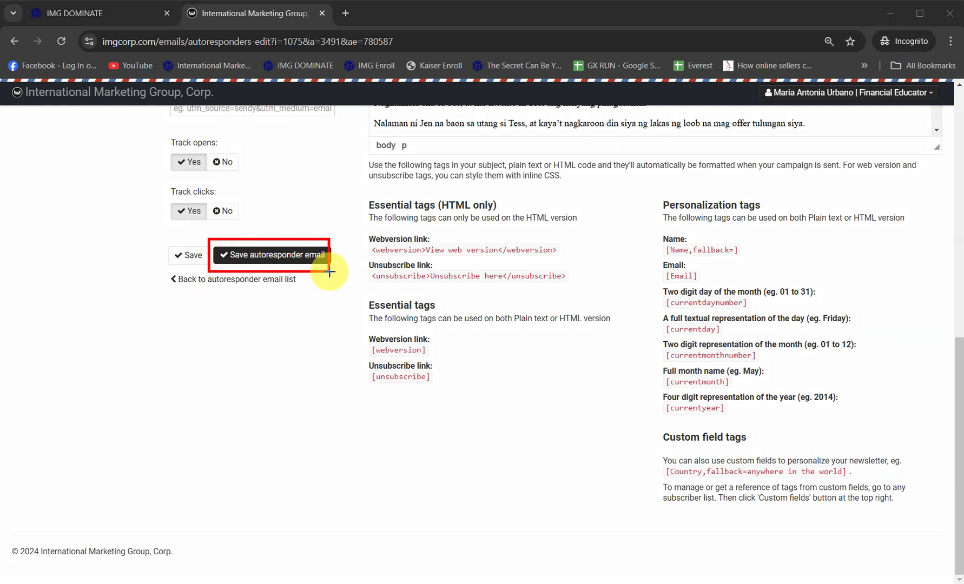
{"action": "left_click", "coordinate": [284, 254]}
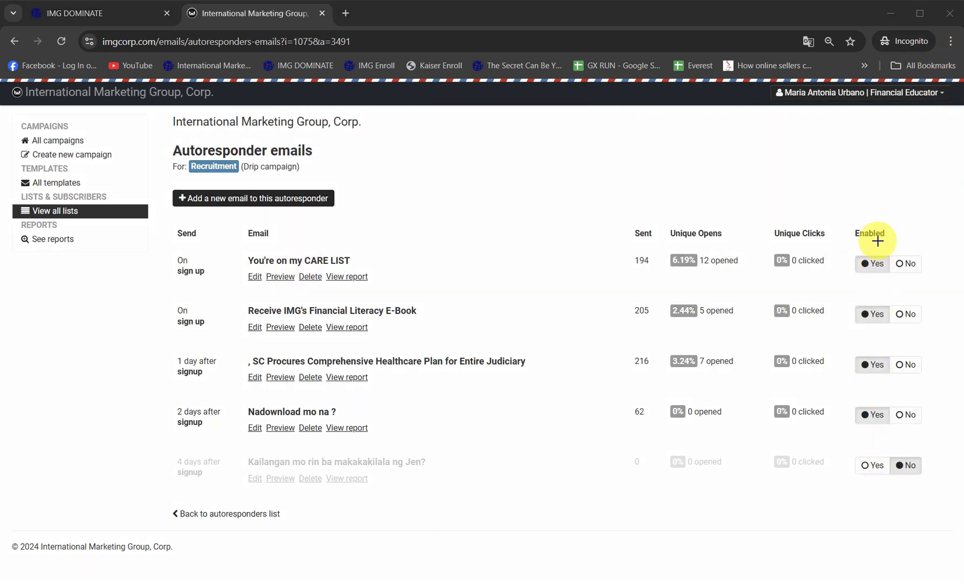
{"action": "left_click_drag", "start_coordinate": [839, 220], "coordinate": [900, 243]}
{"action": "mouse_move", "coordinate": [891, 447]}
{"action": "left_mouse_down"}
{"action": "mouse_move", "coordinate": [906, 490]}
{"action": "mouse_move", "coordinate": [932, 485]}
{"action": "left_mouse_up"}
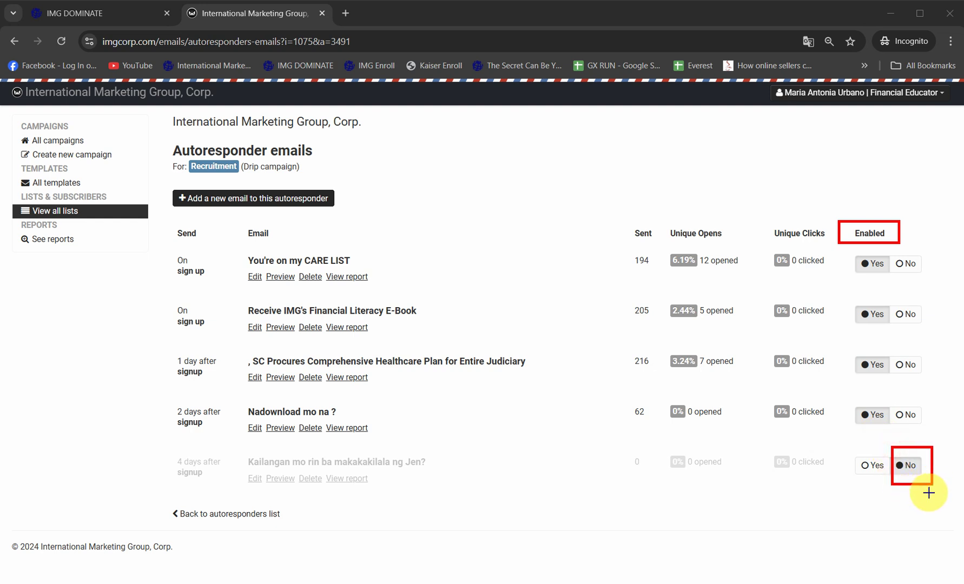
{"action": "left_click_drag", "start_coordinate": [838, 445], "coordinate": [886, 485]}
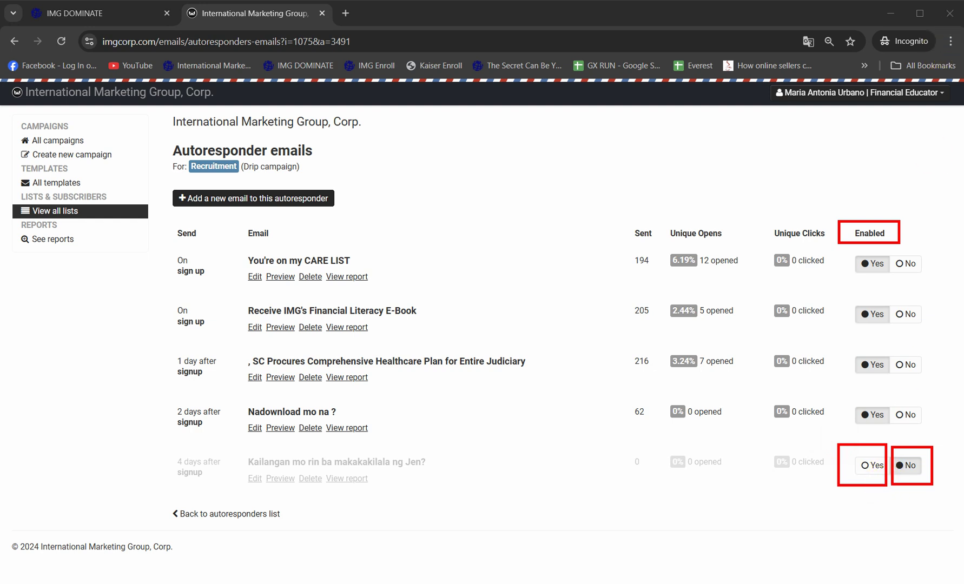
{"action": "left_click_drag", "start_coordinate": [756, 431], "coordinate": [861, 465]}
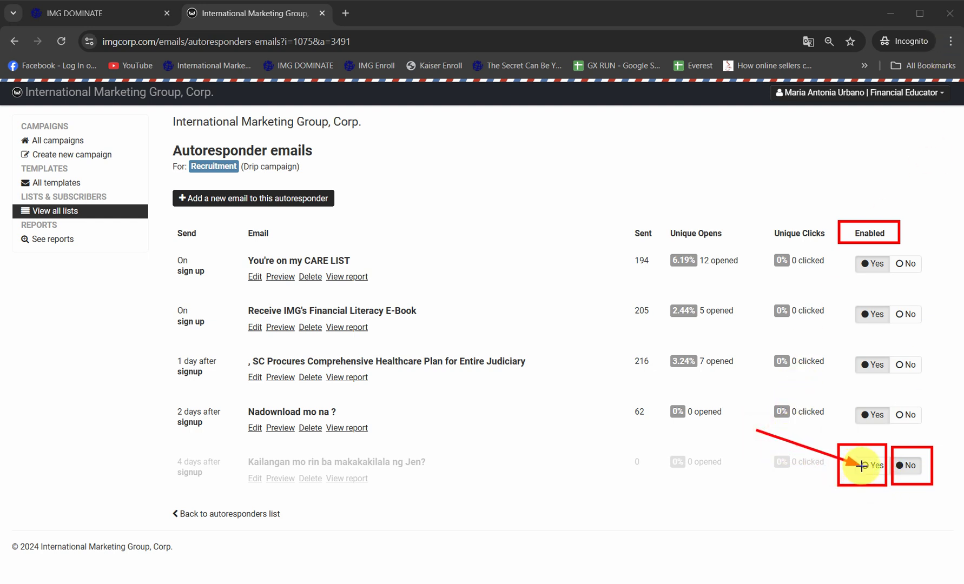
{"action": "left_click_drag", "start_coordinate": [775, 383], "coordinate": [858, 412]}
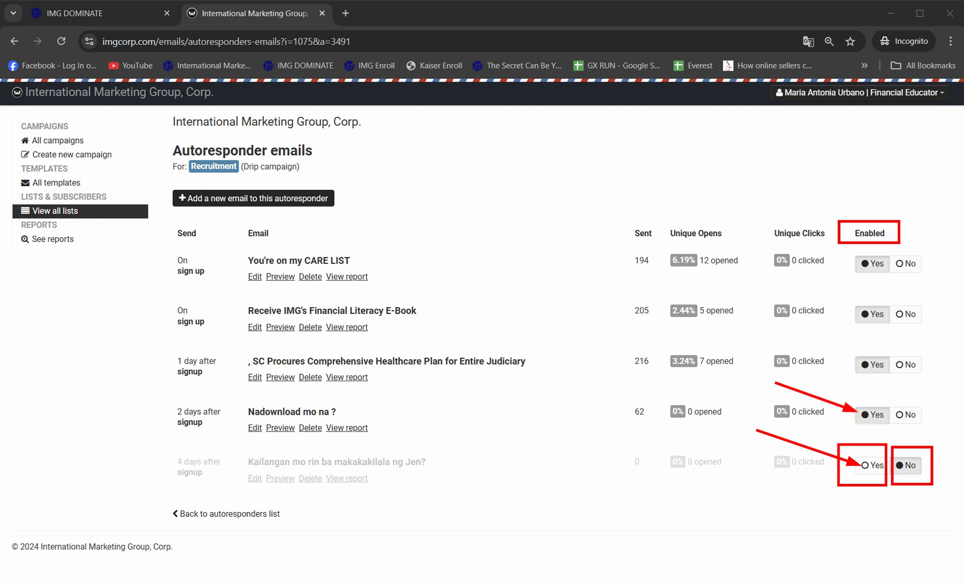
{"action": "key", "text": "Escape"}
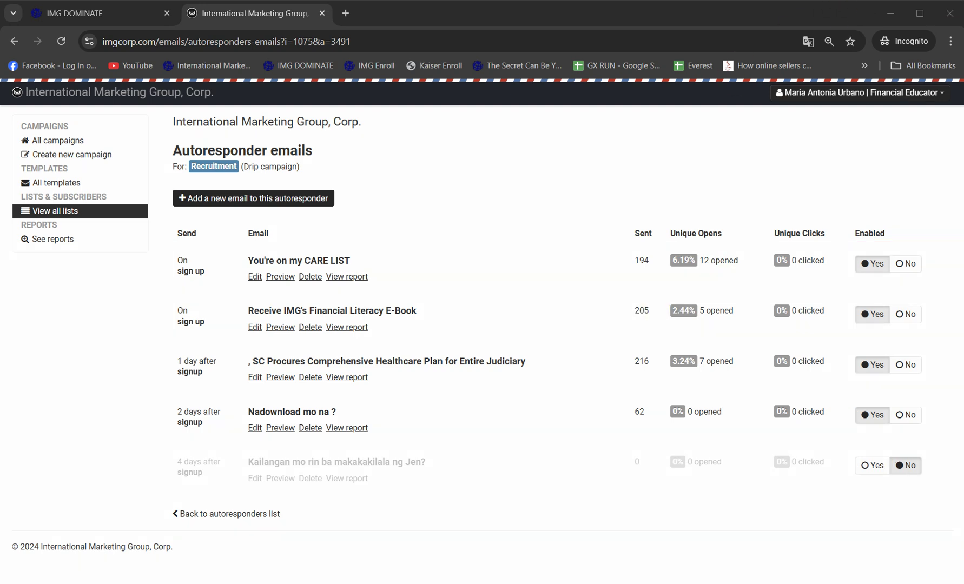
{"action": "mouse_move", "coordinate": [161, 183]}
{"action": "left_mouse_down"}
{"action": "mouse_move", "coordinate": [273, 239]}
{"action": "mouse_move", "coordinate": [345, 212]}
{"action": "left_mouse_up"}
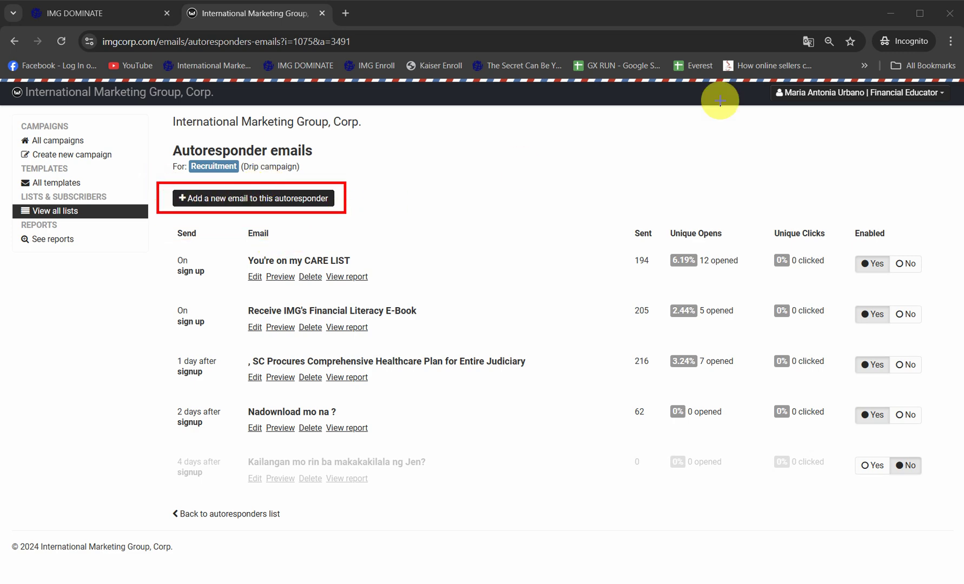
- Add another Recruitment email with its send timing set in days after subscribing
{"action": "left_click", "coordinate": [308, 200]}
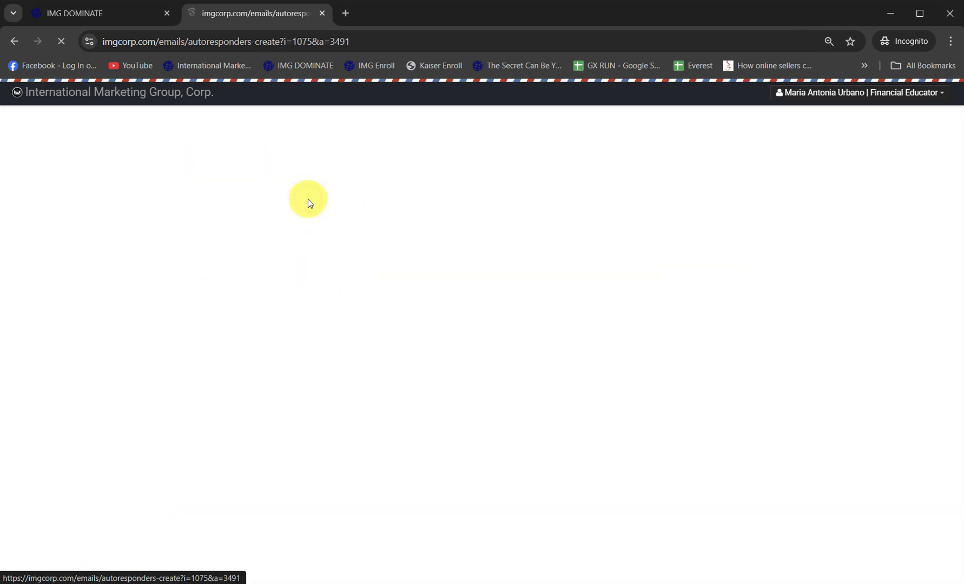
{"action": "left_click", "coordinate": [265, 206]}
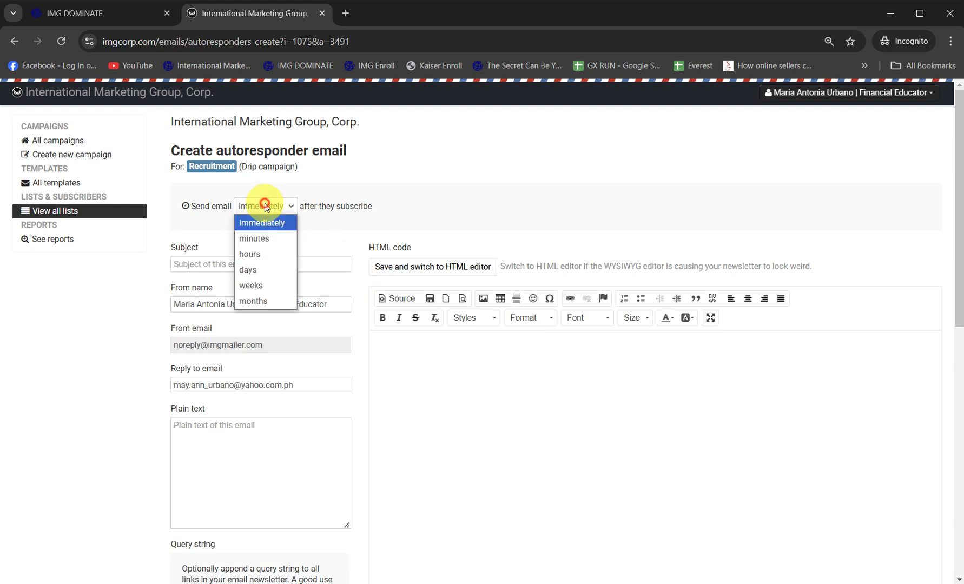
{"action": "left_click", "coordinate": [263, 269]}
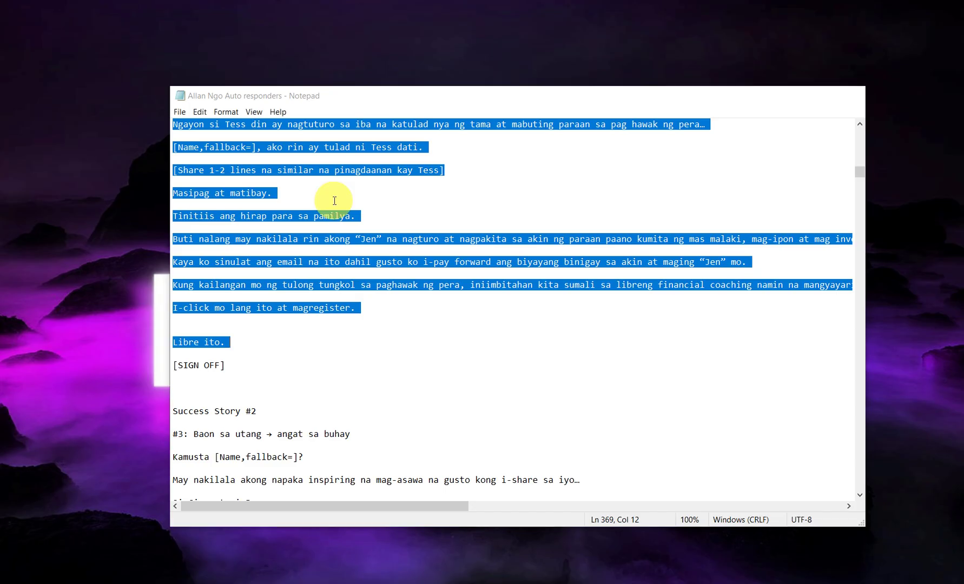
- In Notepad, select the Success Story #3 email from its 'money virus' title through 'Click ka dito para magregister.'
{"action": "scroll", "coordinate": [370, 340], "scroll_direction": "down", "scroll_amount": 3}
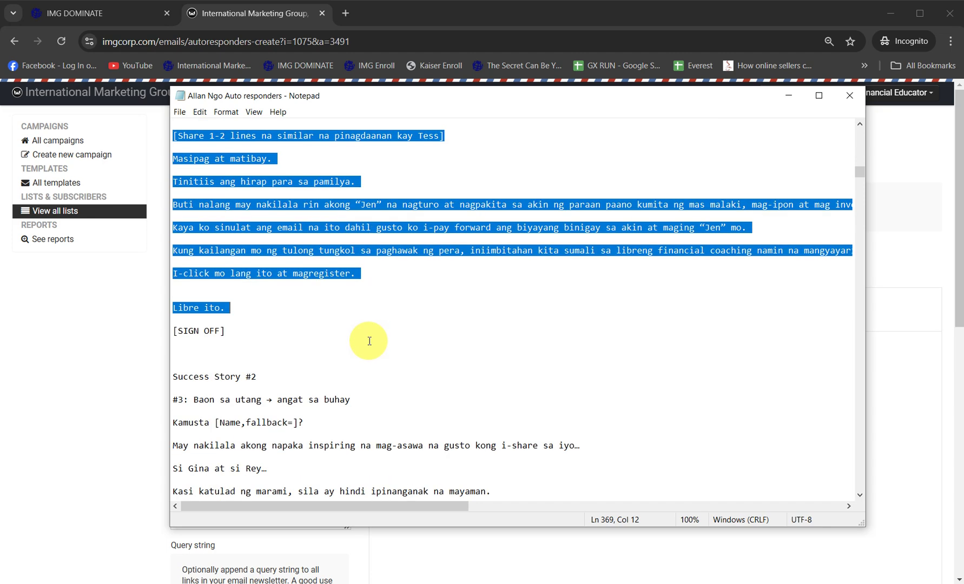
{"action": "scroll", "coordinate": [370, 342], "scroll_direction": "down", "scroll_amount": 3}
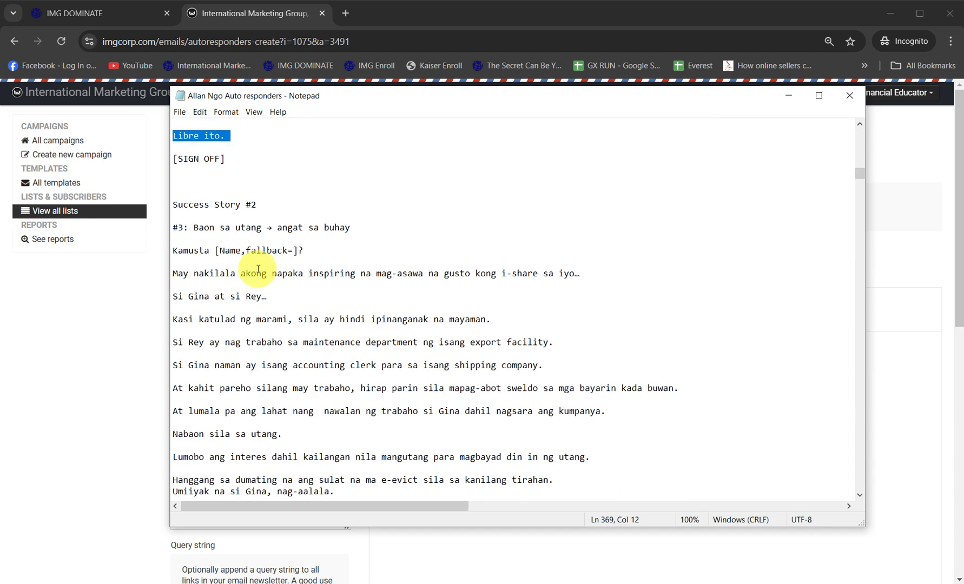
{"action": "left_click_drag", "start_coordinate": [188, 230], "coordinate": [463, 312]}
{"action": "scroll", "coordinate": [254, 305], "scroll_direction": "down", "scroll_amount": 4}
{"action": "scroll", "coordinate": [457, 252], "scroll_direction": "down", "scroll_amount": 14}
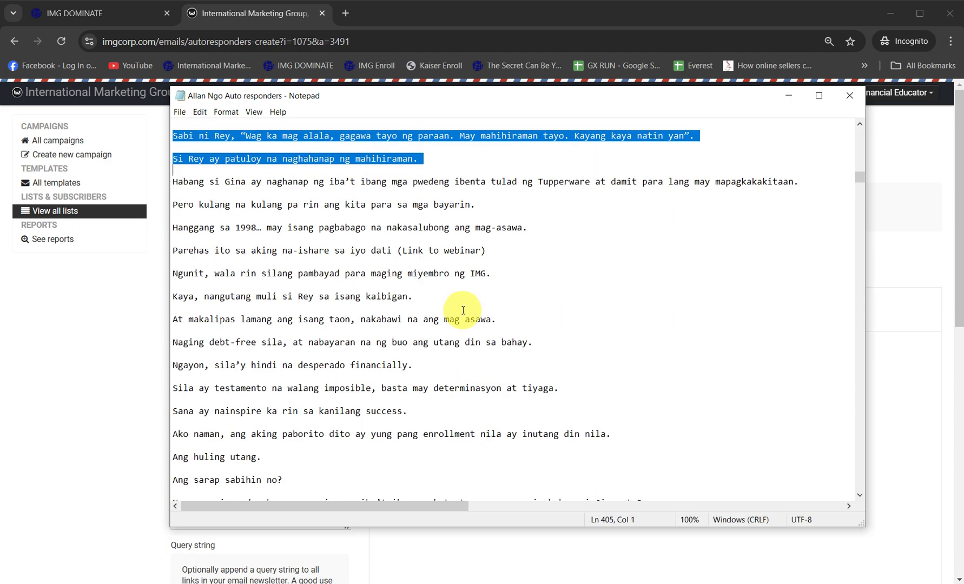
{"action": "scroll", "coordinate": [430, 342], "scroll_direction": "down", "scroll_amount": 1}
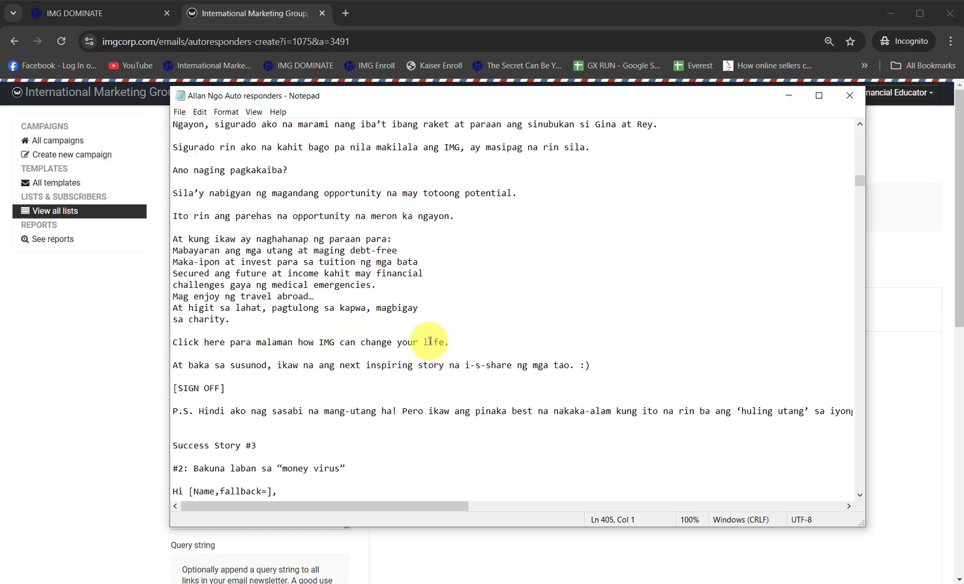
{"action": "scroll", "coordinate": [428, 335], "scroll_direction": "down", "scroll_amount": 5}
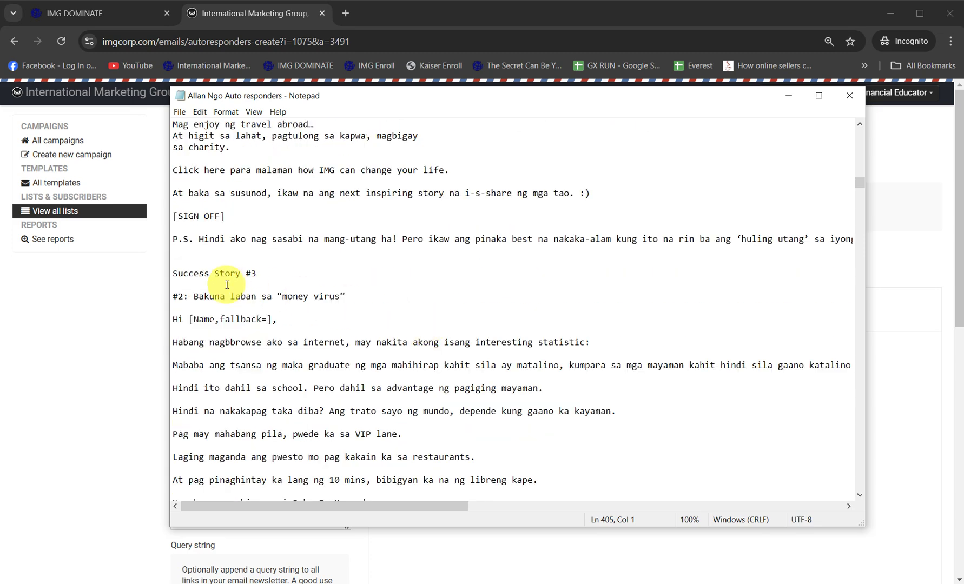
{"action": "left_click_drag", "start_coordinate": [193, 296], "coordinate": [337, 413]}
{"action": "scroll", "coordinate": [254, 394], "scroll_direction": "down", "scroll_amount": 4}
{"action": "scroll", "coordinate": [394, 334], "scroll_direction": "down", "scroll_amount": 10}
{"action": "scroll", "coordinate": [393, 333], "scroll_direction": "up", "scroll_amount": 1}
{"action": "scroll", "coordinate": [390, 338], "scroll_direction": "down", "scroll_amount": 2}
{"action": "scroll", "coordinate": [379, 344], "scroll_direction": "down", "scroll_amount": 2}
{"action": "scroll", "coordinate": [262, 366], "scroll_direction": "down", "scroll_amount": 2}
{"action": "scroll", "coordinate": [271, 382], "scroll_direction": "down", "scroll_amount": 6}
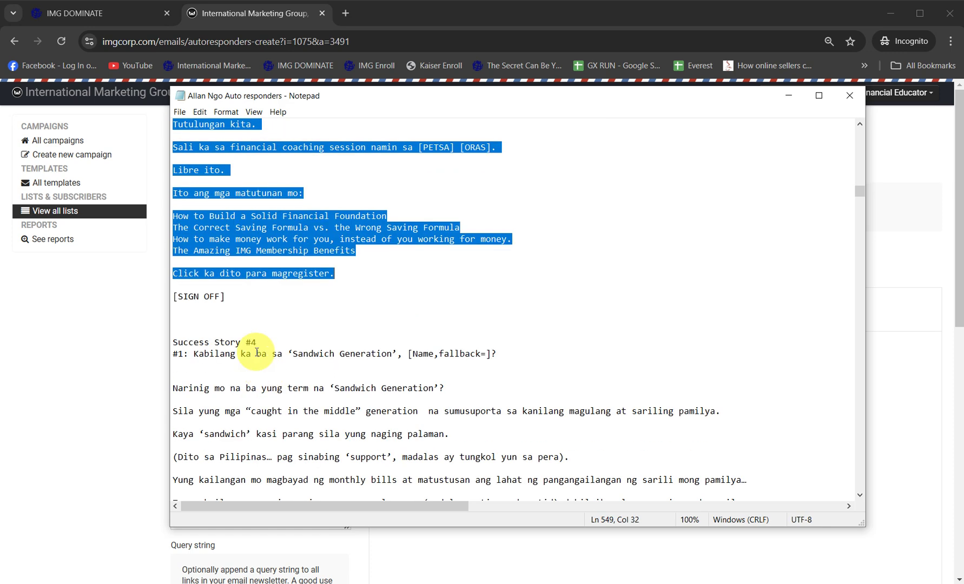
- Copy the selected email and put the caret in the empty browser email body
{"action": "right_click", "coordinate": [252, 151]}
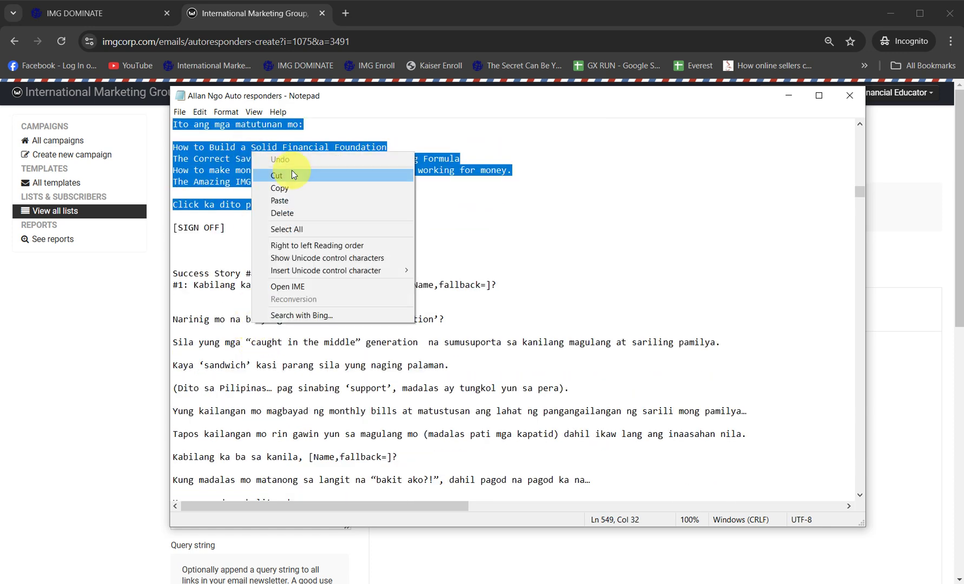
{"action": "left_click", "coordinate": [302, 187]}
{"action": "key", "text": "alt+Tab"}
{"action": "left_click", "coordinate": [410, 347]}
- Paste the Success Story #3 email into the body and add the sender's name as a sign-off
{"action": "key", "text": "ctrl+v"}
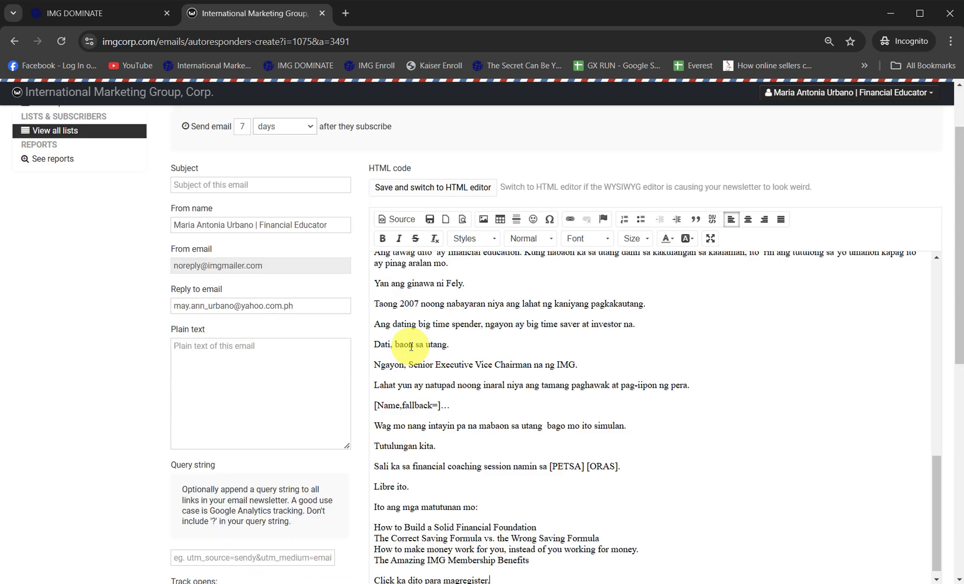
{"action": "key", "text": "Return"}
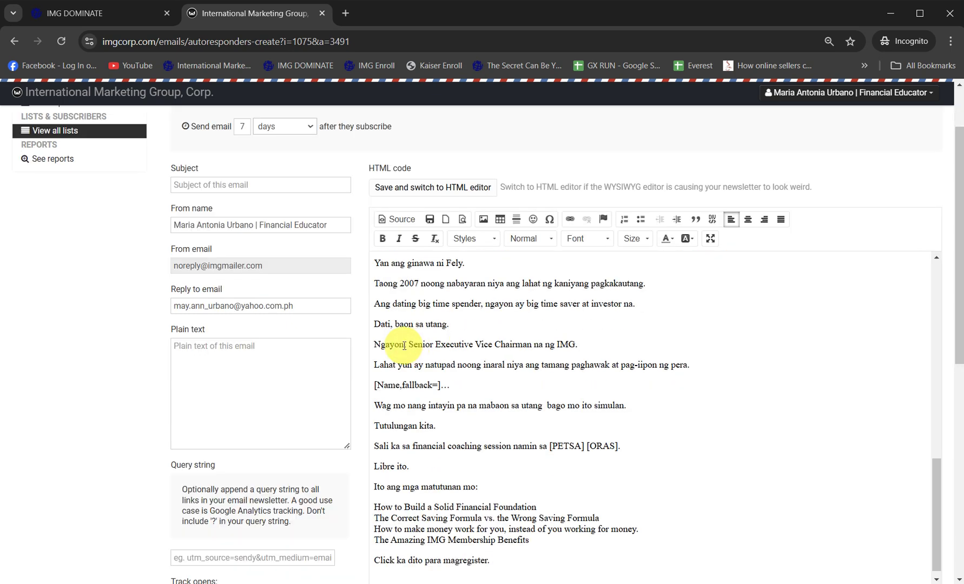
{"action": "triple_click", "coordinate": [287, 223]}
{"action": "left_click", "coordinate": [391, 581]}
{"action": "key", "text": "ctrl+v"}
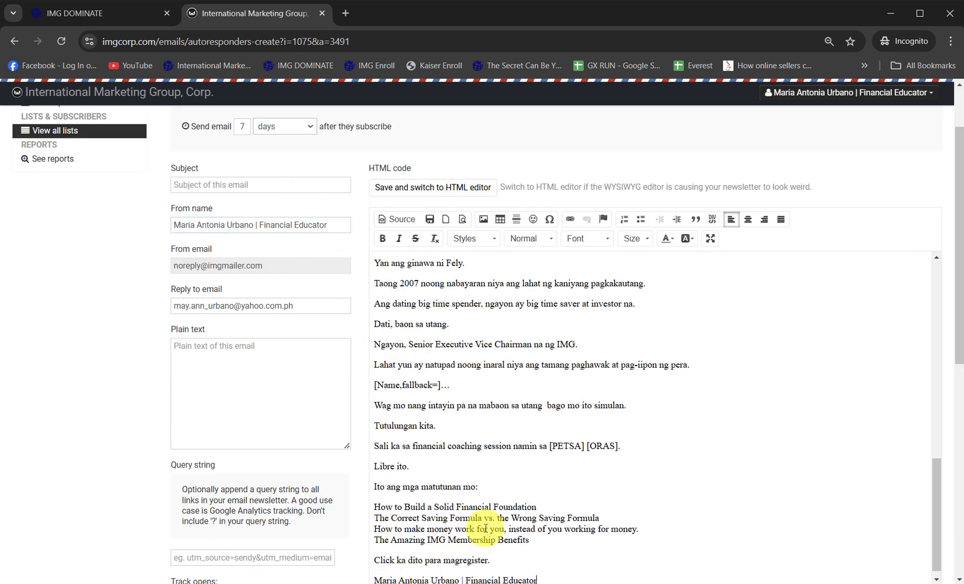
- Cut the 'Bakuna laban sa “money virus”' title line from the body and remove the empty first line
{"action": "scroll", "coordinate": [486, 528], "scroll_direction": "up", "scroll_amount": 15}
{"action": "left_click_drag", "start_coordinate": [517, 261], "coordinate": [345, 258]}
{"action": "key", "text": "ctrl+x"}
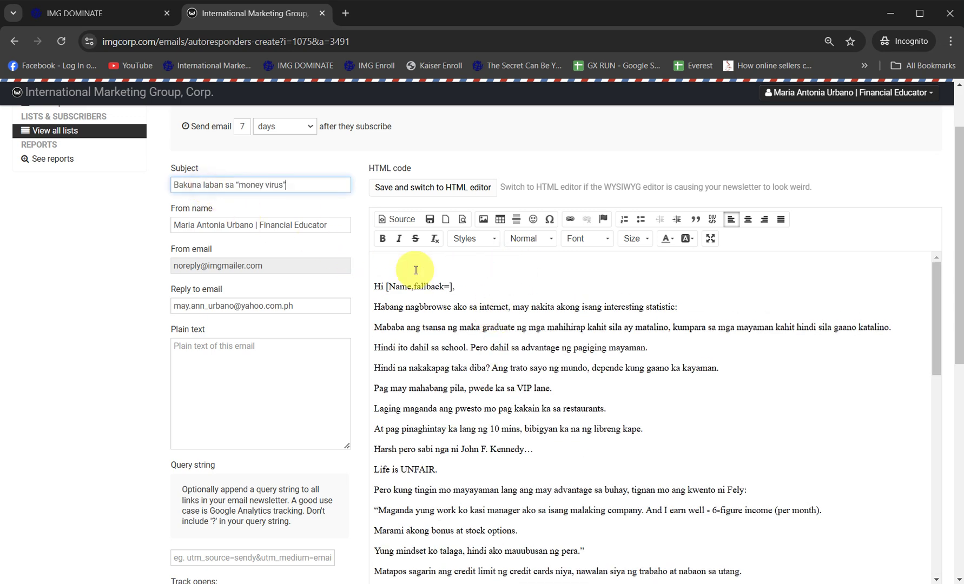
{"action": "left_click", "coordinate": [378, 280]}
{"action": "key", "text": "BackSpace"}
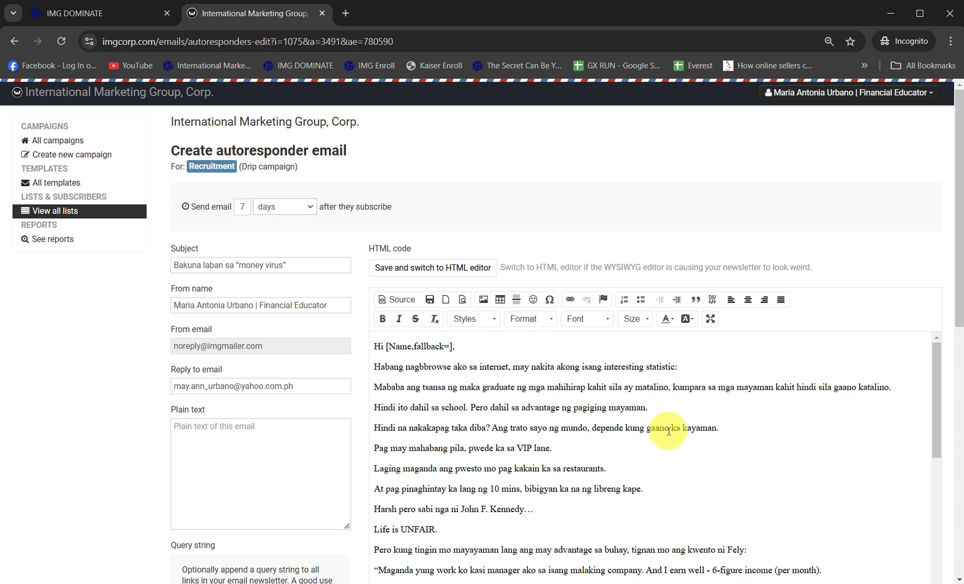
- Remove the ' sa [PETSA] [ORAS]' placeholders so the line ends 'coaching session namin.'
{"action": "scroll", "coordinate": [644, 374], "scroll_direction": "down", "scroll_amount": 5}
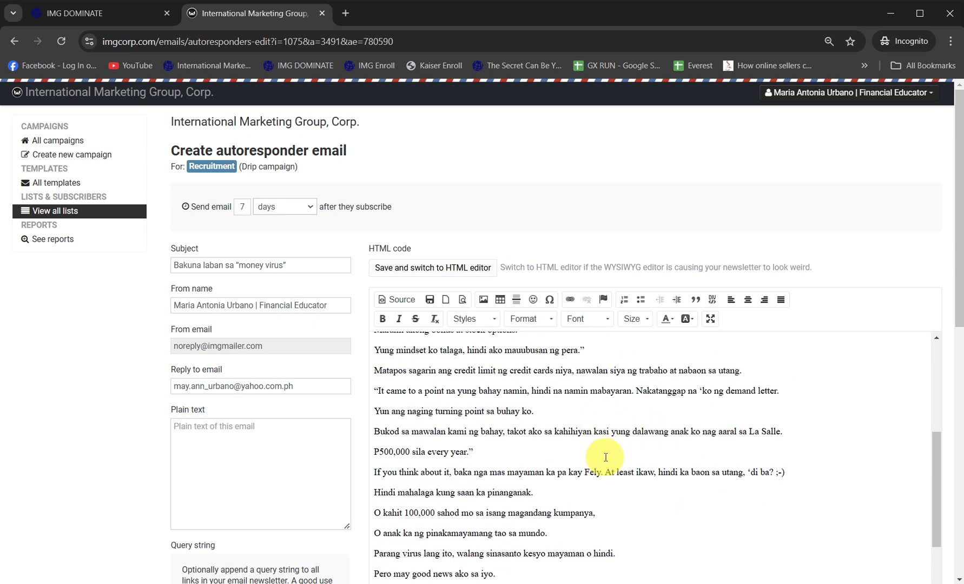
{"action": "scroll", "coordinate": [587, 457], "scroll_direction": "down", "scroll_amount": 6}
{"action": "scroll", "coordinate": [574, 459], "scroll_direction": "down", "scroll_amount": 2}
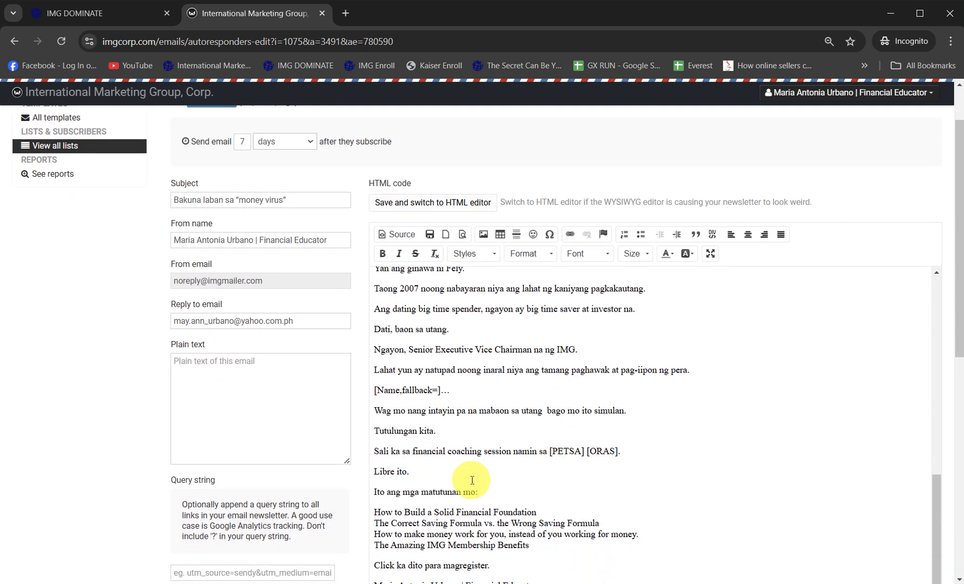
{"action": "left_click_drag", "start_coordinate": [537, 451], "coordinate": [630, 446]}
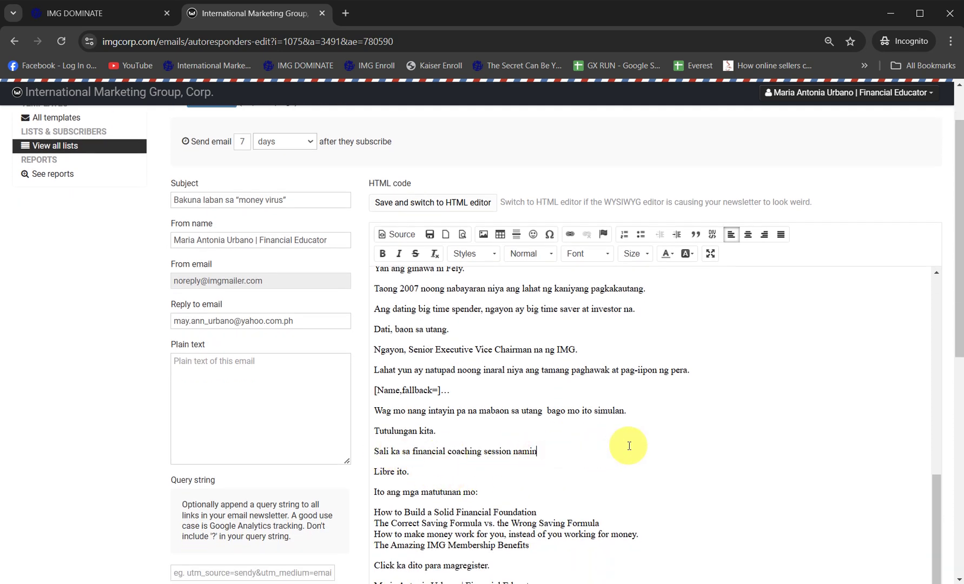
- Select the four benefit lines and save the email
{"action": "scroll", "coordinate": [629, 446], "scroll_direction": "down", "scroll_amount": 1}
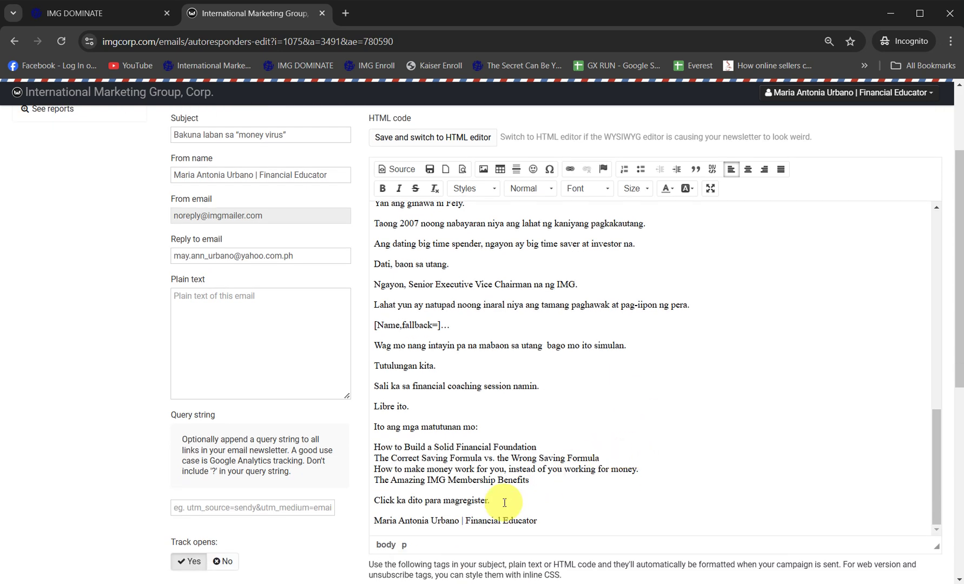
{"action": "triple_click", "coordinate": [533, 480]}
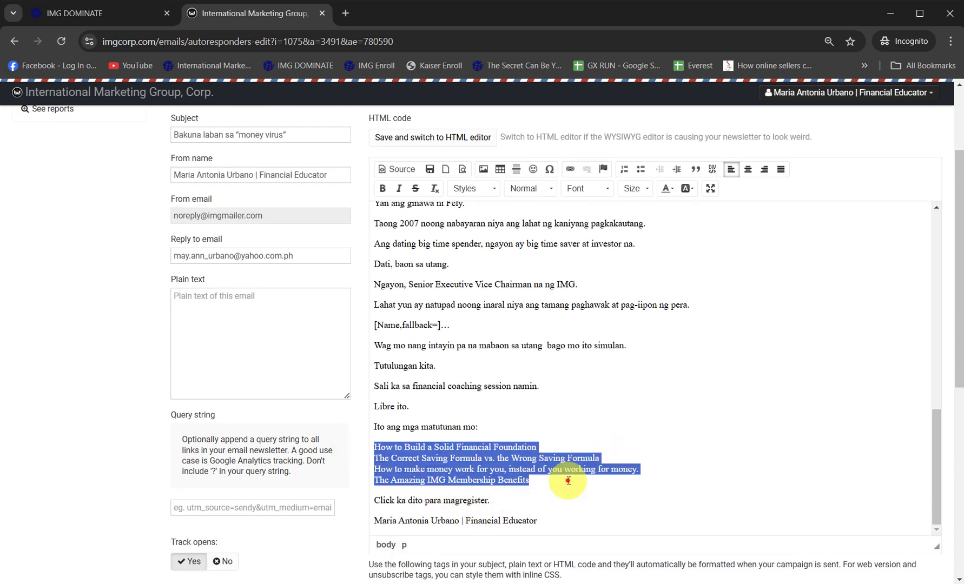
{"action": "left_click", "coordinate": [535, 482]}
{"action": "left_click_drag", "start_coordinate": [537, 481], "coordinate": [367, 446]}
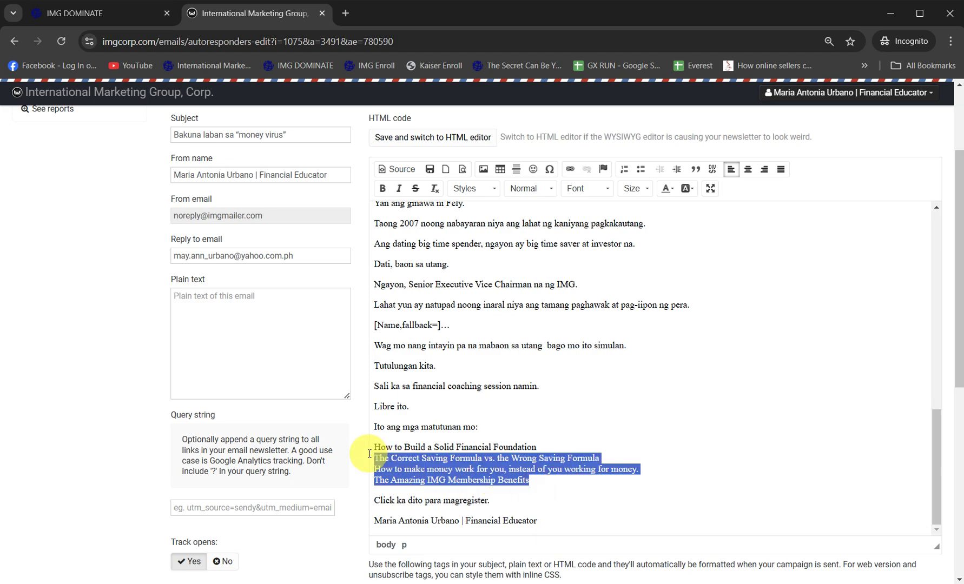
{"action": "left_click", "coordinate": [430, 170]}
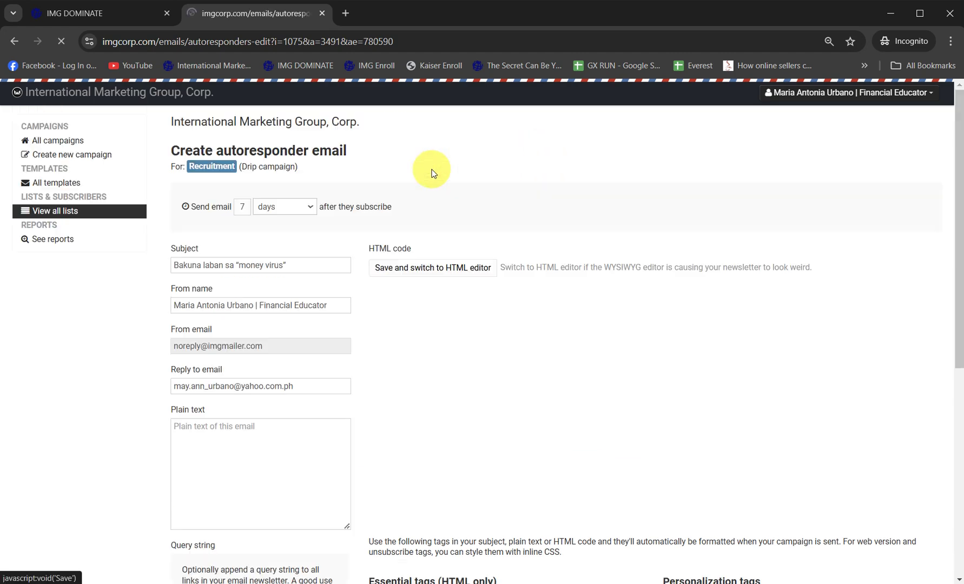
{"action": "scroll", "coordinate": [568, 489], "scroll_direction": "down", "scroll_amount": 5}
{"action": "scroll", "coordinate": [552, 479], "scroll_direction": "down", "scroll_amount": 8}
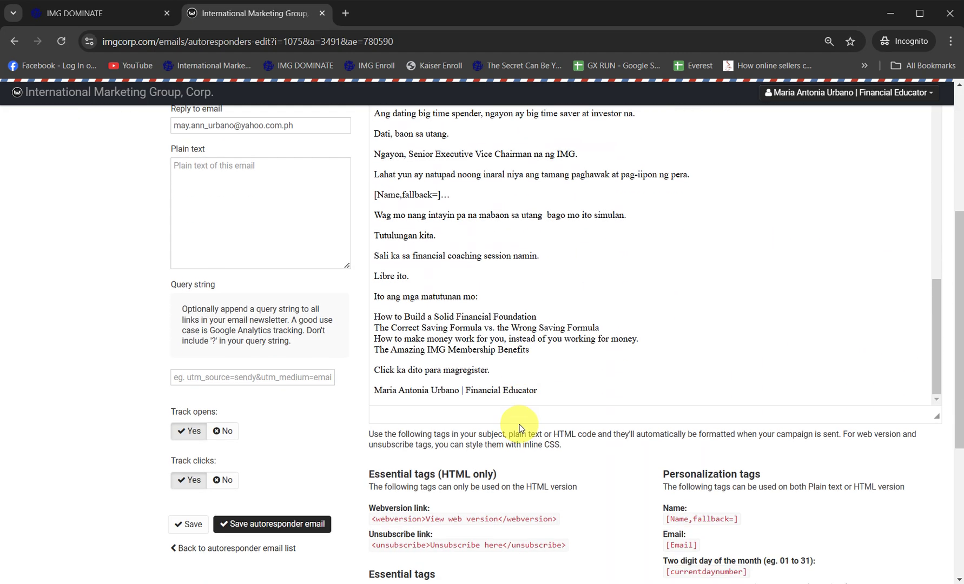
{"action": "left_click_drag", "start_coordinate": [533, 351], "coordinate": [366, 305]}
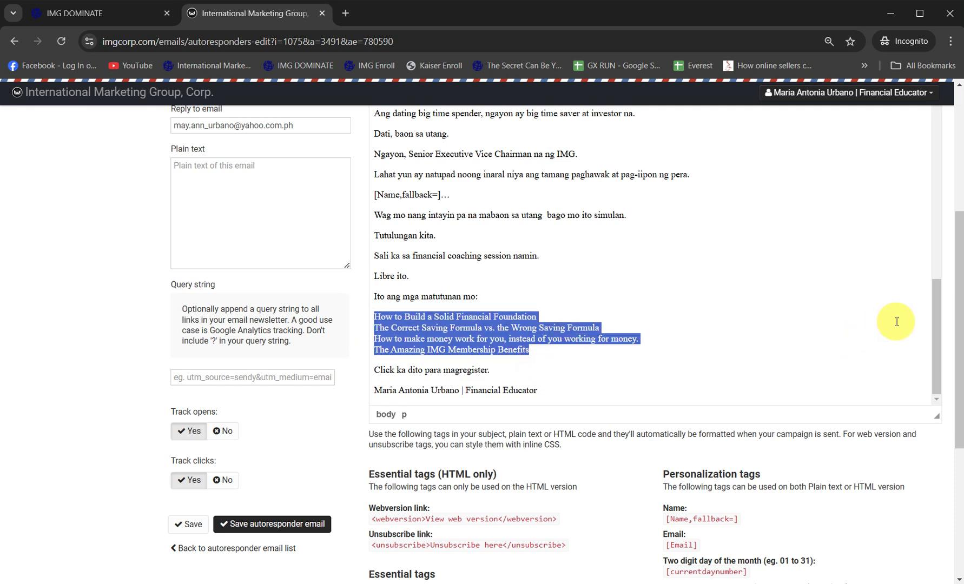
- Bold the four benefit lines and save the draft
{"action": "scroll", "coordinate": [956, 240], "scroll_direction": "up", "scroll_amount": 2}
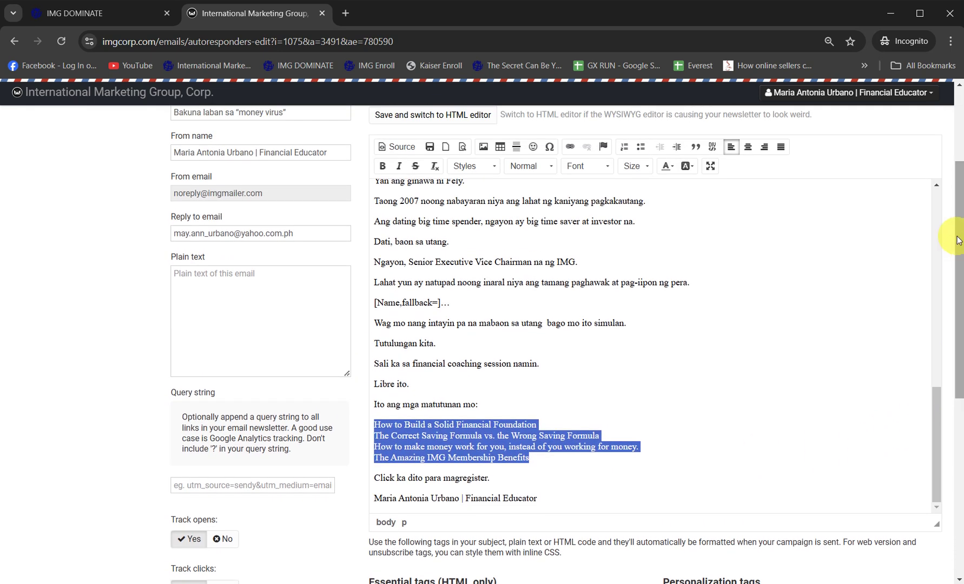
{"action": "left_click", "coordinate": [385, 166]}
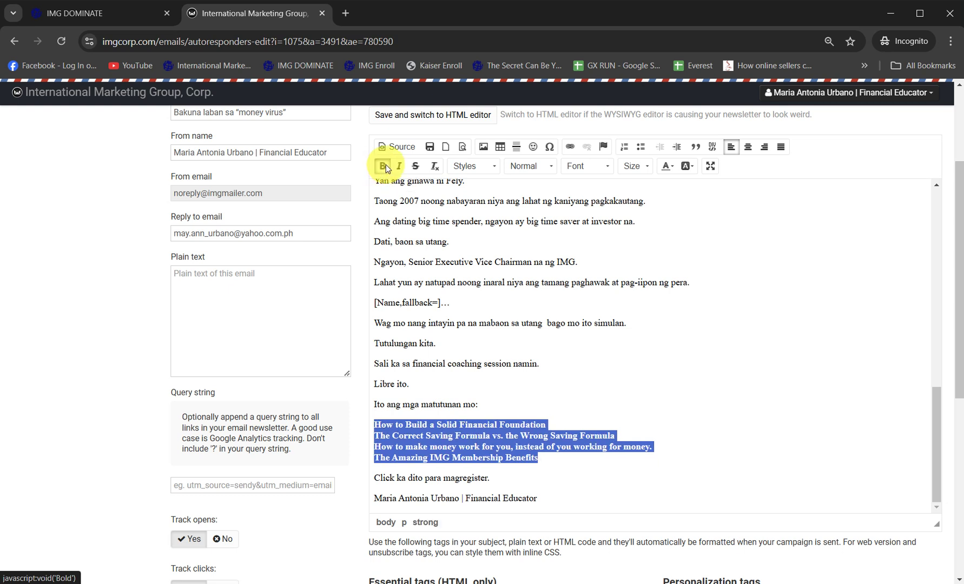
{"action": "left_click", "coordinate": [430, 147]}
- Copy the funnel page's link address from the funnels page
{"action": "left_click", "coordinate": [35, 10]}
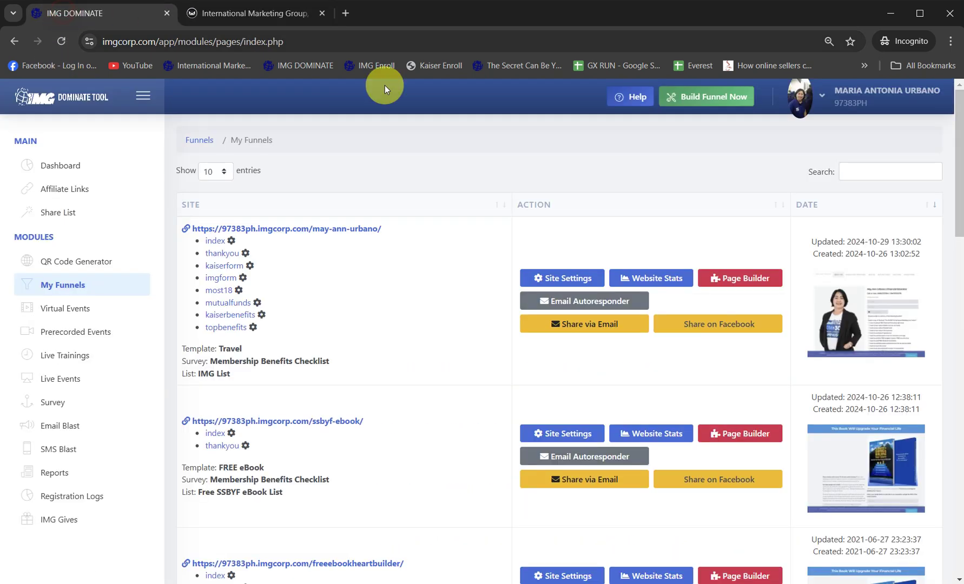
{"action": "right_click", "coordinate": [335, 232]}
{"action": "left_click", "coordinate": [371, 329]}
{"action": "left_click", "coordinate": [259, 16]}
- Bold 'Click ka dito para magregister.' and link it to the funnel page
{"action": "scroll", "coordinate": [565, 398], "scroll_direction": "down", "scroll_amount": 10}
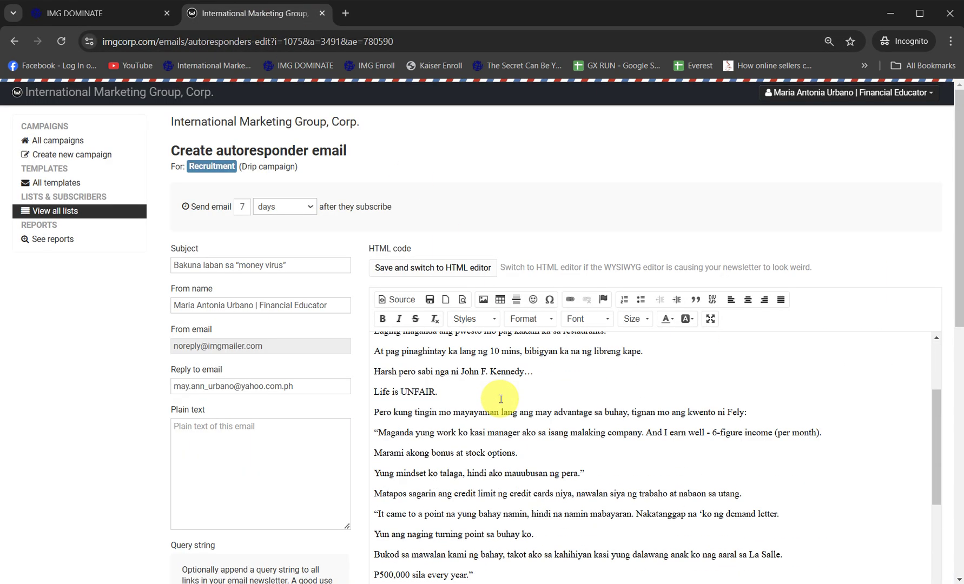
{"action": "scroll", "coordinate": [474, 493], "scroll_direction": "down", "scroll_amount": 3}
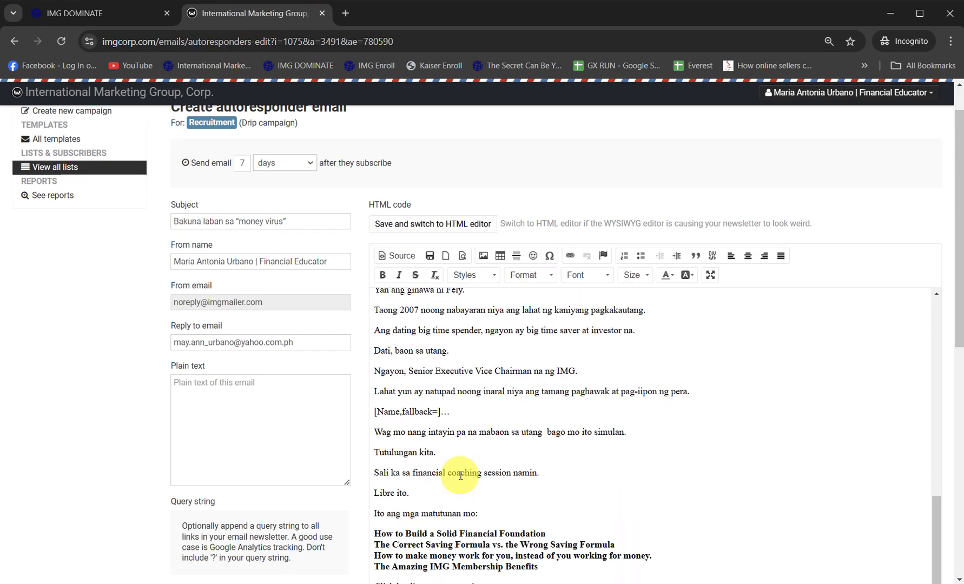
{"action": "left_click_drag", "start_coordinate": [491, 501], "coordinate": [379, 502]}
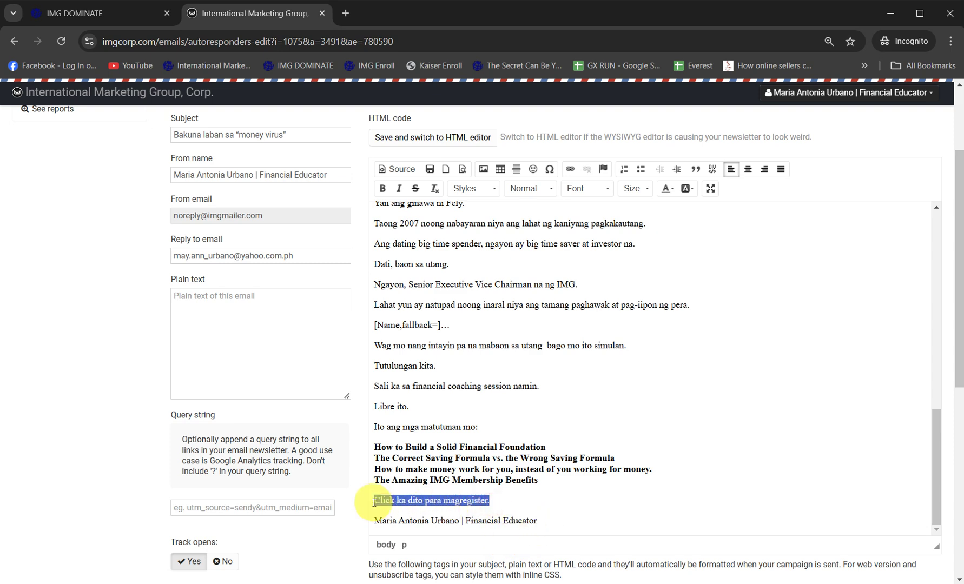
{"action": "key", "text": "ctrl+b"}
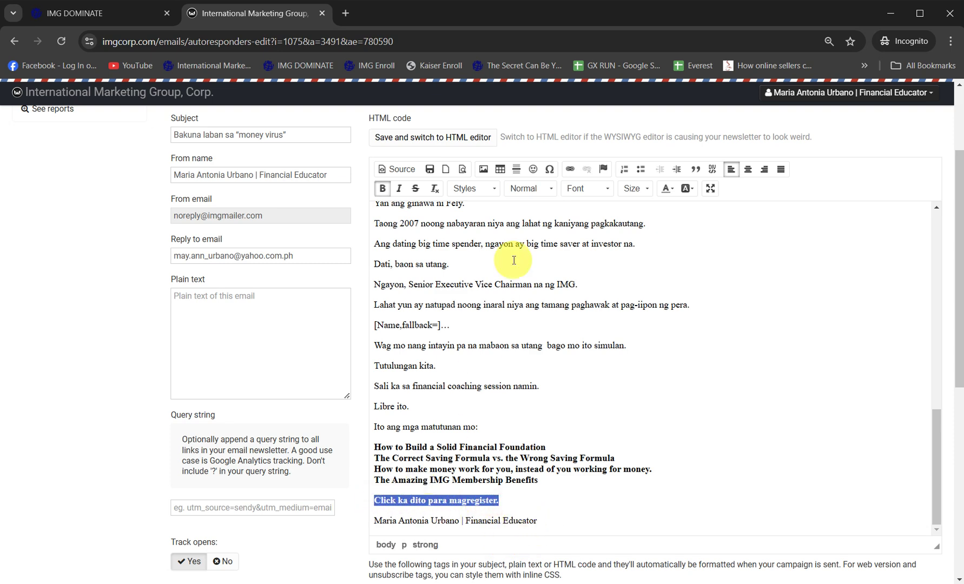
{"action": "left_click", "coordinate": [573, 168]}
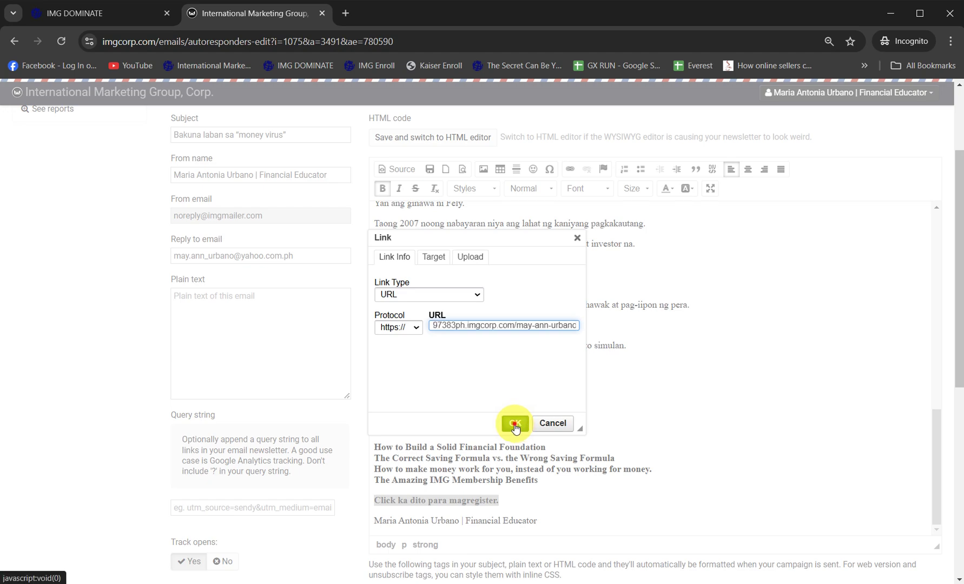
{"action": "left_click", "coordinate": [515, 425]}
{"action": "scroll", "coordinate": [652, 412], "scroll_direction": "down", "scroll_amount": 7}
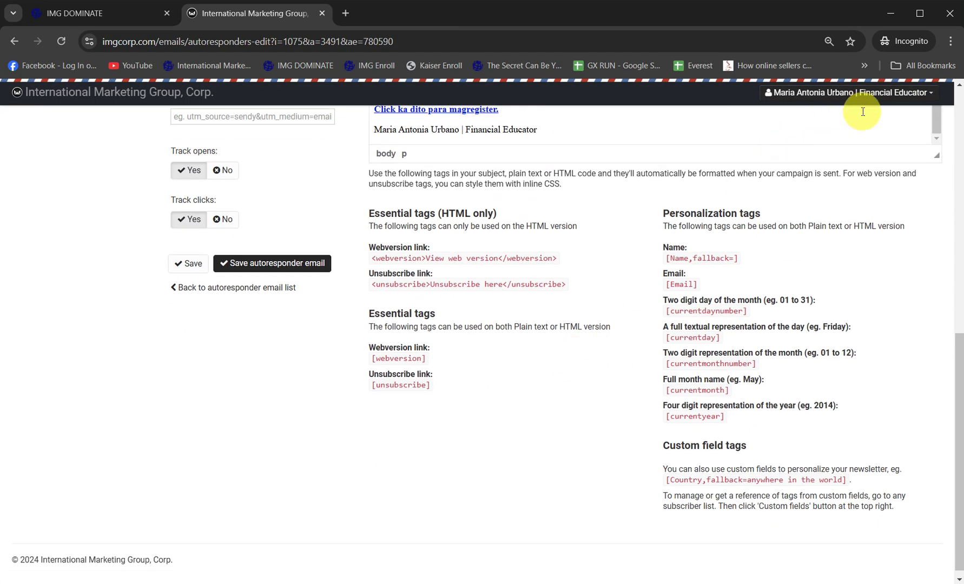
{"action": "left_click_drag", "start_coordinate": [210, 246], "coordinate": [341, 277]}
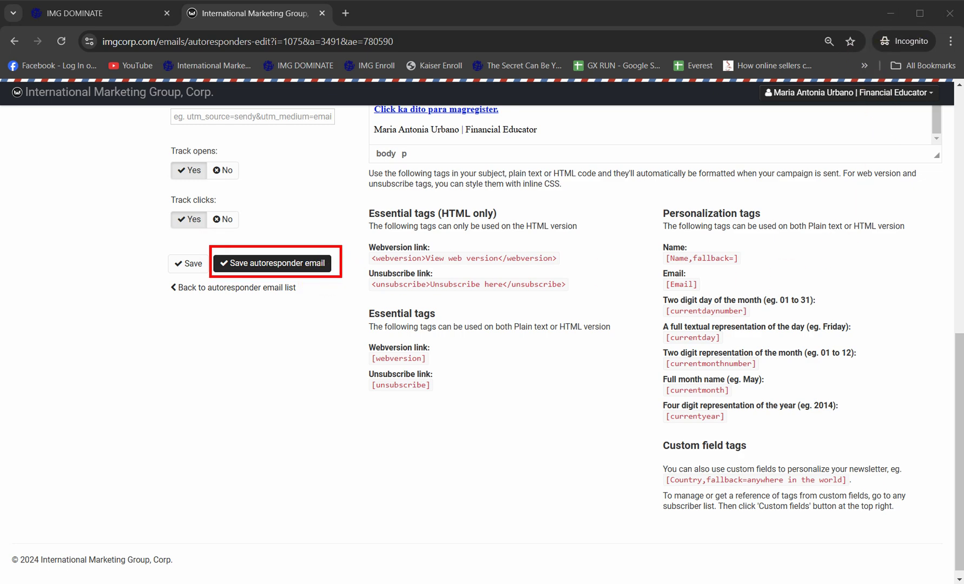
- Save the 7-day email and add a new Recruitment email sent 10 days after subscribing
{"action": "left_click", "coordinate": [311, 261]}
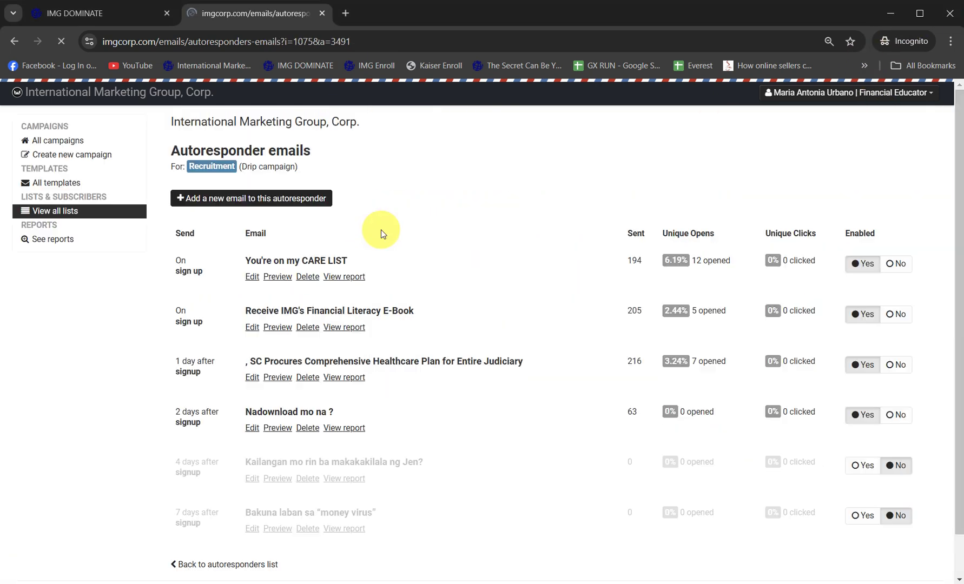
{"action": "scroll", "coordinate": [574, 388], "scroll_direction": "down", "scroll_amount": 1}
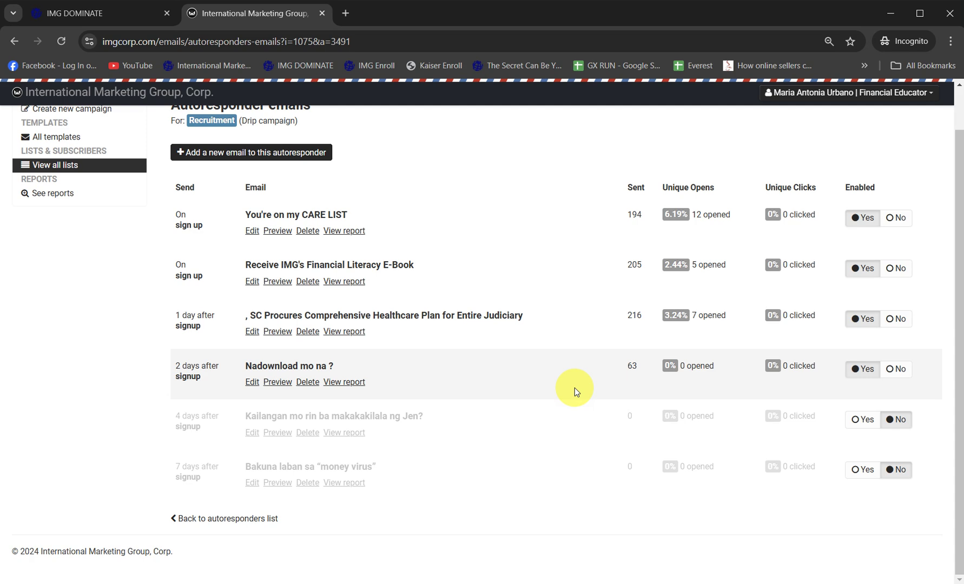
{"action": "left_click", "coordinate": [206, 154]}
{"action": "left_click", "coordinate": [275, 206]}
{"action": "left_click", "coordinate": [254, 269]}
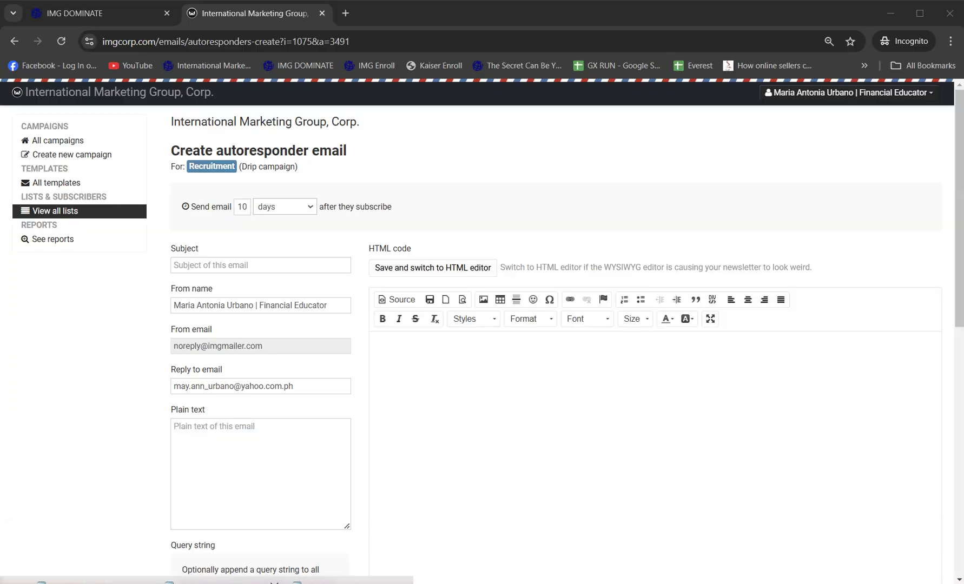
- Copy the Sandwich Generation story from Notepad and paste it into the email body
{"action": "key", "text": "alt+Tab"}
{"action": "left_click_drag", "start_coordinate": [193, 285], "coordinate": [356, 459]}
{"action": "scroll", "coordinate": [356, 459], "scroll_direction": "down", "scroll_amount": 3}
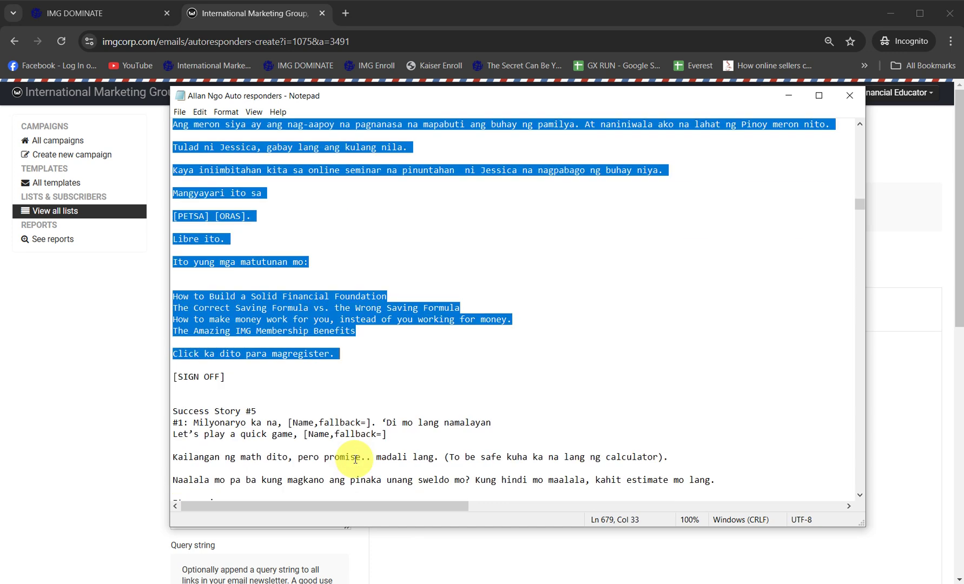
{"action": "scroll", "coordinate": [324, 379], "scroll_direction": "down", "scroll_amount": 2}
{"action": "right_click", "coordinate": [284, 233]}
{"action": "left_click", "coordinate": [335, 268]}
{"action": "left_click", "coordinate": [21, 437]}
{"action": "left_click", "coordinate": [514, 349]}
{"action": "key", "text": "ctrl+v"}
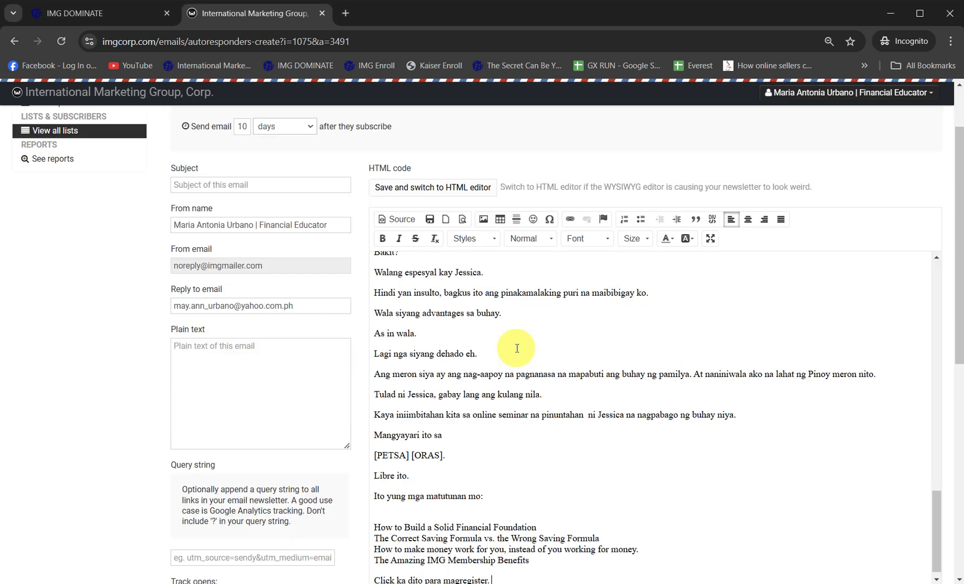
- Add the sender's name as a sign-off and bold the four benefit lines
{"action": "triple_click", "coordinate": [243, 224]}
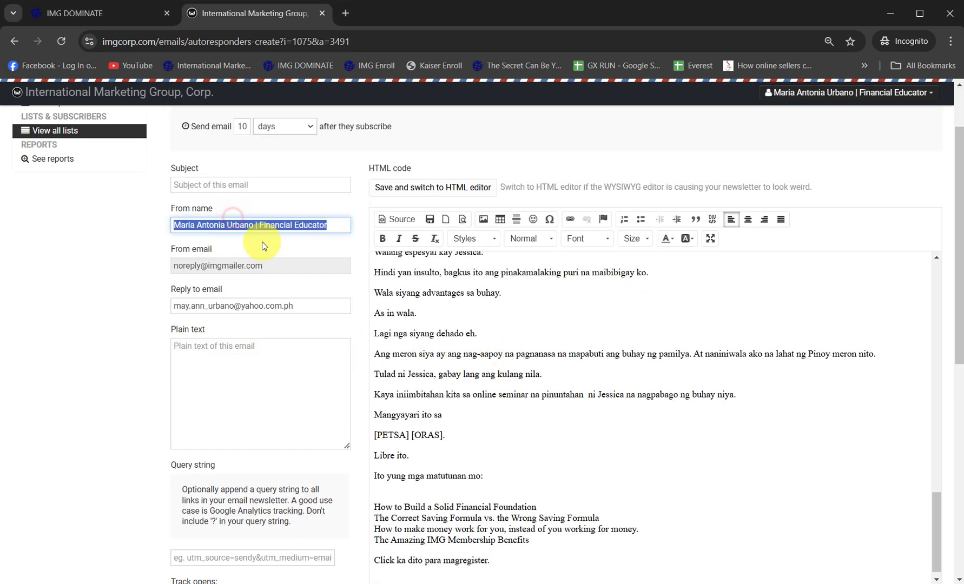
{"action": "left_click", "coordinate": [430, 575]}
{"action": "key", "text": "ctrl+v"}
{"action": "left_click_drag", "start_coordinate": [493, 561], "coordinate": [419, 521]}
{"action": "left_click_drag", "start_coordinate": [529, 540], "coordinate": [372, 510]}
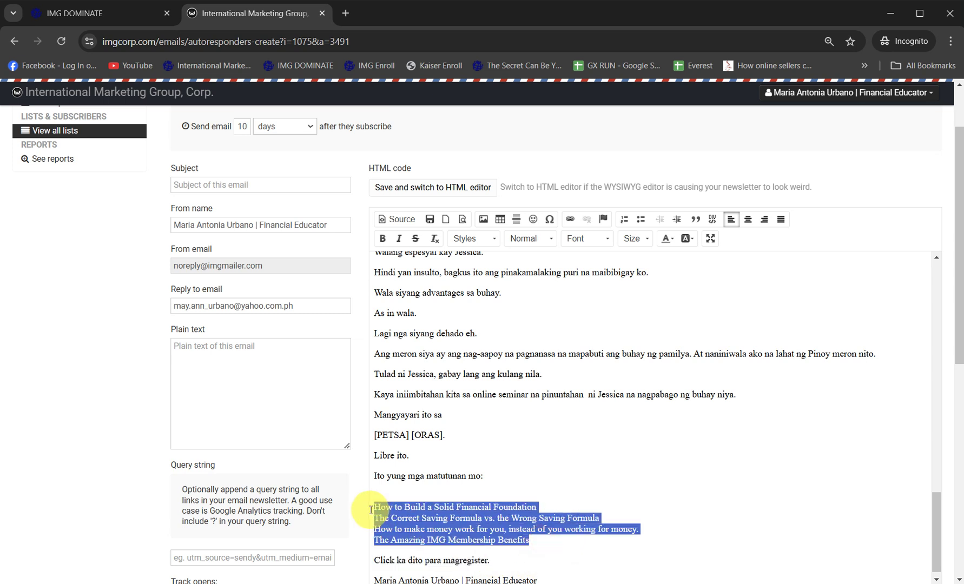
{"action": "key", "text": "ctrl+b"}
- Delete the date/time placeholder lines and move the opening question into the Subject field
{"action": "left_click_drag", "start_coordinate": [470, 438], "coordinate": [364, 416]}
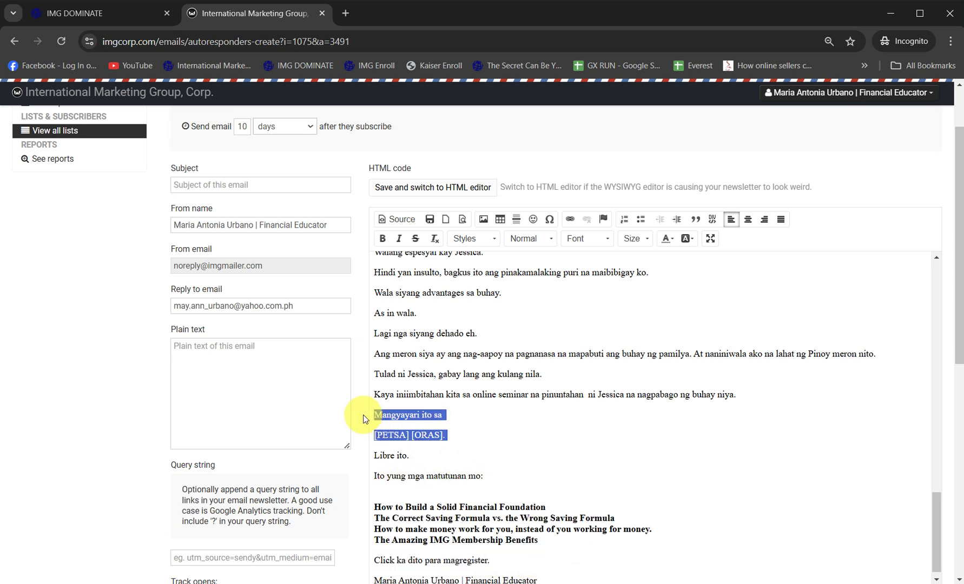
{"action": "key", "text": "BackSpace"}
{"action": "key", "text": "BackSpace"}
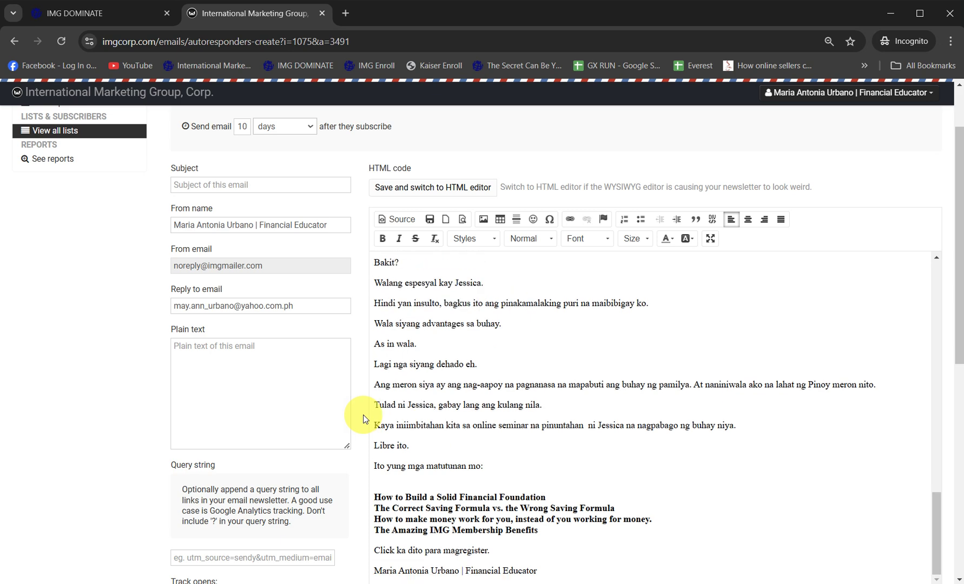
{"action": "key", "text": "ctrl+Home"}
{"action": "key", "text": "shift+Up"}
{"action": "key", "text": "shift+Up"}
{"action": "key", "text": "ctrl+c"}
{"action": "key", "text": "BackSpace"}
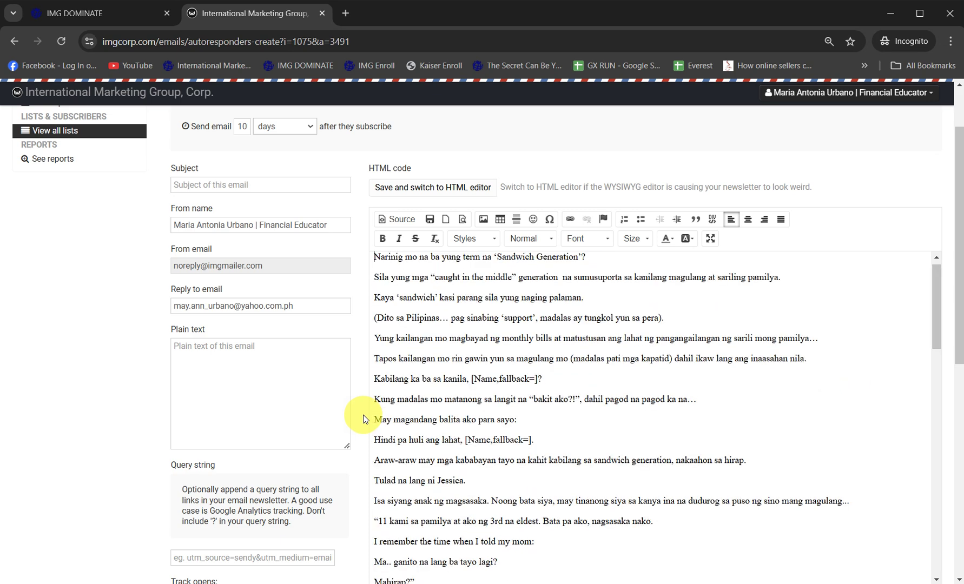
{"action": "left_click", "coordinate": [281, 184]}
{"action": "key", "text": "ctrl+v"}
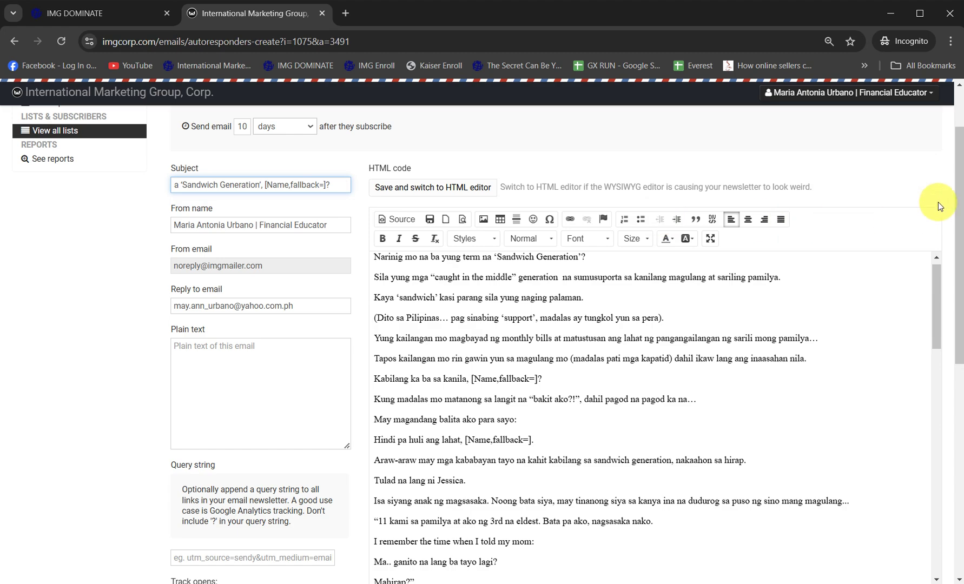
- Add a [Name,fallback=] greeting line above the first paragraph and save the draft
{"action": "scroll", "coordinate": [954, 179], "scroll_direction": "down", "scroll_amount": 6}
{"action": "right_click", "coordinate": [722, 382]}
{"action": "left_click", "coordinate": [745, 394]}
{"action": "left_click", "coordinate": [701, 340]}
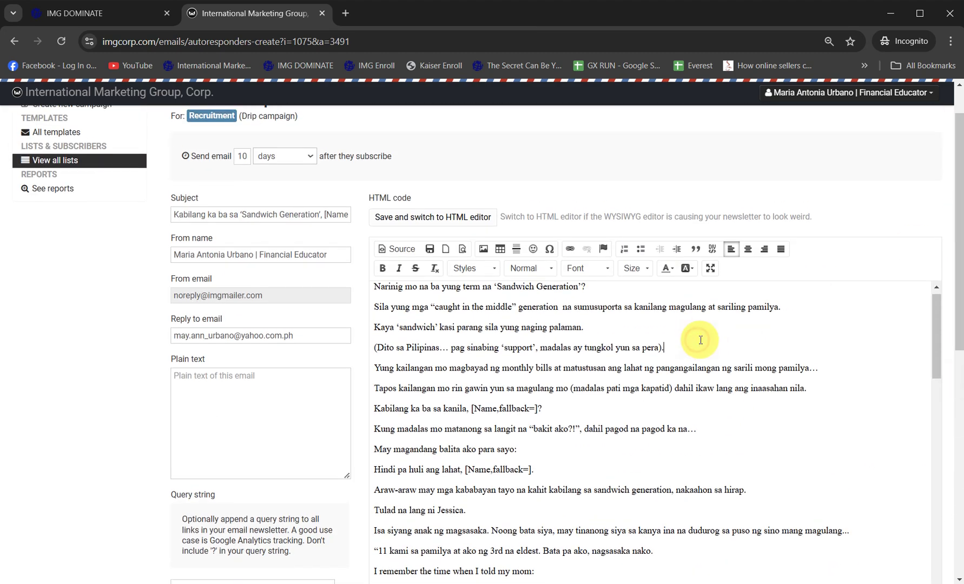
{"action": "key", "text": "Return"}
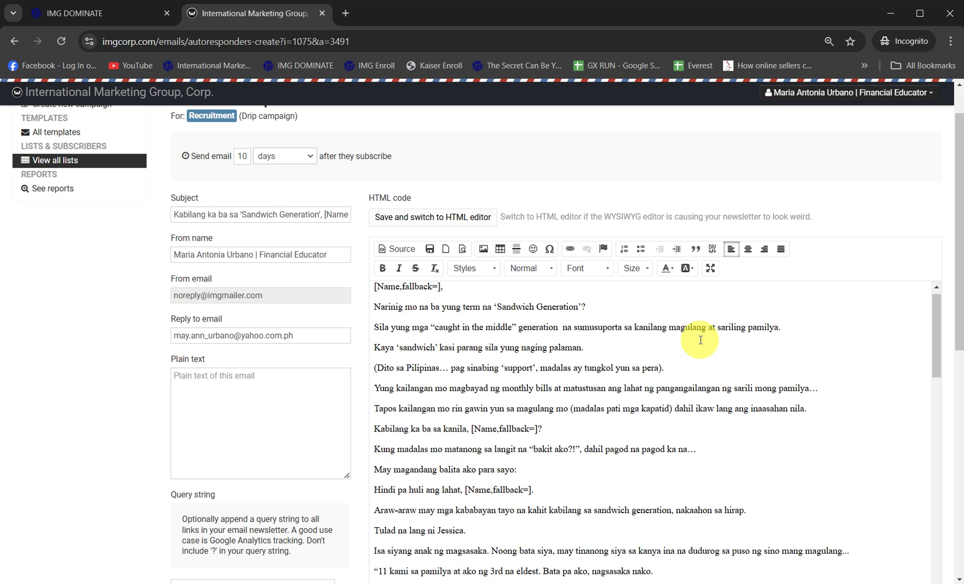
{"action": "left_click", "coordinate": [427, 247]}
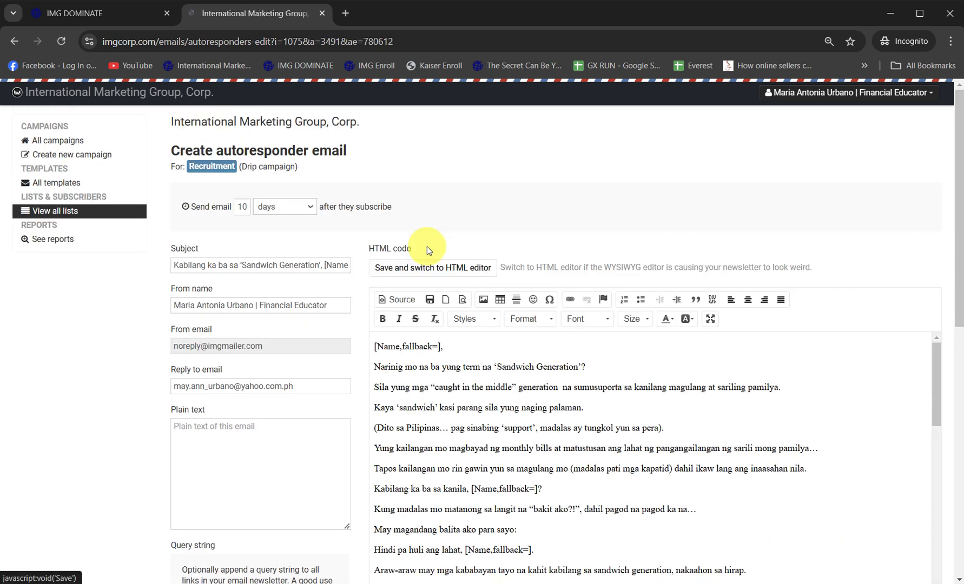
- Copy the funnel page's link address from the funnels page
{"action": "left_click", "coordinate": [108, 13]}
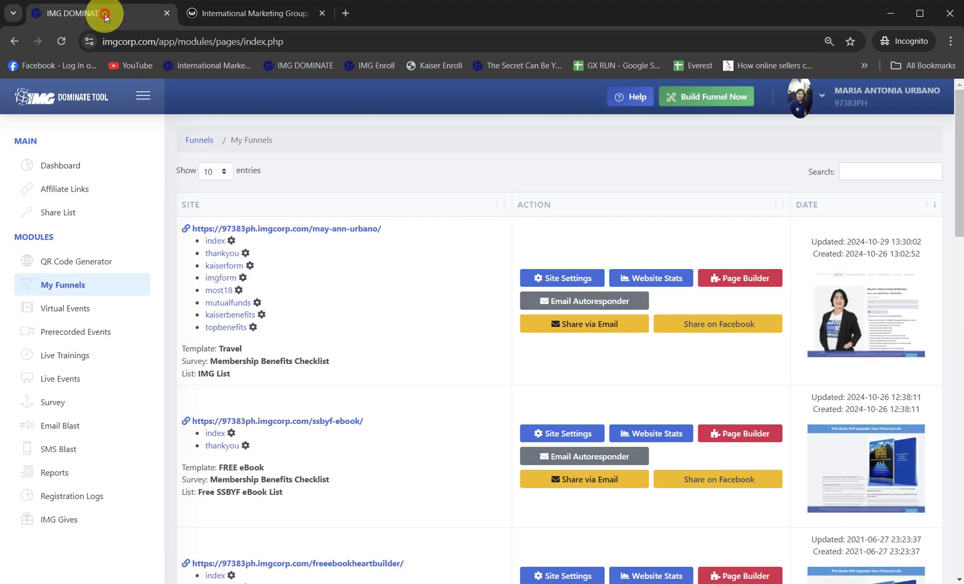
{"action": "right_click", "coordinate": [346, 231]}
{"action": "left_click", "coordinate": [377, 322]}
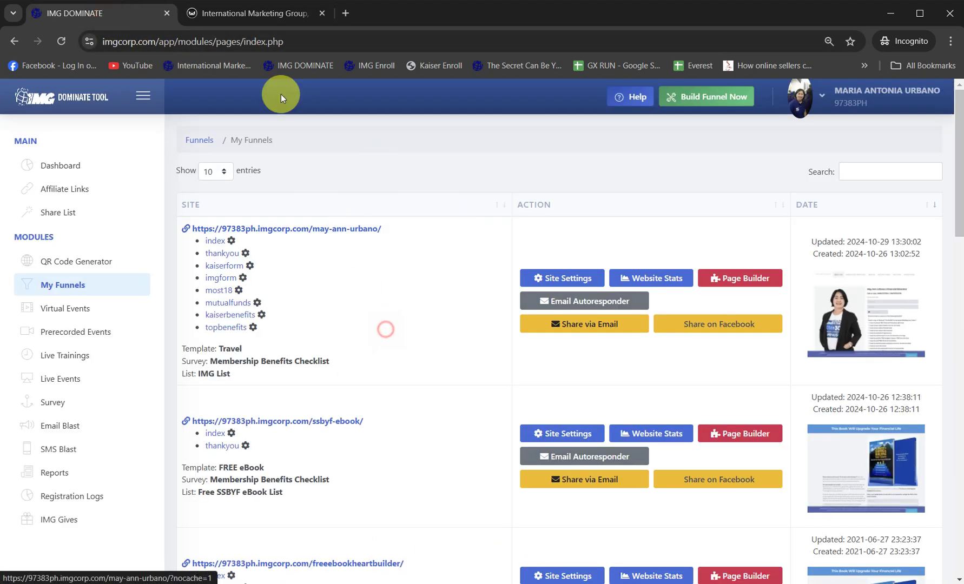
{"action": "left_click", "coordinate": [250, 13]}
- Bold the registration line and link it to the funnel address
{"action": "scroll", "coordinate": [601, 498], "scroll_direction": "down", "scroll_amount": 2}
{"action": "scroll", "coordinate": [600, 499], "scroll_direction": "down", "scroll_amount": 10}
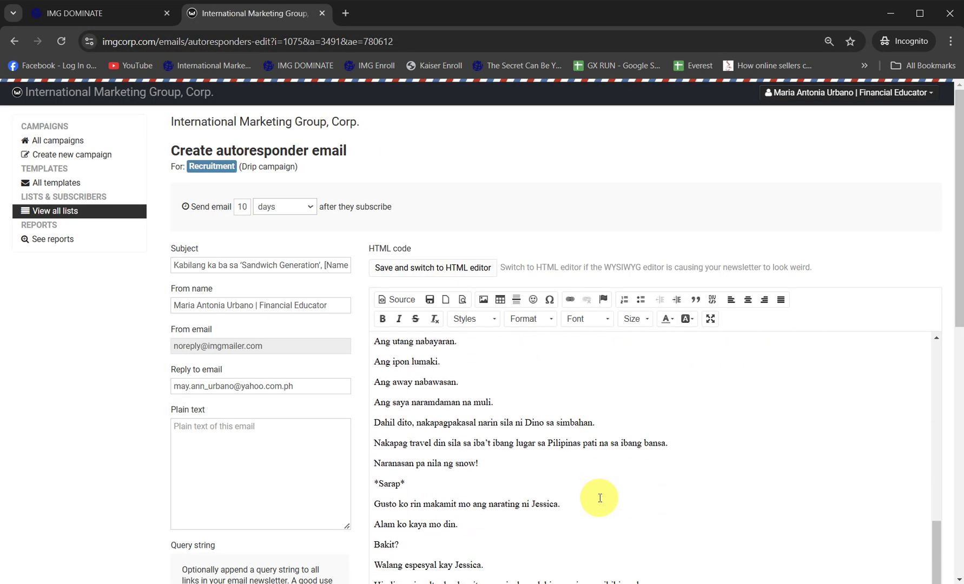
{"action": "scroll", "coordinate": [490, 487], "scroll_direction": "down", "scroll_amount": 5}
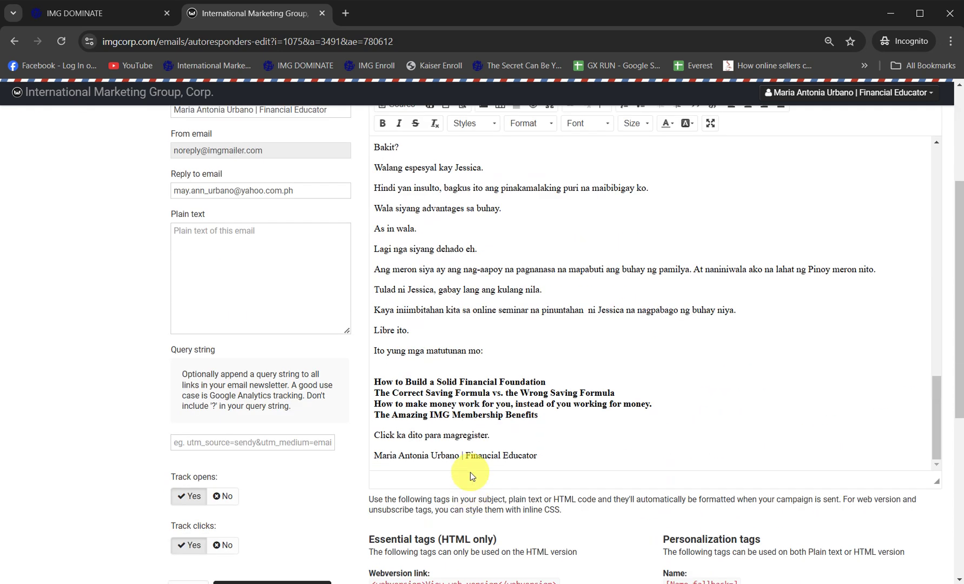
{"action": "left_click_drag", "start_coordinate": [490, 437], "coordinate": [367, 433]}
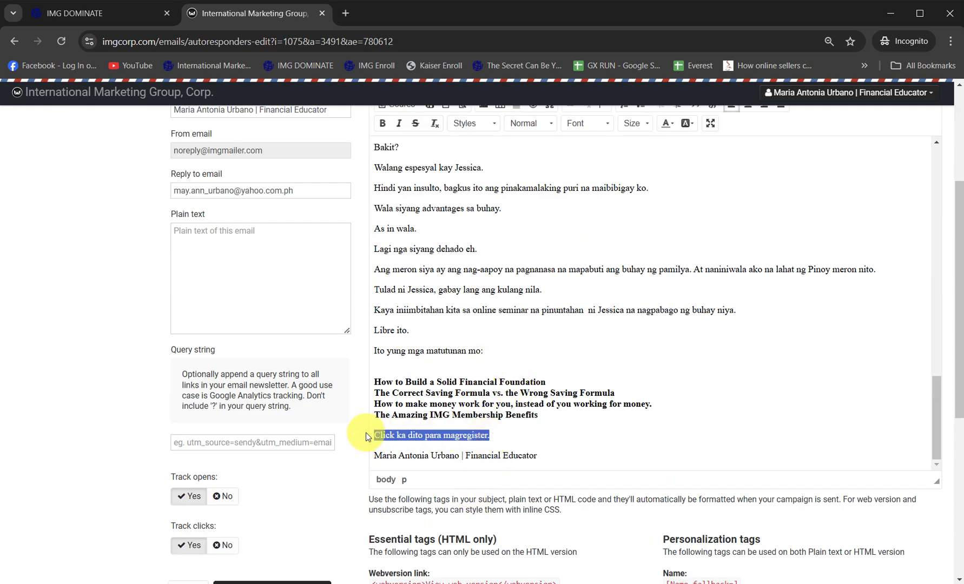
{"action": "key", "text": "ctrl+b"}
{"action": "scroll", "coordinate": [958, 206], "scroll_direction": "up", "scroll_amount": 1}
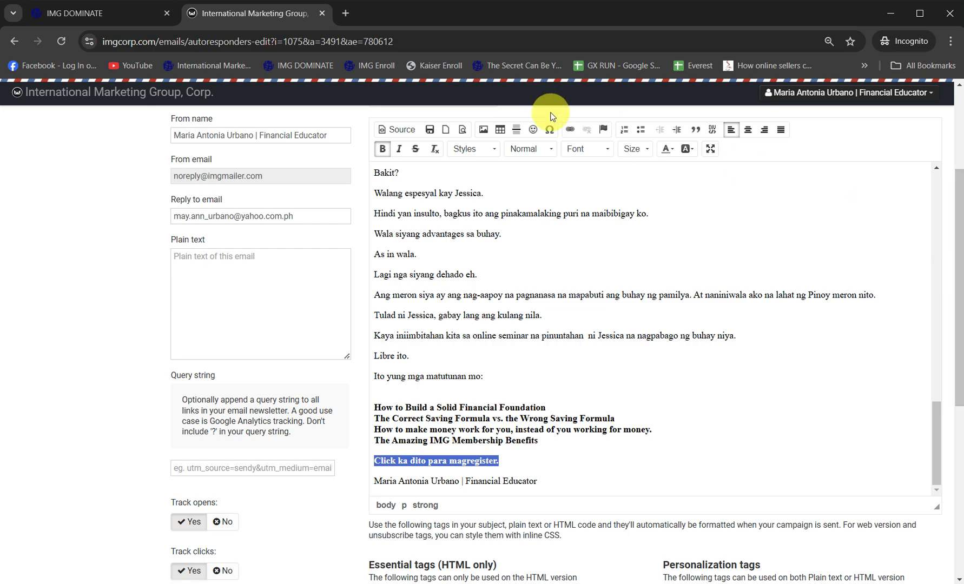
{"action": "left_click", "coordinate": [570, 129]}
{"action": "key", "text": "ctrl+v"}
{"action": "left_click", "coordinate": [514, 423]}
- Save the 10-day email and return to the Recruitment emails list
{"action": "scroll", "coordinate": [642, 348], "scroll_direction": "down", "scroll_amount": 6}
{"action": "left_click", "coordinate": [375, 311]}
{"action": "left_click", "coordinate": [306, 291]}
{"action": "scroll", "coordinate": [327, 355], "scroll_direction": "down", "scroll_amount": 2}
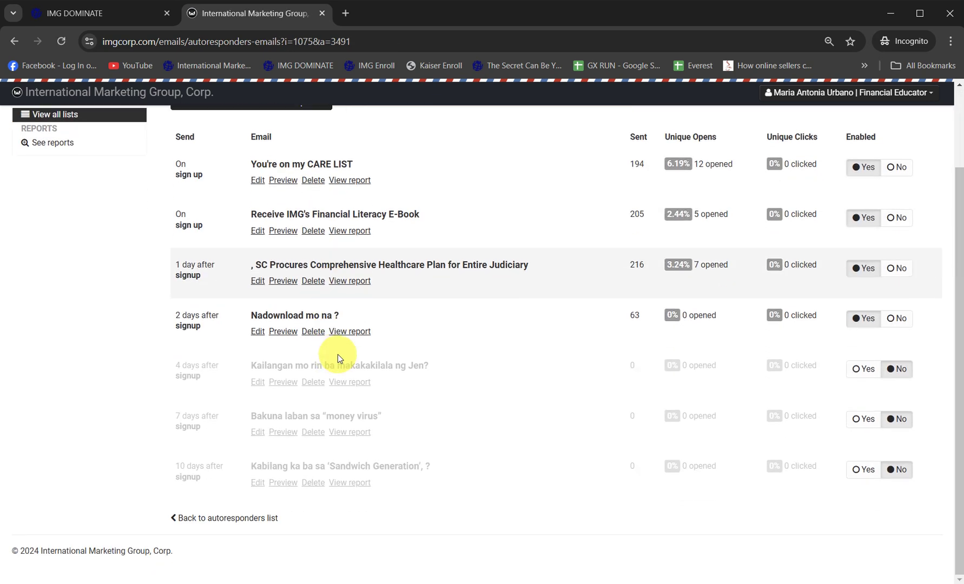
{"action": "scroll", "coordinate": [438, 364], "scroll_direction": "up", "scroll_amount": 2}
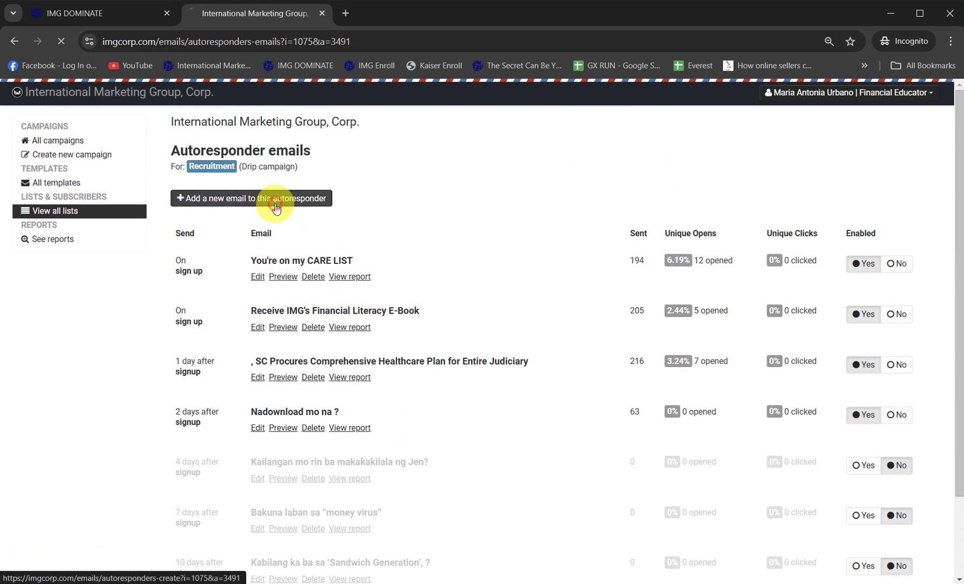
- Add a new Recruitment email scheduled 13 days after subscribing
{"action": "left_click", "coordinate": [277, 199]}
{"action": "left_click", "coordinate": [279, 206]}
{"action": "left_click", "coordinate": [263, 270]}
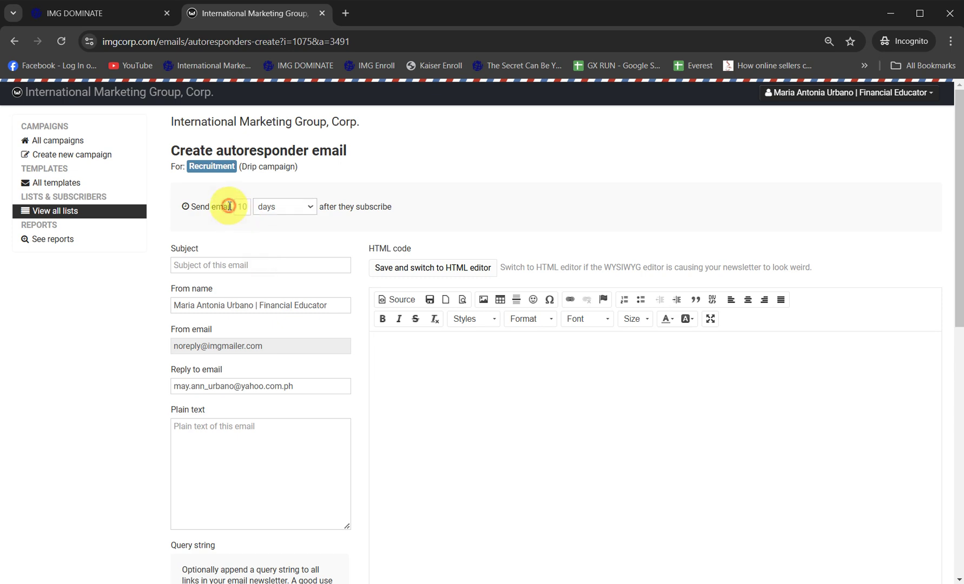
{"action": "double_click", "coordinate": [241, 208]}
{"action": "type", "text": "13"}
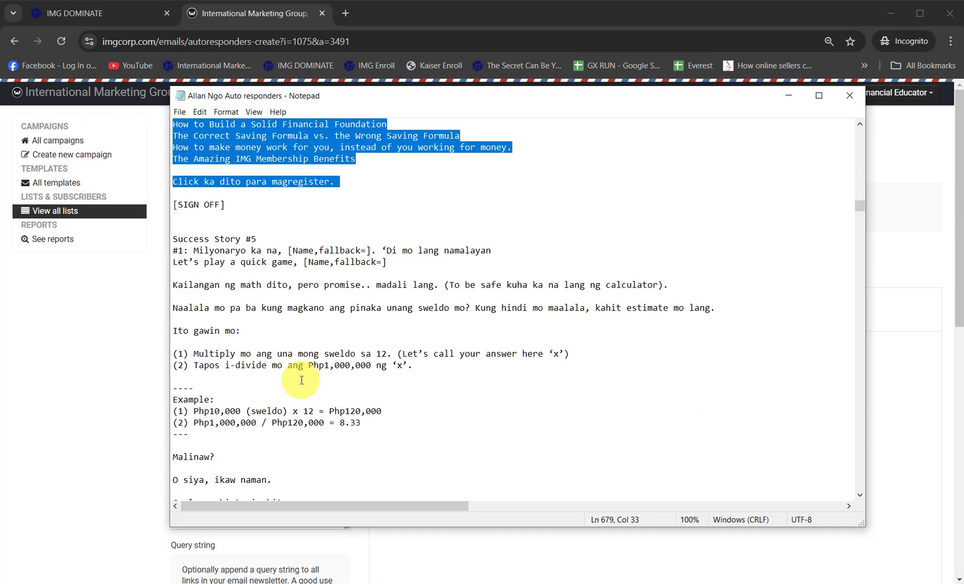
- Copy the Milyonaryo email text from Notepad and paste it into the body
{"action": "left_click_drag", "start_coordinate": [191, 253], "coordinate": [383, 420]}
{"action": "scroll", "coordinate": [397, 371], "scroll_direction": "down", "scroll_amount": 1}
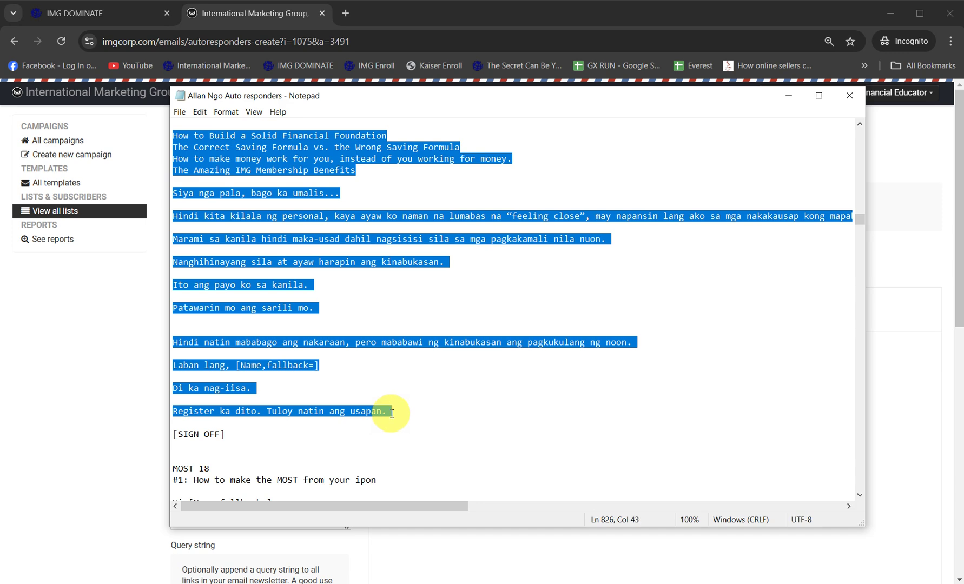
{"action": "scroll", "coordinate": [374, 379], "scroll_direction": "down", "scroll_amount": 5}
{"action": "right_click", "coordinate": [292, 171]}
{"action": "left_click", "coordinate": [334, 207]}
{"action": "left_click", "coordinate": [69, 381]}
{"action": "left_click", "coordinate": [391, 349]}
{"action": "key", "text": "ctrl+v"}
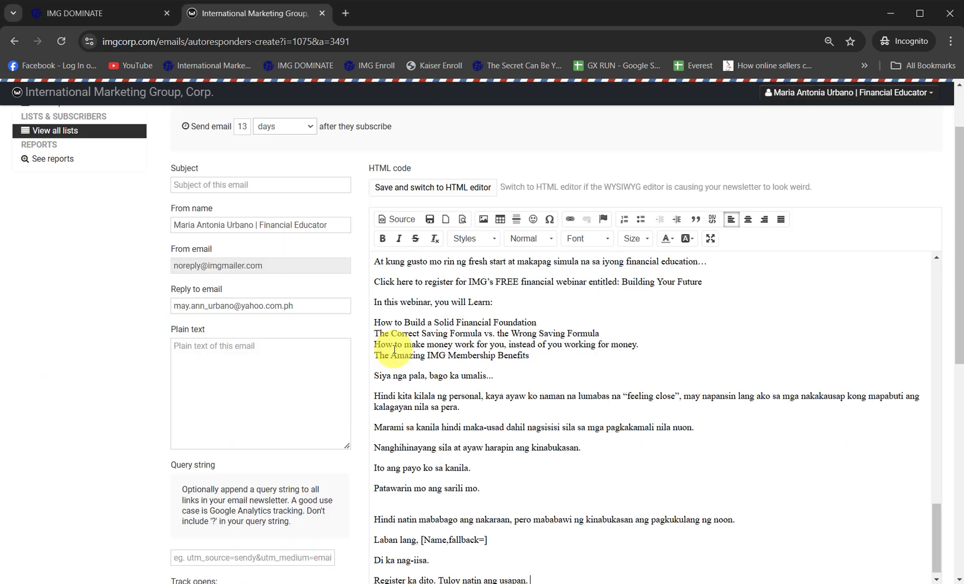
- Move the opening 'Milyonaryo ka na' line into the Subject and save the email
{"action": "triple_click", "coordinate": [283, 215]}
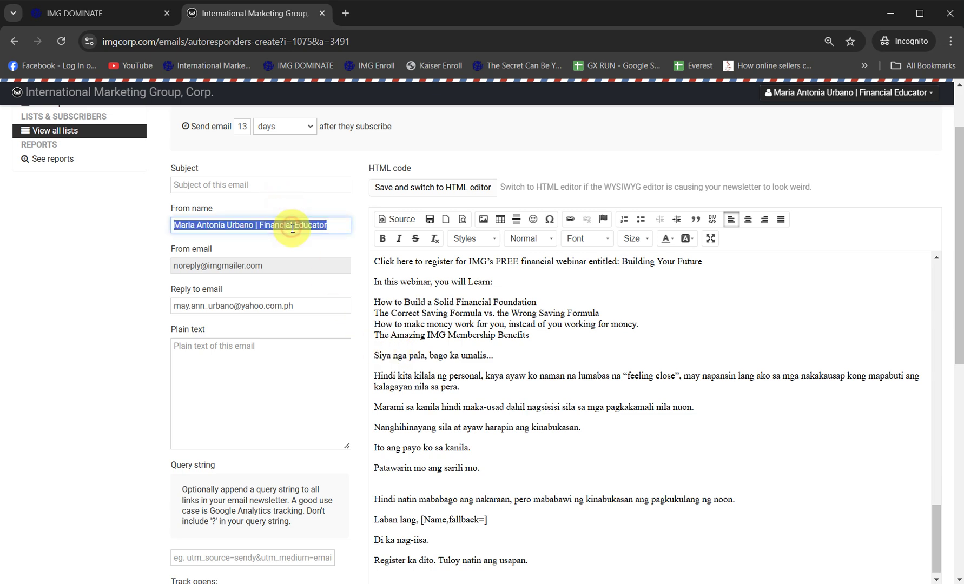
{"action": "left_click", "coordinate": [447, 576]}
{"action": "key", "text": "ctrl+Home"}
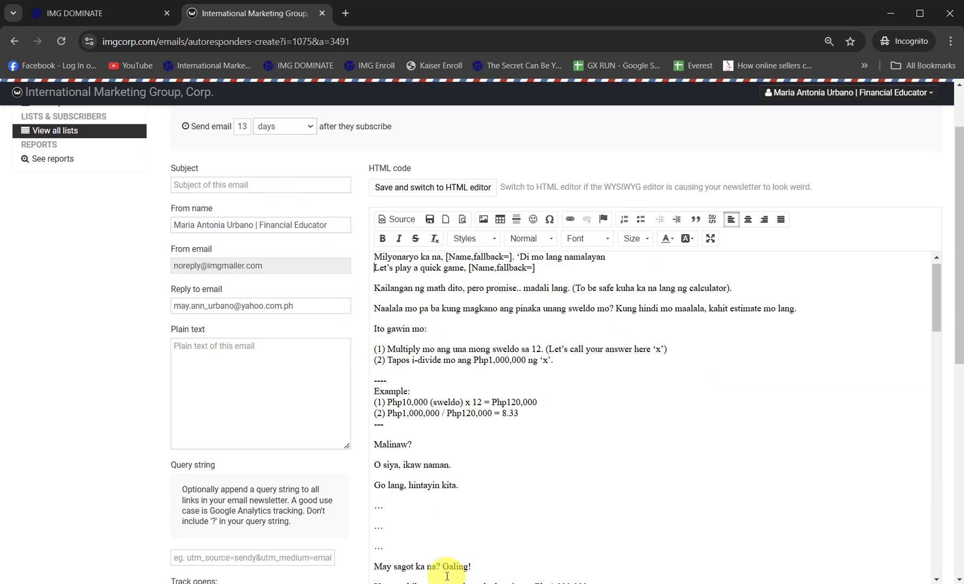
{"action": "key", "text": "shift+Up"}
{"action": "key", "text": "BackSpace"}
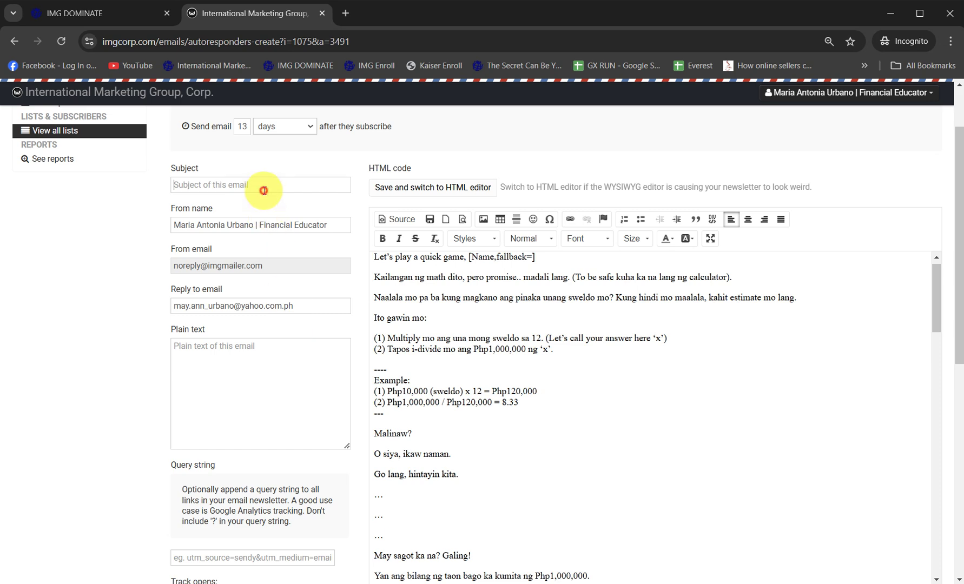
{"action": "key", "text": "ctrl+v"}
{"action": "left_click", "coordinate": [429, 220]}
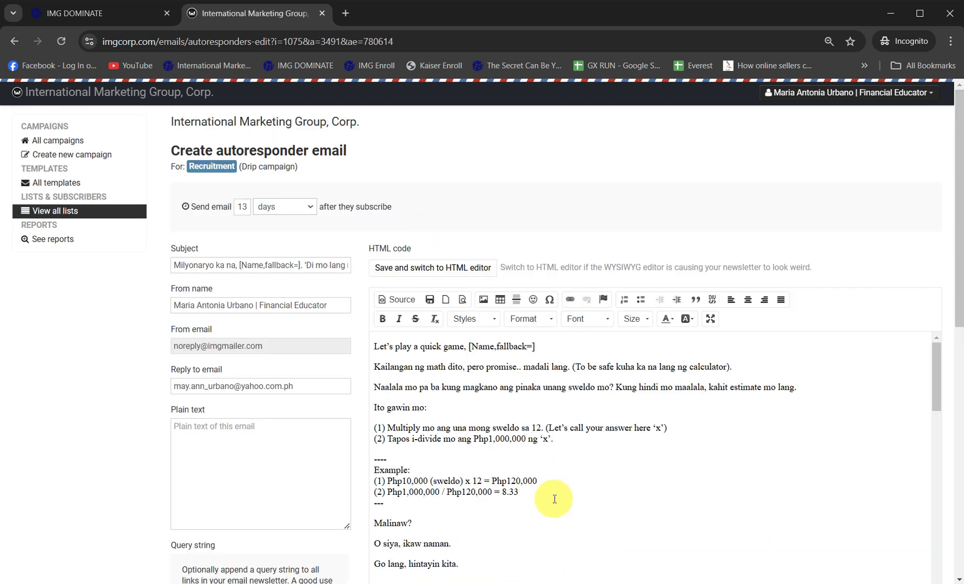
- Bold the Example calculation, the Ito gawin mo steps and the 'In this webinar, you will Learn:' block
{"action": "left_click_drag", "start_coordinate": [554, 489], "coordinate": [377, 470]}
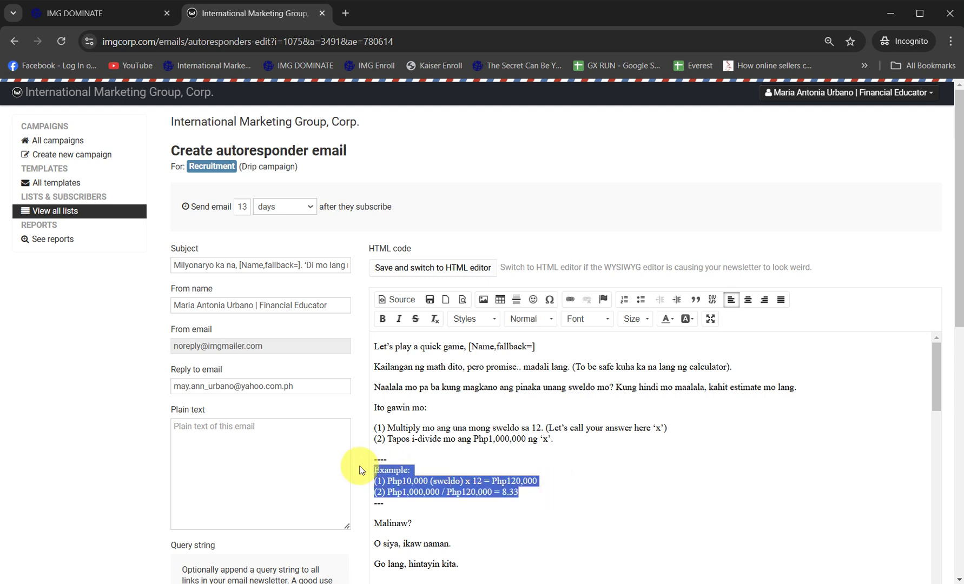
{"action": "key", "text": "ctrl+b"}
{"action": "left_click_drag", "start_coordinate": [561, 439], "coordinate": [361, 402]}
{"action": "key", "text": "ctrl+b"}
{"action": "left_click", "coordinate": [507, 435]}
{"action": "scroll", "coordinate": [508, 454], "scroll_direction": "down", "scroll_amount": 10}
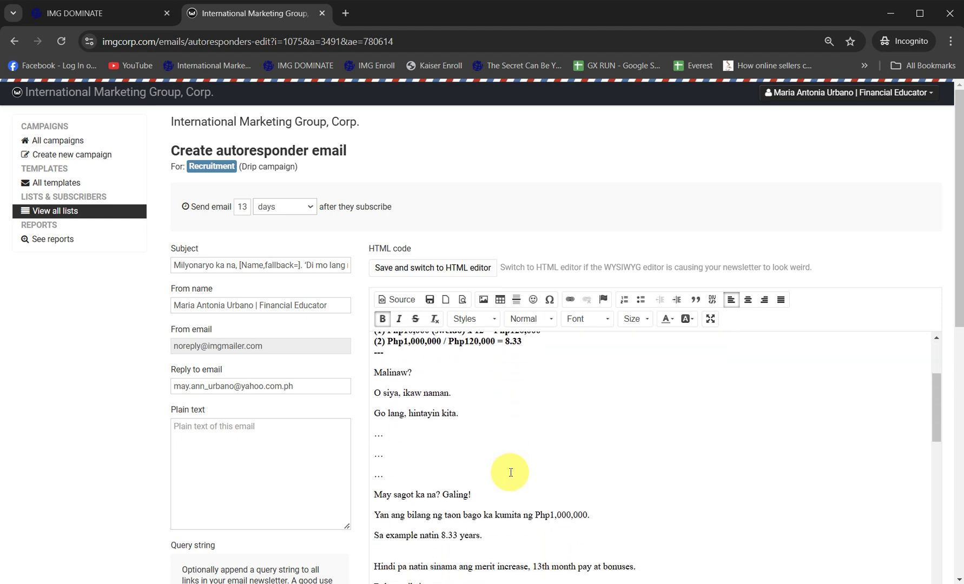
{"action": "scroll", "coordinate": [510, 473], "scroll_direction": "down", "scroll_amount": 15}
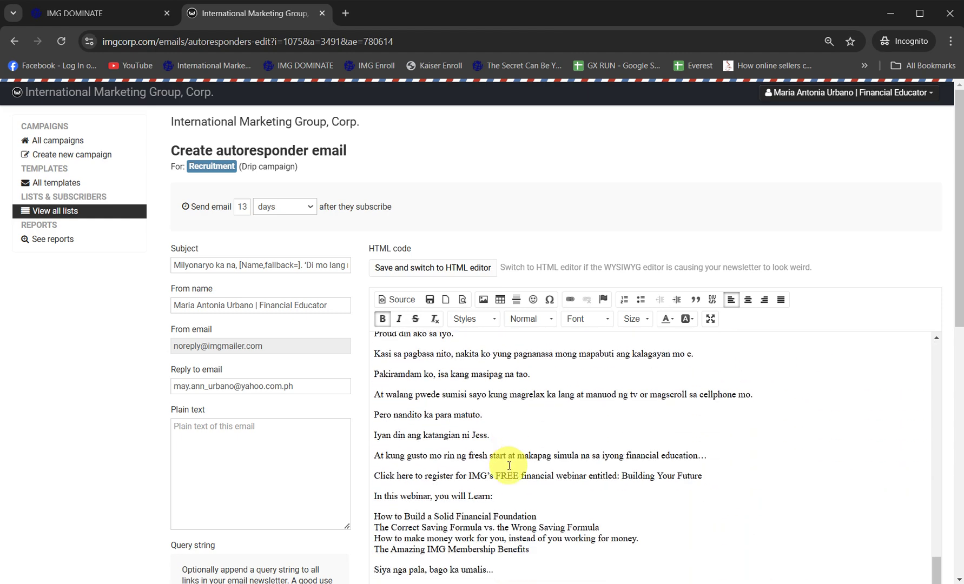
{"action": "left_click_drag", "start_coordinate": [556, 427], "coordinate": [373, 370]}
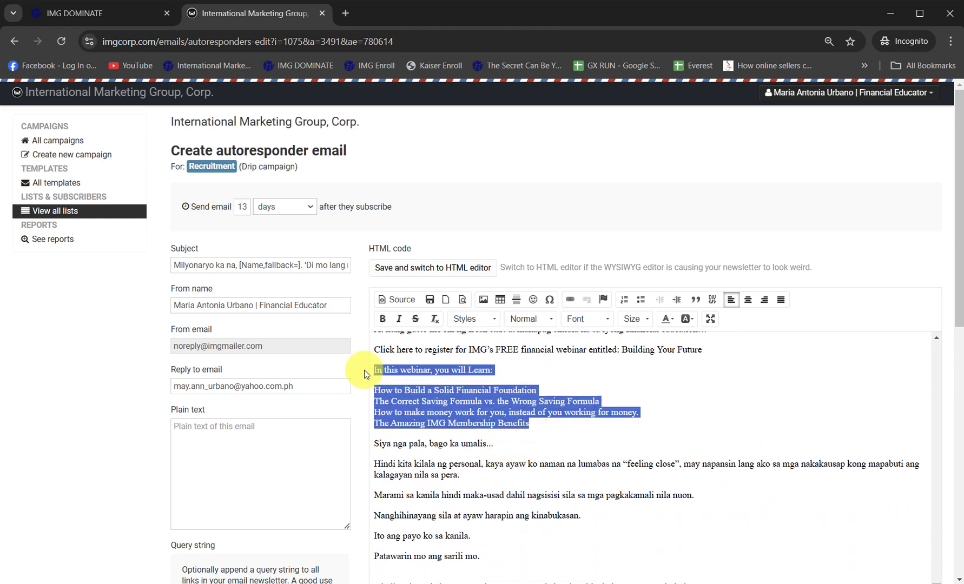
{"action": "key", "text": "ctrl+b"}
{"action": "left_click", "coordinate": [496, 482]}
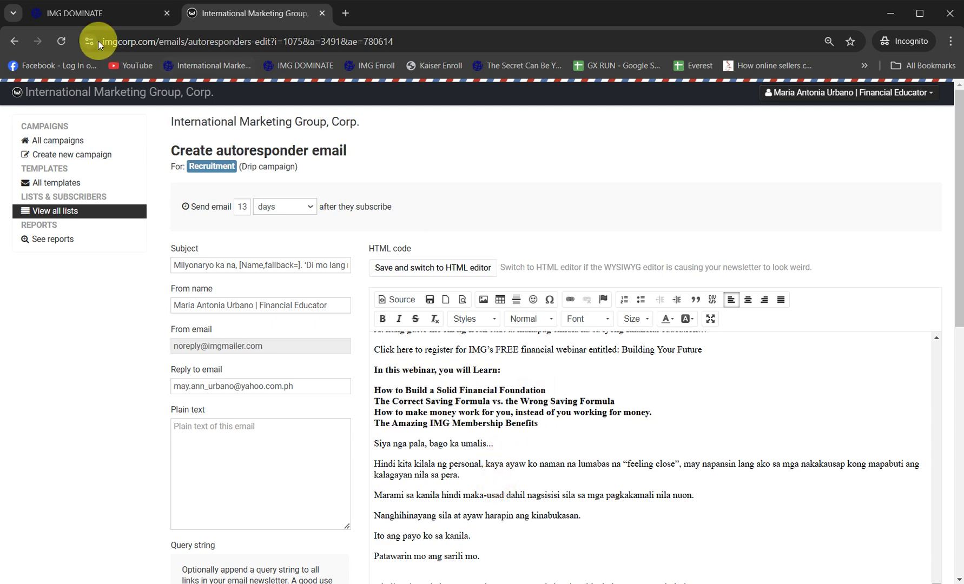
- Copy the first funnel's link from My Funnels and link the webinar registration line to it
{"action": "left_click", "coordinate": [102, 13]}
{"action": "right_click", "coordinate": [310, 228]}
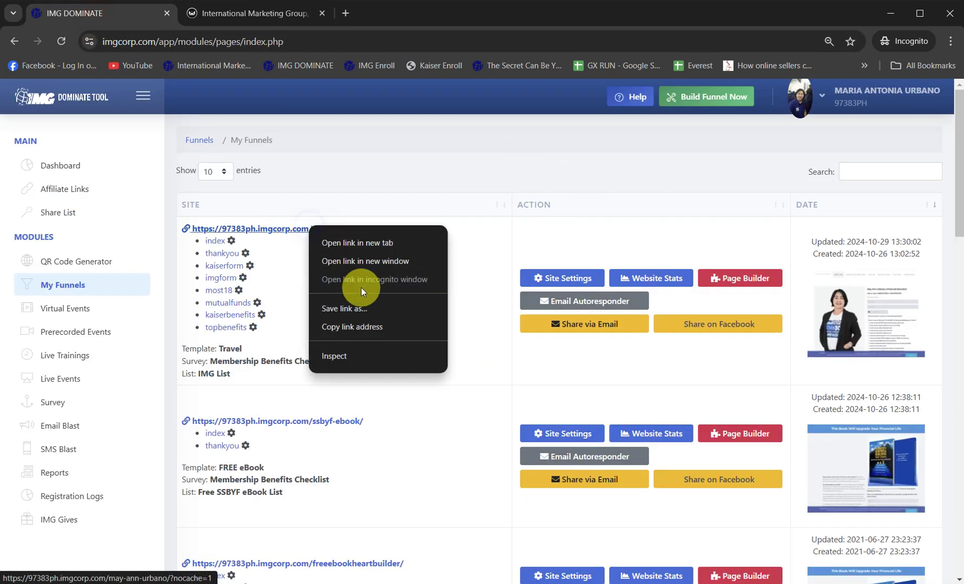
{"action": "left_click", "coordinate": [356, 327]}
{"action": "left_click", "coordinate": [254, 13]}
{"action": "left_click_drag", "start_coordinate": [702, 350], "coordinate": [380, 346]}
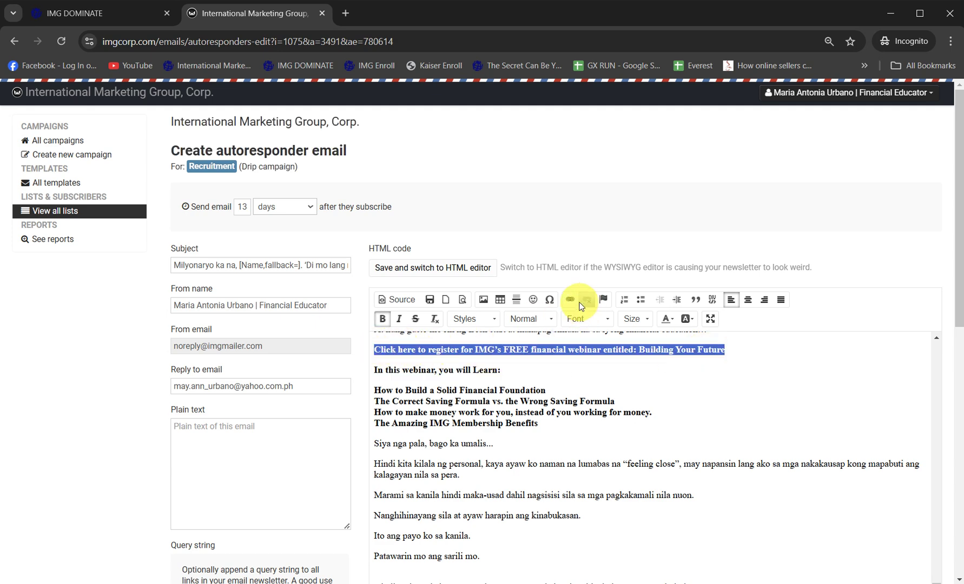
{"action": "left_click", "coordinate": [571, 299]}
{"action": "key", "text": "ctrl+v"}
{"action": "left_click", "coordinate": [515, 423]}
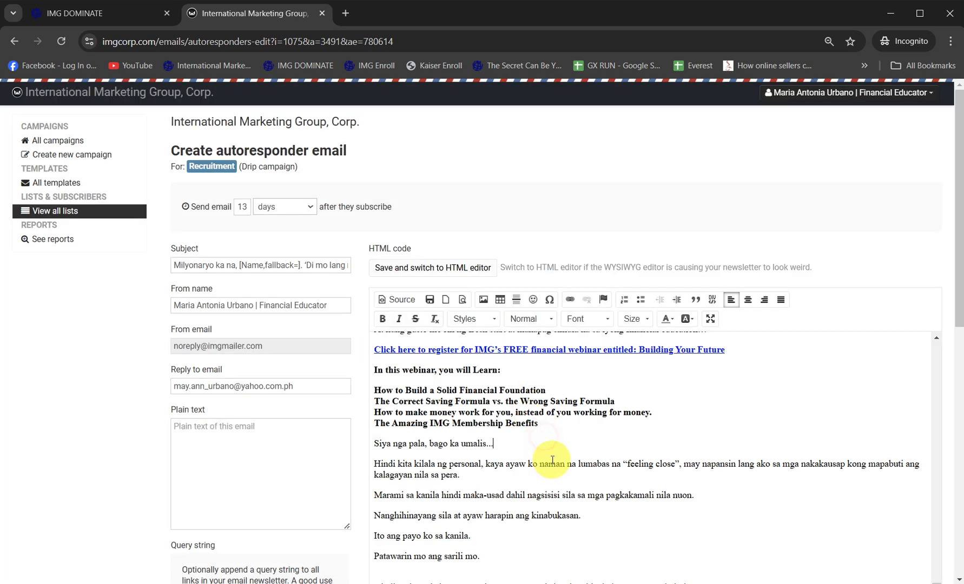
- Bold the 'Register ka dito. Tuloy natin ang usapan.' line and link it to the funnel page
{"action": "scroll", "coordinate": [487, 476], "scroll_direction": "down", "scroll_amount": 5}
{"action": "scroll", "coordinate": [459, 421], "scroll_direction": "down", "scroll_amount": 5}
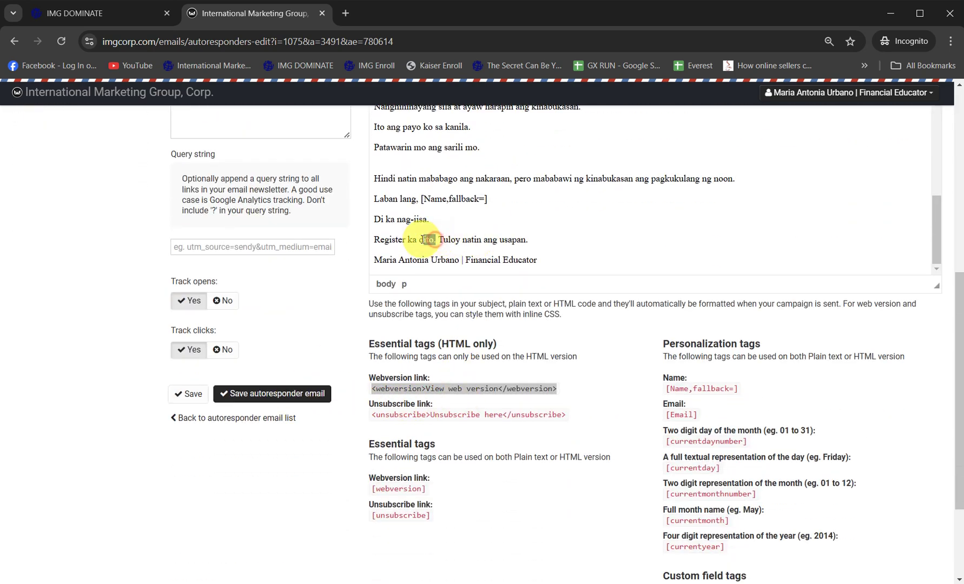
{"action": "left_click_drag", "start_coordinate": [521, 241], "coordinate": [431, 241]}
{"action": "left_click", "coordinate": [512, 260]}
{"action": "left_click_drag", "start_coordinate": [528, 241], "coordinate": [374, 239]}
{"action": "key", "text": "ctrl+b"}
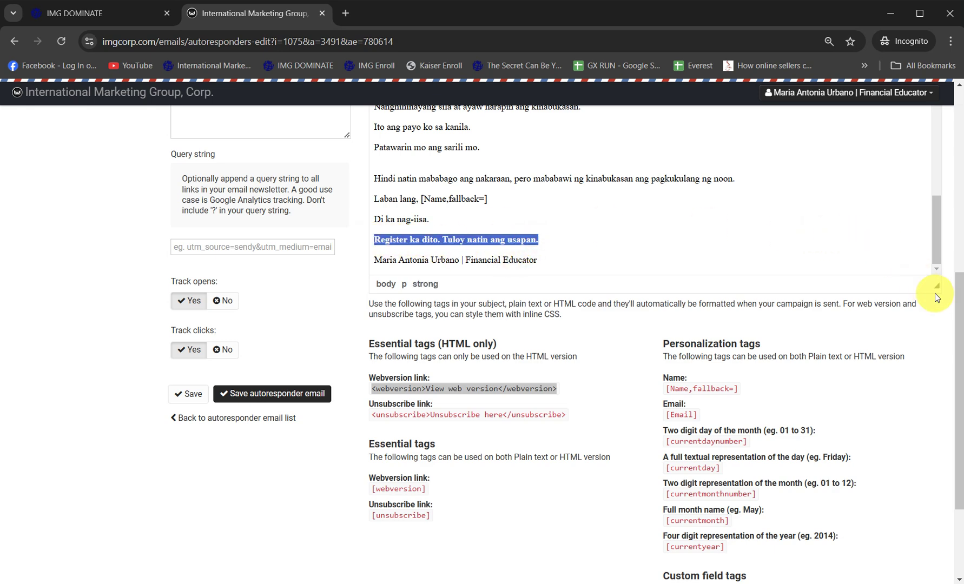
{"action": "left_click_drag", "start_coordinate": [961, 301], "coordinate": [961, 164]}
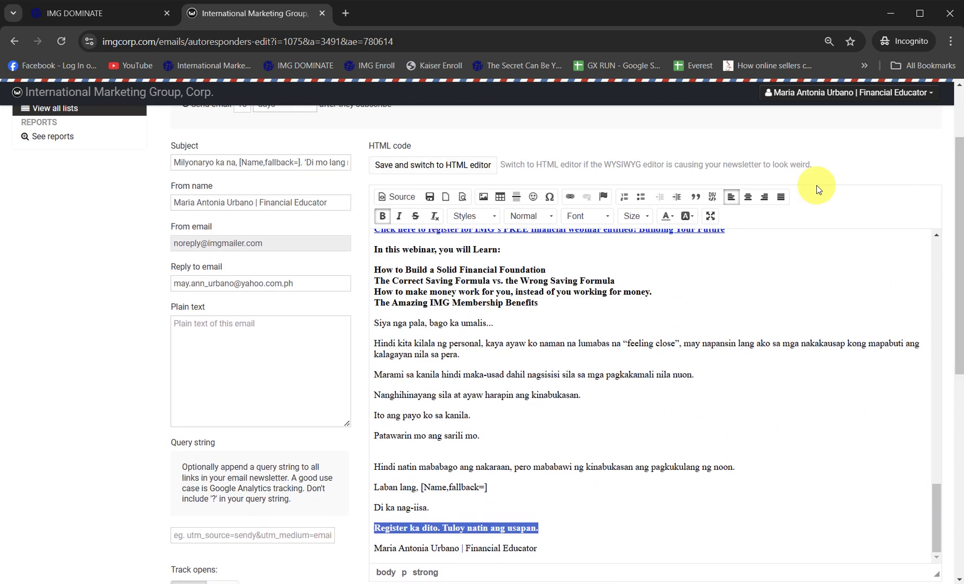
{"action": "left_click", "coordinate": [569, 196]}
{"action": "key", "text": "ctrl+v"}
{"action": "left_click", "coordinate": [511, 415]}
- Save the 13-day autoresponder email
{"action": "left_click", "coordinate": [430, 198]}
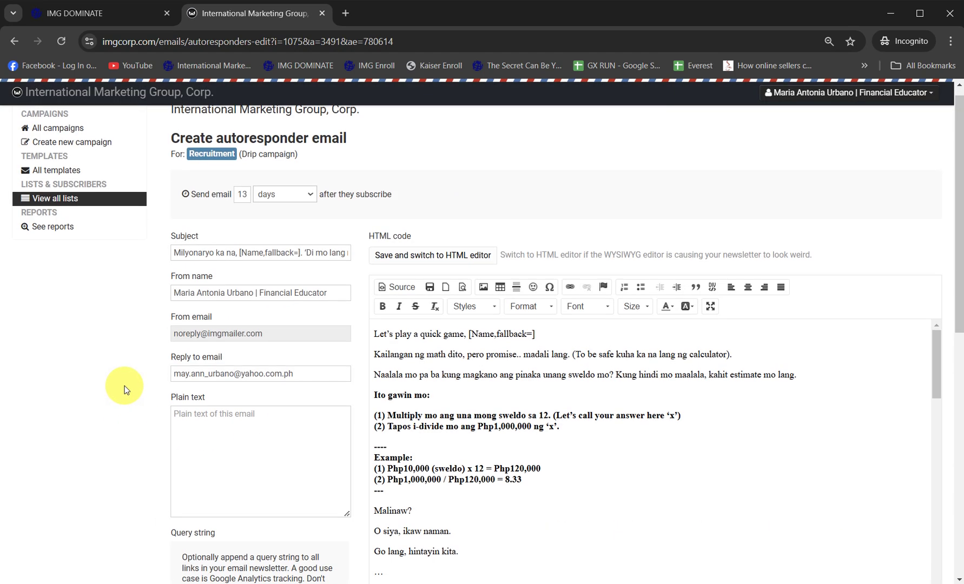
{"action": "scroll", "coordinate": [409, 345], "scroll_direction": "down", "scroll_amount": 10}
{"action": "scroll", "coordinate": [486, 339], "scroll_direction": "down", "scroll_amount": 10}
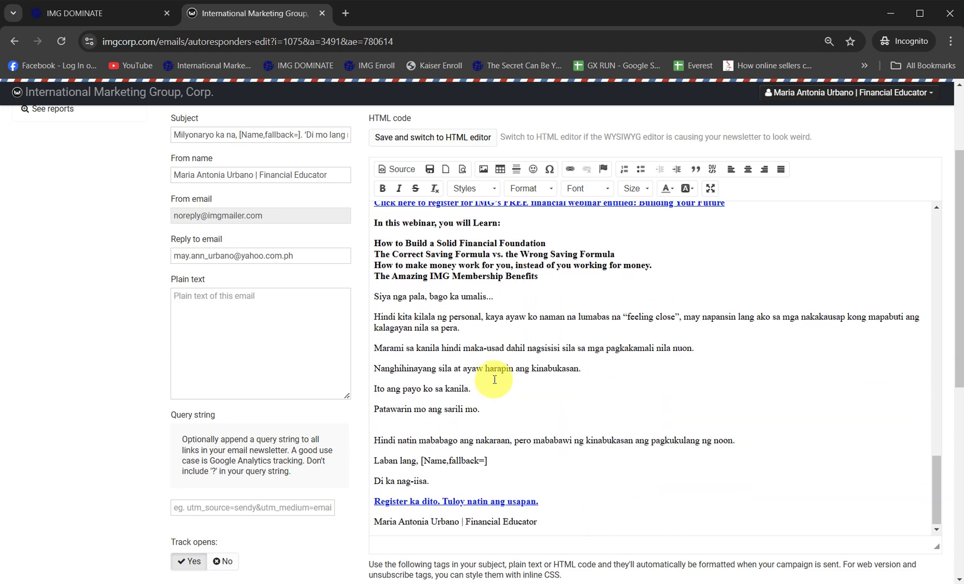
{"action": "scroll", "coordinate": [515, 355], "scroll_direction": "down", "scroll_amount": 5}
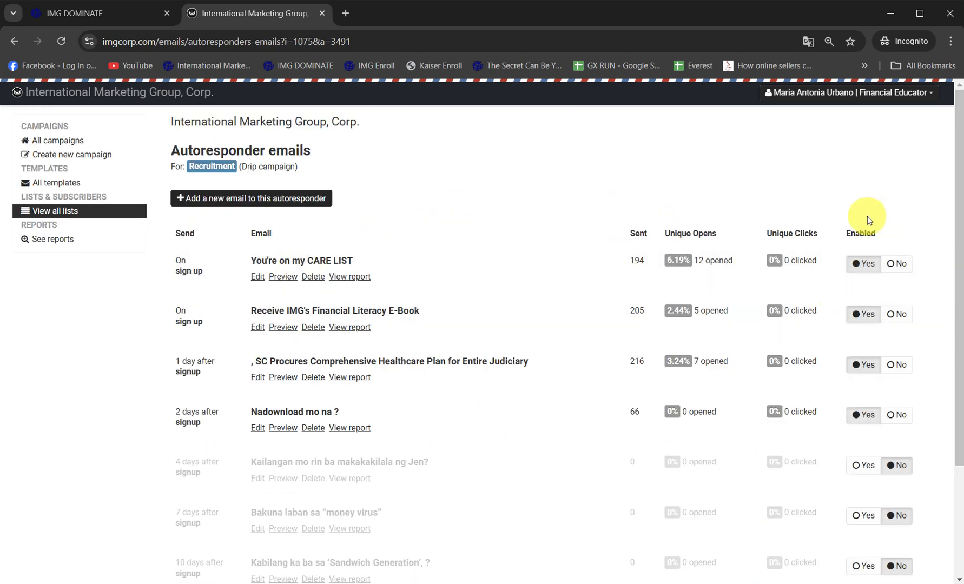
- Add another Recruitment drip email scheduled for 17 days after subscribing
{"action": "scroll", "coordinate": [739, 366], "scroll_direction": "down", "scroll_amount": 3}
{"action": "scroll", "coordinate": [535, 383], "scroll_direction": "up", "scroll_amount": 3}
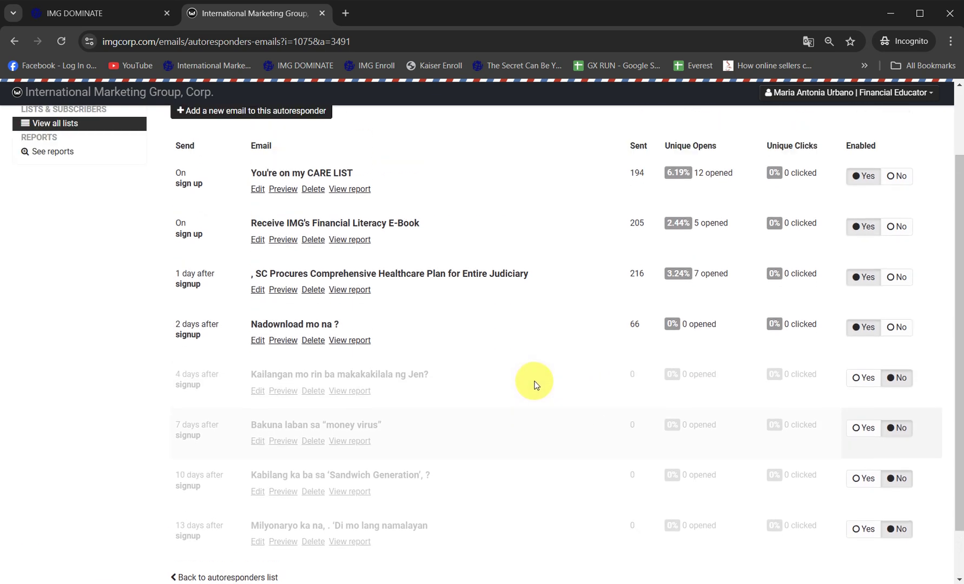
{"action": "left_click", "coordinate": [275, 192]}
{"action": "left_click", "coordinate": [266, 207]}
{"action": "left_click", "coordinate": [262, 265]}
{"action": "type", "text": "7"}
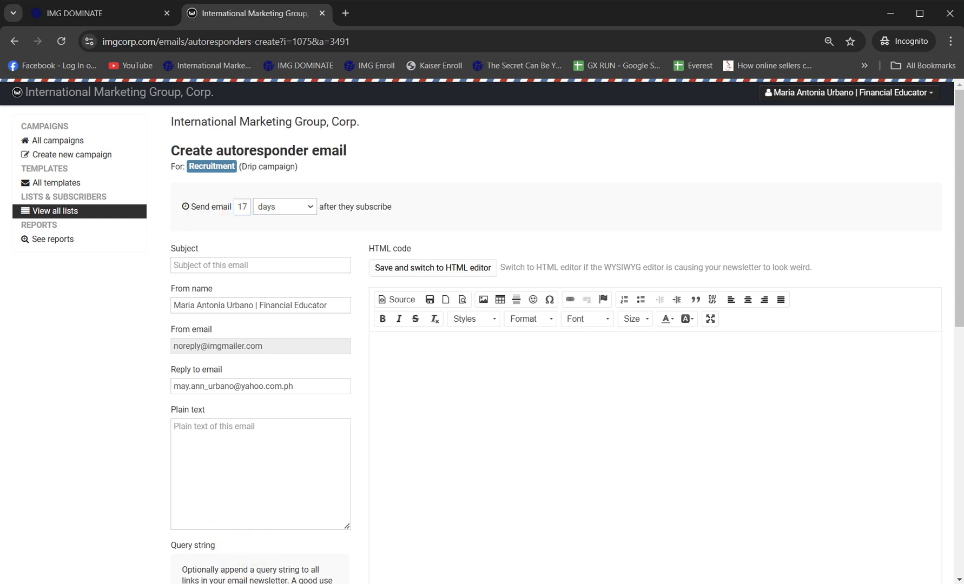
- Copy the MOST 18 email text from the drafts notes into the email body
{"action": "key", "text": "alt+Tab"}
{"action": "left_click_drag", "start_coordinate": [194, 308], "coordinate": [309, 385]}
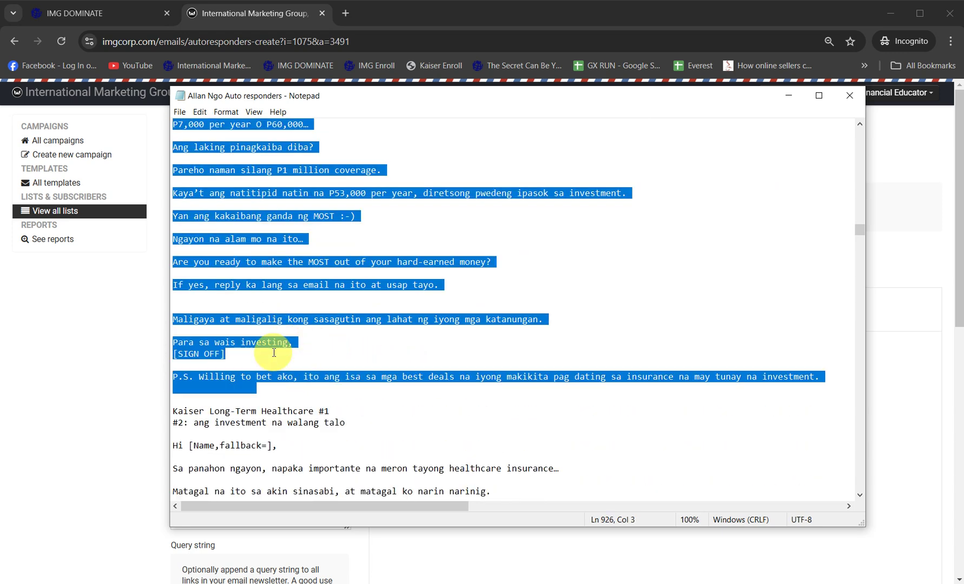
{"action": "scroll", "coordinate": [273, 352], "scroll_direction": "down", "scroll_amount": 1}
{"action": "right_click", "coordinate": [268, 226]}
{"action": "key", "text": "Escape"}
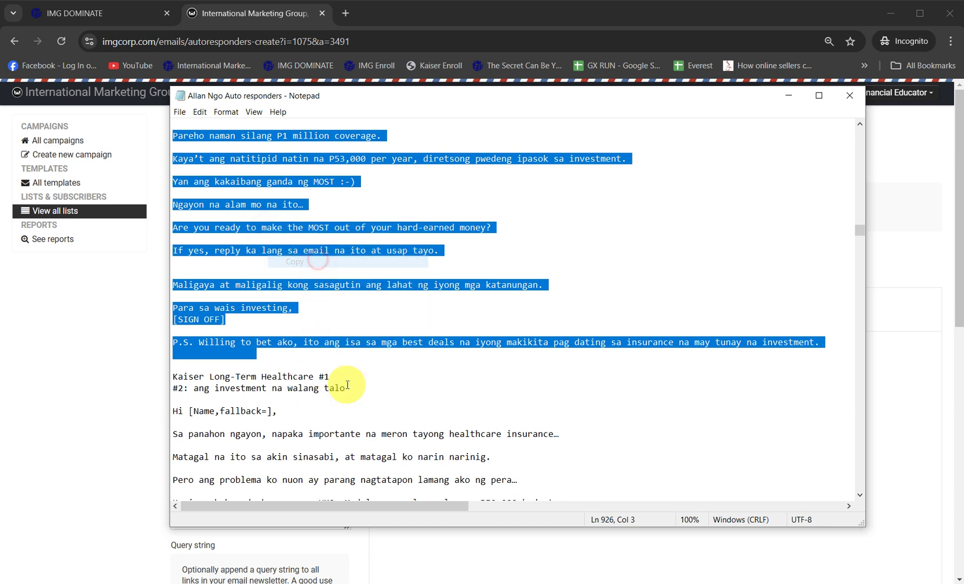
{"action": "scroll", "coordinate": [341, 379], "scroll_direction": "down", "scroll_amount": 2}
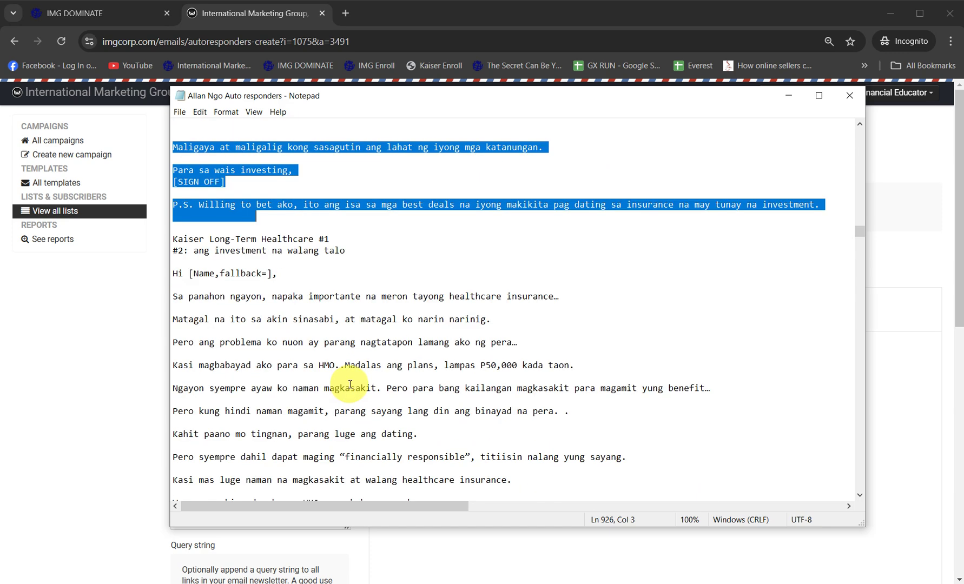
{"action": "left_click", "coordinate": [112, 374]}
{"action": "key", "text": "ctrl+v"}
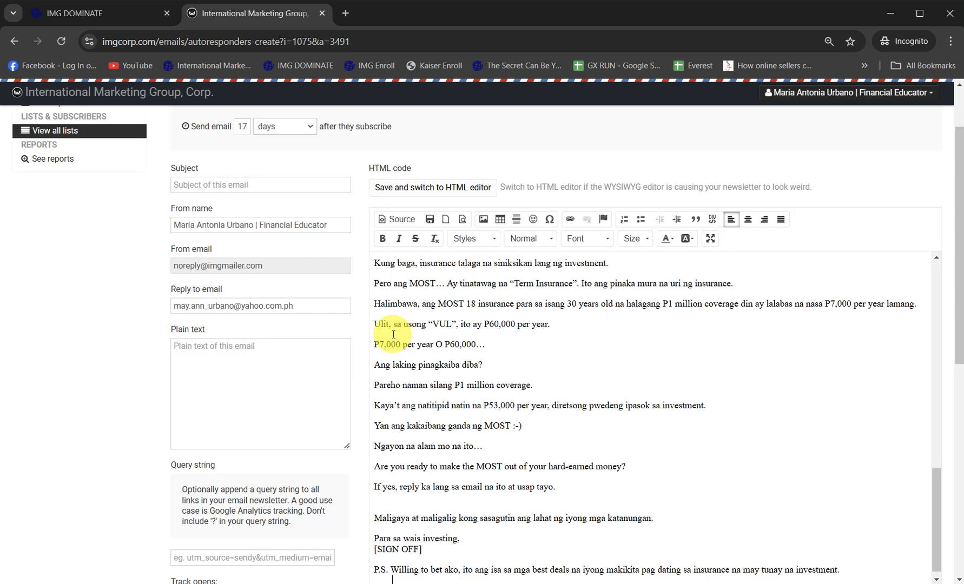
- Replace the [SIGN OFF] placeholder with the sender's From name on its own line
{"action": "triple_click", "coordinate": [247, 225]}
{"action": "key", "text": "ctrl+c"}
{"action": "left_click_drag", "start_coordinate": [434, 532], "coordinate": [344, 527]}
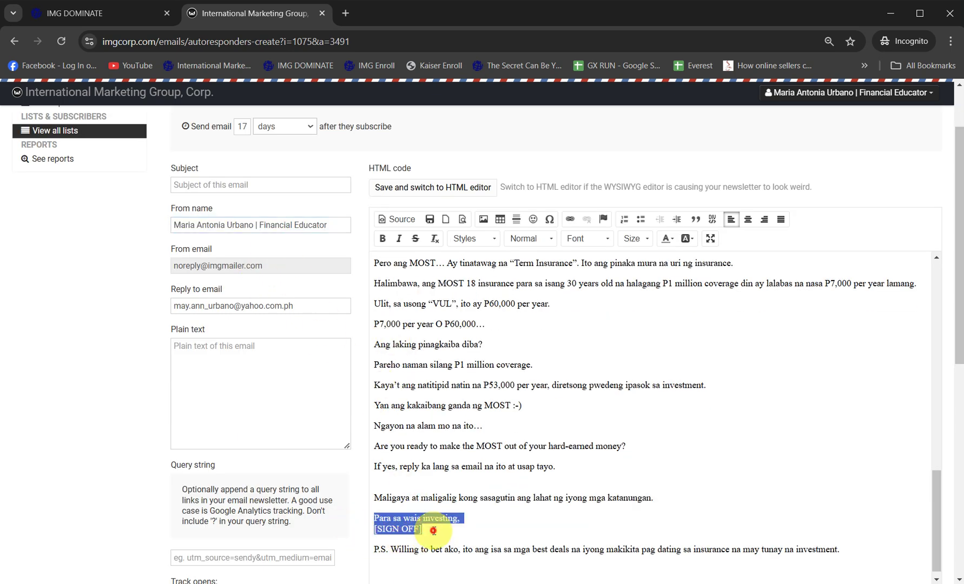
{"action": "left_click_drag", "start_coordinate": [430, 531], "coordinate": [359, 529]}
{"action": "key", "text": "ctrl+v"}
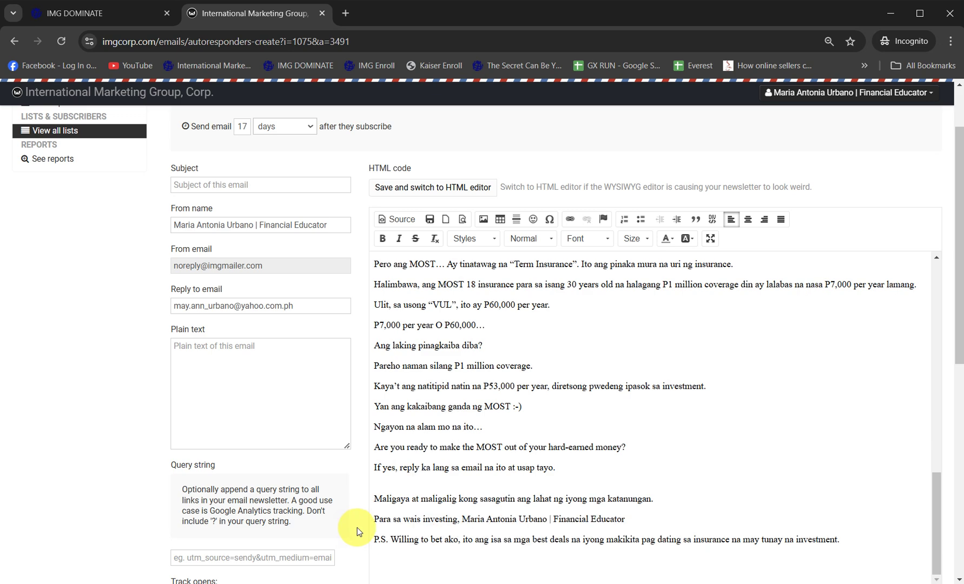
{"action": "left_click", "coordinate": [461, 518]}
{"action": "key", "text": "Return"}
- Move the top line 'How to make the MOST from your ipon' into the Subject and save
{"action": "key", "text": "ctrl+Home"}
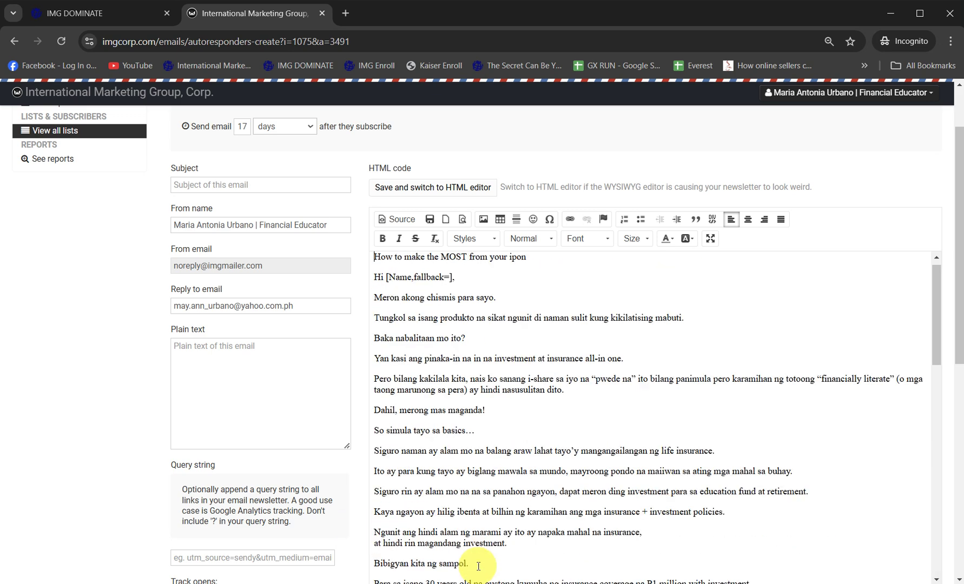
{"action": "key", "text": "shift+Up"}
{"action": "key", "text": "ctrl+x"}
{"action": "left_click", "coordinate": [238, 183]}
{"action": "key", "text": "ctrl+v"}
{"action": "left_click", "coordinate": [430, 219]}
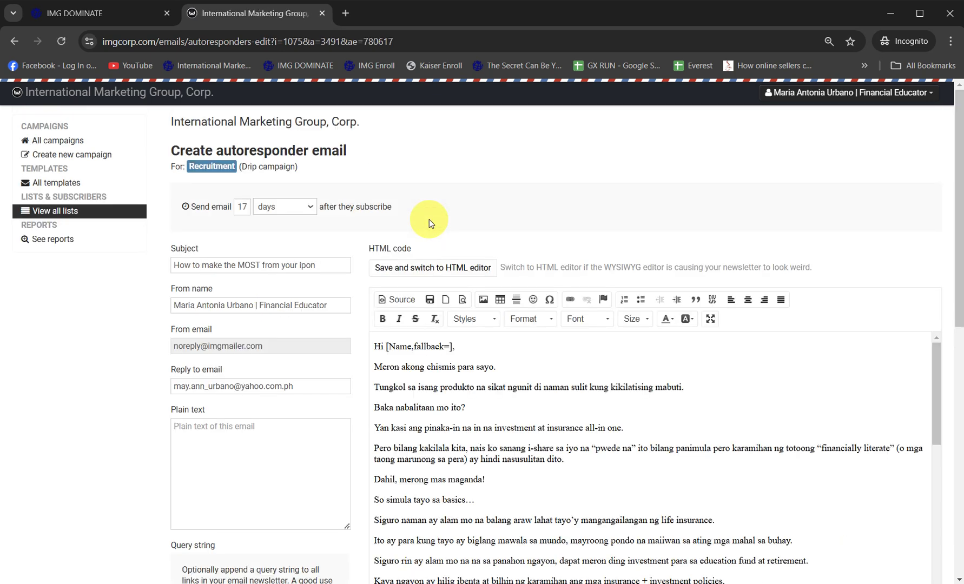
- Copy the most18 funnel page address from My Funnels
{"action": "left_click", "coordinate": [130, 17]}
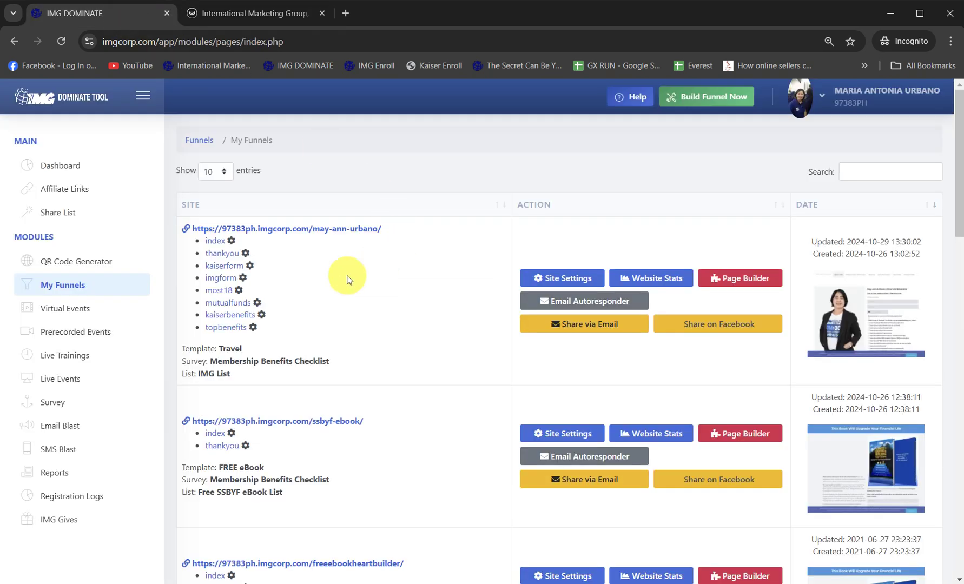
{"action": "left_click", "coordinate": [222, 289]}
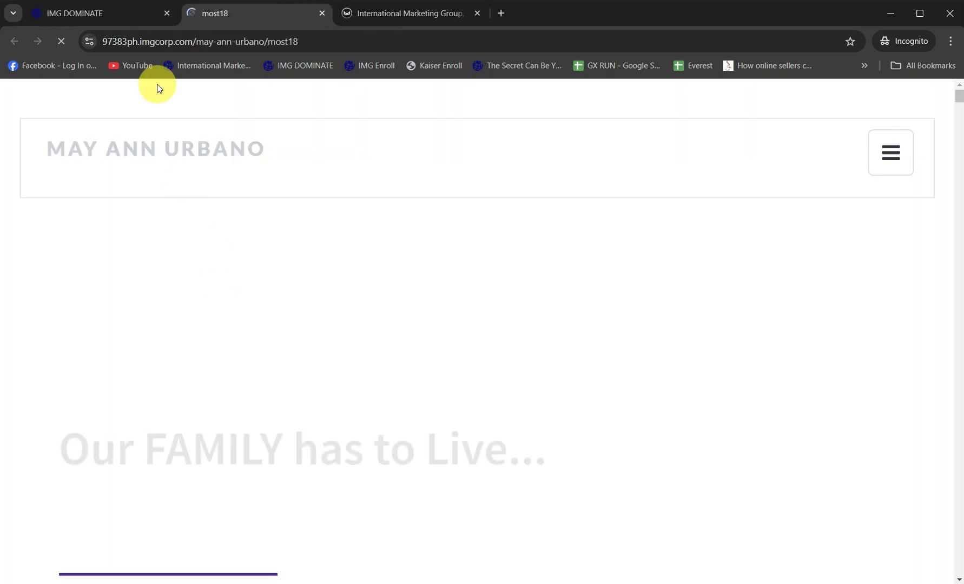
{"action": "right_click", "coordinate": [172, 46]}
{"action": "left_click", "coordinate": [216, 140]}
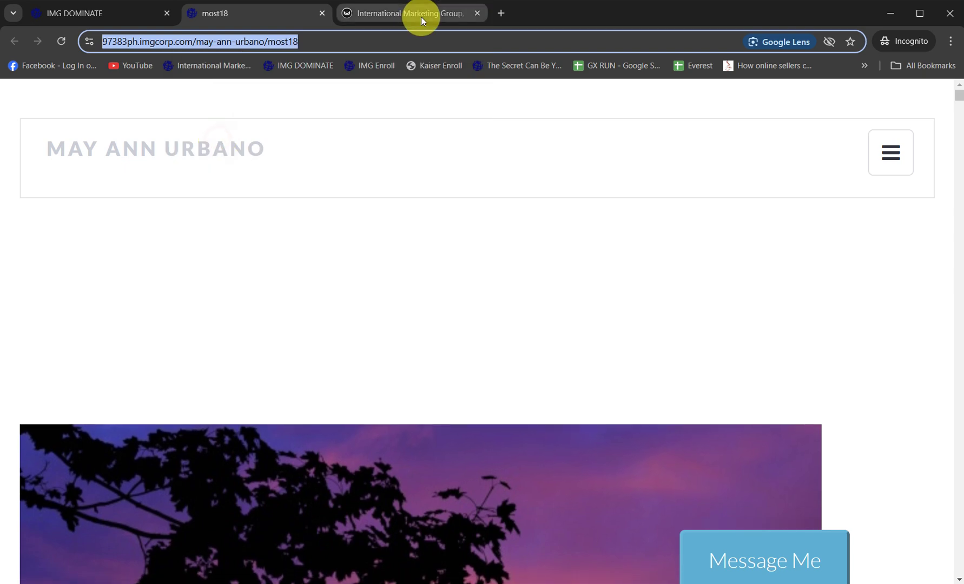
{"action": "left_click", "coordinate": [420, 15]}
- Bold the MOST 18 benefit paragraphs through 'Guaranteed na kikita ang iyong pera.' and add a blank line
{"action": "left_click", "coordinate": [621, 427]}
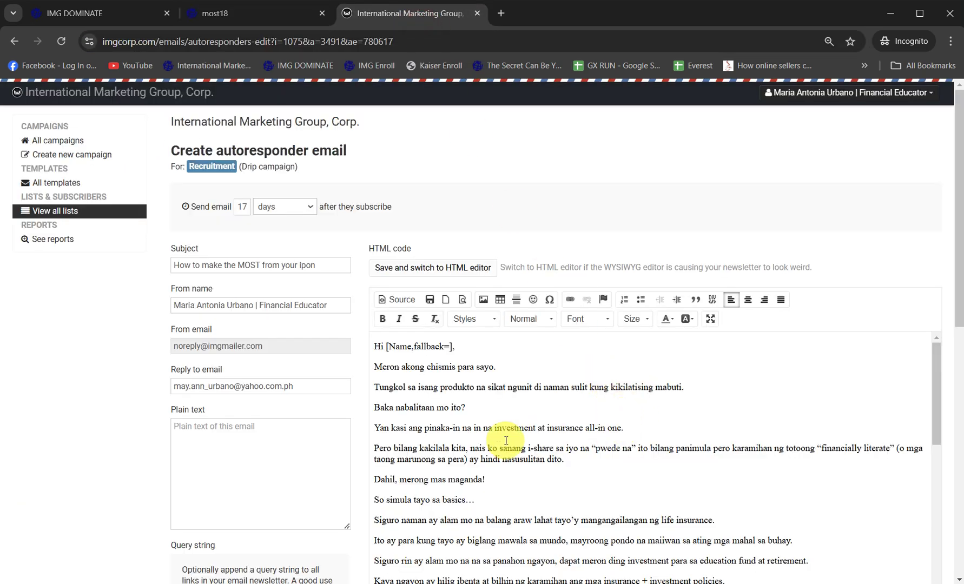
{"action": "scroll", "coordinate": [533, 503], "scroll_direction": "down", "scroll_amount": 10}
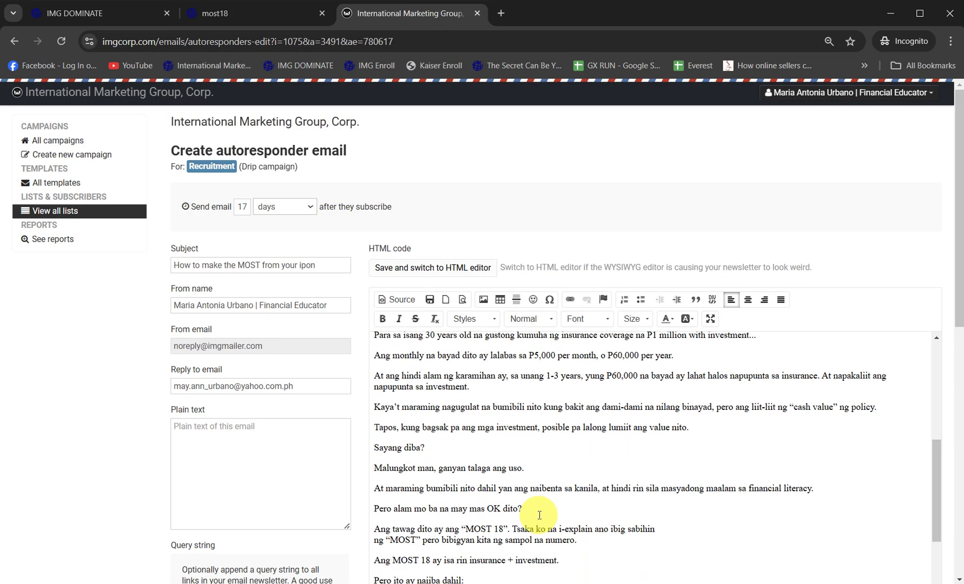
{"action": "scroll", "coordinate": [523, 501], "scroll_direction": "down", "scroll_amount": 2}
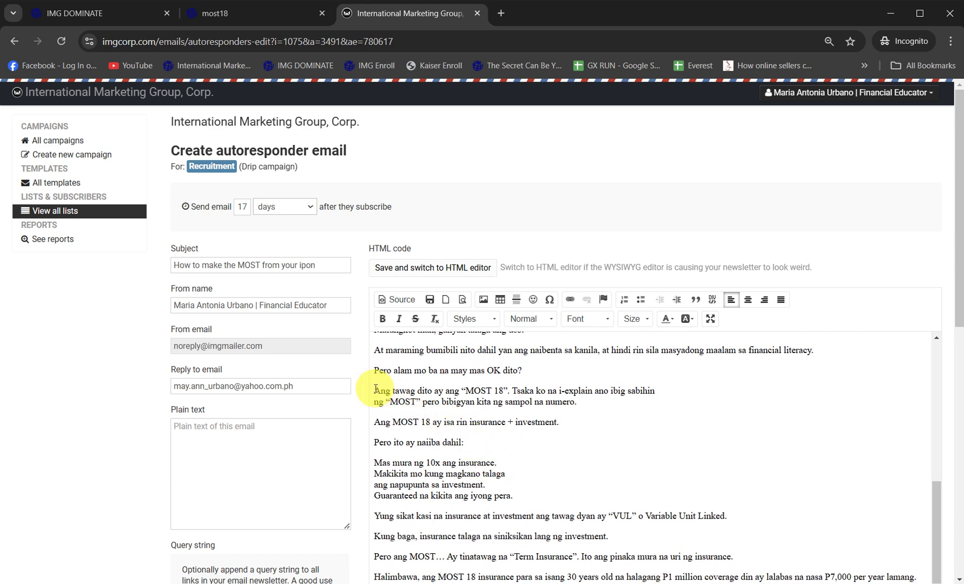
{"action": "left_click_drag", "start_coordinate": [377, 391], "coordinate": [536, 497]}
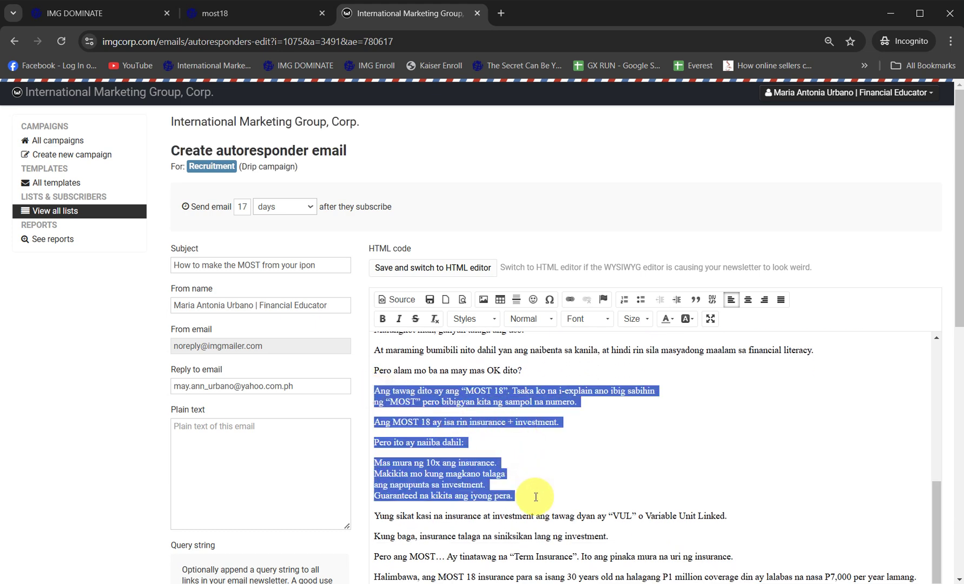
{"action": "key", "text": "ctrl+b"}
{"action": "left_click", "coordinate": [536, 496]}
{"action": "key", "text": "Return"}
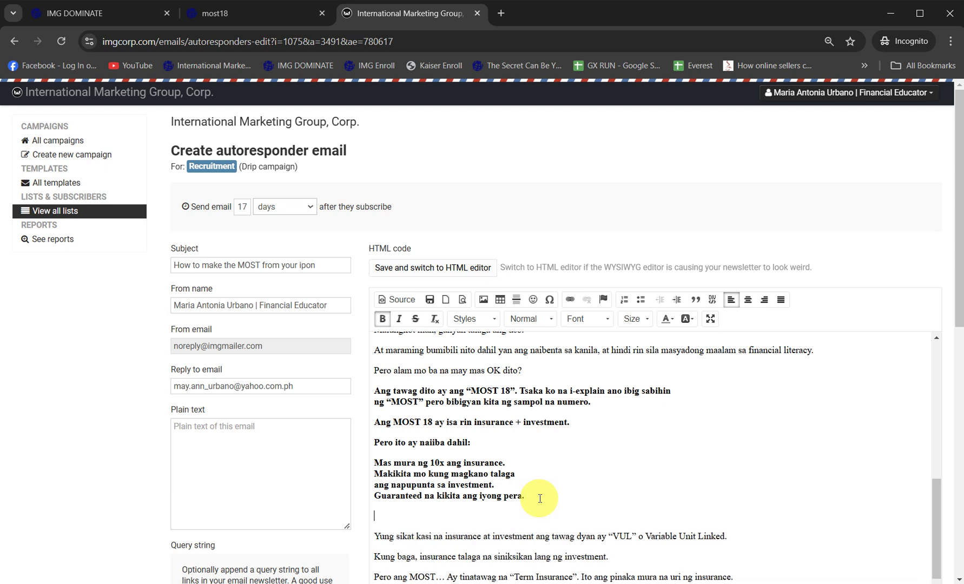
{"action": "left_click", "coordinate": [920, 13]}
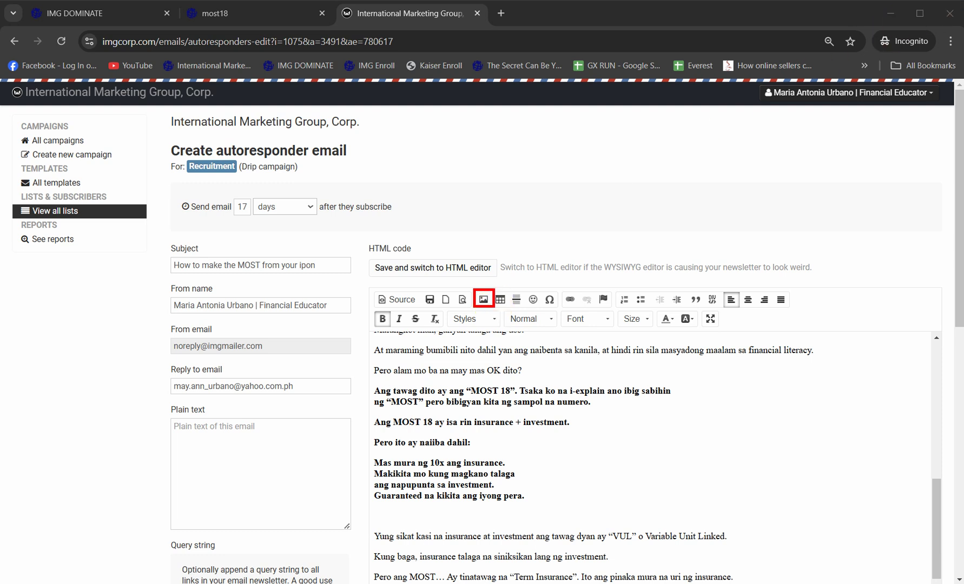
- Open the email's image properties dialog on its Upload tab
{"action": "left_click_drag", "start_coordinate": [407, 230], "coordinate": [479, 299]}
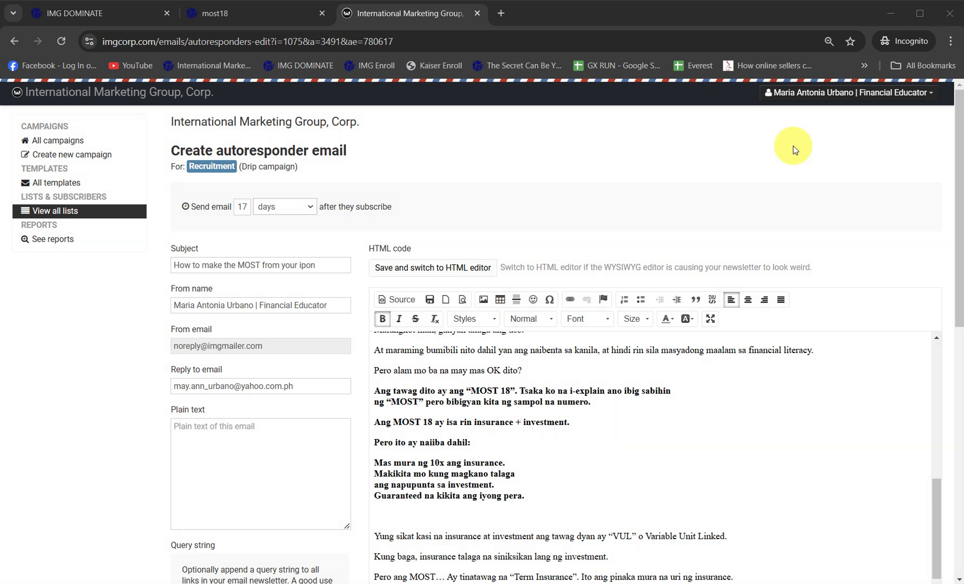
{"action": "left_click", "coordinate": [483, 299]}
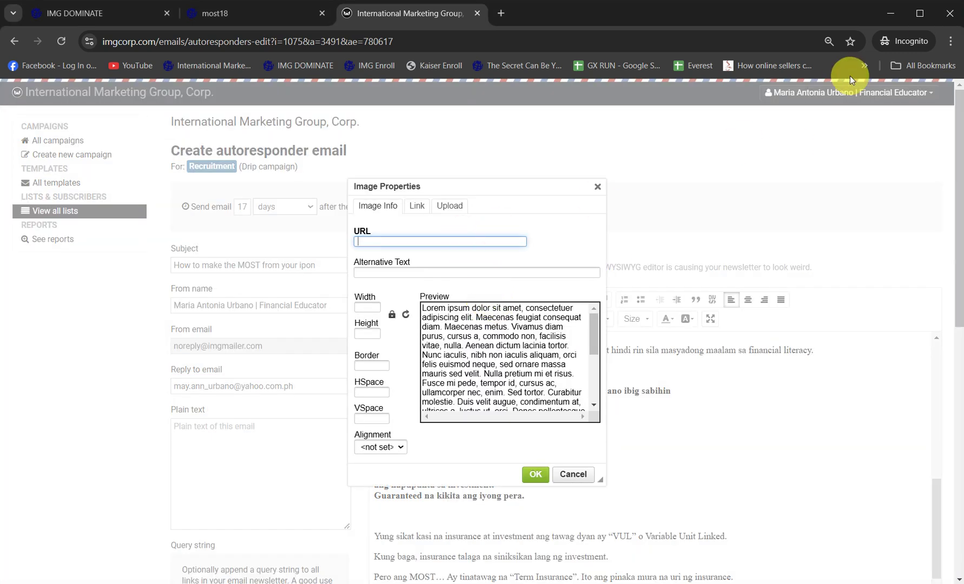
{"action": "left_click_drag", "start_coordinate": [429, 195], "coordinate": [474, 212]}
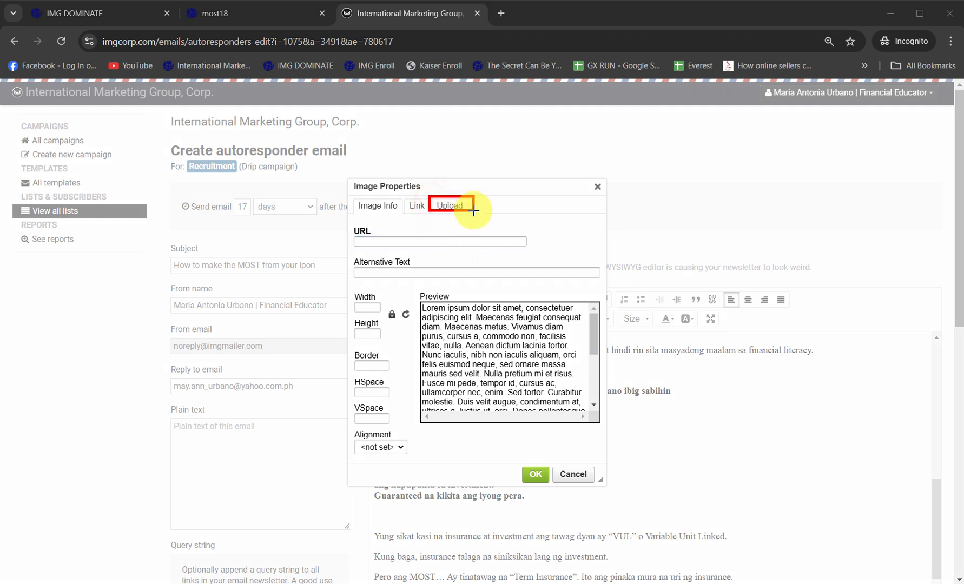
{"action": "left_click", "coordinate": [452, 207]}
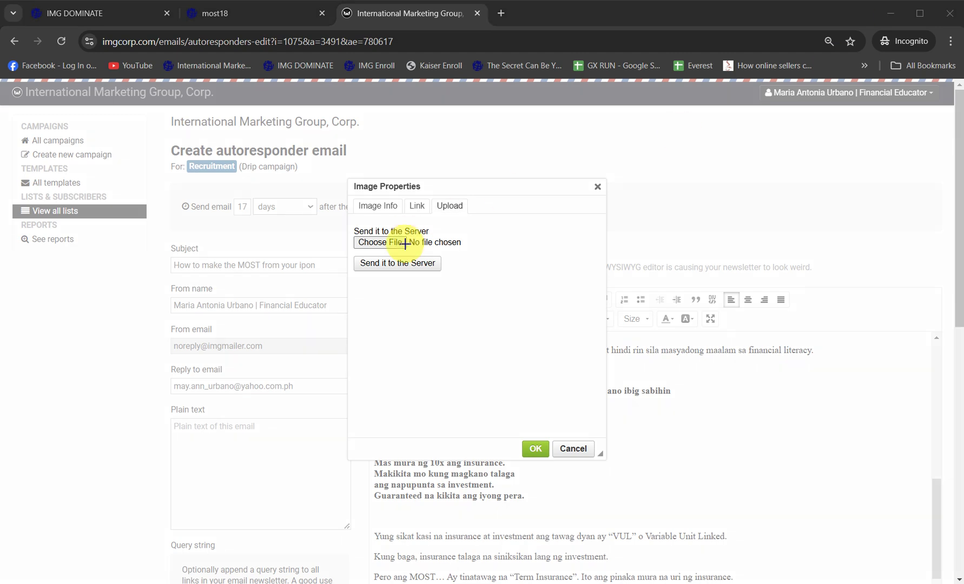
- Search Pictures for 'most', preview 1_MOST18.png, and choose it as the upload file
{"action": "left_click_drag", "start_coordinate": [342, 232], "coordinate": [407, 251]}
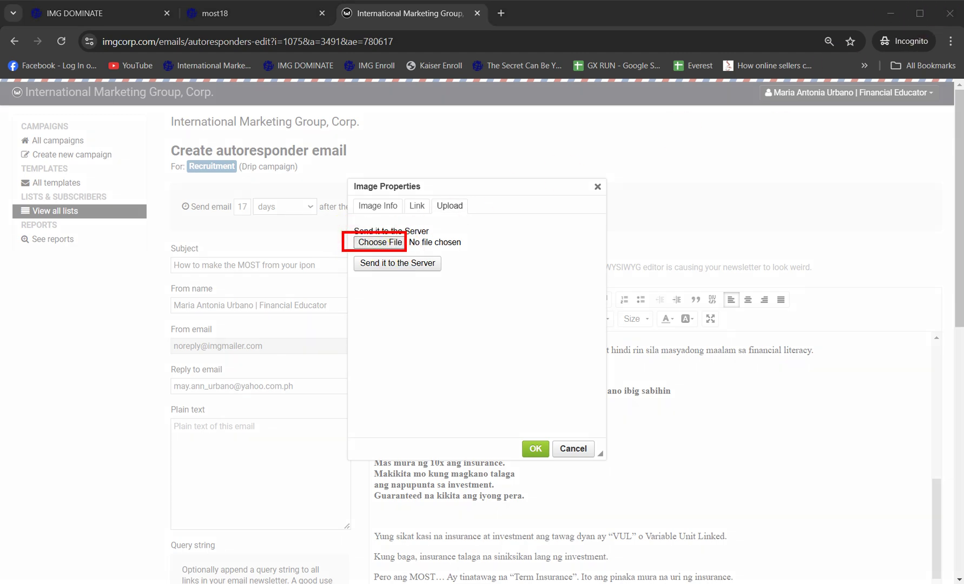
{"action": "left_click", "coordinate": [379, 242]}
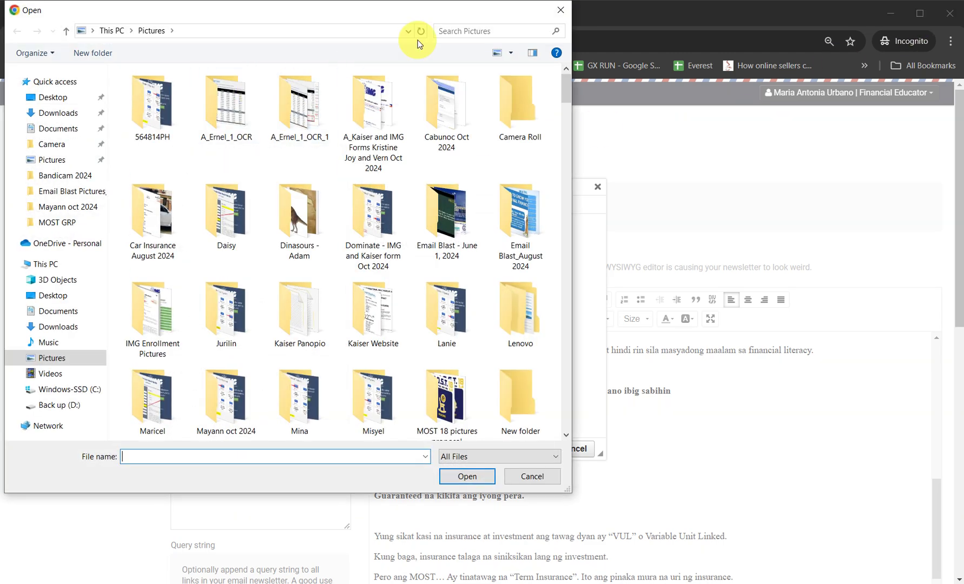
{"action": "left_click", "coordinate": [467, 27]}
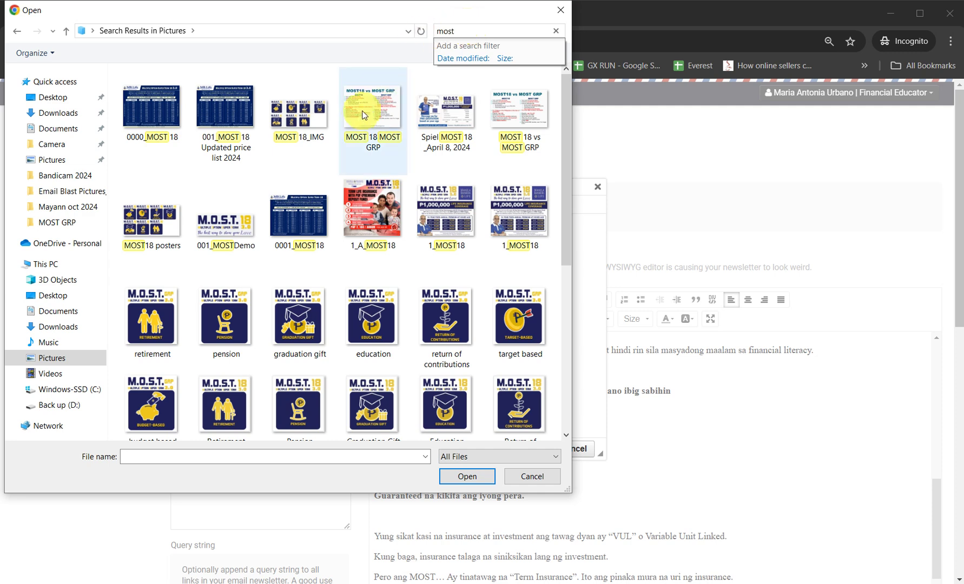
{"action": "left_click", "coordinate": [436, 220]}
{"action": "right_click", "coordinate": [441, 204]}
{"action": "left_click", "coordinate": [473, 241]}
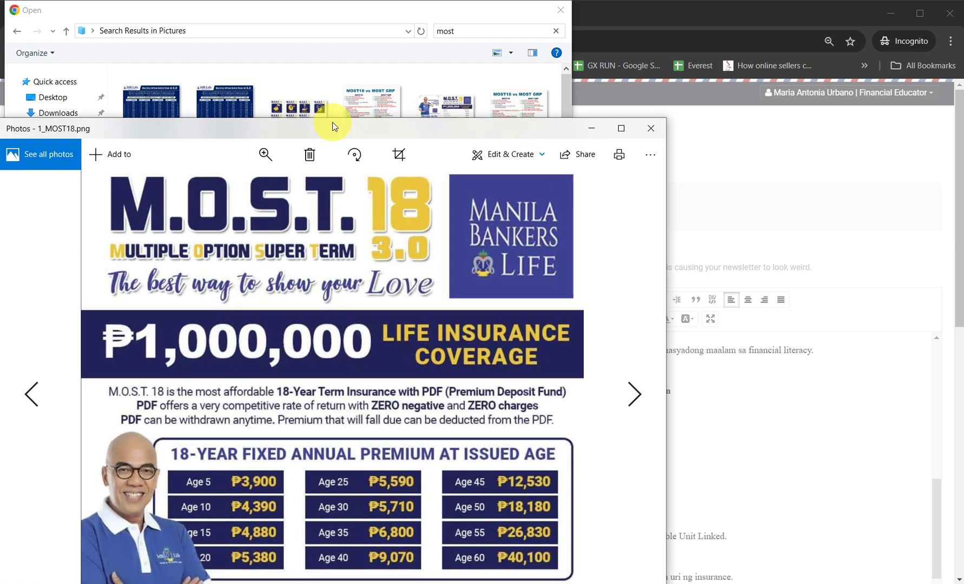
{"action": "left_click", "coordinate": [651, 134]}
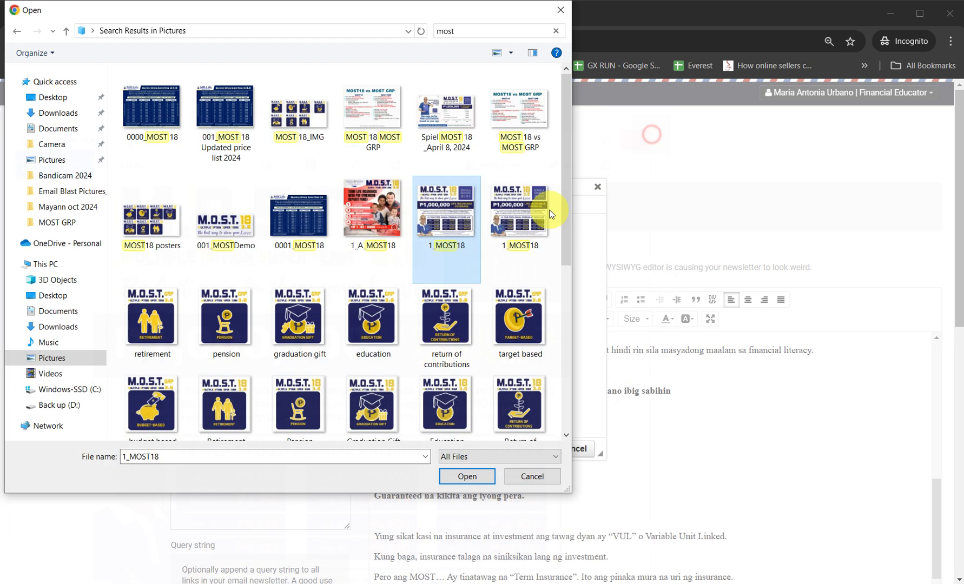
{"action": "left_click", "coordinate": [457, 478]}
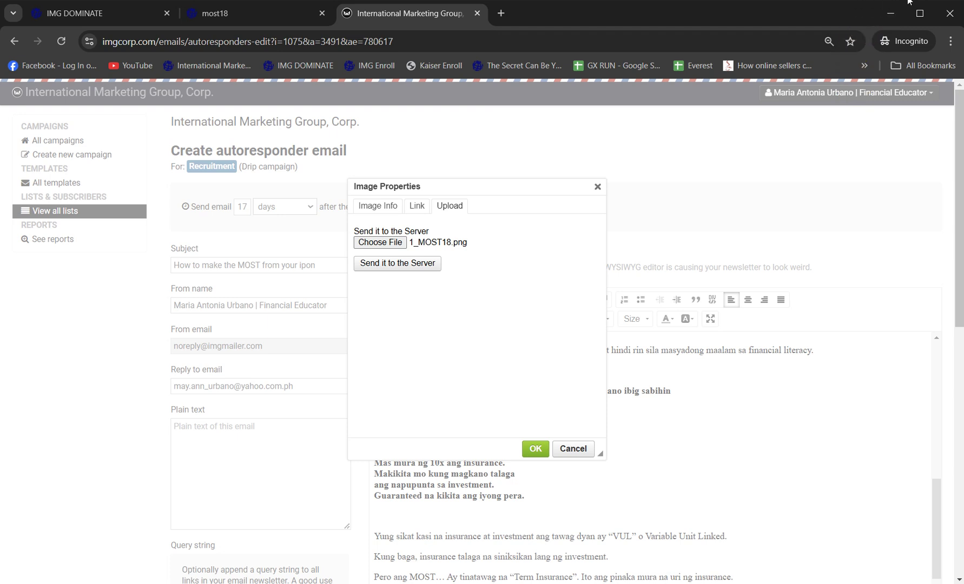
{"action": "left_click_drag", "start_coordinate": [348, 259], "coordinate": [448, 280]}
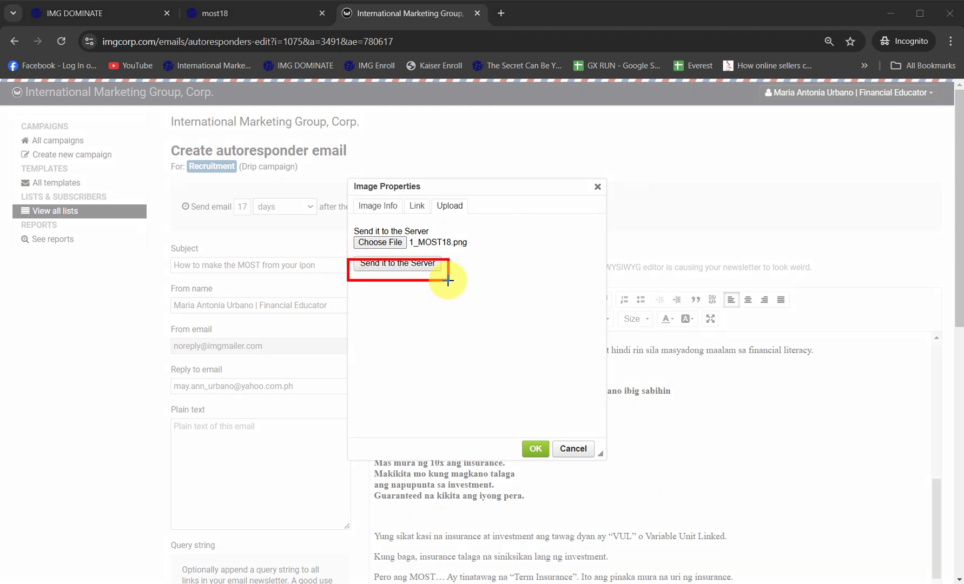
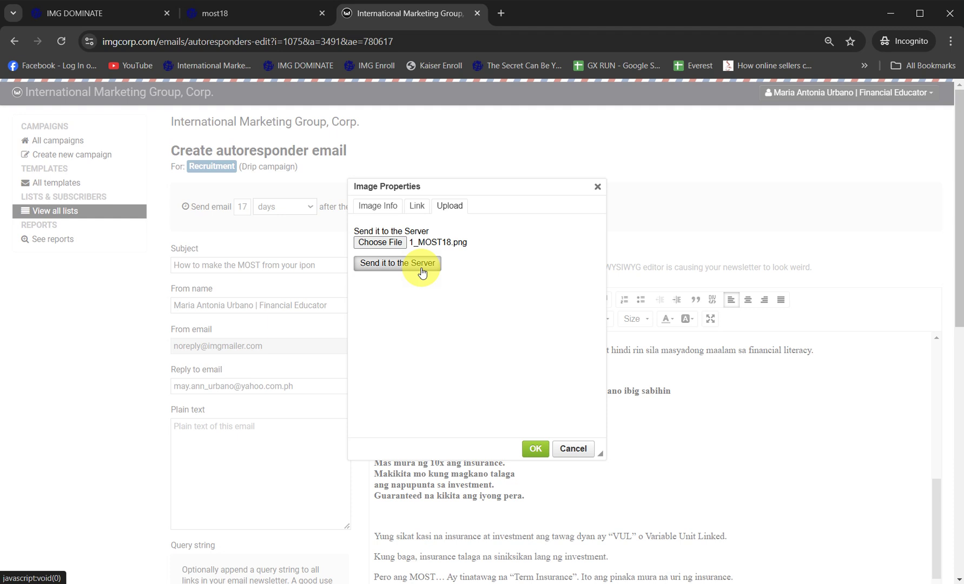
- Upload the MOST18 banner image and insert it into the 17-day email
{"action": "left_click", "coordinate": [423, 272]}
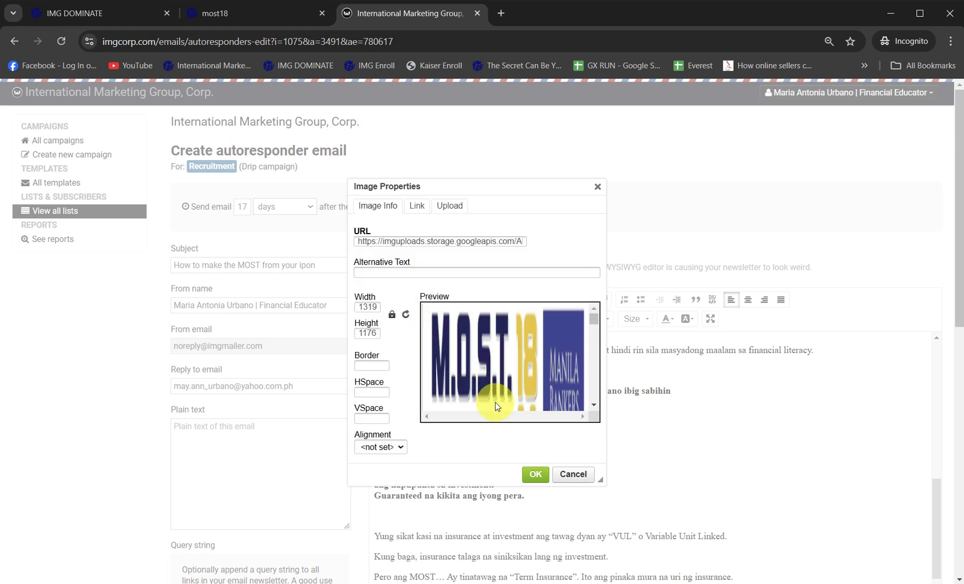
{"action": "left_click", "coordinate": [533, 475]}
{"action": "scroll", "coordinate": [639, 423], "scroll_direction": "down", "scroll_amount": 3}
{"action": "scroll", "coordinate": [633, 468], "scroll_direction": "up", "scroll_amount": 8}
{"action": "scroll", "coordinate": [624, 420], "scroll_direction": "up", "scroll_amount": 5}
{"action": "scroll", "coordinate": [609, 431], "scroll_direction": "down", "scroll_amount": 4}
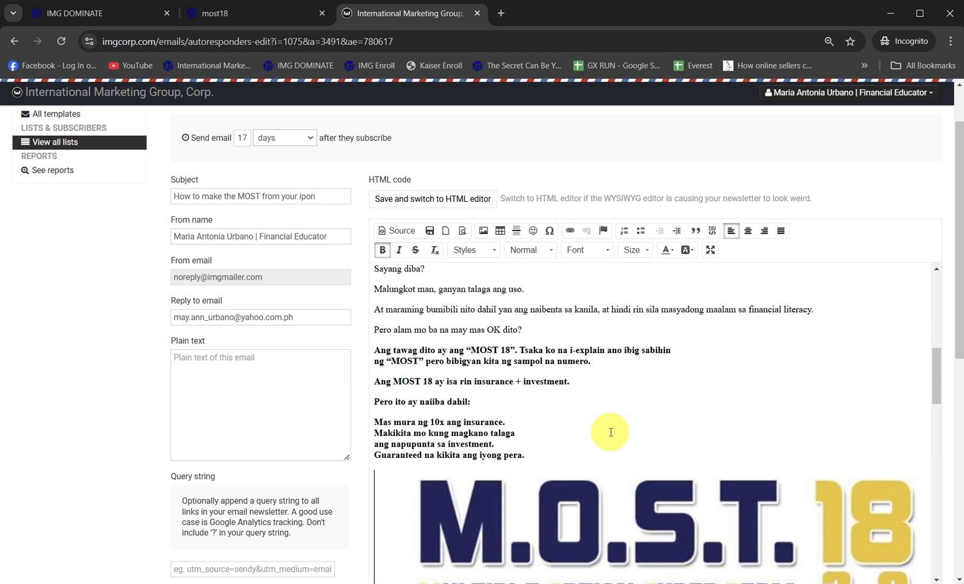
- Resize the MOST18 image to 750 px wide and save the email draft
{"action": "double_click", "coordinate": [610, 463]}
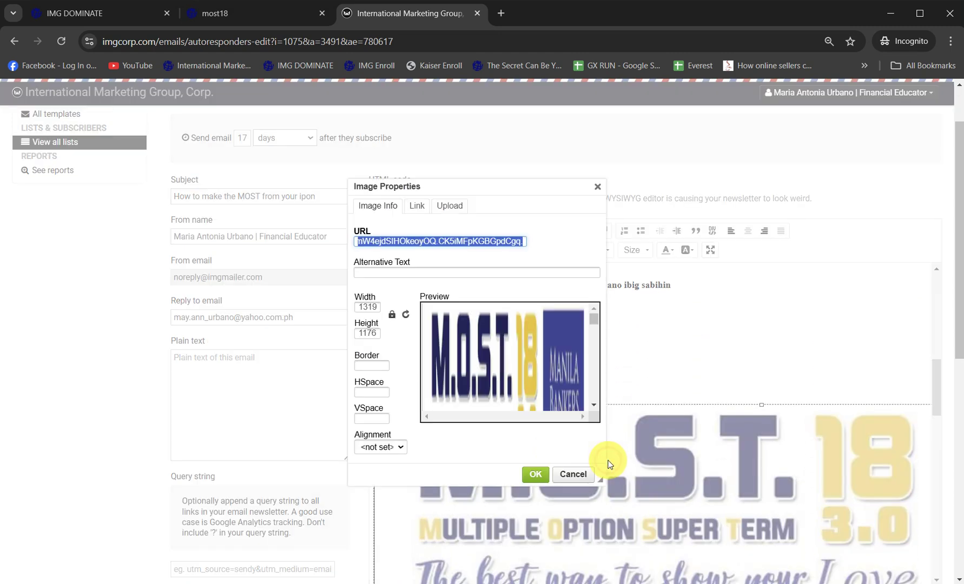
{"action": "double_click", "coordinate": [372, 307]}
{"action": "type", "text": "750"}
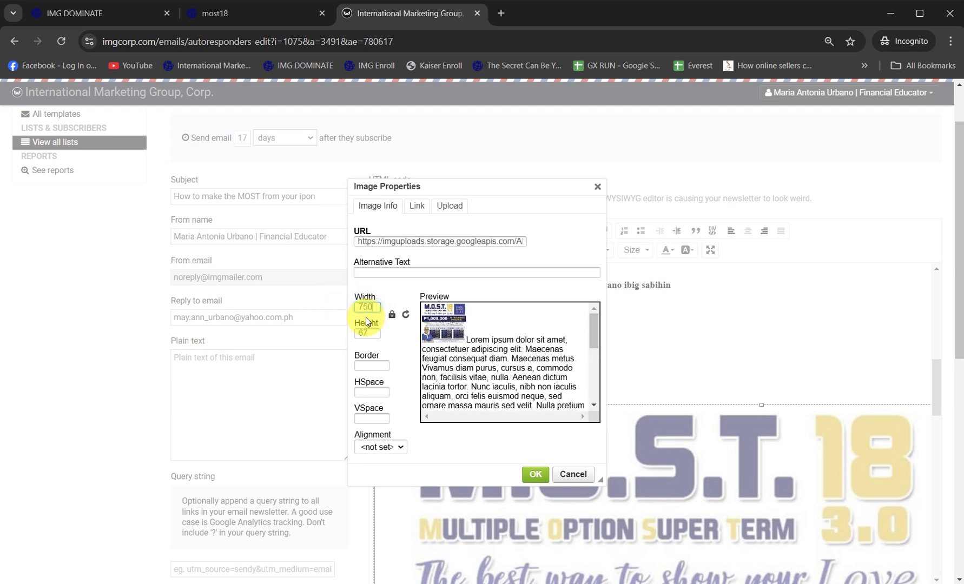
{"action": "key", "text": "Return"}
{"action": "scroll", "coordinate": [389, 335], "scroll_direction": "down", "scroll_amount": 5}
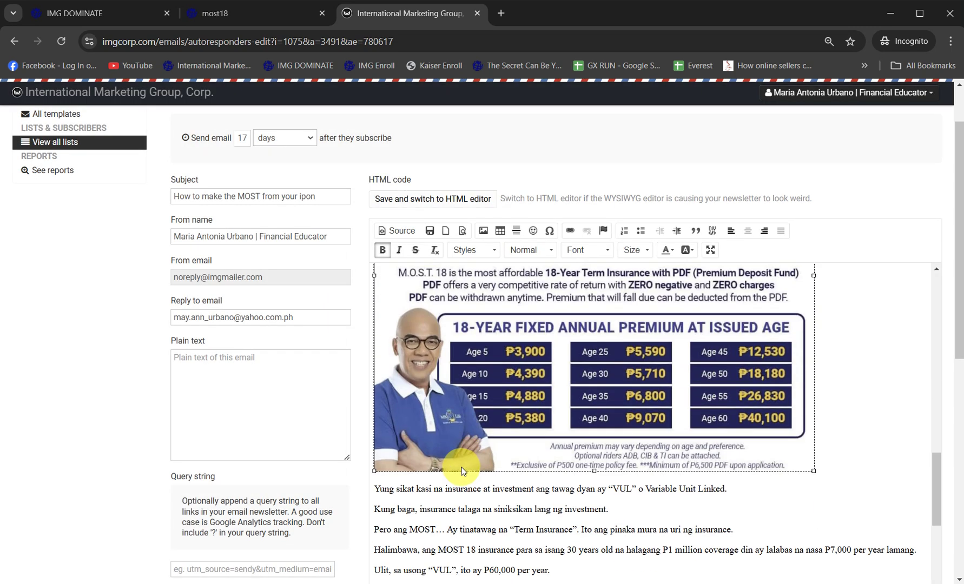
{"action": "left_click", "coordinate": [807, 499]}
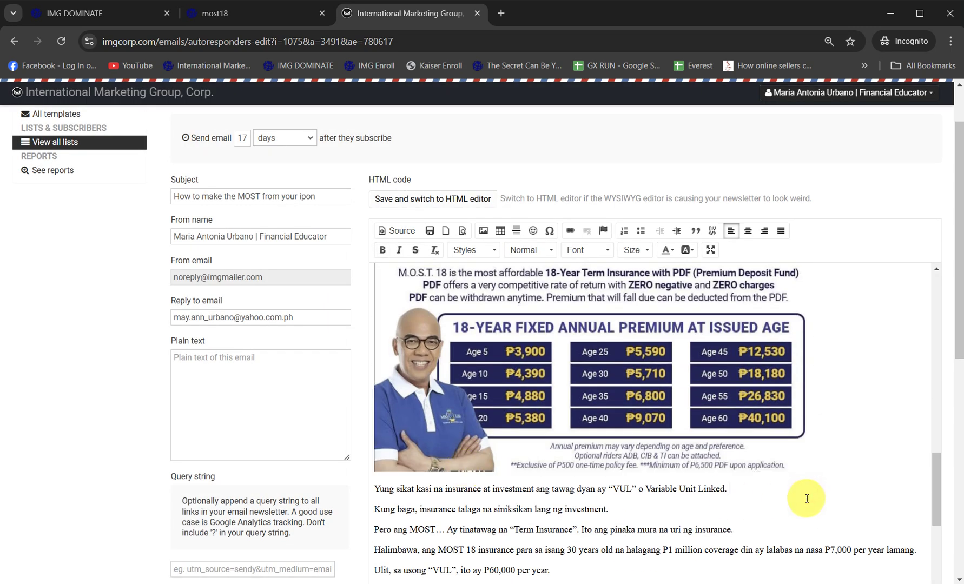
{"action": "left_click", "coordinate": [430, 231]}
{"action": "scroll", "coordinate": [748, 455], "scroll_direction": "down", "scroll_amount": 10}
{"action": "scroll", "coordinate": [748, 455], "scroll_direction": "down", "scroll_amount": 5}
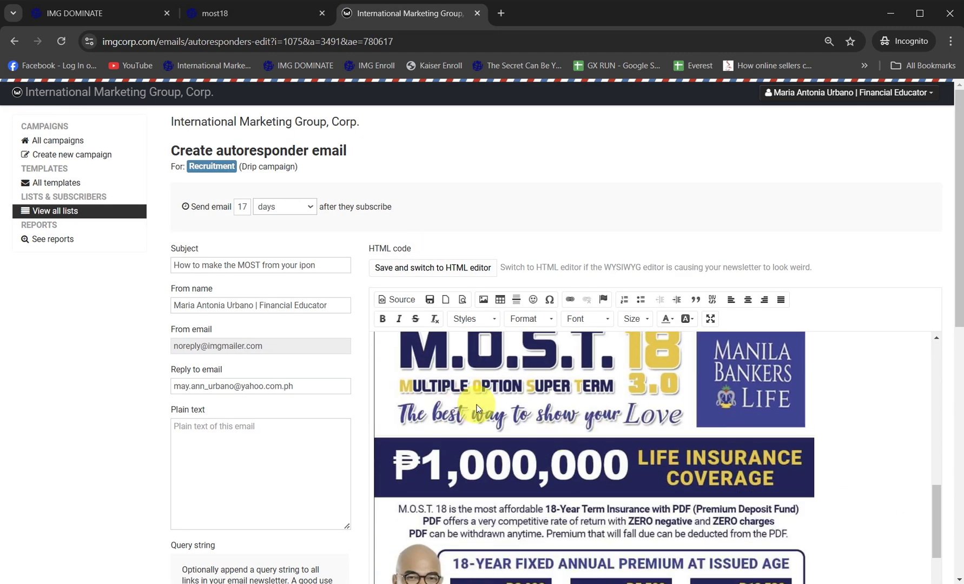
- Add a link to the M.O.S.T. 18 banner image and save the draft
{"action": "left_click", "coordinate": [621, 414]}
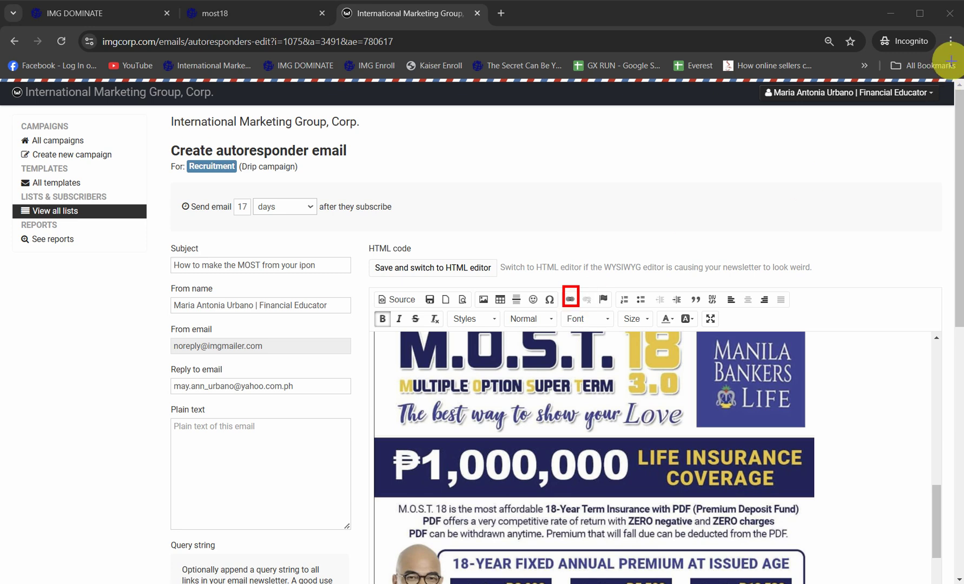
{"action": "left_click_drag", "start_coordinate": [518, 228], "coordinate": [567, 291]}
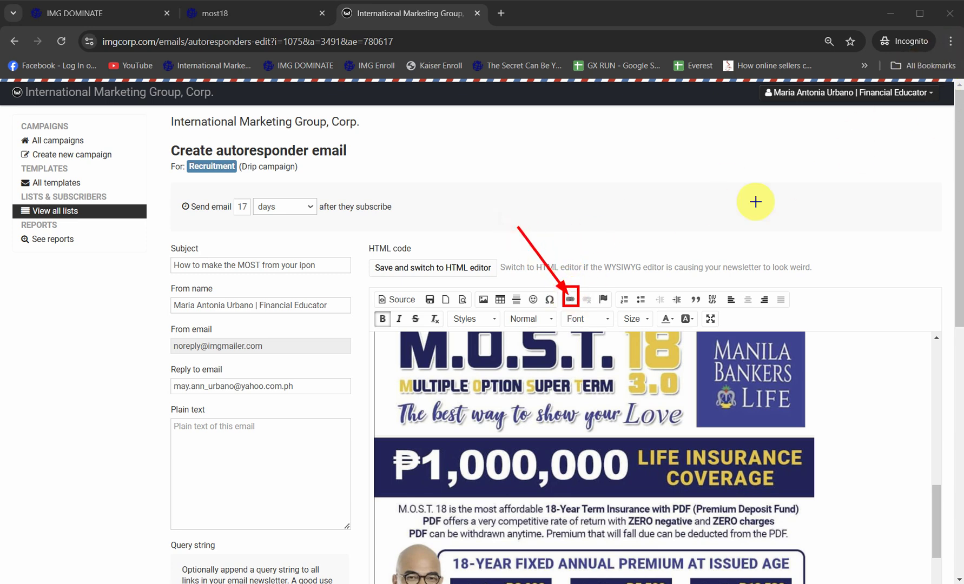
{"action": "left_click", "coordinate": [570, 303]}
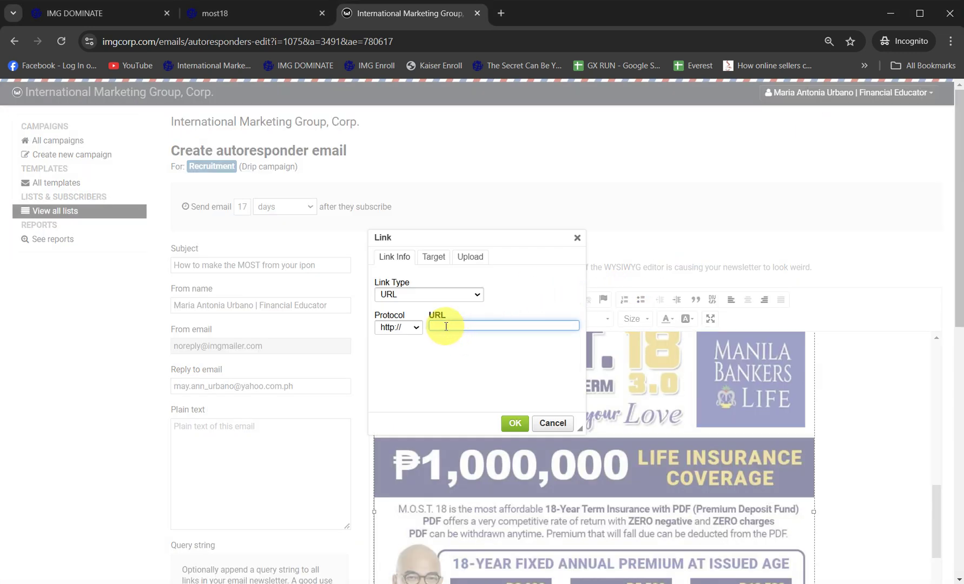
{"action": "left_click", "coordinate": [514, 424]}
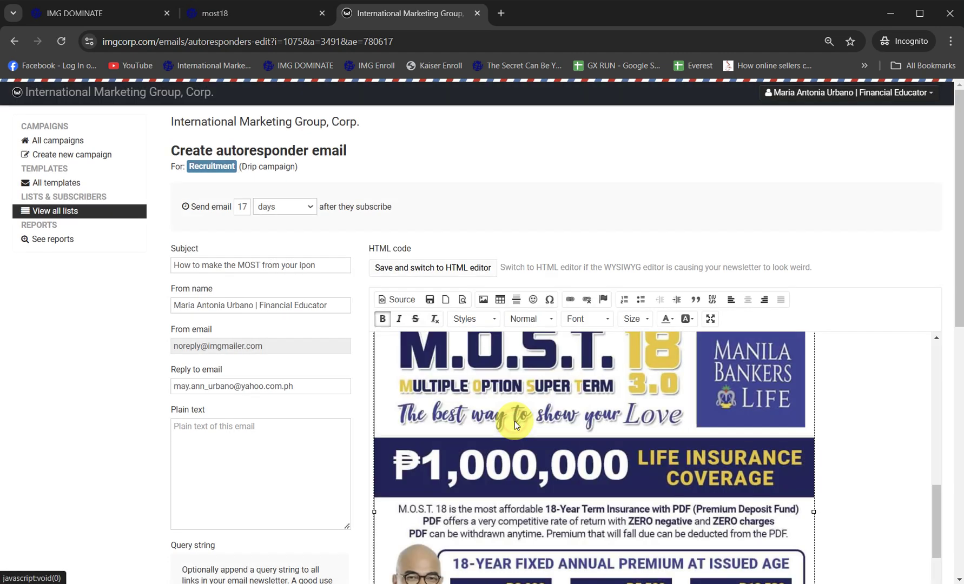
{"action": "left_click", "coordinate": [430, 300]}
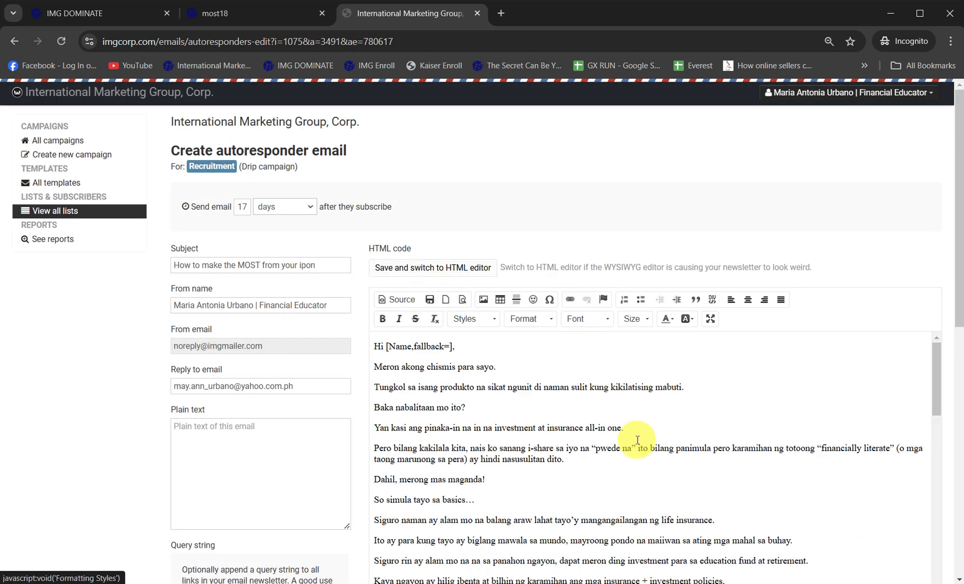
{"action": "scroll", "coordinate": [639, 487], "scroll_direction": "down", "scroll_amount": 10}
{"action": "scroll", "coordinate": [610, 498], "scroll_direction": "down", "scroll_amount": 10}
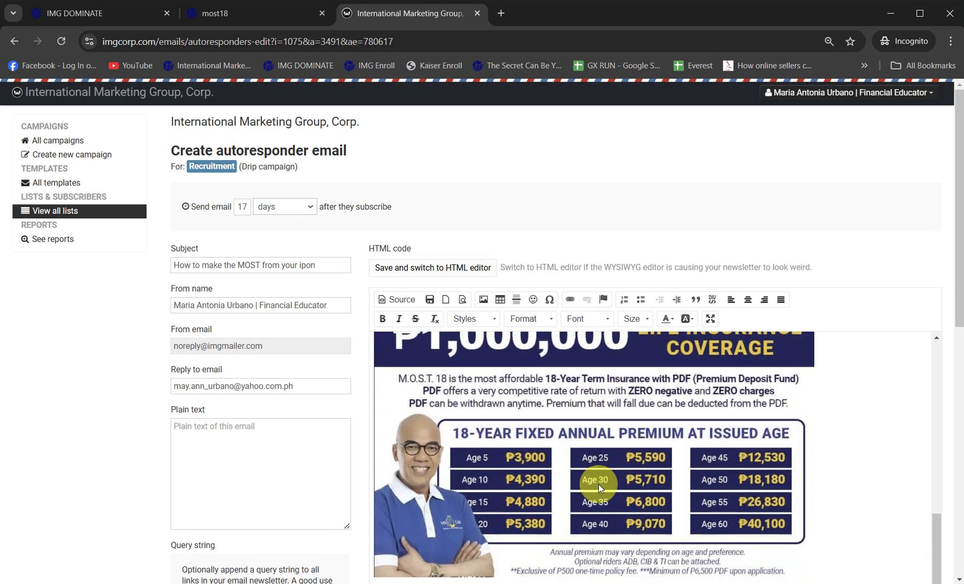
{"action": "scroll", "coordinate": [534, 444], "scroll_direction": "down", "scroll_amount": 2}
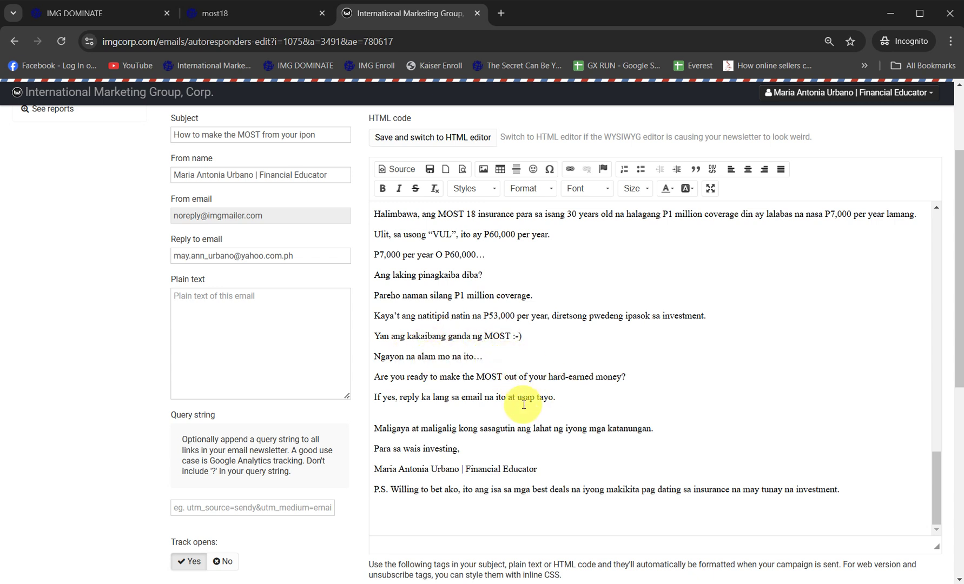
- Add a bold, size-24 'LEARN MORE HERE!' line below the reply invitation
{"action": "left_click", "coordinate": [578, 399]}
{"action": "key", "text": "Return"}
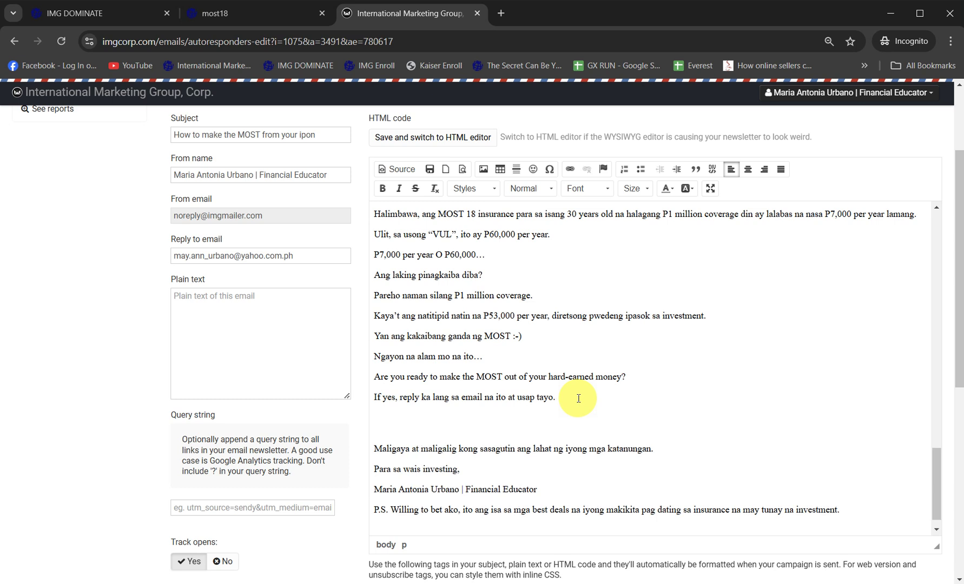
{"action": "type", "text": "LEARN MORE HERE!"}
{"action": "left_click_drag", "start_coordinate": [467, 417], "coordinate": [368, 420]}
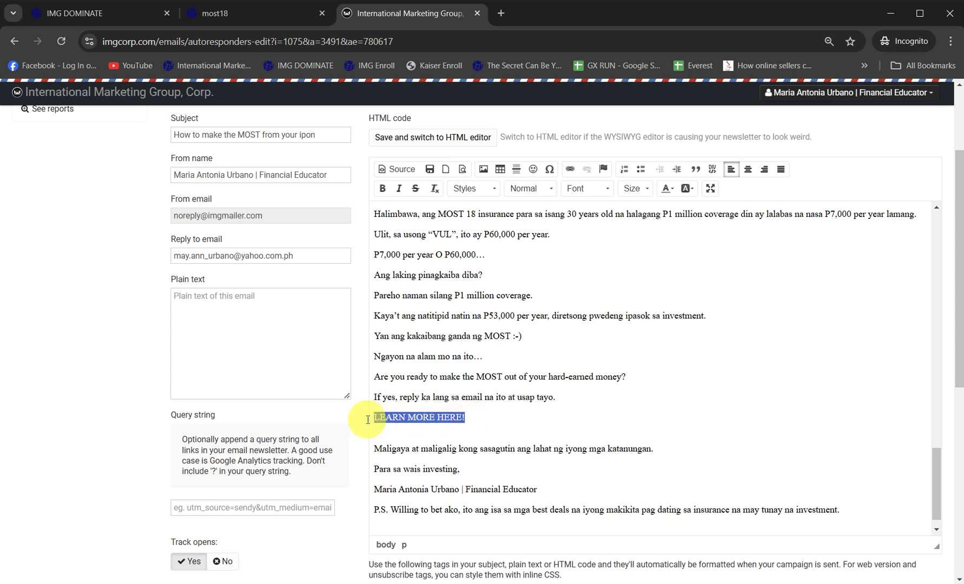
{"action": "key", "text": "ctrl+b"}
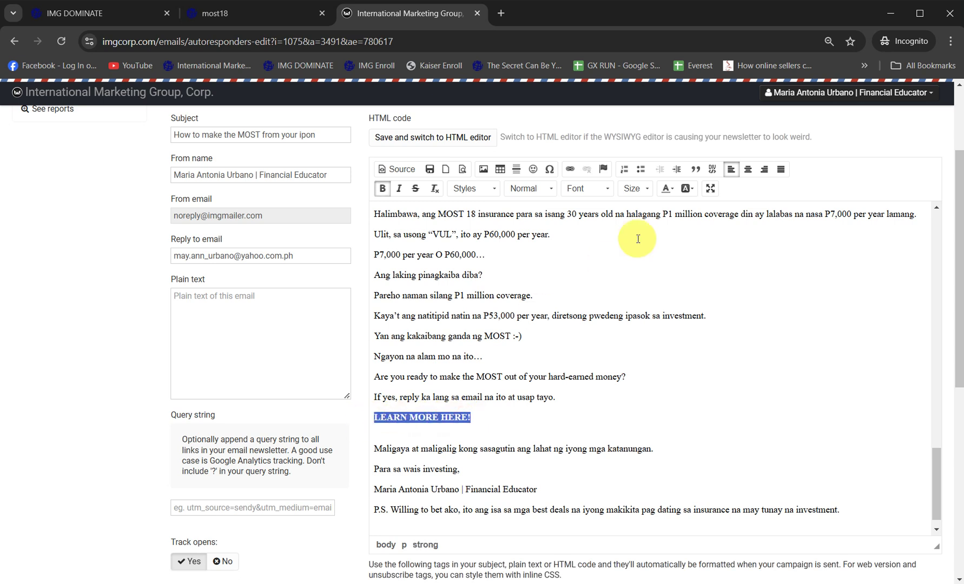
{"action": "left_click", "coordinate": [636, 189]}
{"action": "scroll", "coordinate": [646, 248], "scroll_direction": "down", "scroll_amount": 5}
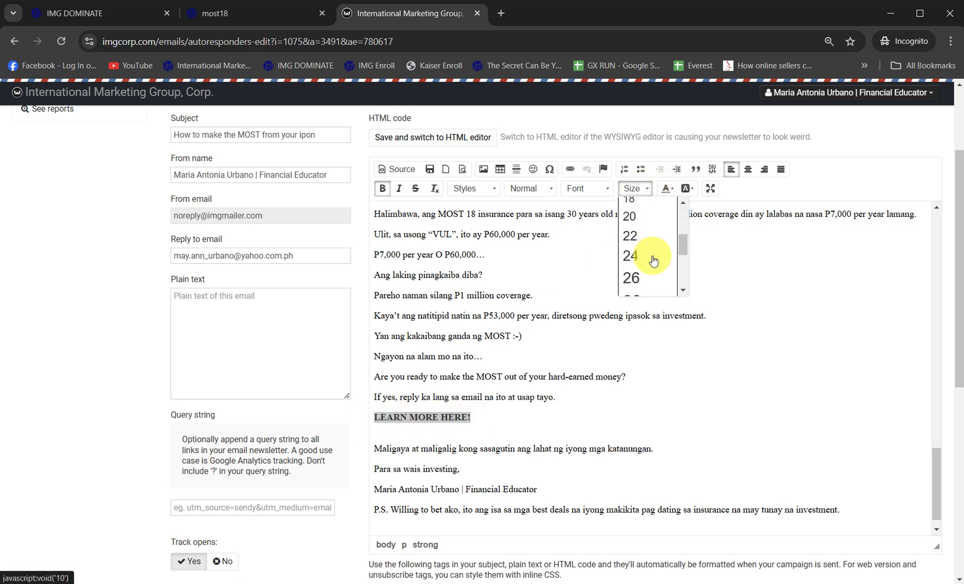
{"action": "scroll", "coordinate": [642, 246], "scroll_direction": "up", "scroll_amount": 3}
{"action": "left_click", "coordinate": [642, 254]}
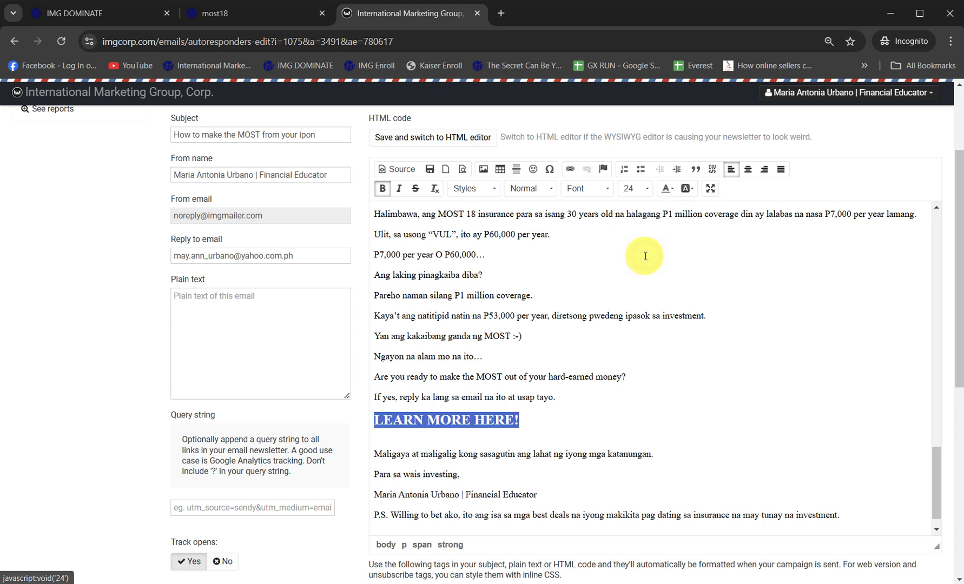
- Link 'LEARN MORE HERE!' to the most18 page URL and save the draft
{"action": "left_click", "coordinate": [569, 169]}
{"action": "type", "text": "imgcorp.com/may-ann-urbano/most18"}
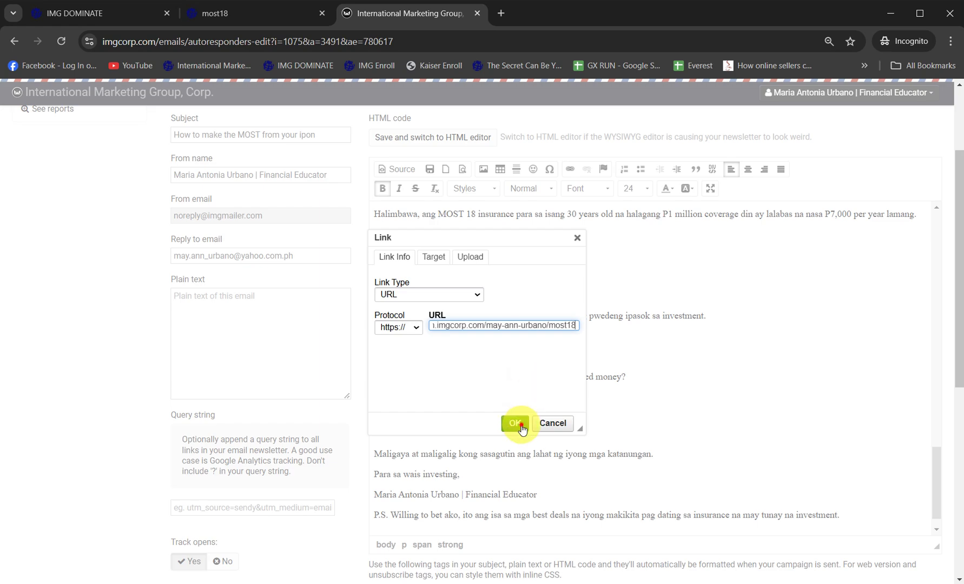
{"action": "left_click", "coordinate": [521, 429]}
{"action": "left_click", "coordinate": [430, 171]}
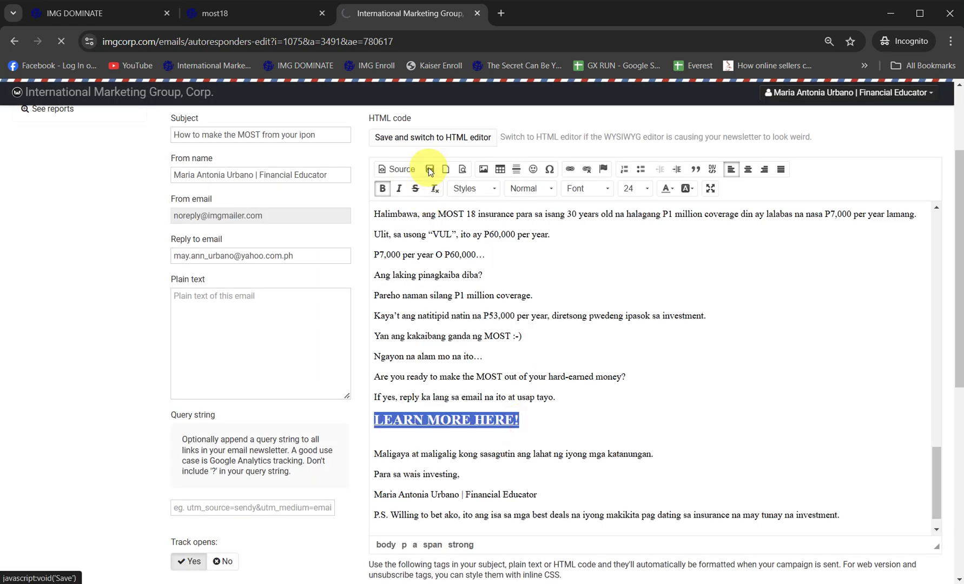
{"action": "left_click_drag", "start_coordinate": [960, 82], "coordinate": [961, 149]}
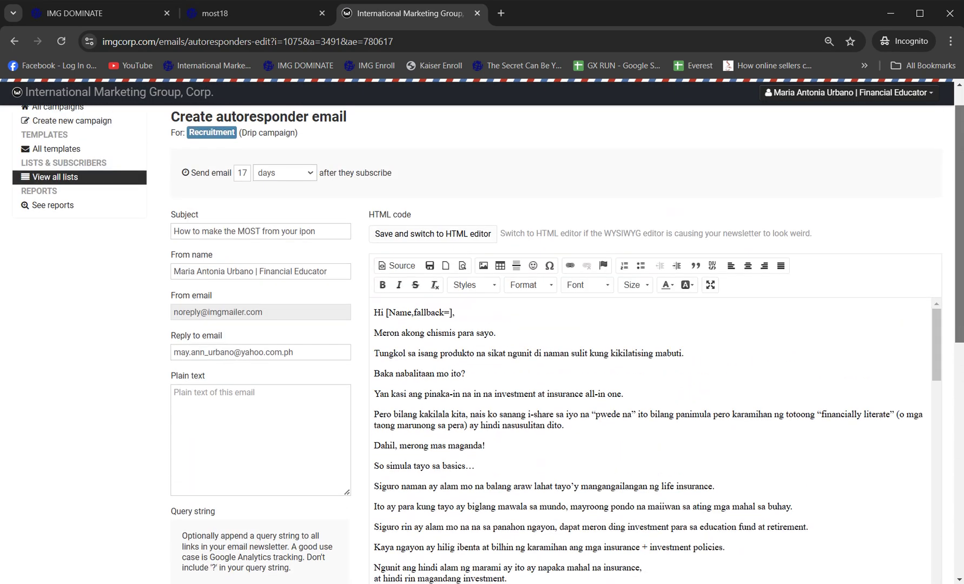
{"action": "left_click", "coordinate": [463, 266]}
{"action": "scroll", "coordinate": [498, 421], "scroll_direction": "down", "scroll_amount": 10}
{"action": "scroll", "coordinate": [498, 428], "scroll_direction": "down", "scroll_amount": 10}
{"action": "right_click", "coordinate": [478, 306]}
{"action": "left_click", "coordinate": [503, 317]}
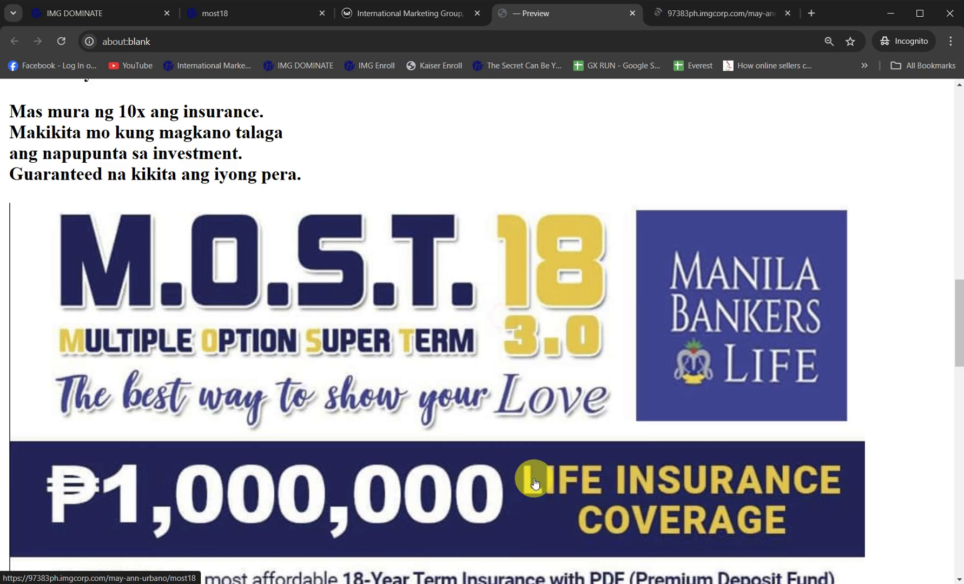
{"action": "scroll", "coordinate": [534, 483], "scroll_direction": "down", "scroll_amount": 20}
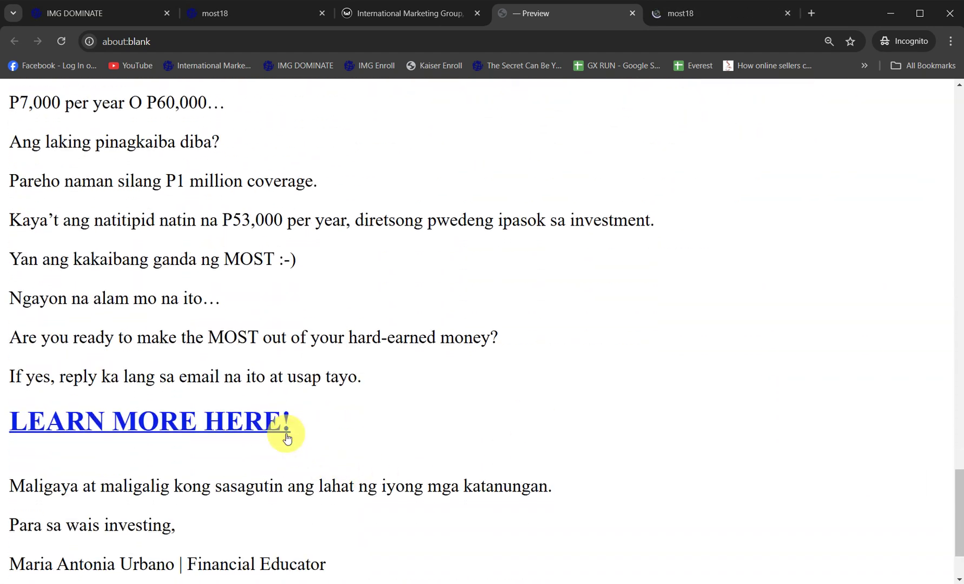
{"action": "right_click", "coordinate": [288, 439]}
{"action": "left_click", "coordinate": [312, 445]}
{"action": "left_click", "coordinate": [733, 15]}
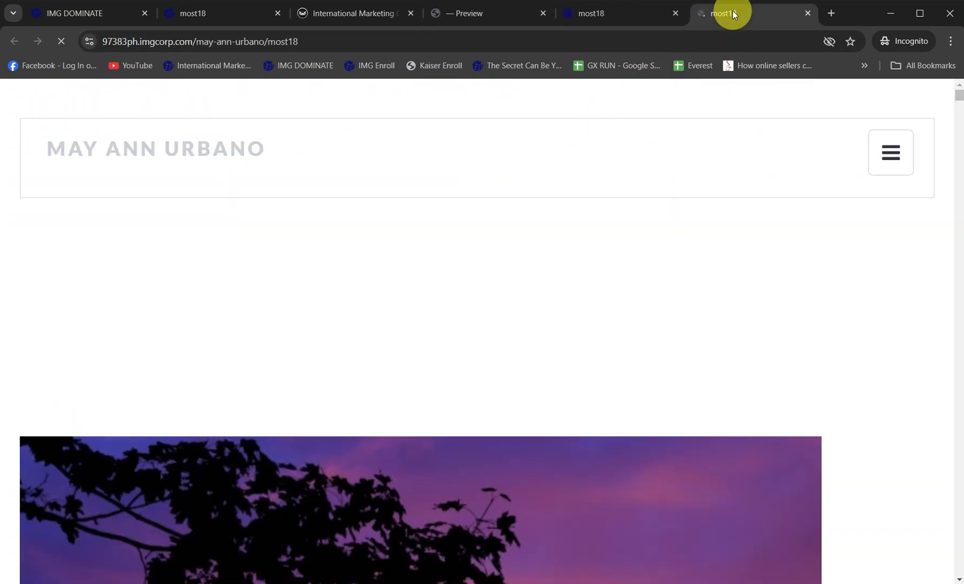
{"action": "key", "text": "ctrl+w"}
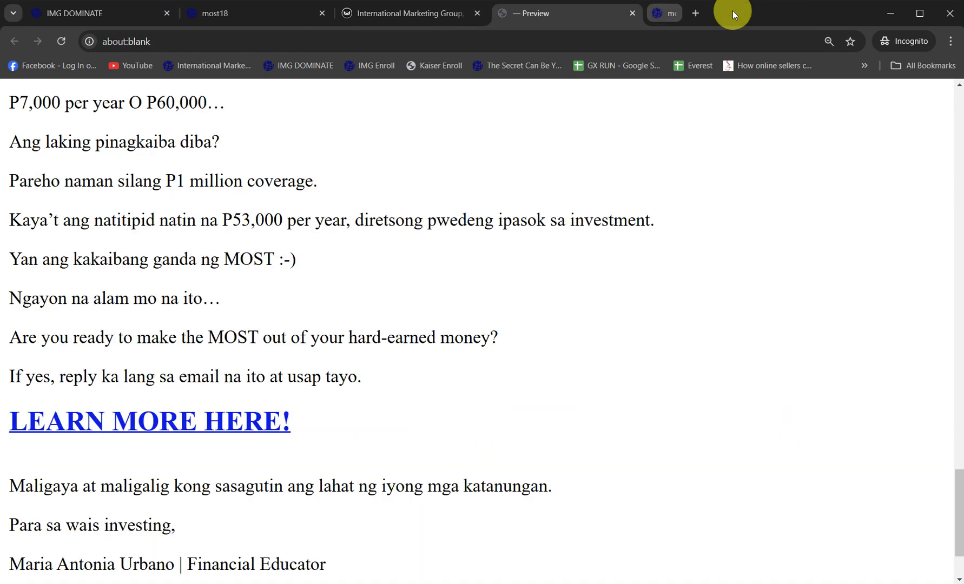
{"action": "key", "text": "ctrl+w"}
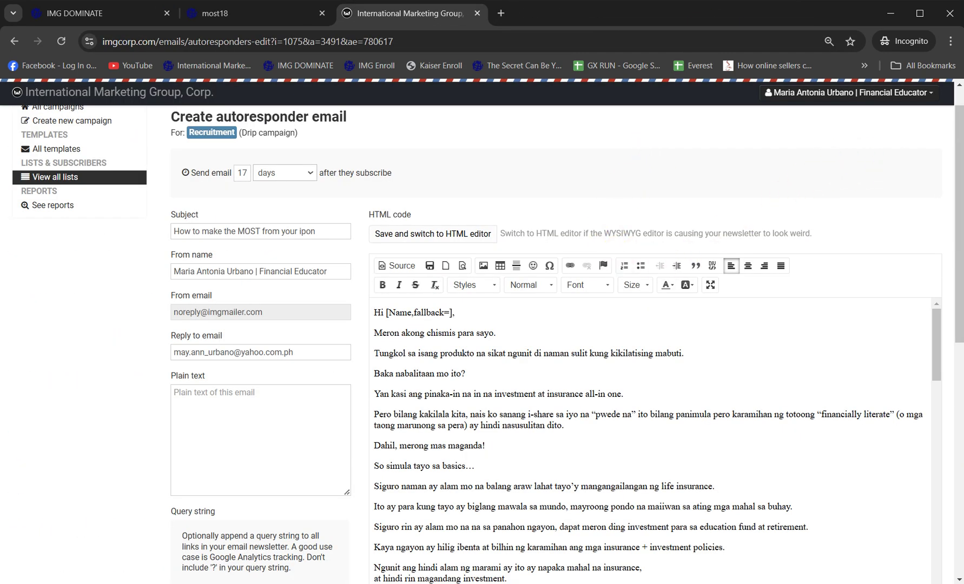
- Save the 17-day email and start a new email delayed by 20 days
{"action": "left_click_drag", "start_coordinate": [958, 151], "coordinate": [955, 399]}
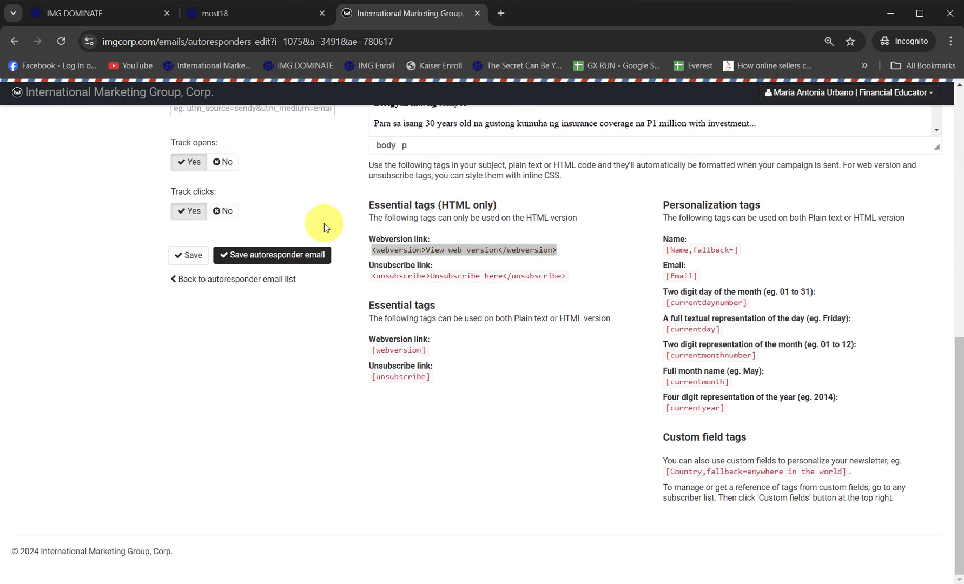
{"action": "left_click", "coordinate": [303, 261]}
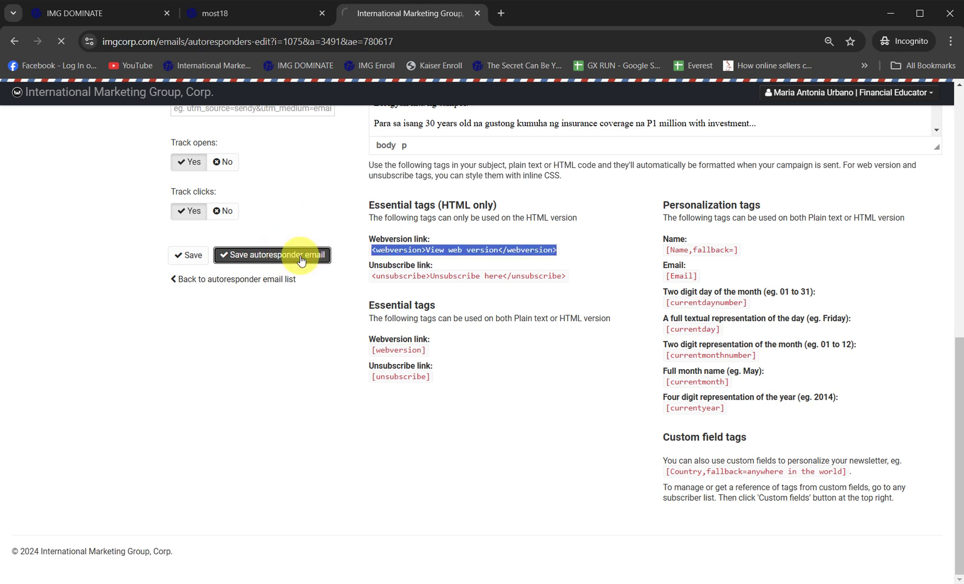
{"action": "left_click_drag", "start_coordinate": [958, 142], "coordinate": [954, 289]}
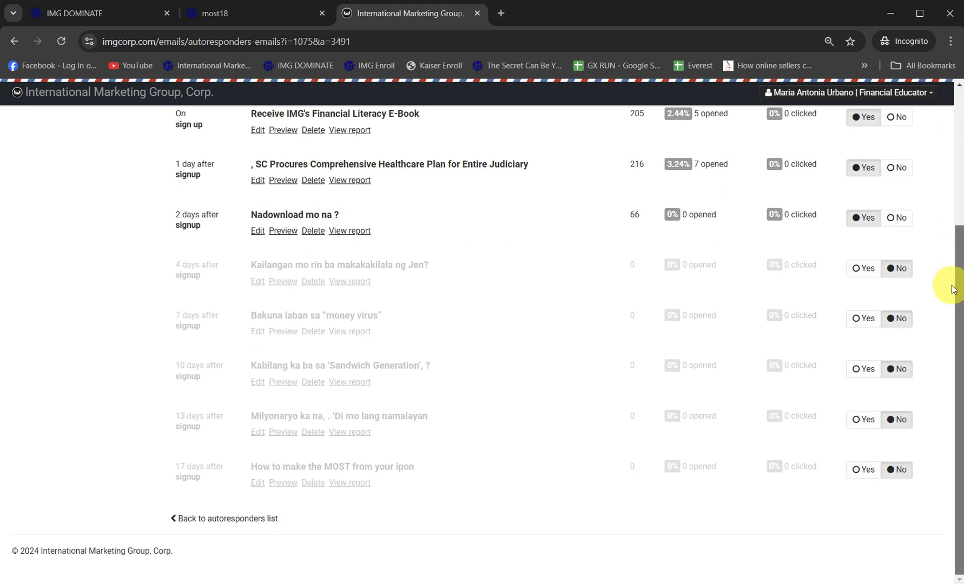
{"action": "scroll", "coordinate": [952, 289], "scroll_direction": "up", "scroll_amount": 10}
{"action": "left_click", "coordinate": [269, 198]}
{"action": "left_click", "coordinate": [280, 208]}
{"action": "left_click", "coordinate": [252, 270]}
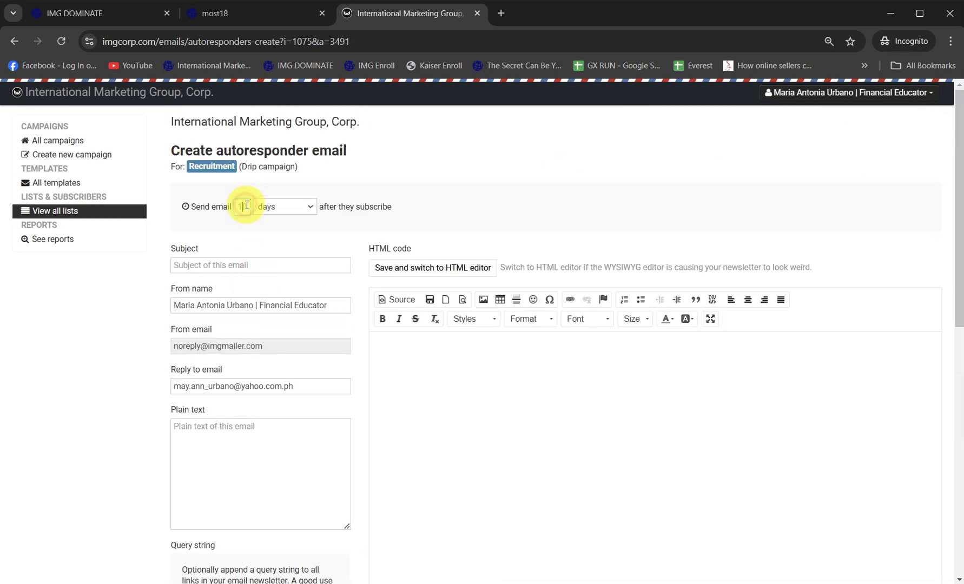
{"action": "key", "text": "super"}
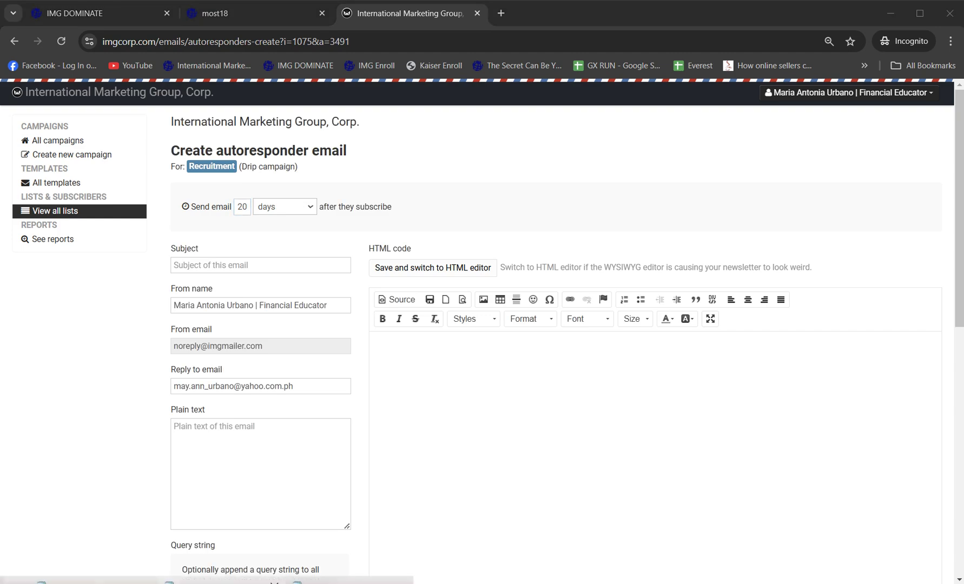
- Copy the drafted Kaiser Long-Term Healthcare email text from Notepad for the new email body
{"action": "left_click", "coordinate": [196, 254]}
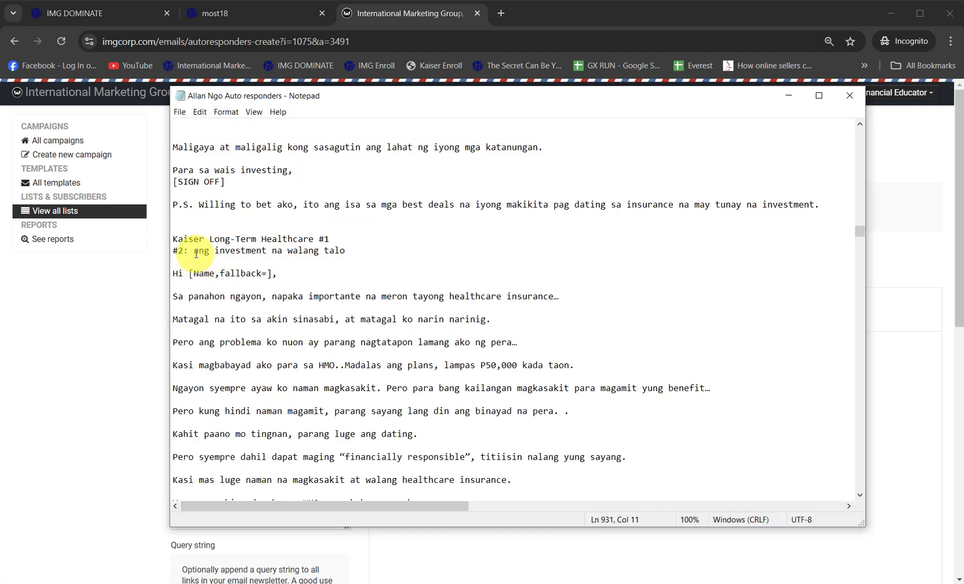
{"action": "left_click_drag", "start_coordinate": [195, 253], "coordinate": [182, 365]}
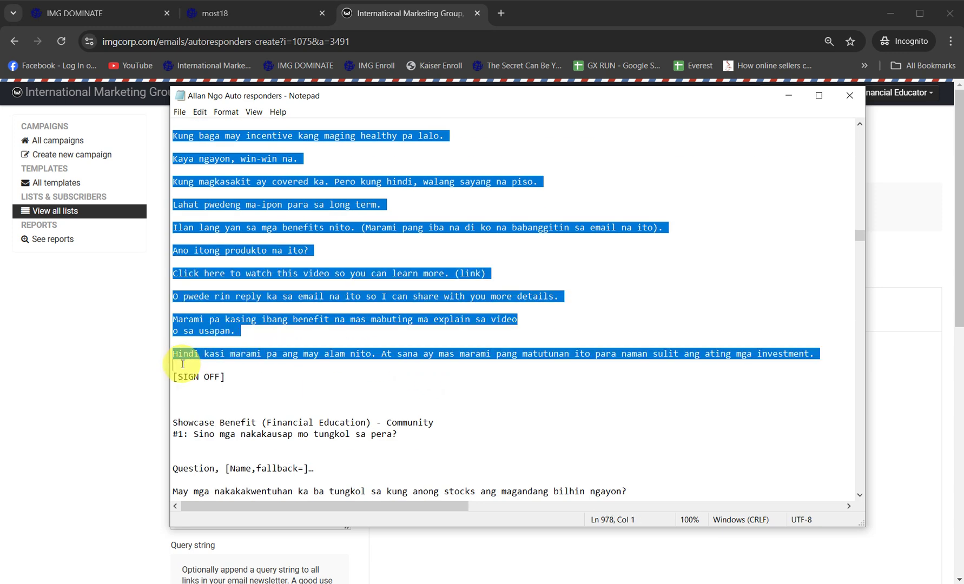
{"action": "right_click", "coordinate": [232, 254]}
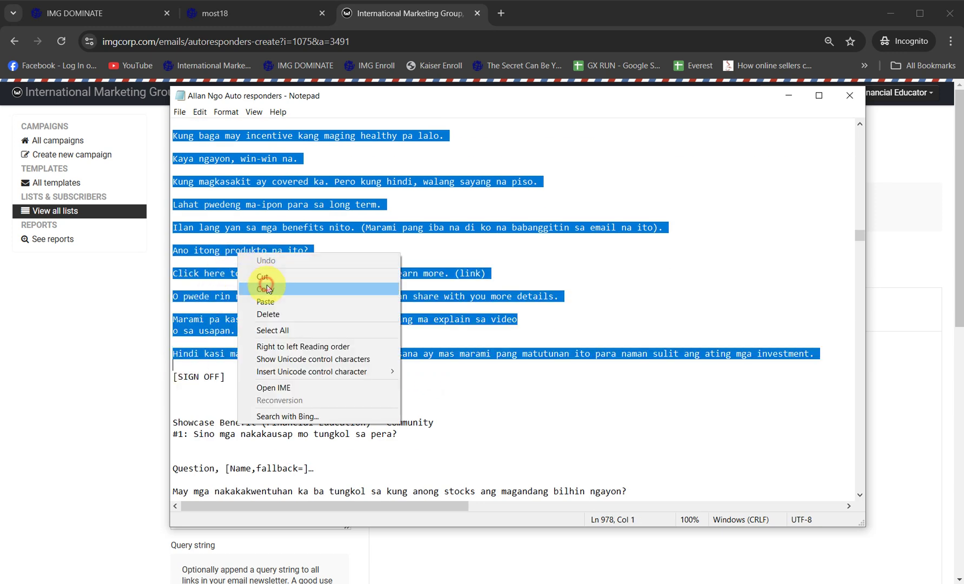
{"action": "left_click", "coordinate": [260, 283]}
{"action": "left_click", "coordinate": [75, 407]}
{"action": "left_click", "coordinate": [394, 366]}
- Paste the email text into the body and add the From name as the sign-off
{"action": "key", "text": "ctrl+v"}
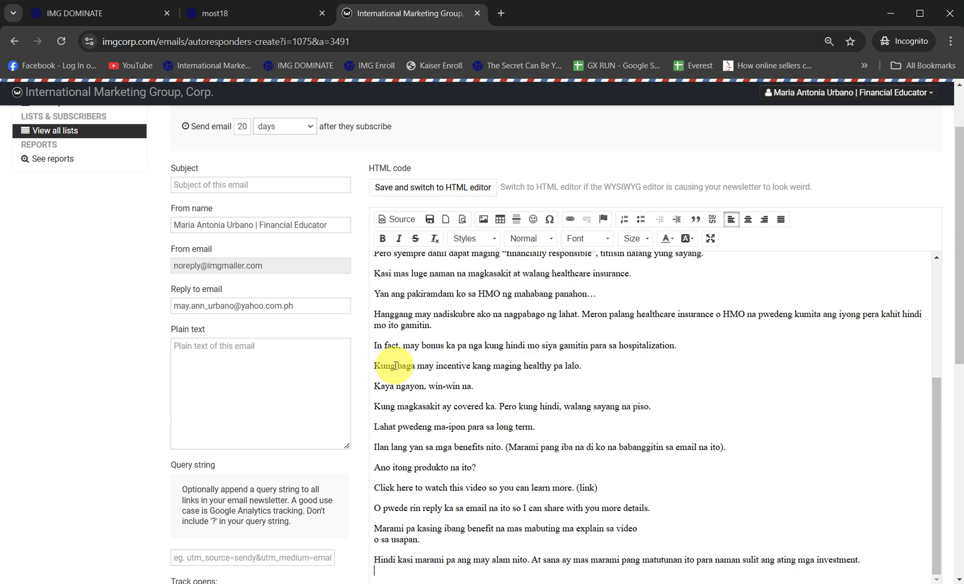
{"action": "triple_click", "coordinate": [270, 227]}
{"action": "key", "text": "ctrl+c"}
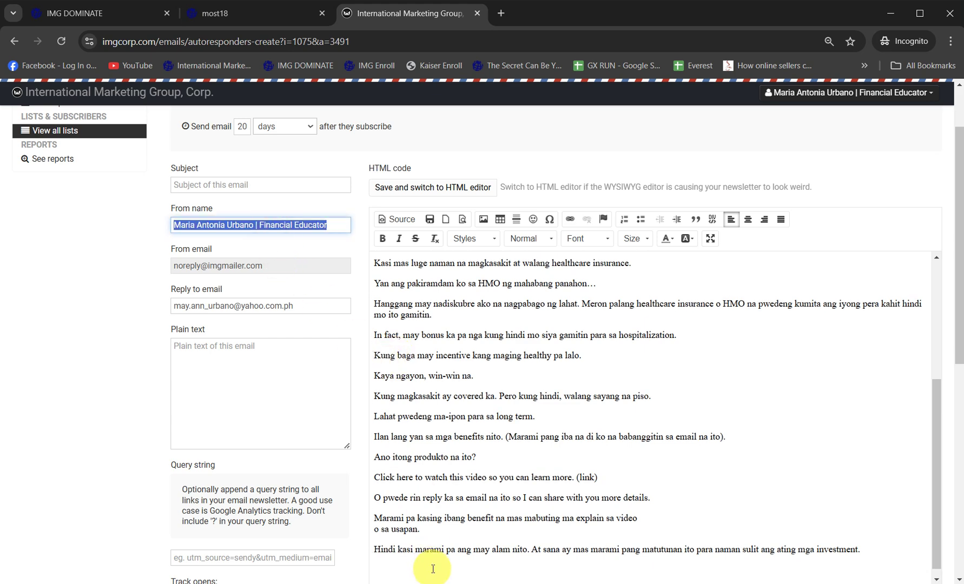
{"action": "left_click", "coordinate": [433, 570]}
{"action": "key", "text": "ctrl+v"}
- Move the first line 'ang investment na walang talo' into the Subject and save
{"action": "key", "text": "ctrl+Home"}
{"action": "key", "text": "shift+Up"}
{"action": "key", "text": "ctrl+x"}
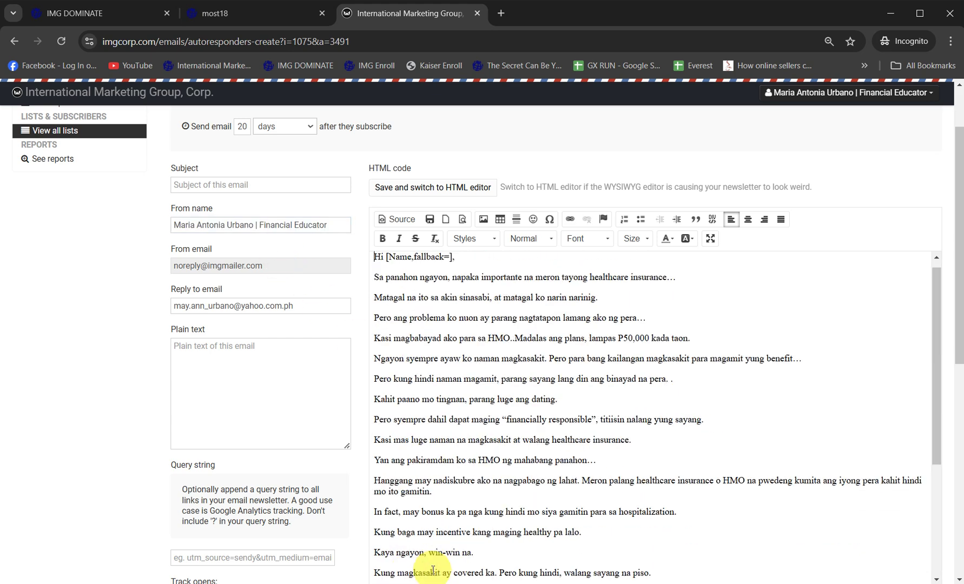
{"action": "left_click", "coordinate": [212, 185]}
{"action": "key", "text": "ctrl+v"}
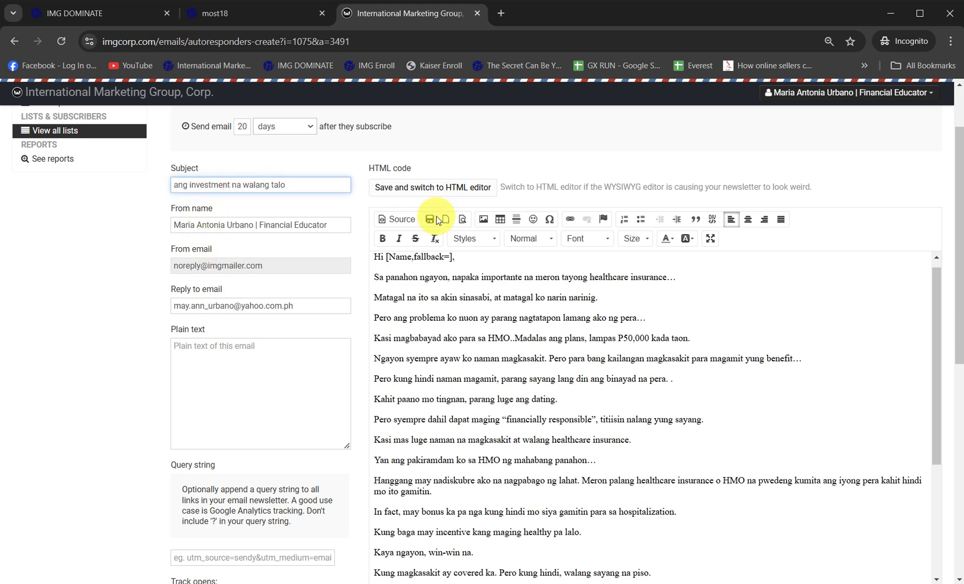
{"action": "left_click", "coordinate": [430, 219]}
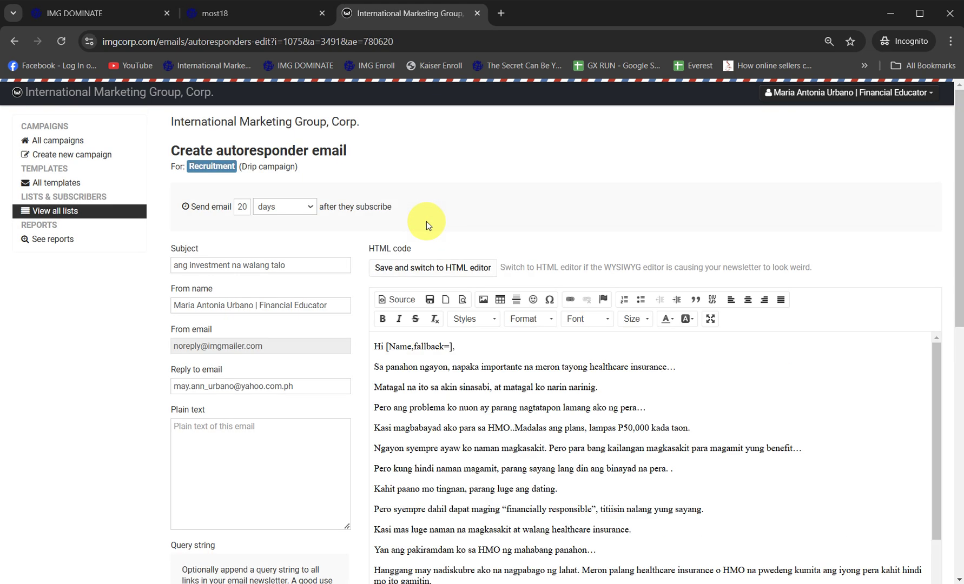
- Copy the Kaiser Long Term Care page address from the most18 site
{"action": "left_click", "coordinate": [227, 13]}
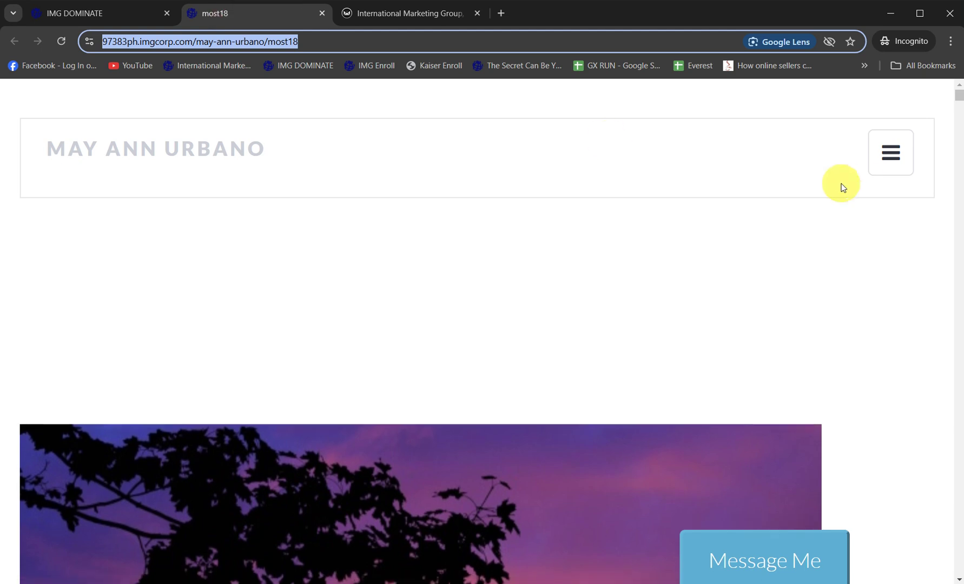
{"action": "left_click", "coordinate": [889, 154]}
{"action": "left_click", "coordinate": [142, 323]}
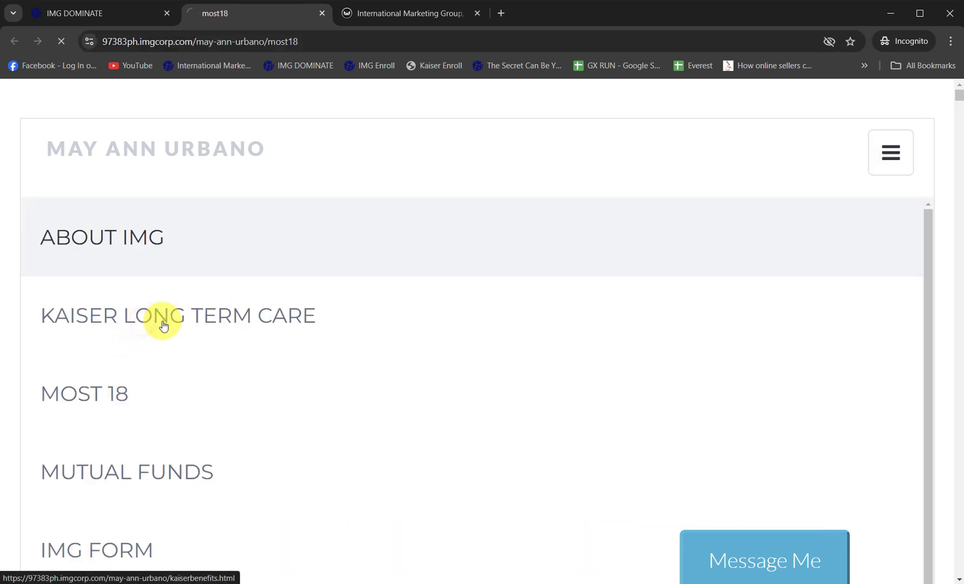
{"action": "left_click", "coordinate": [215, 42]}
{"action": "right_click", "coordinate": [214, 42]}
{"action": "left_click", "coordinate": [250, 135]}
- Delete '(link)' and 'watch this video so you can' from the call-to-action line
{"action": "left_click", "coordinate": [424, 12]}
{"action": "scroll", "coordinate": [548, 440], "scroll_direction": "down", "scroll_amount": 1}
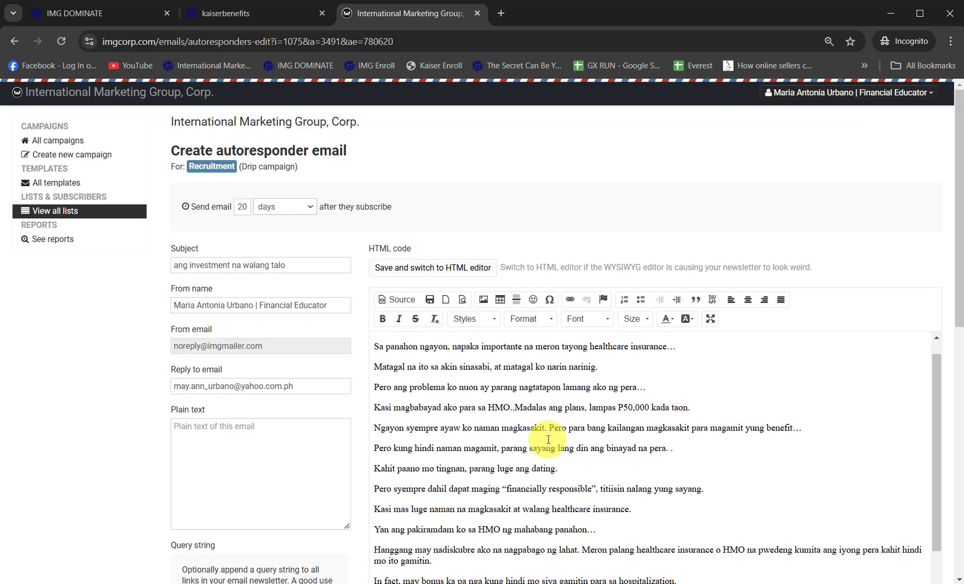
{"action": "scroll", "coordinate": [549, 440], "scroll_direction": "down", "scroll_amount": 3}
{"action": "scroll", "coordinate": [548, 440], "scroll_direction": "down", "scroll_amount": 2}
{"action": "left_click_drag", "start_coordinate": [573, 417], "coordinate": [615, 415]}
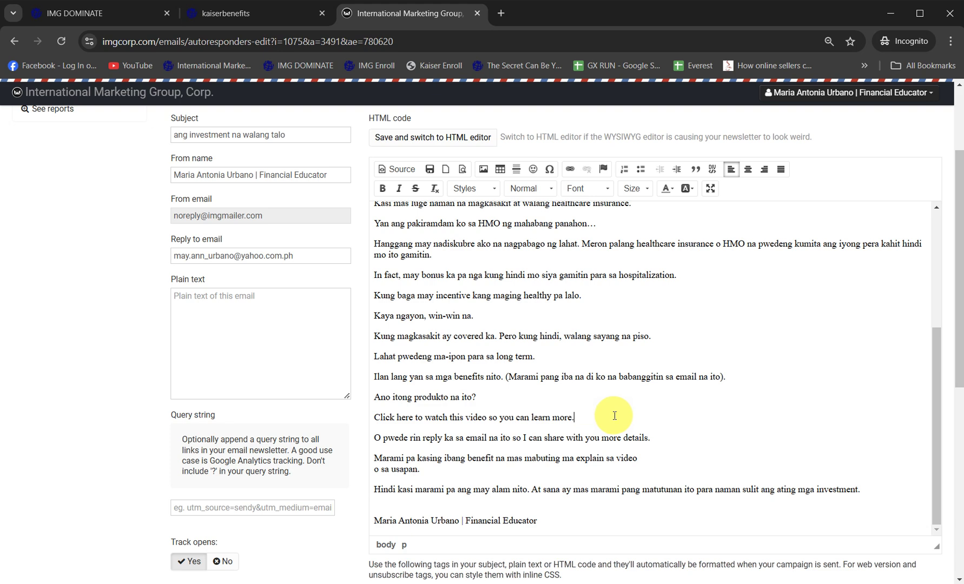
{"action": "left_click", "coordinate": [425, 421]}
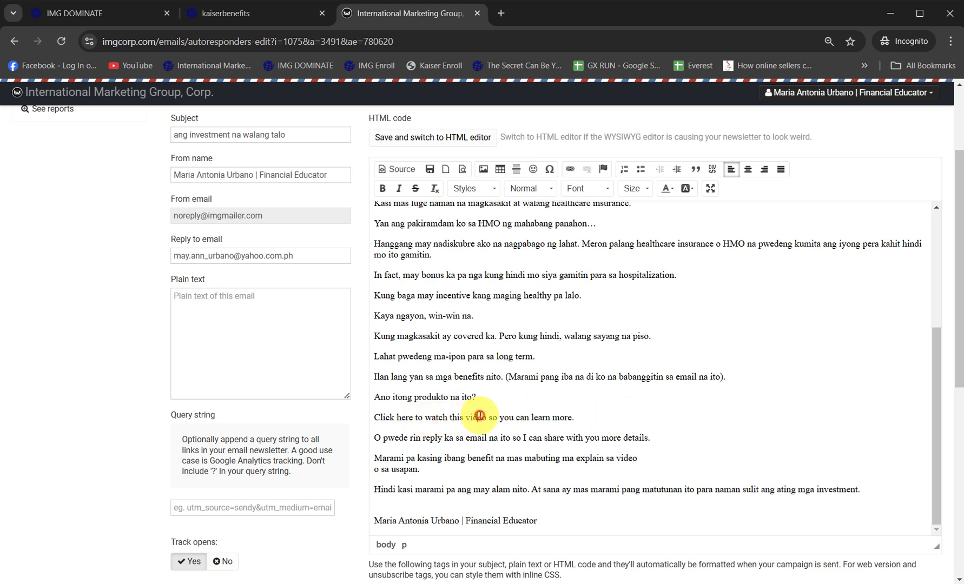
{"action": "left_click_drag", "start_coordinate": [484, 417], "coordinate": [433, 418]}
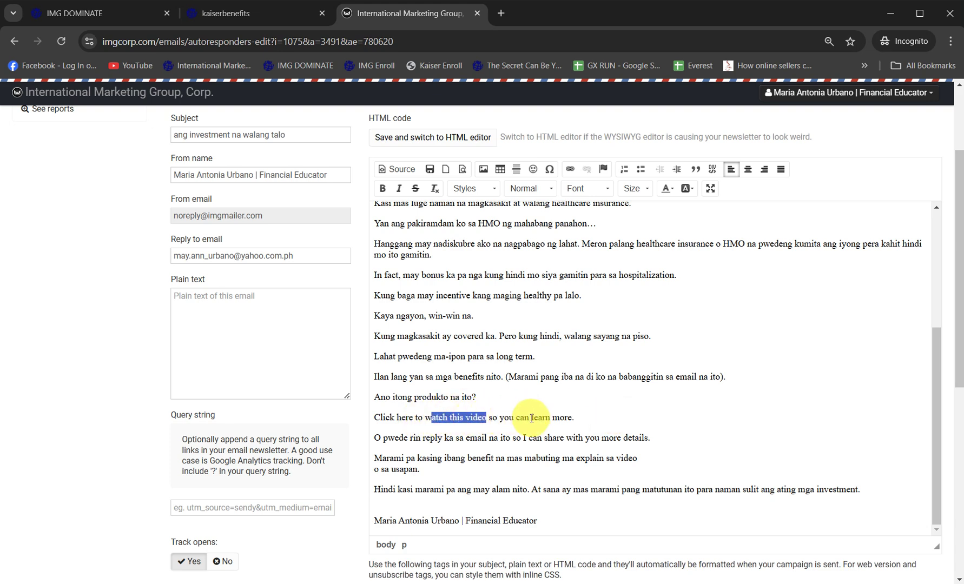
{"action": "left_click_drag", "start_coordinate": [530, 418], "coordinate": [425, 417]}
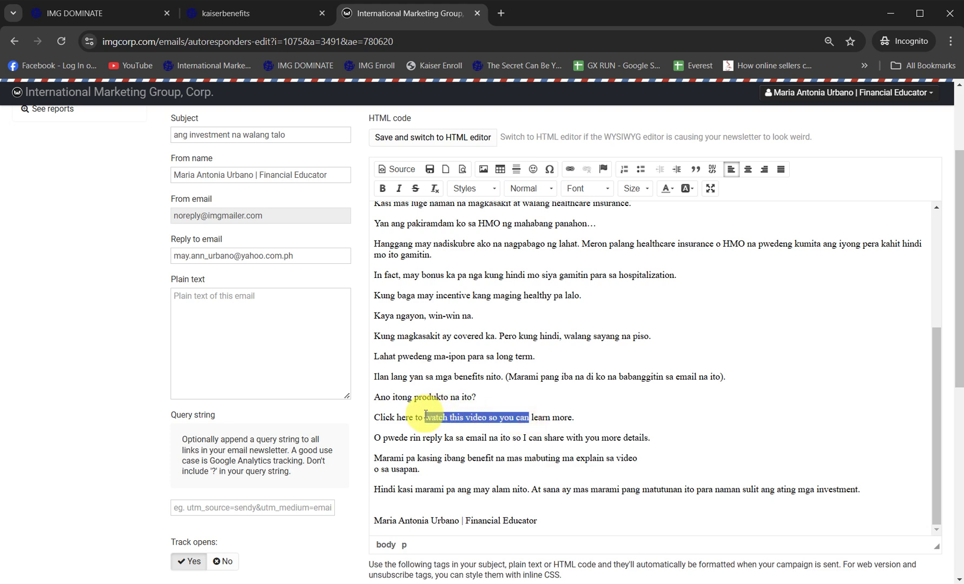
{"action": "key", "text": "BackSpace"}
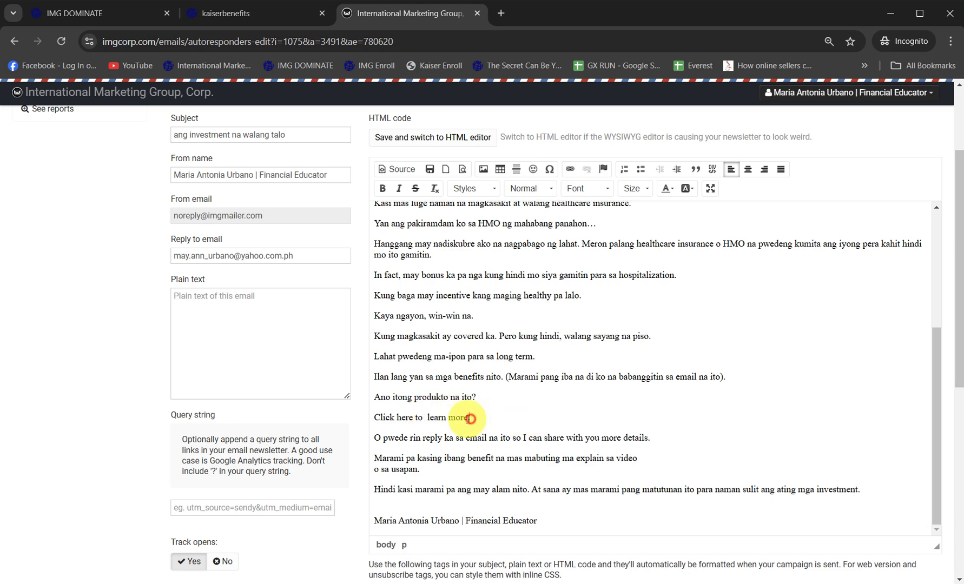
- Make 'Click here to learn more.' bold, link it to the Kaiser page, and save
{"action": "left_click_drag", "start_coordinate": [471, 418], "coordinate": [378, 414]}
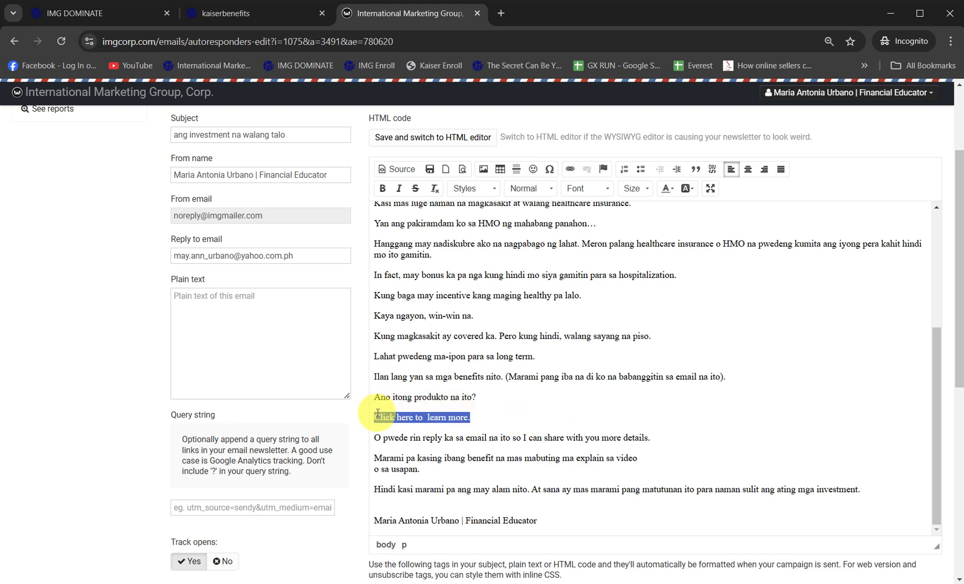
{"action": "left_click", "coordinate": [383, 188]}
{"action": "left_click", "coordinate": [571, 170]}
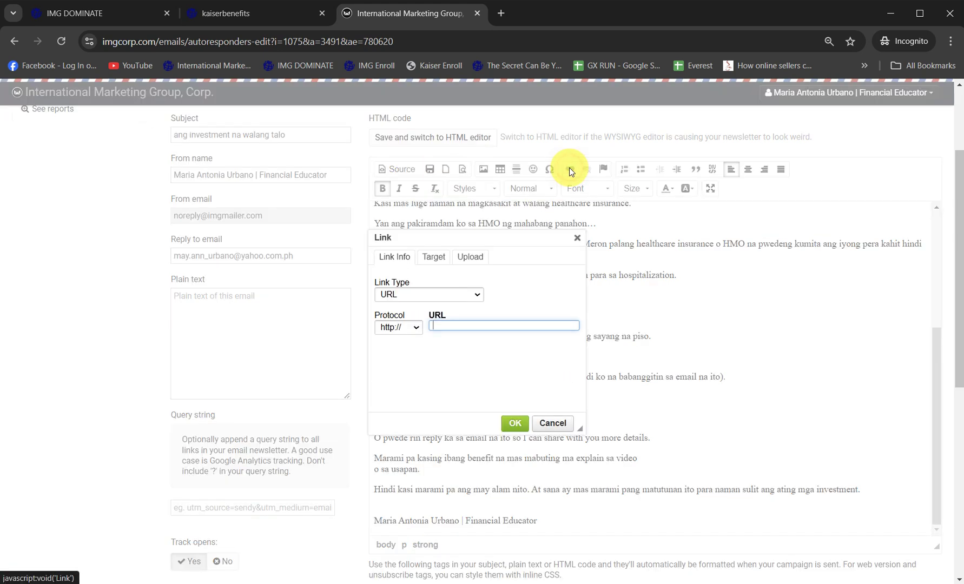
{"action": "key", "text": "ctrl+v"}
{"action": "left_click", "coordinate": [512, 423]}
{"action": "left_click", "coordinate": [493, 320]}
{"action": "scroll", "coordinate": [498, 344], "scroll_direction": "up", "scroll_amount": 4}
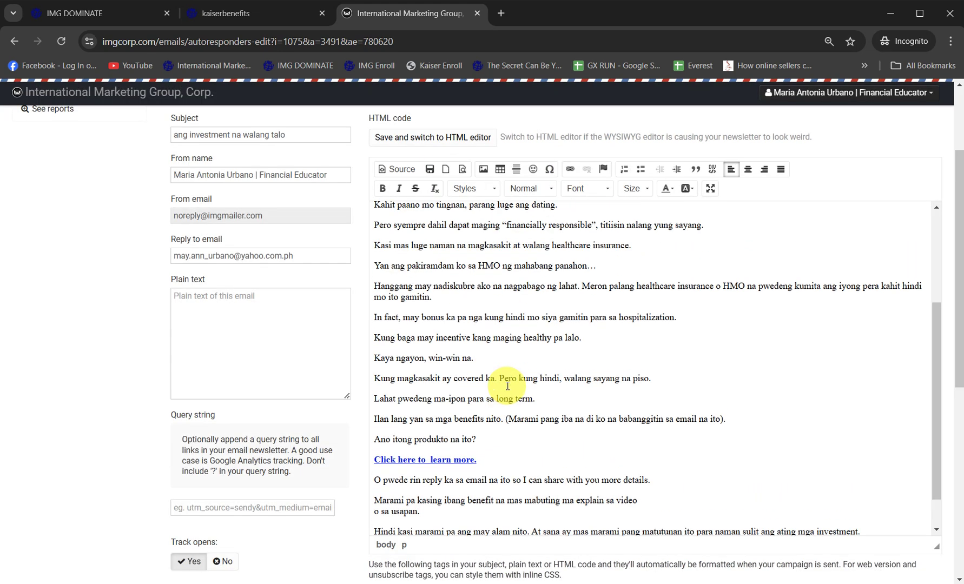
{"action": "left_click", "coordinate": [430, 170]}
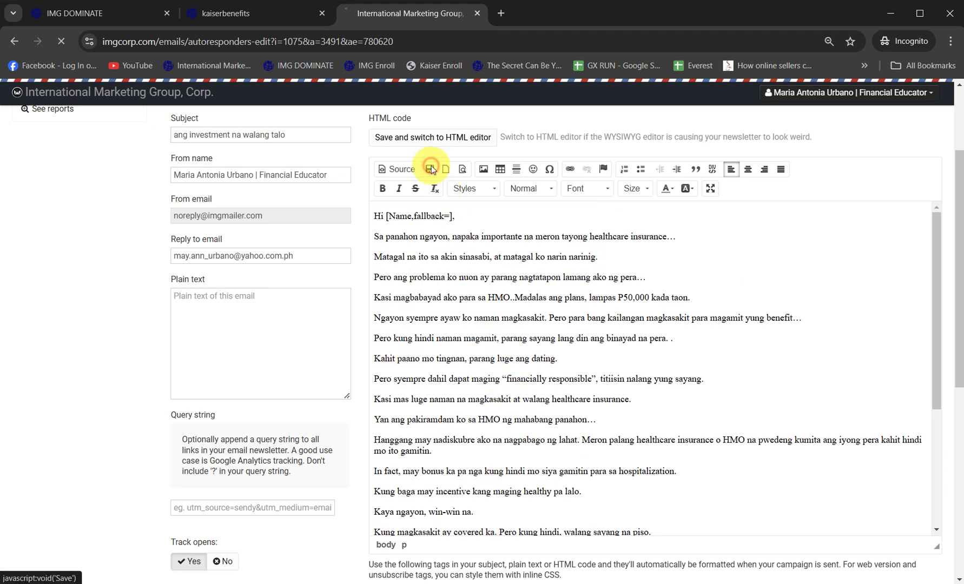
- Bold the paragraphs from 'Hanggang may nadiskubre' through 'long term.'
{"action": "scroll", "coordinate": [570, 351], "scroll_direction": "down", "scroll_amount": 3}
{"action": "left_click", "coordinate": [483, 433]}
{"action": "left_click_drag", "start_coordinate": [378, 374], "coordinate": [668, 484]}
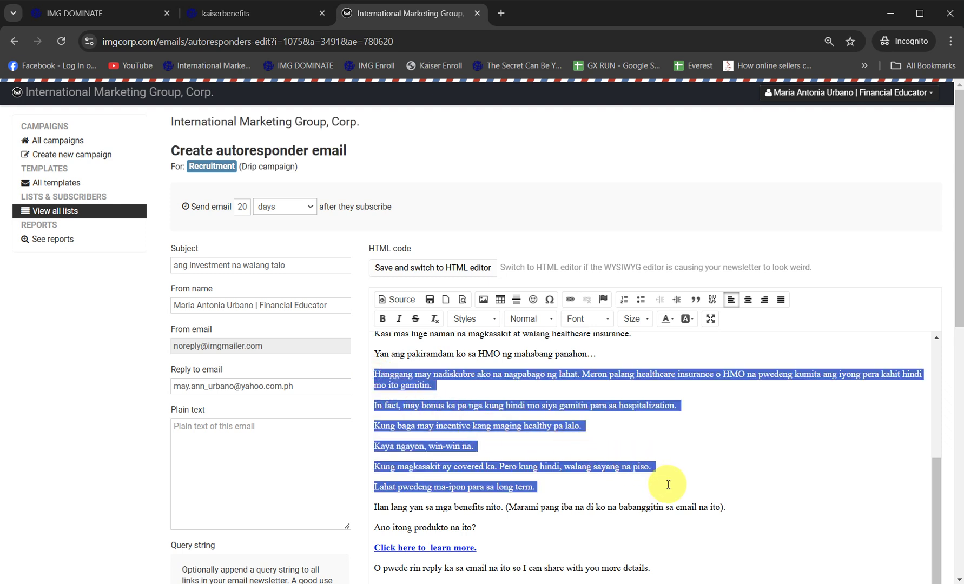
{"action": "key", "text": "ctrl+b"}
{"action": "left_click", "coordinate": [583, 501]}
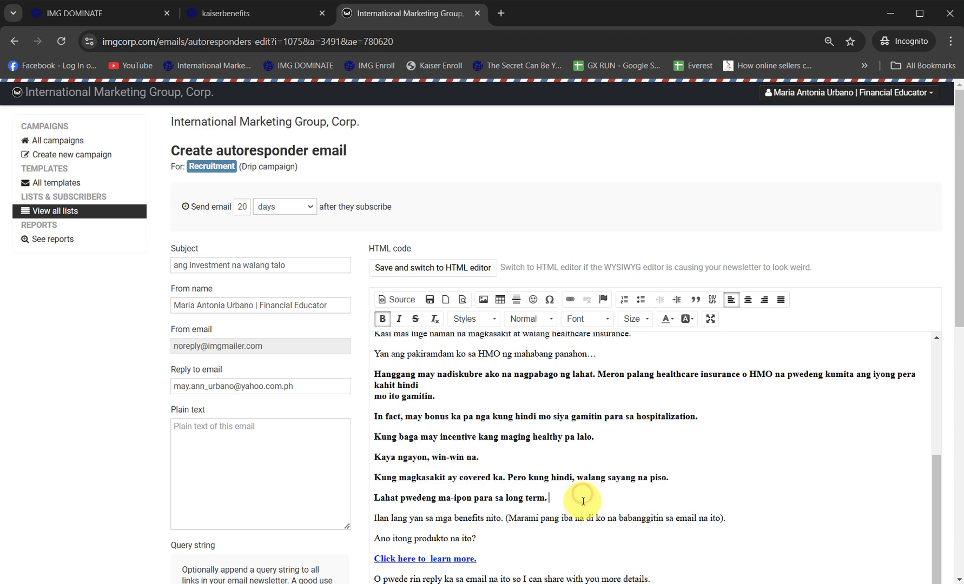
- Add a blank line after 'mo ito gamitin.' for an image
{"action": "left_click", "coordinate": [476, 397]}
{"action": "key", "text": "Return"}
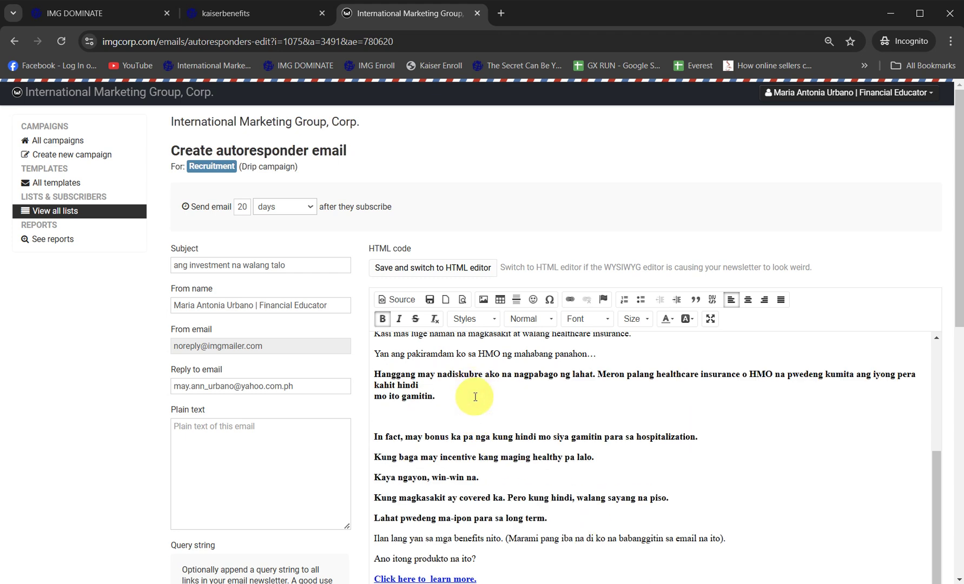
{"action": "left_click", "coordinate": [484, 299]}
- Find and preview the 'Kaiser Spiel - January , 2024' image in the Pictures folder
{"action": "left_click", "coordinate": [450, 205]}
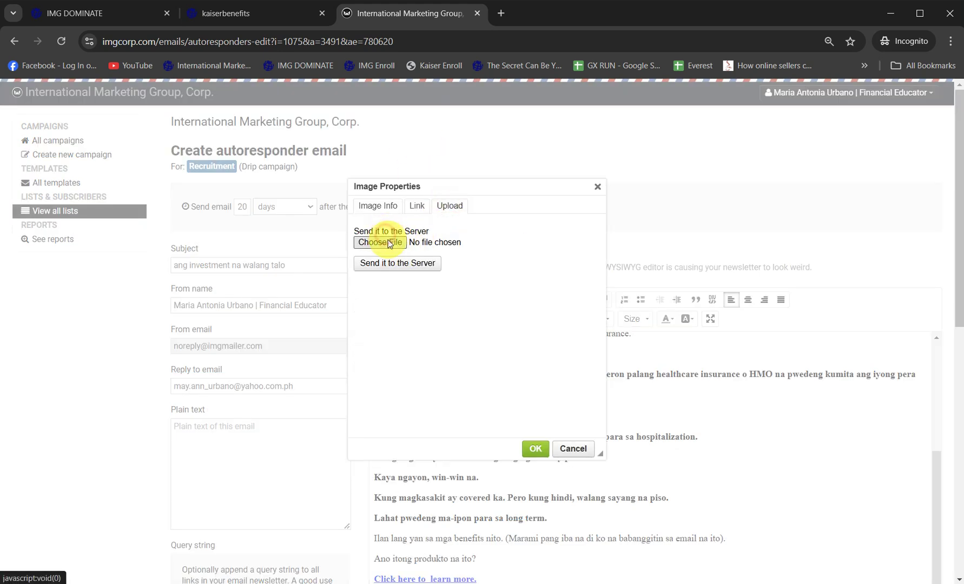
{"action": "left_click", "coordinate": [380, 243]}
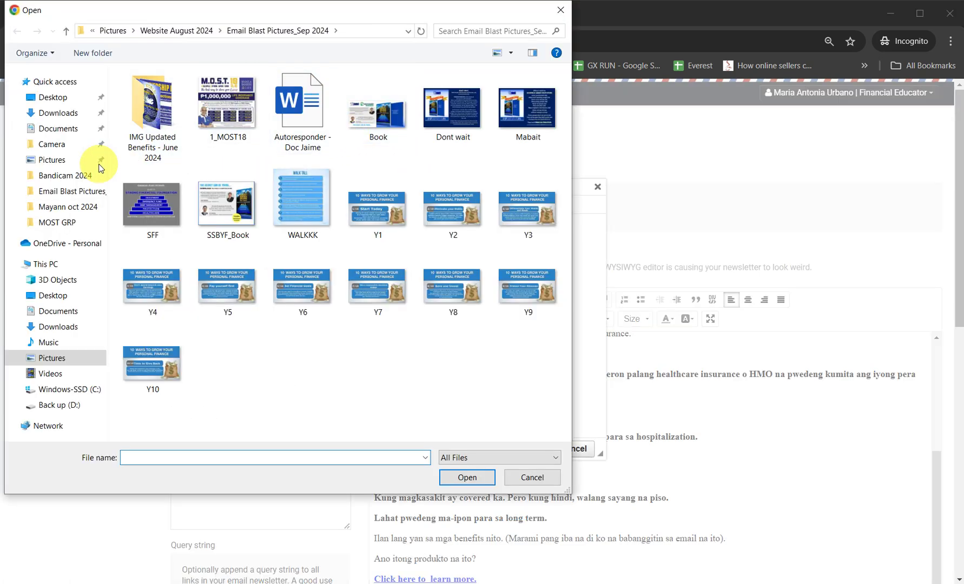
{"action": "left_click", "coordinate": [49, 158]}
{"action": "left_click", "coordinate": [494, 31]}
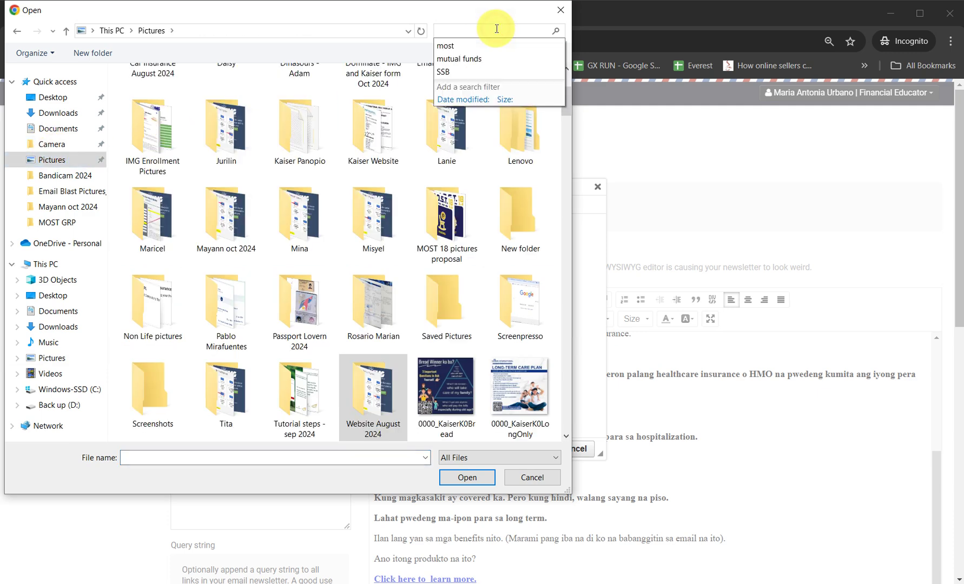
{"action": "key", "text": "Return"}
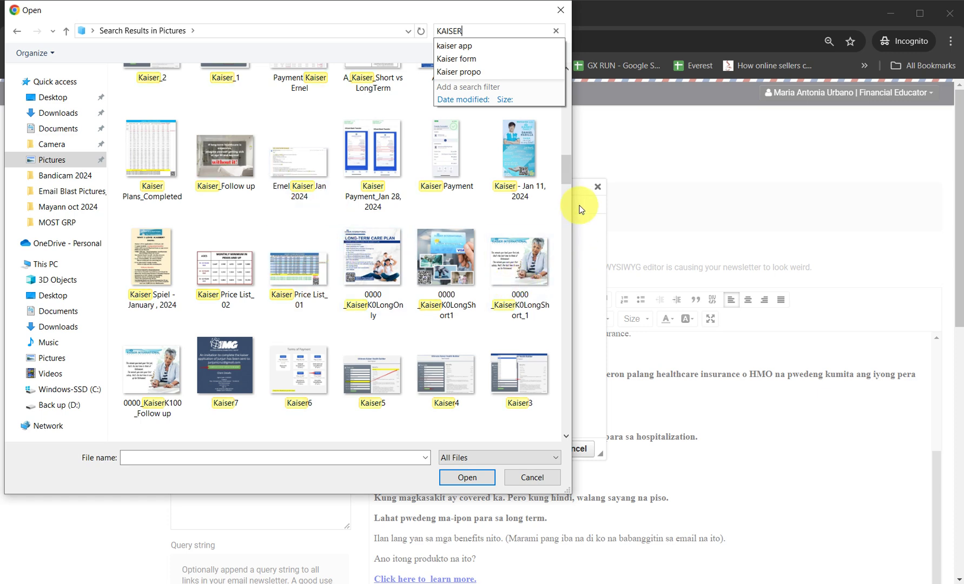
{"action": "left_click", "coordinate": [153, 254]}
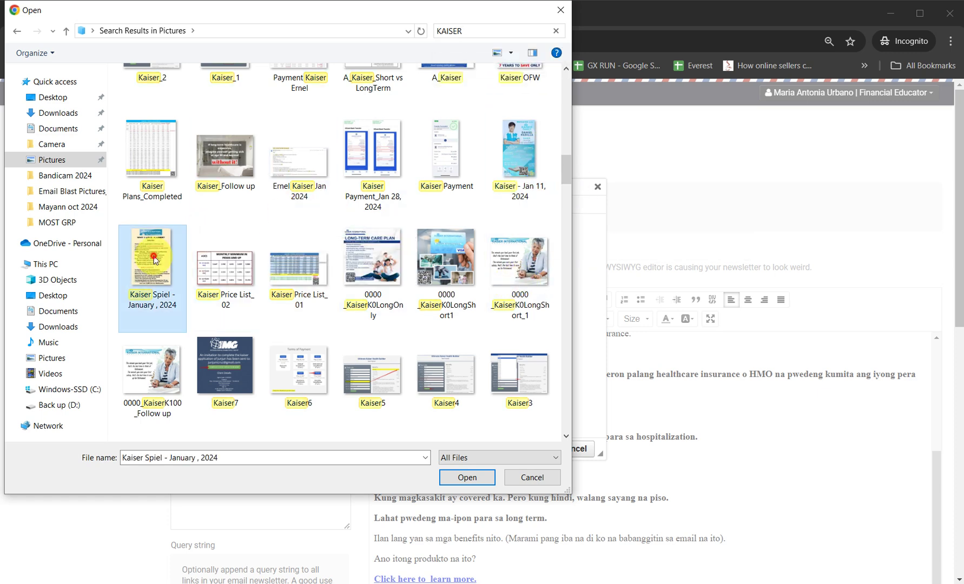
{"action": "right_click", "coordinate": [155, 245]}
{"action": "left_click", "coordinate": [192, 277]}
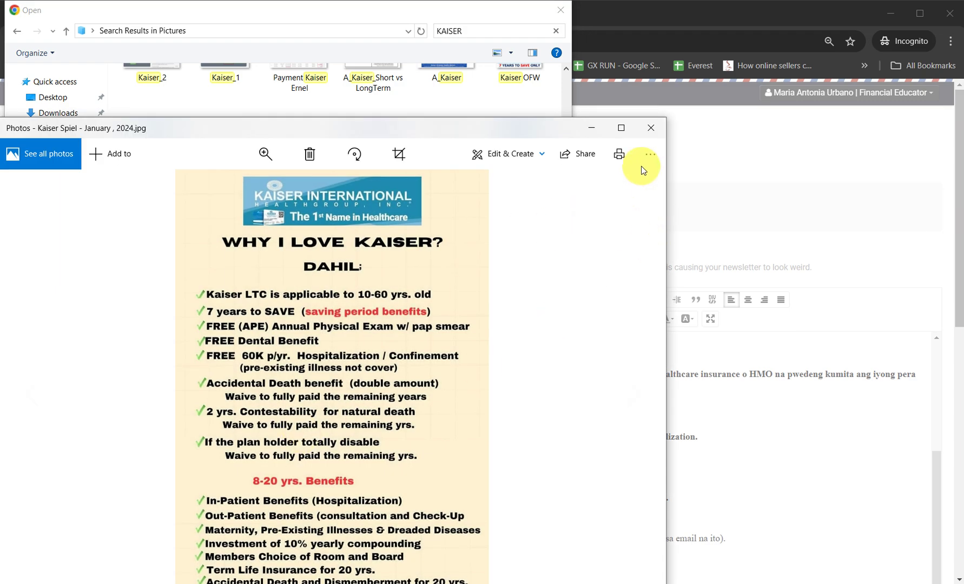
{"action": "left_click", "coordinate": [651, 128]}
{"action": "left_click", "coordinate": [456, 478]}
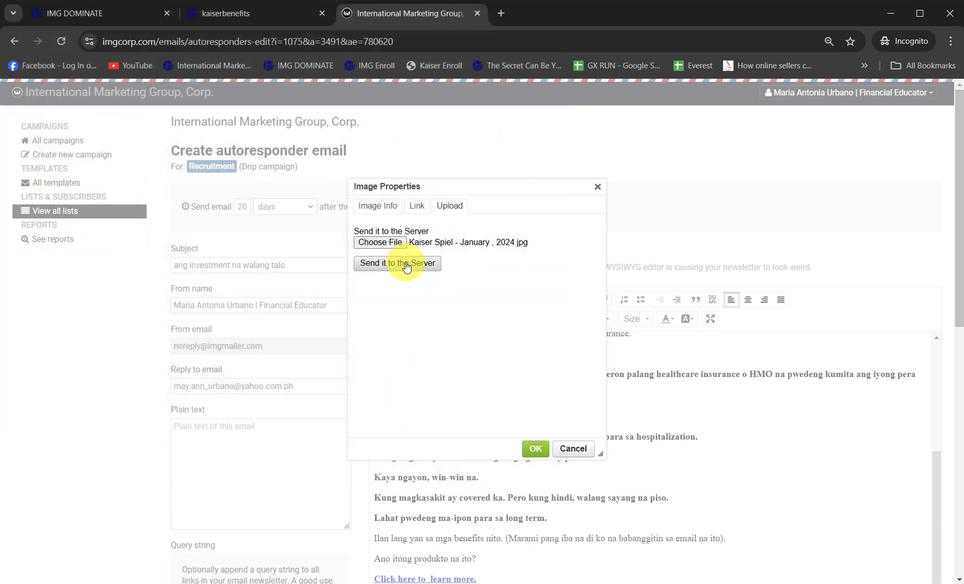
- Upload the Kaiser Spiel image to the server and insert it into the email body
{"action": "left_click", "coordinate": [408, 263]}
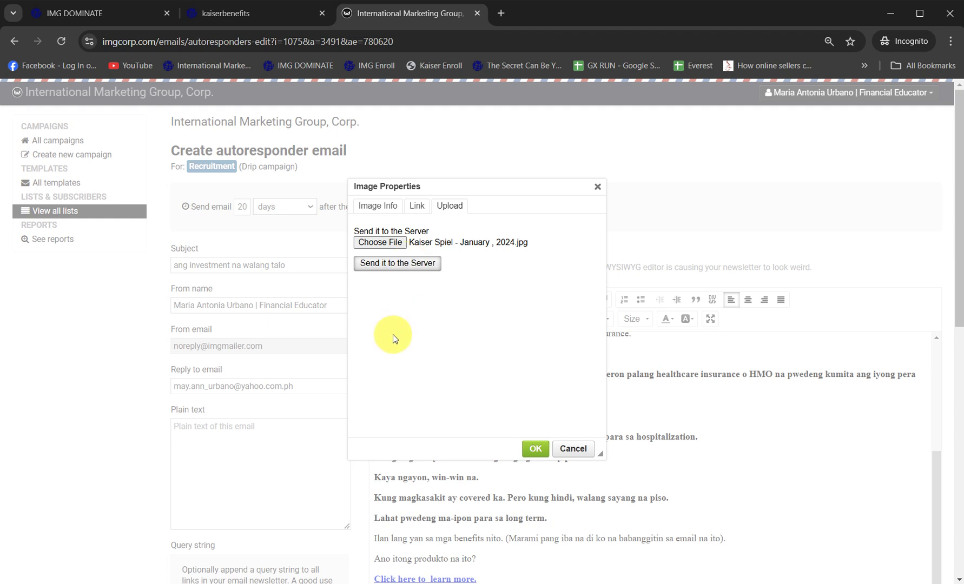
{"action": "left_click", "coordinate": [382, 265]}
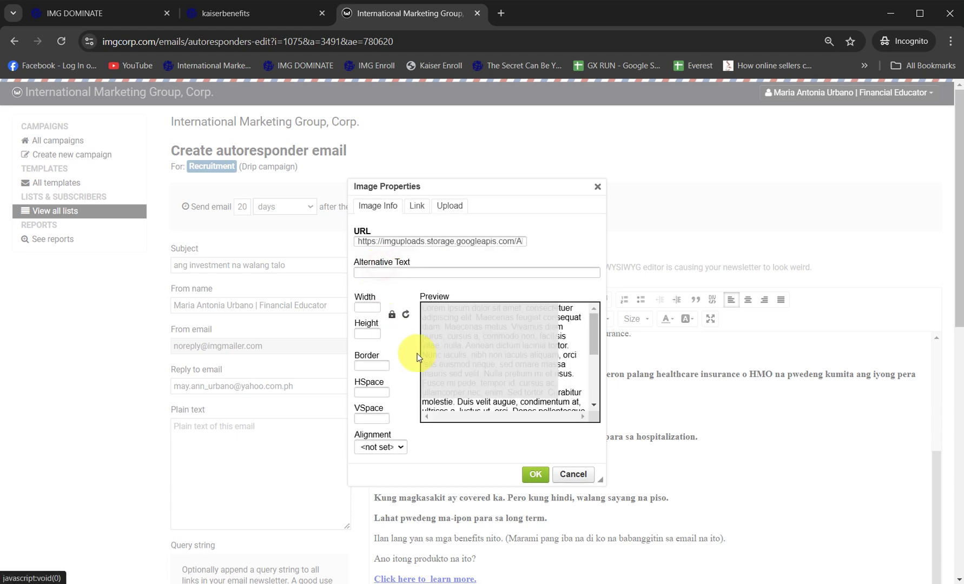
{"action": "left_click", "coordinate": [534, 474]}
{"action": "scroll", "coordinate": [631, 373], "scroll_direction": "up", "scroll_amount": 5}
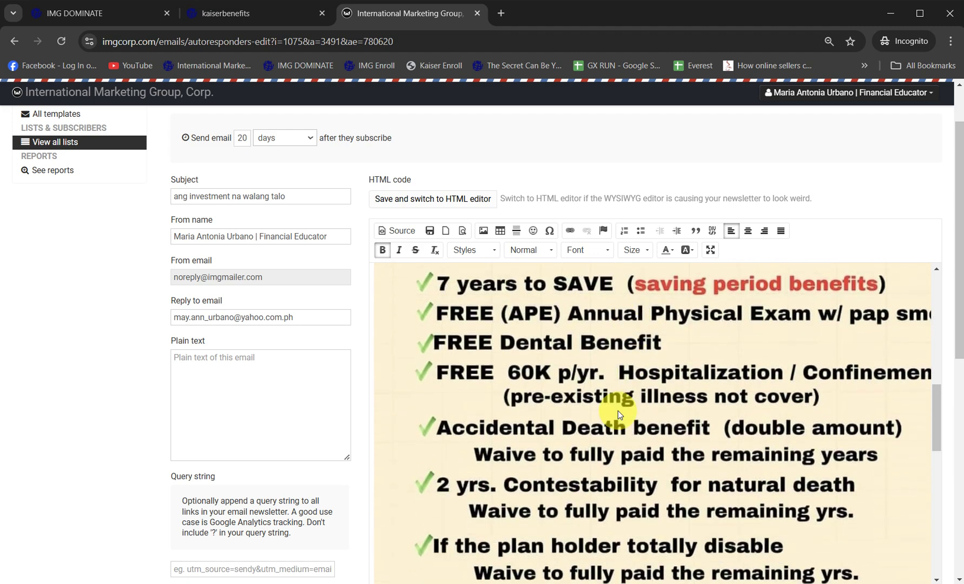
- Check the Kaiser Spiel image's width and link it to the kaiserbenefits page
{"action": "scroll", "coordinate": [619, 405], "scroll_direction": "up", "scroll_amount": 8}
{"action": "double_click", "coordinate": [612, 441]}
{"action": "left_click", "coordinate": [377, 308]}
{"action": "key", "text": "Return"}
{"action": "scroll", "coordinate": [482, 392], "scroll_direction": "down", "scroll_amount": 10}
{"action": "scroll", "coordinate": [482, 392], "scroll_direction": "down", "scroll_amount": 3}
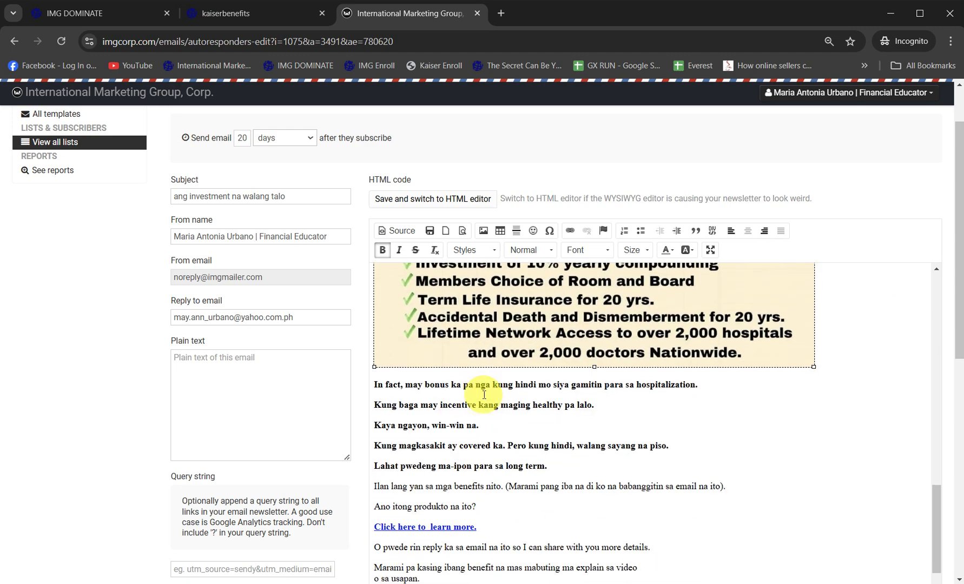
{"action": "left_click", "coordinate": [570, 231]}
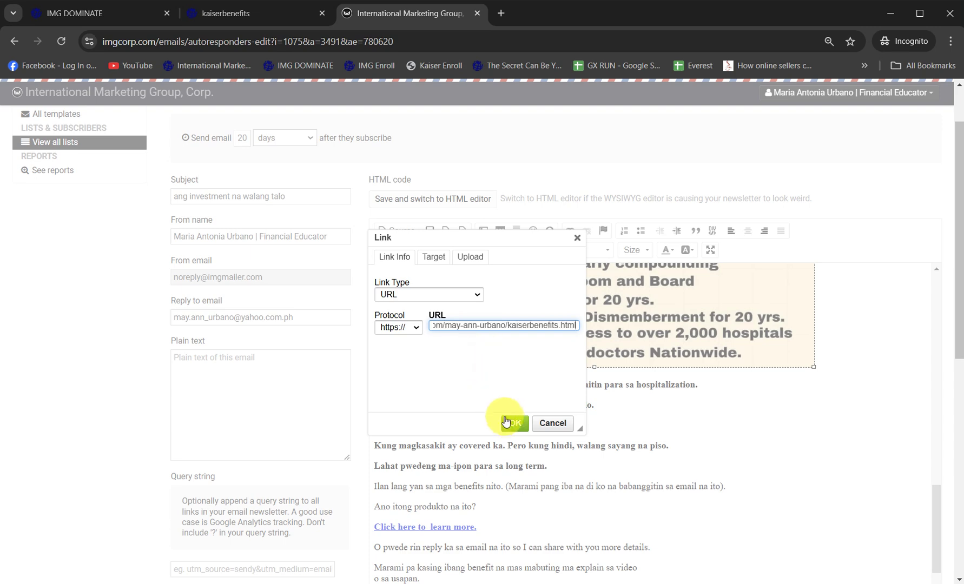
{"action": "left_click", "coordinate": [509, 423]}
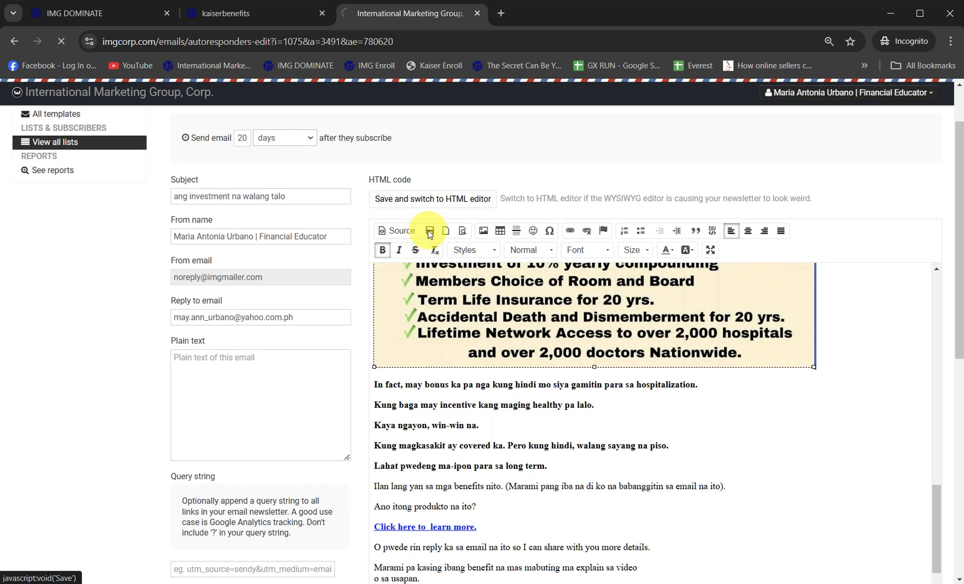
- Preview the 20-day email and open the Kaiser image's link in a new tab
{"action": "left_click", "coordinate": [464, 300]}
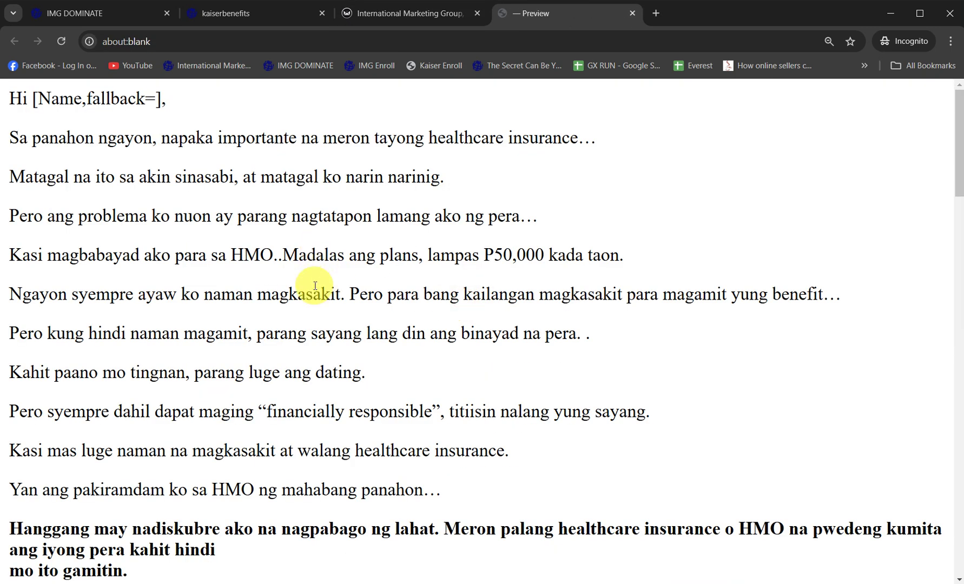
{"action": "scroll", "coordinate": [317, 287], "scroll_direction": "down", "scroll_amount": 8}
{"action": "right_click", "coordinate": [431, 264]}
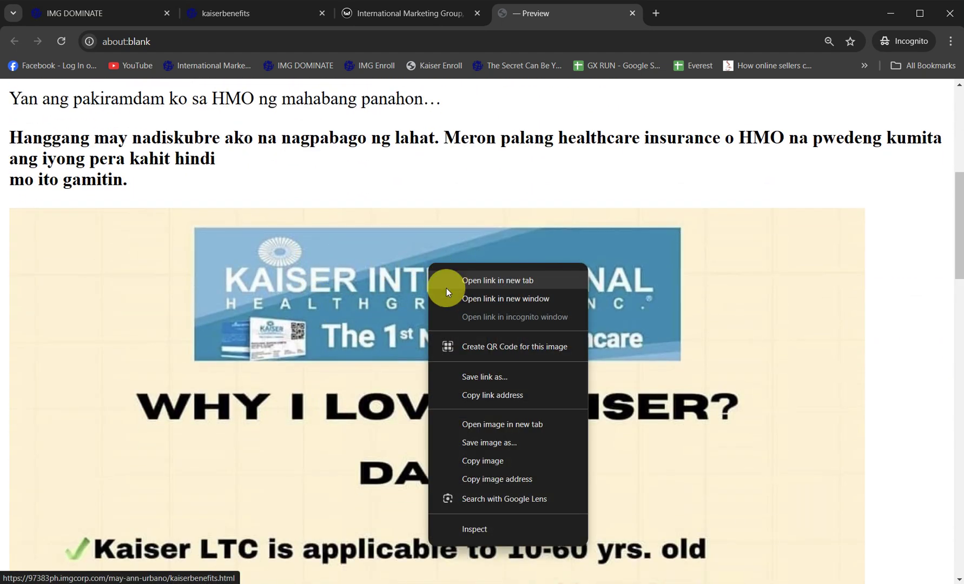
{"action": "left_click", "coordinate": [451, 281]}
- Open 'Click here to learn more.' in a new tab, confirm the benefits page, and close the test tabs
{"action": "scroll", "coordinate": [458, 307], "scroll_direction": "down", "scroll_amount": 5}
{"action": "scroll", "coordinate": [458, 307], "scroll_direction": "down", "scroll_amount": 20}
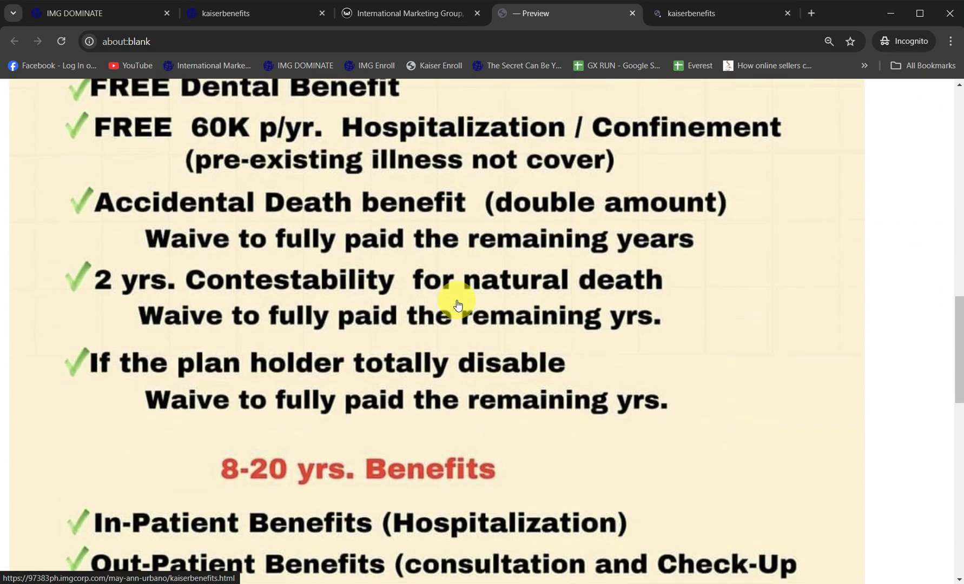
{"action": "scroll", "coordinate": [458, 307], "scroll_direction": "down", "scroll_amount": 2}
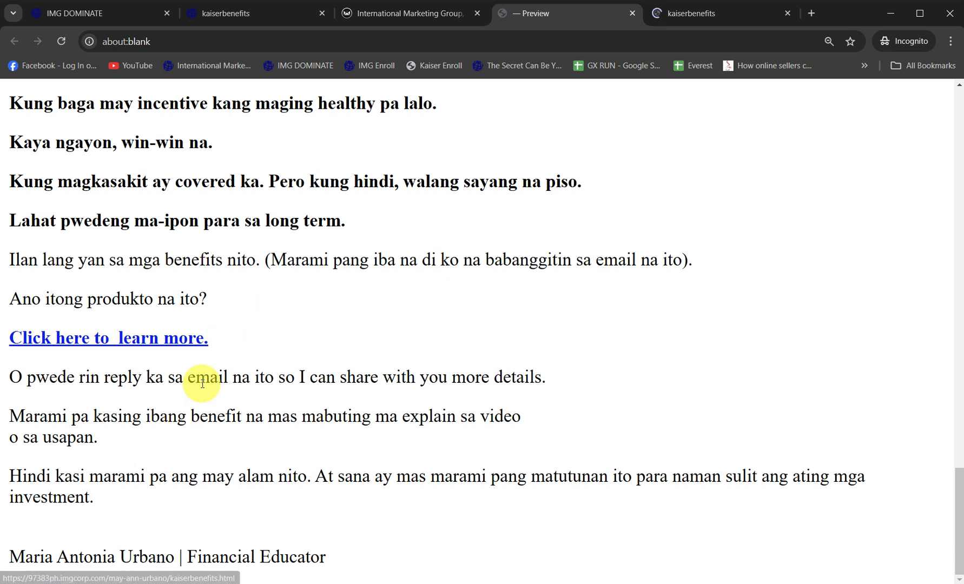
{"action": "right_click", "coordinate": [192, 346]}
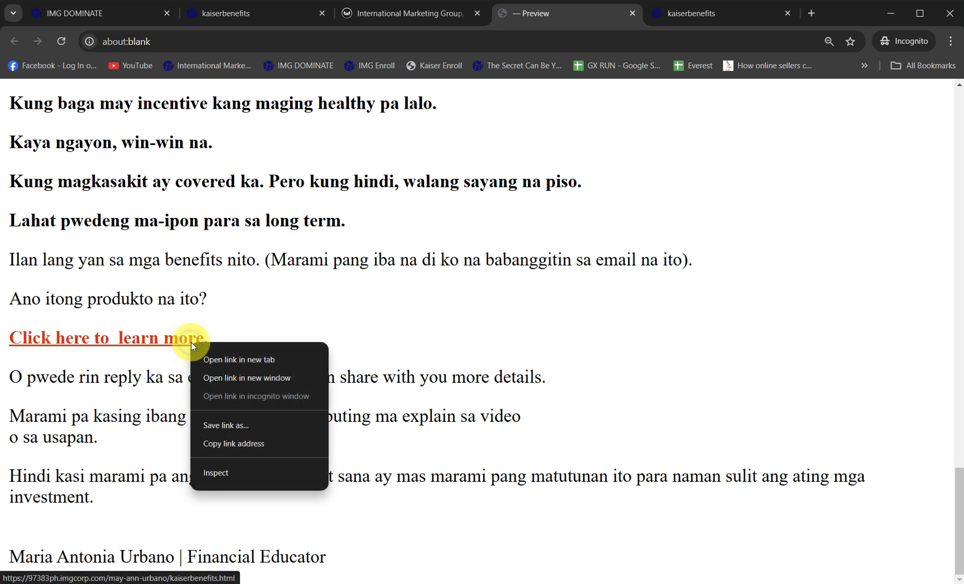
{"action": "left_click", "coordinate": [217, 359]}
{"action": "left_click", "coordinate": [608, 24]}
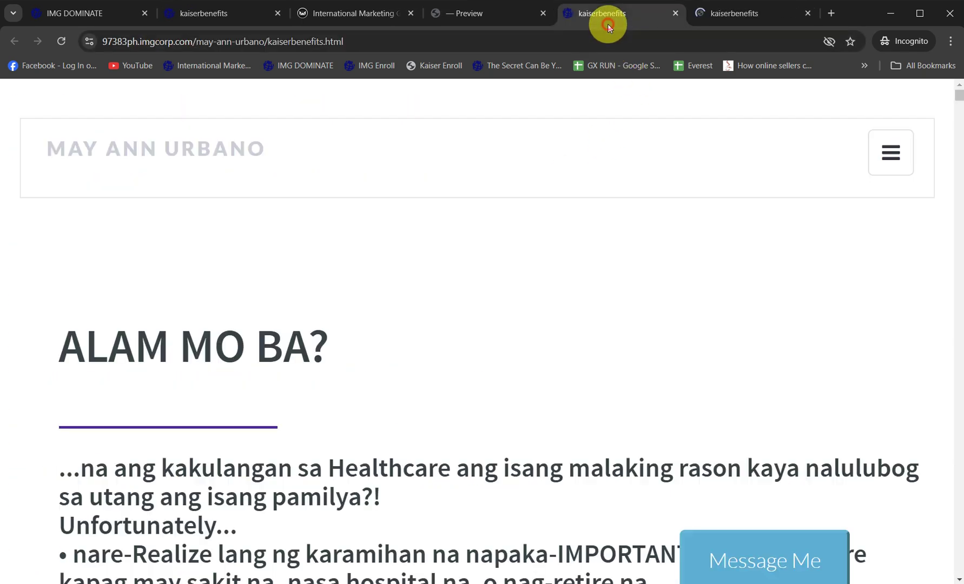
{"action": "key", "text": "ctrl+w"}
{"action": "key", "text": "ctrl+w"}
{"action": "key", "text": "ctrl+w"}
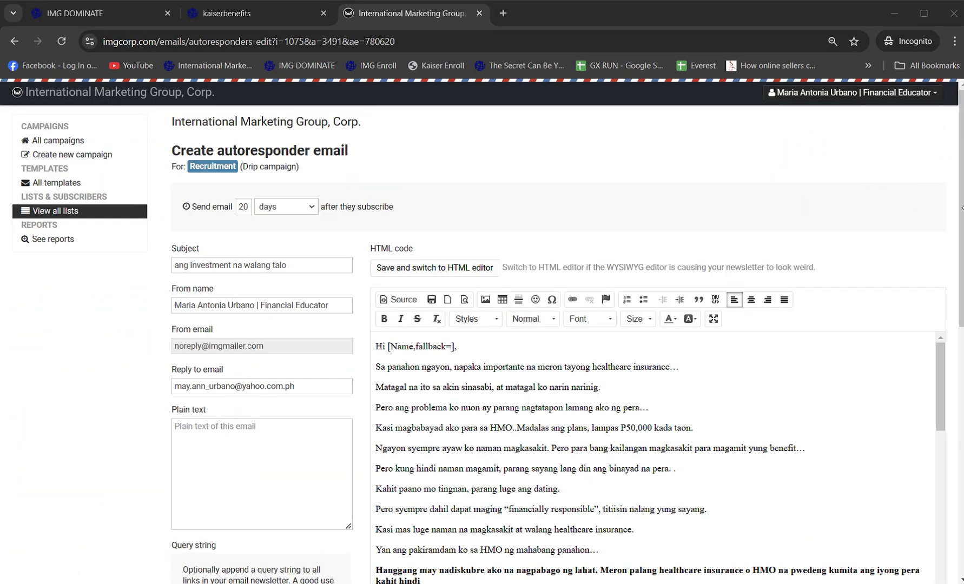
- Save the 20-day 'ang investment na walang talo' email
{"action": "left_click", "coordinate": [958, 182]}
{"action": "scroll", "coordinate": [958, 252], "scroll_direction": "down", "scroll_amount": 10}
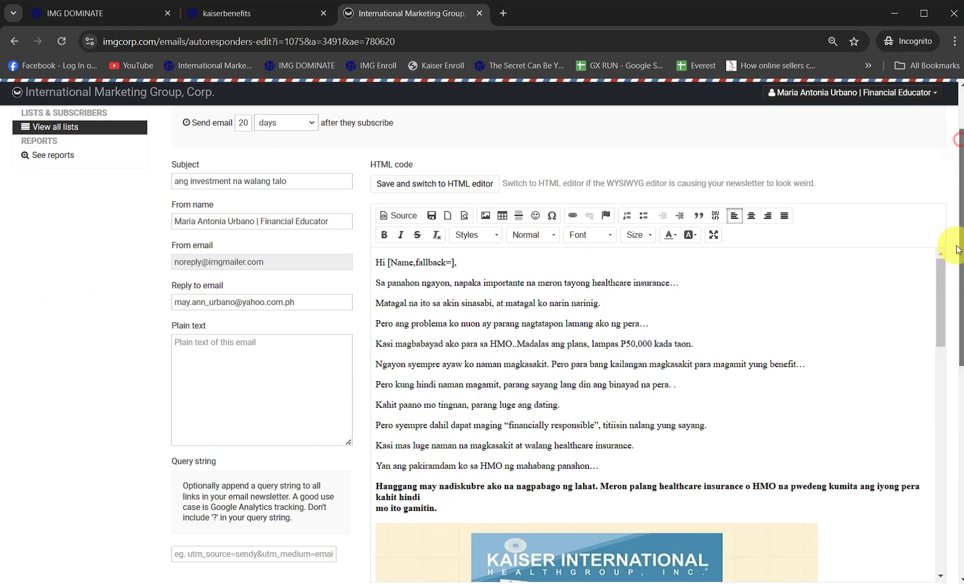
{"action": "left_click", "coordinate": [311, 255]}
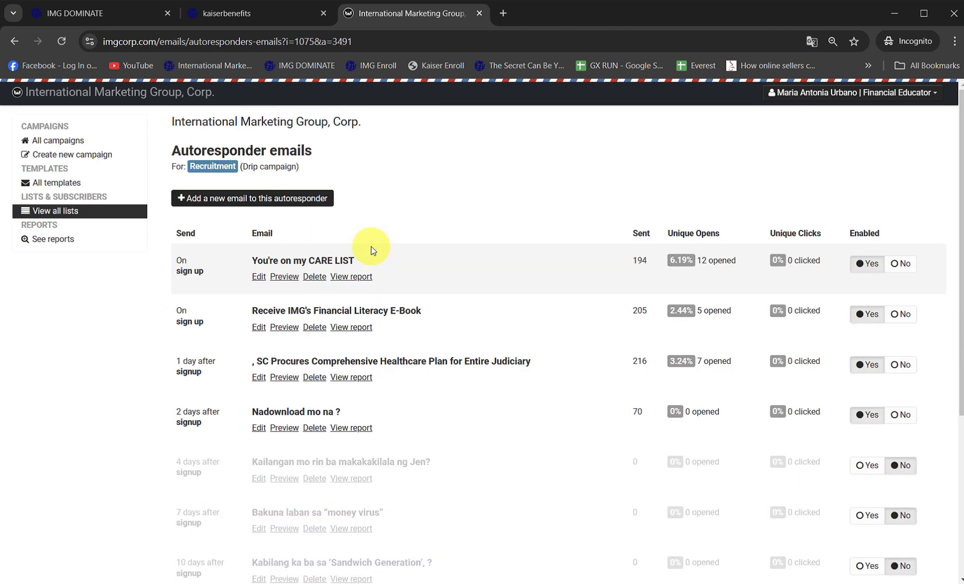
- Add a new autoresponder email scheduled 23 days after subscribing
{"action": "scroll", "coordinate": [957, 270], "scroll_direction": "down", "scroll_amount": 5}
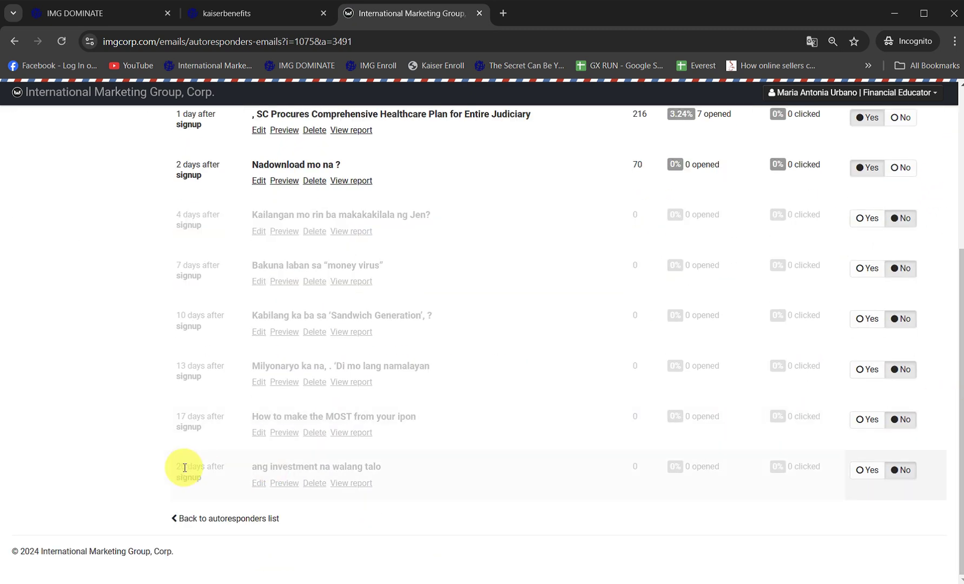
{"action": "scroll", "coordinate": [207, 485], "scroll_direction": "up", "scroll_amount": 5}
{"action": "left_click", "coordinate": [320, 199]}
{"action": "left_click", "coordinate": [289, 207]}
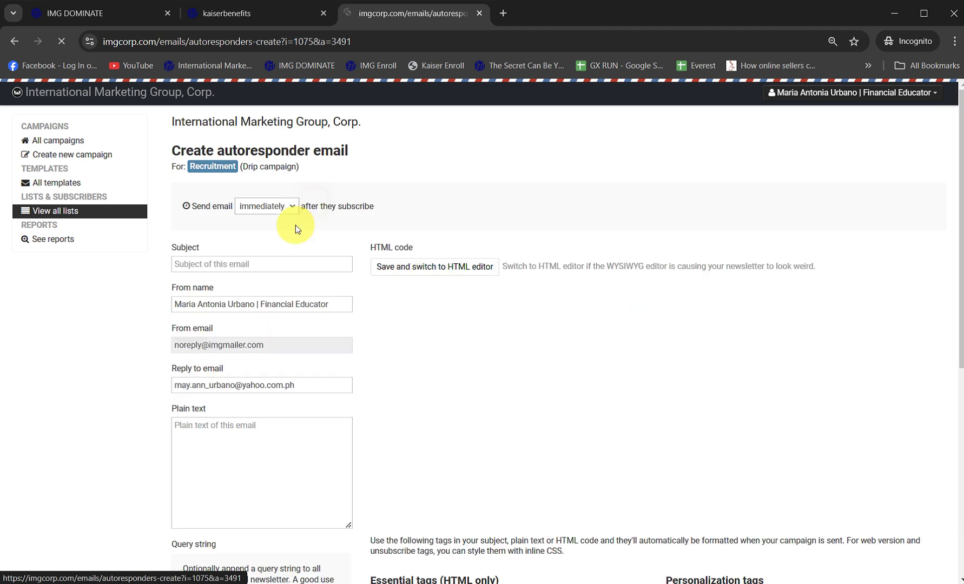
{"action": "left_click", "coordinate": [267, 269]}
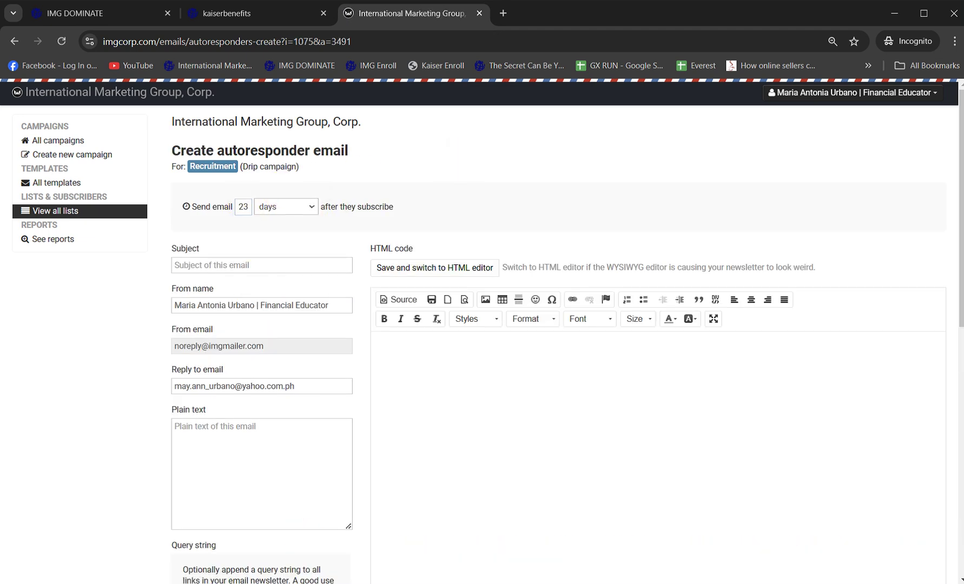
{"action": "left_click", "coordinate": [41, 582]}
- Copy the money-club email from Notepad and paste it into the new email's body
{"action": "scroll", "coordinate": [430, 333], "scroll_direction": "down", "scroll_amount": 5}
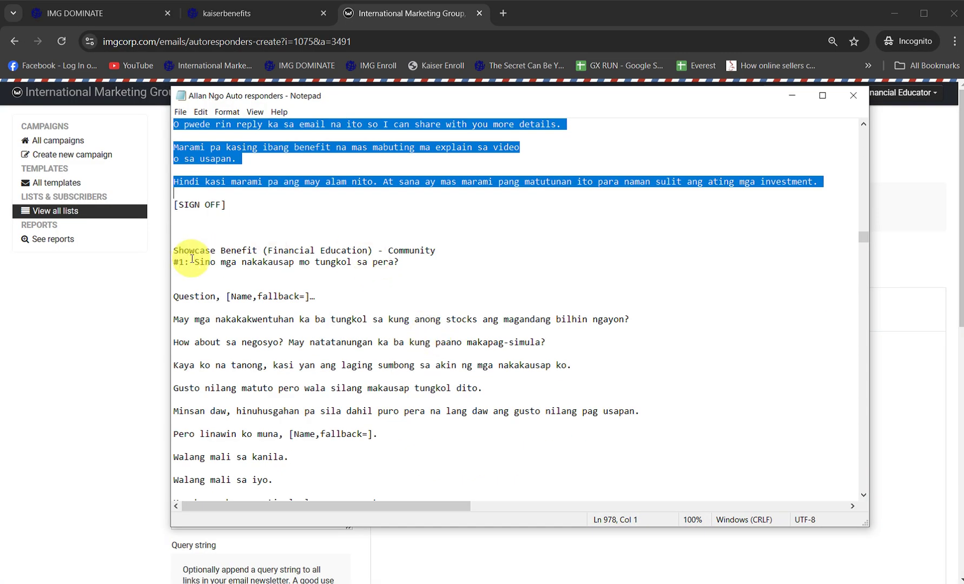
{"action": "left_click_drag", "start_coordinate": [192, 264], "coordinate": [287, 411]}
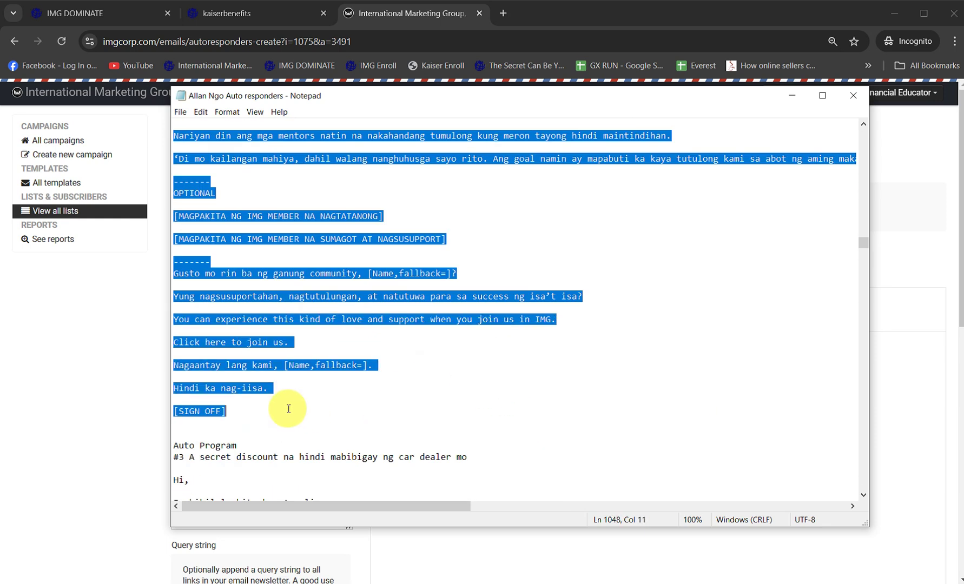
{"action": "right_click", "coordinate": [236, 277]}
{"action": "left_click", "coordinate": [265, 310]}
{"action": "scroll", "coordinate": [388, 386], "scroll_direction": "down", "scroll_amount": 5}
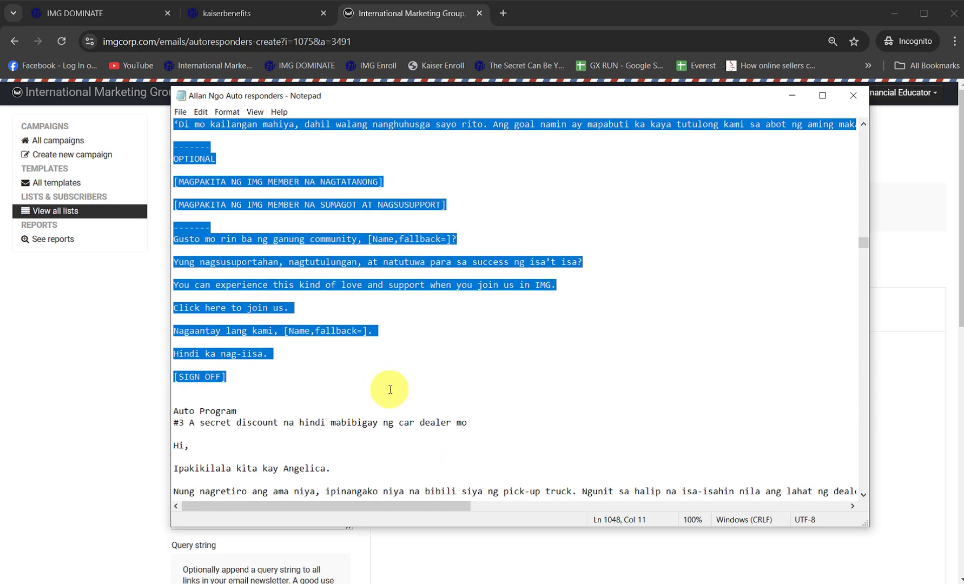
{"action": "left_click", "coordinate": [139, 402]}
{"action": "left_click", "coordinate": [441, 358]}
{"action": "key", "text": "ctrl+v"}
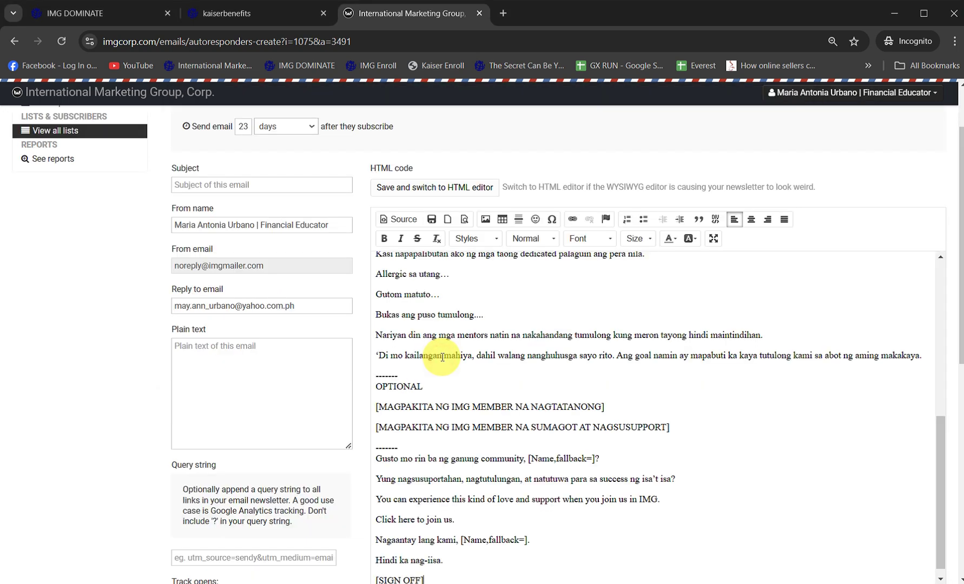
- Replace the [SIGN OFF] placeholder with the sender name and delete the OPTIONAL block
{"action": "triple_click", "coordinate": [268, 225]}
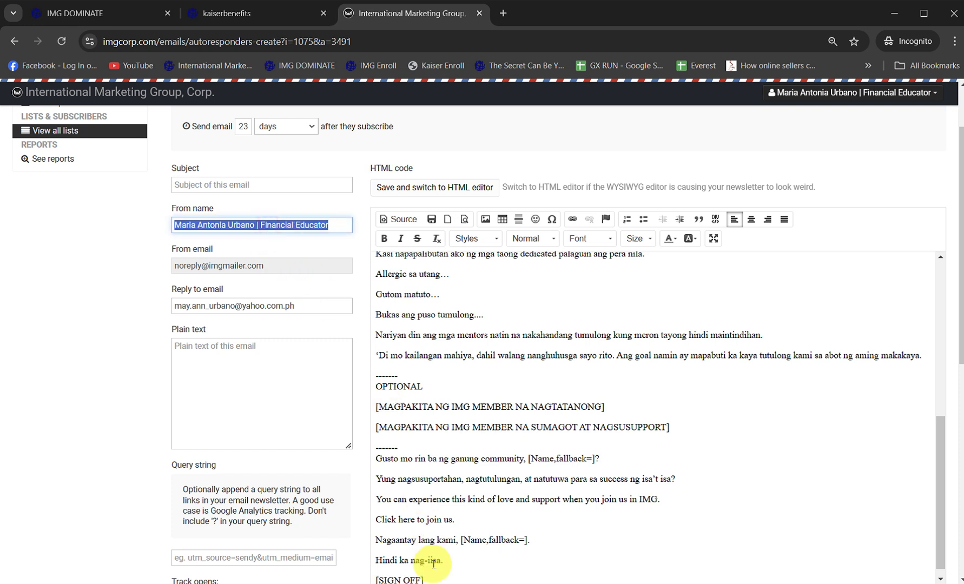
{"action": "triple_click", "coordinate": [445, 576]}
{"action": "key", "text": "ctrl+v"}
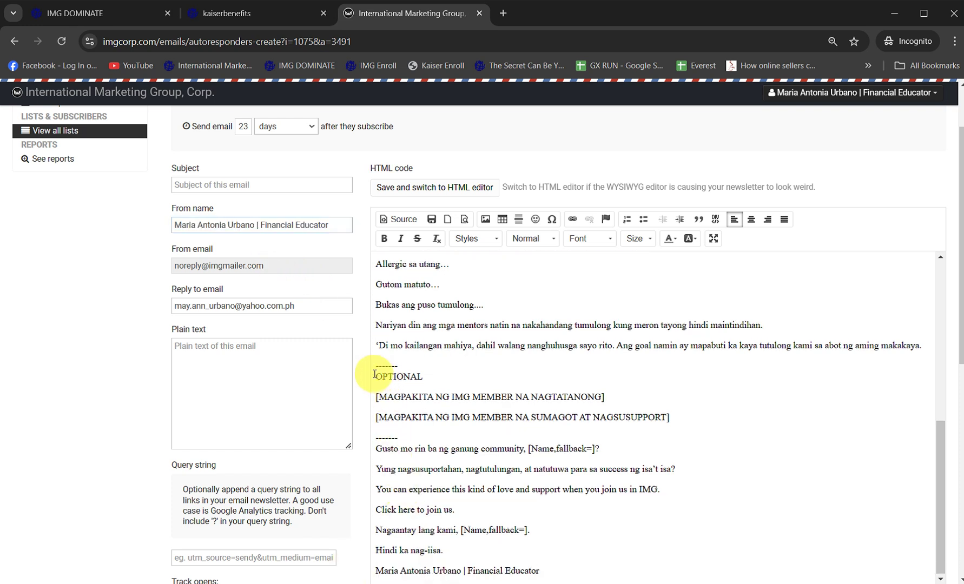
{"action": "left_click_drag", "start_coordinate": [387, 390], "coordinate": [632, 436]}
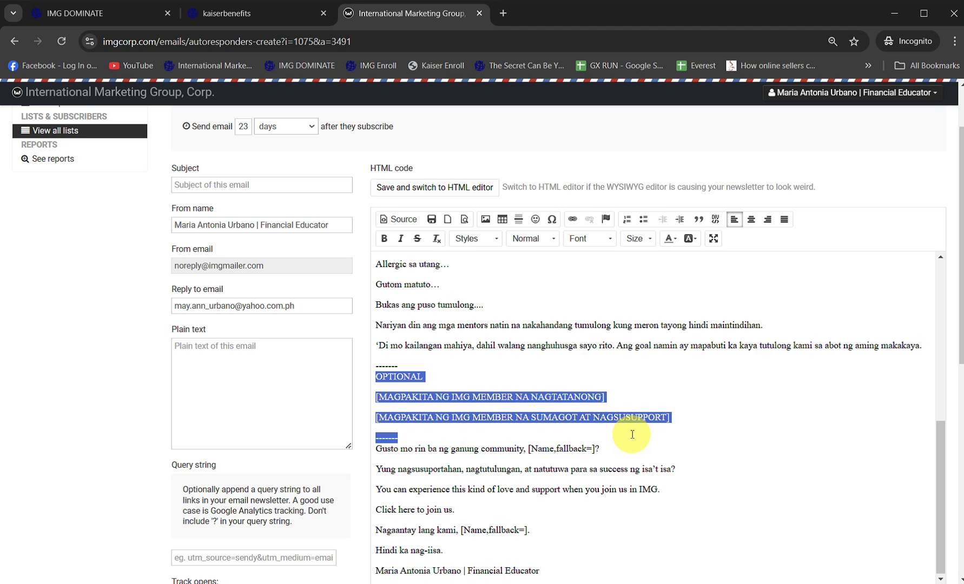
{"action": "key", "text": "BackSpace"}
- Move the title 'Sino mga nakakausap mo tungkol sa pera?' into Subject and select 'Click here to join us.'
{"action": "key", "text": "ctrl+Home"}
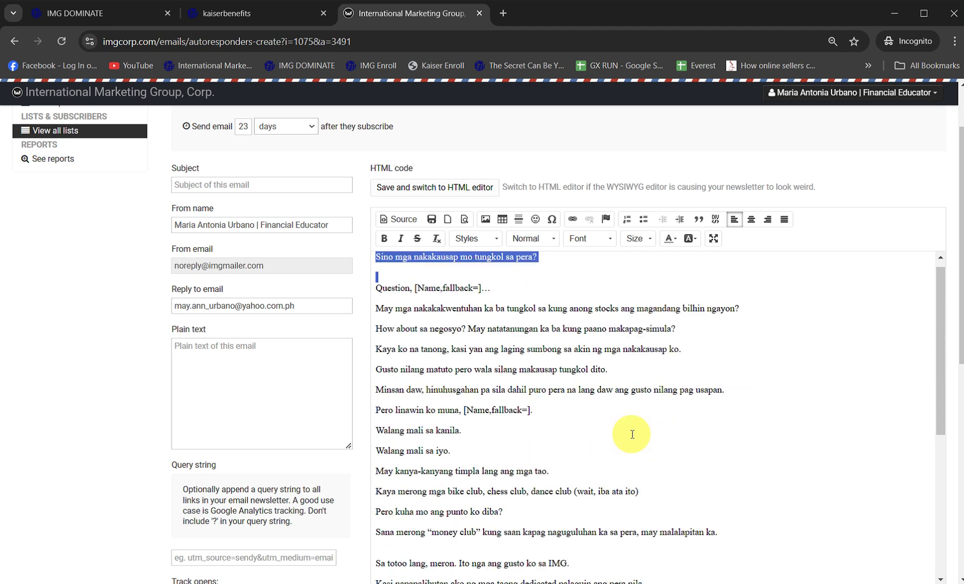
{"action": "key", "text": "BackSpace"}
{"action": "left_click", "coordinate": [217, 183]}
{"action": "key", "text": "ctrl+v"}
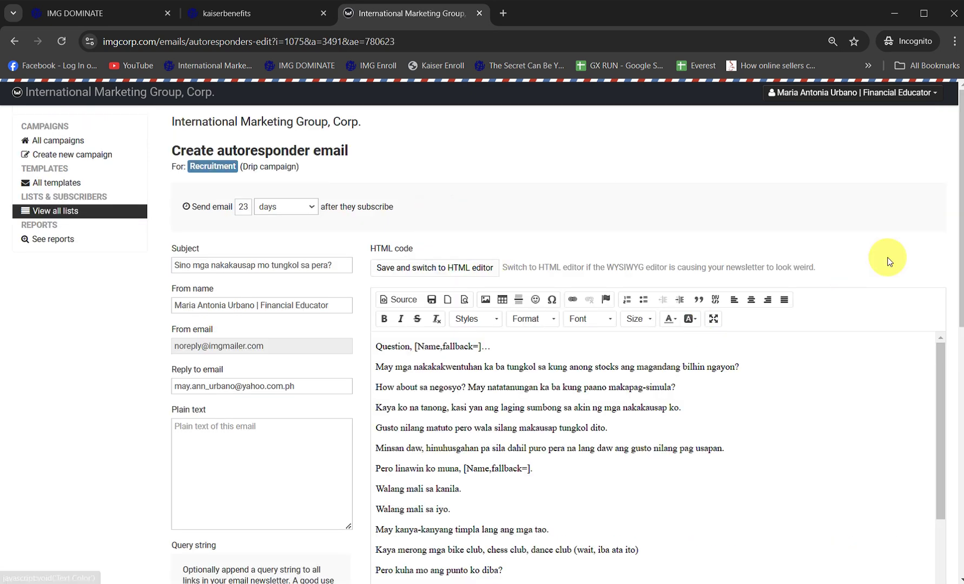
{"action": "scroll", "coordinate": [937, 228], "scroll_direction": "down", "scroll_amount": 2}
{"action": "left_click_drag", "start_coordinate": [937, 227], "coordinate": [930, 431]}
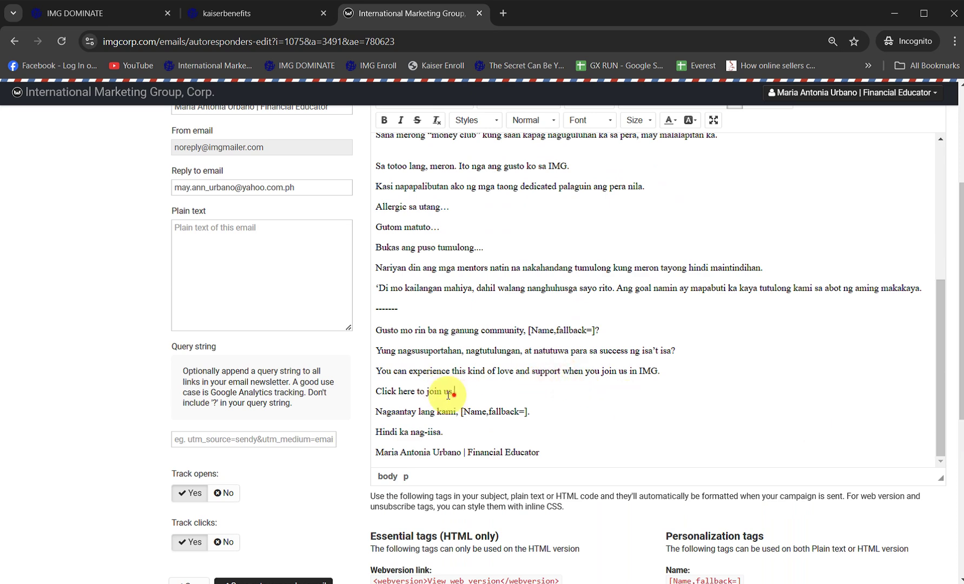
{"action": "left_click_drag", "start_coordinate": [455, 396], "coordinate": [371, 392]}
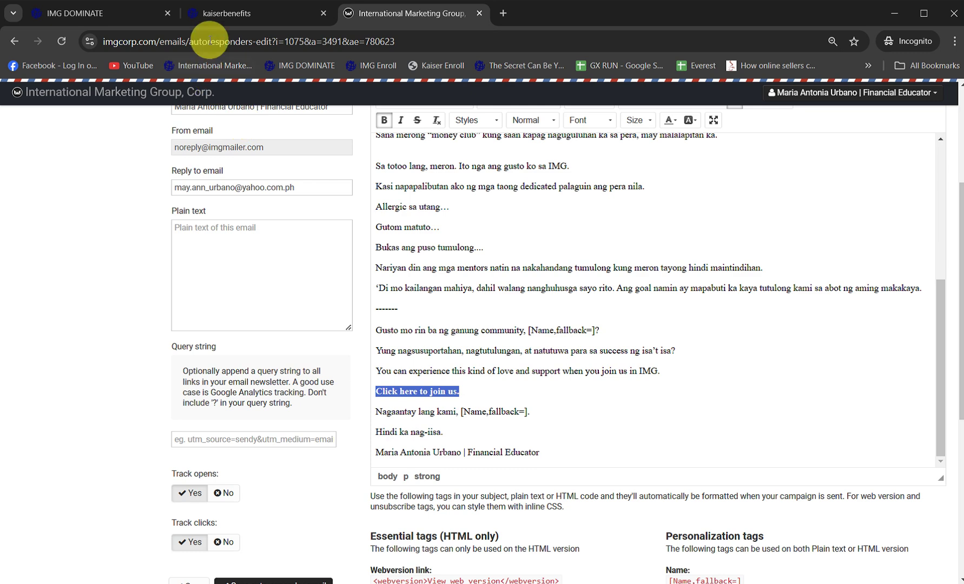
- Copy the topbenefits page address from the ABOUT IMG page
{"action": "left_click", "coordinate": [226, 12]}
{"action": "left_click", "coordinate": [894, 153]}
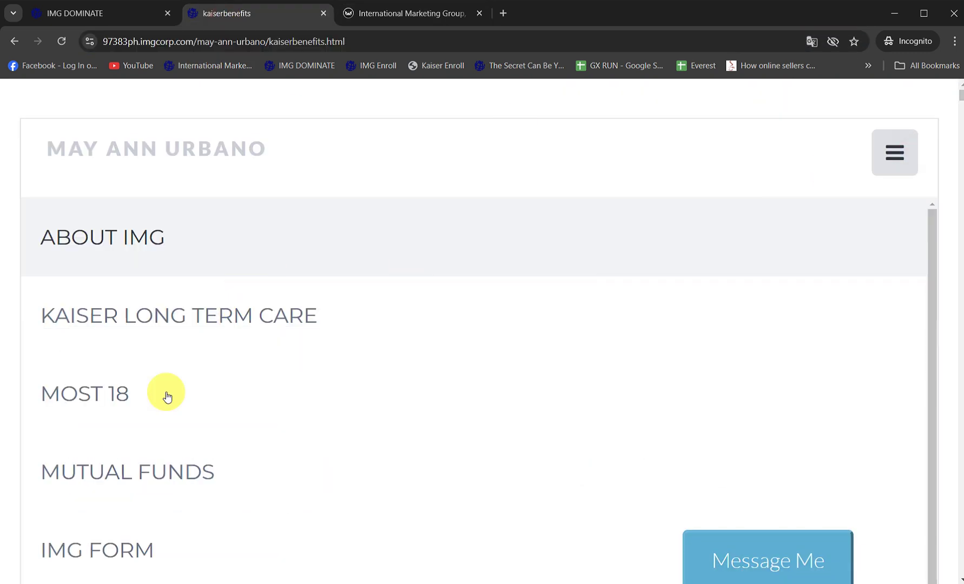
{"action": "left_click", "coordinate": [98, 238]}
{"action": "left_click", "coordinate": [168, 41]}
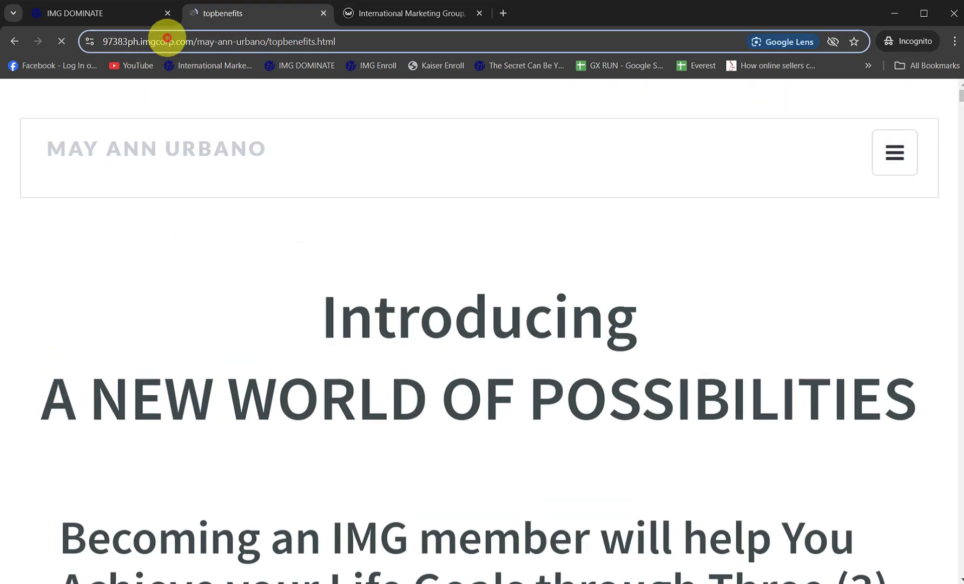
{"action": "right_click", "coordinate": [169, 40]}
{"action": "left_click", "coordinate": [202, 128]}
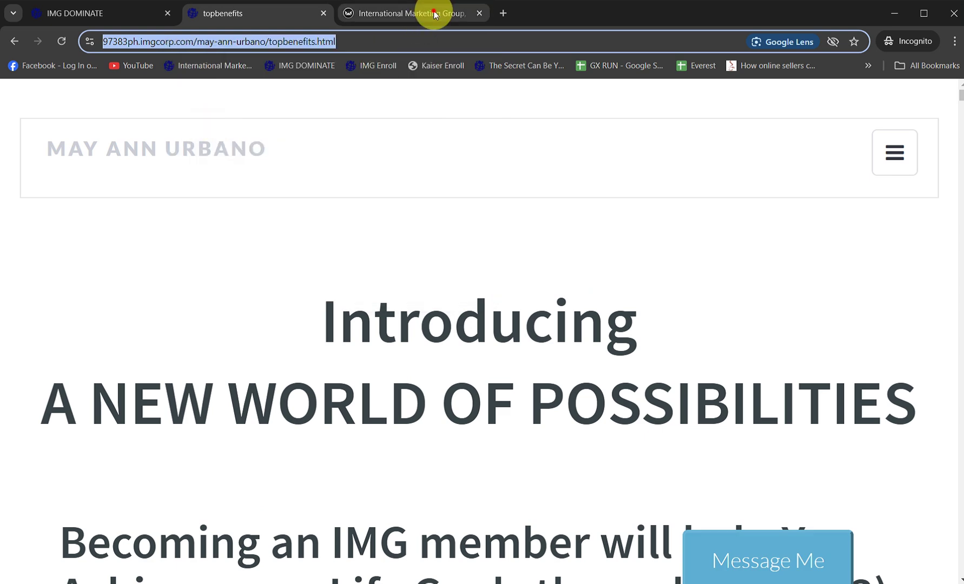
- Link 'Click here to join us.' to the topbenefits page address
{"action": "left_click", "coordinate": [427, 14]}
{"action": "scroll", "coordinate": [857, 200], "scroll_direction": "up", "scroll_amount": 1}
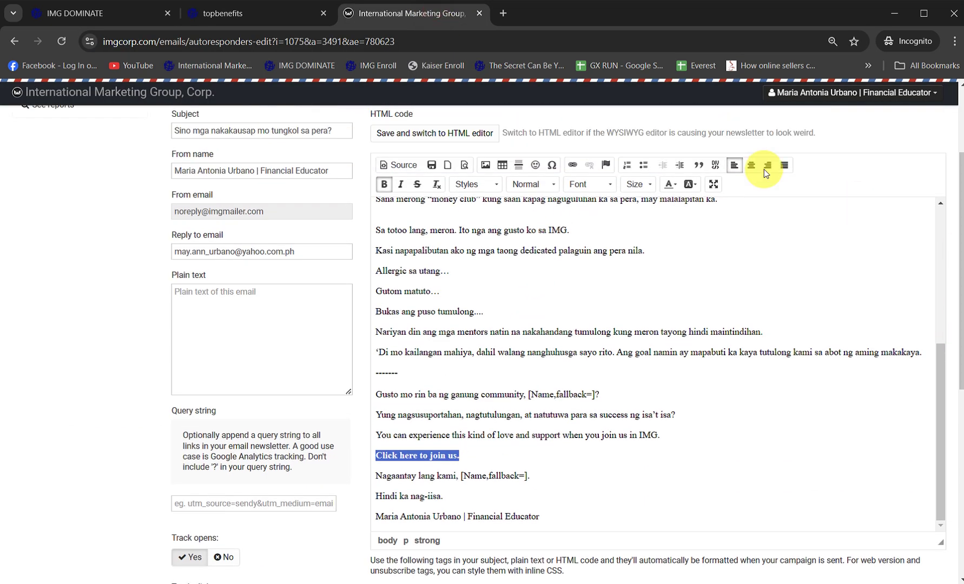
{"action": "left_click", "coordinate": [572, 165]}
{"action": "key", "text": "ctrl+v"}
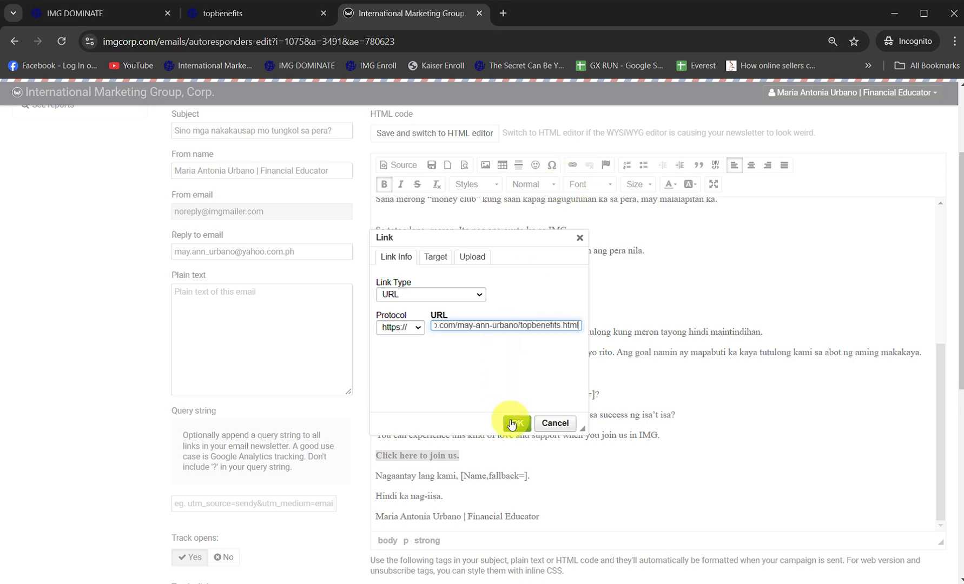
{"action": "left_click", "coordinate": [517, 423]}
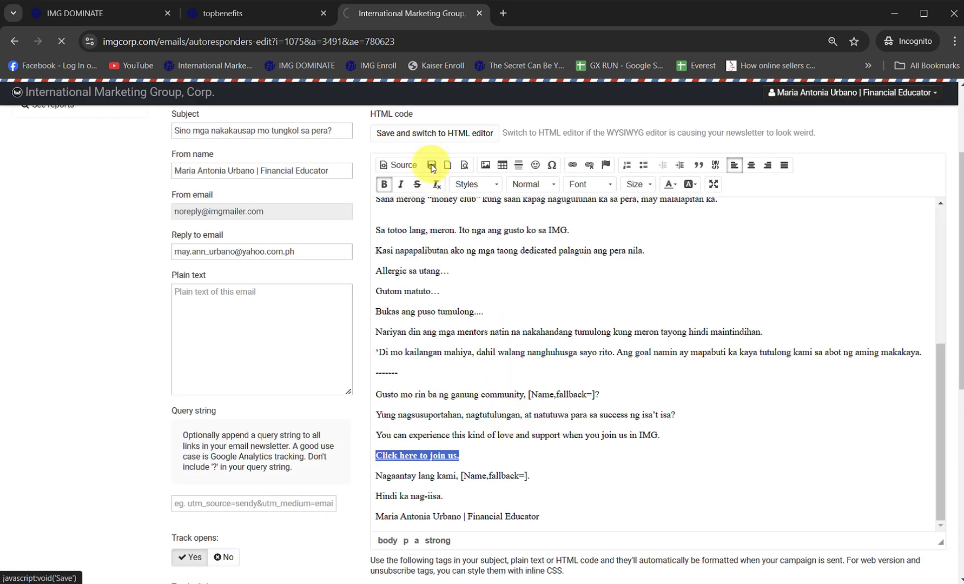
- Save the edited 23-day email
{"action": "scroll", "coordinate": [939, 234], "scroll_direction": "down", "scroll_amount": 4}
{"action": "left_click_drag", "start_coordinate": [939, 234], "coordinate": [941, 419]}
{"action": "scroll", "coordinate": [558, 379], "scroll_direction": "down", "scroll_amount": 5}
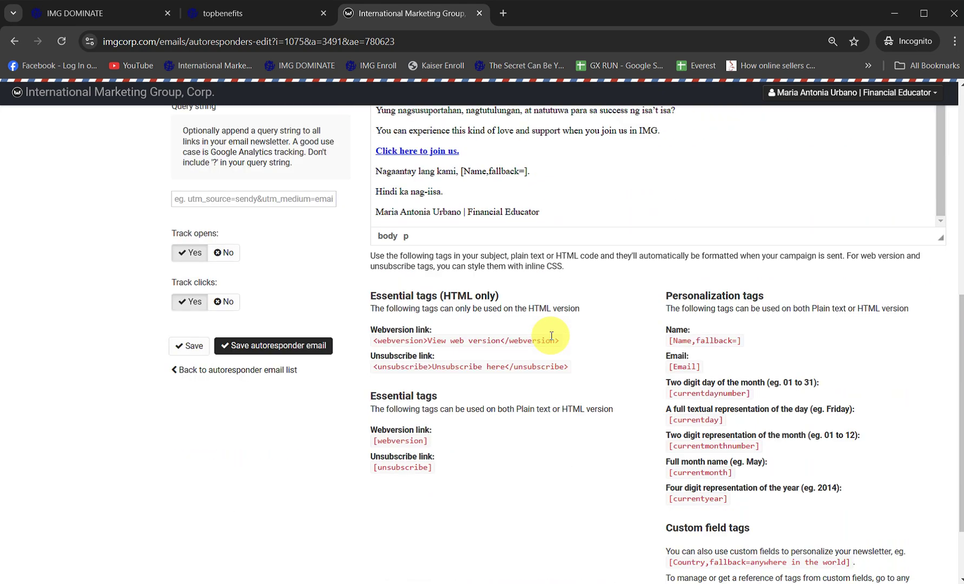
{"action": "left_click", "coordinate": [552, 339]}
{"action": "left_click", "coordinate": [390, 367]}
{"action": "left_click", "coordinate": [279, 337]}
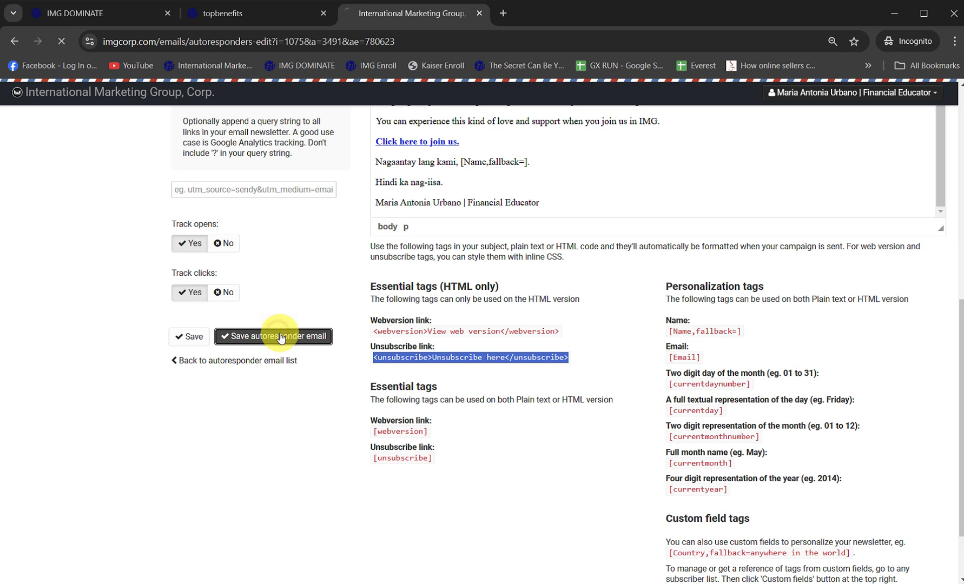
- Add a new autoresponder email set to send 26 days after subscribing
{"action": "scroll", "coordinate": [956, 110], "scroll_direction": "down", "scroll_amount": 5}
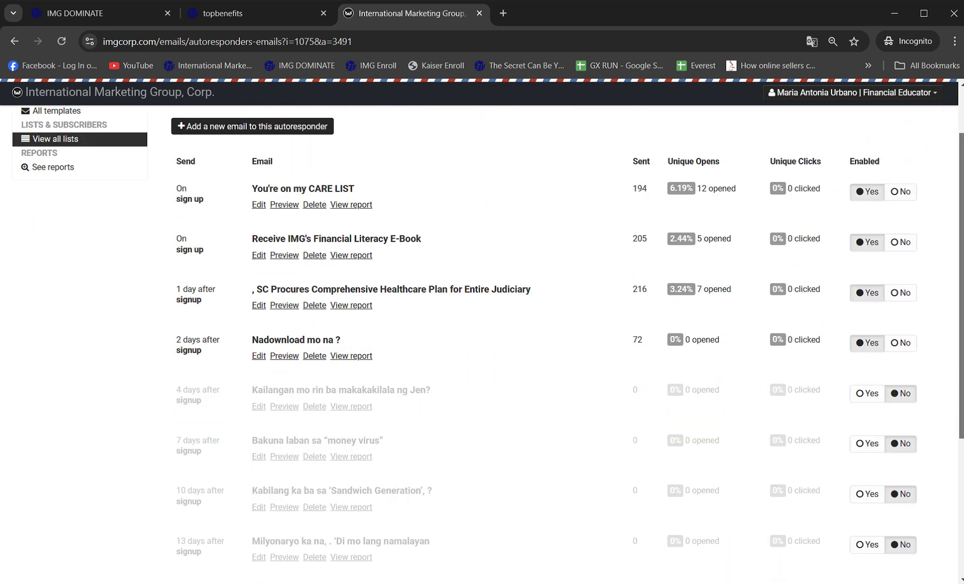
{"action": "scroll", "coordinate": [437, 199], "scroll_direction": "up", "scroll_amount": 5}
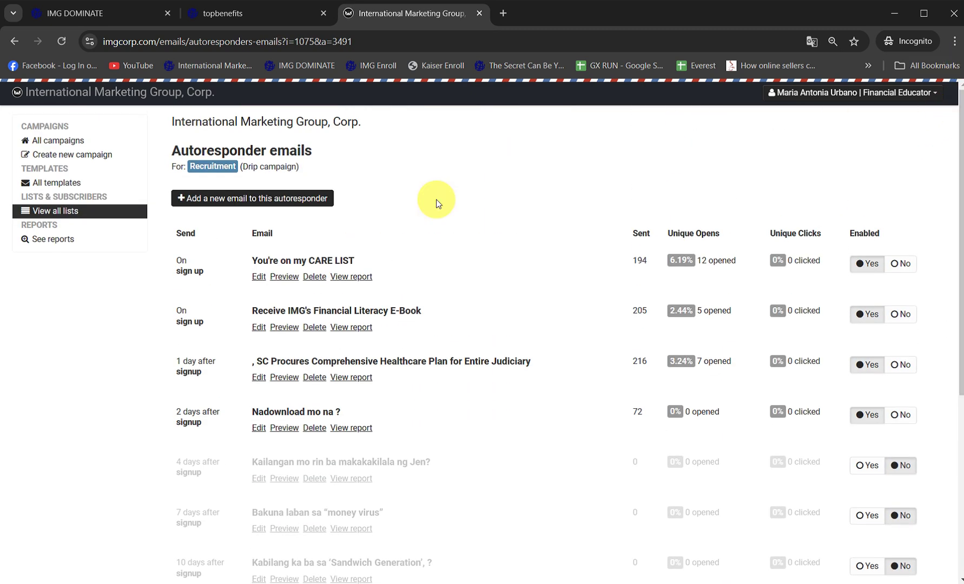
{"action": "left_click", "coordinate": [328, 199]}
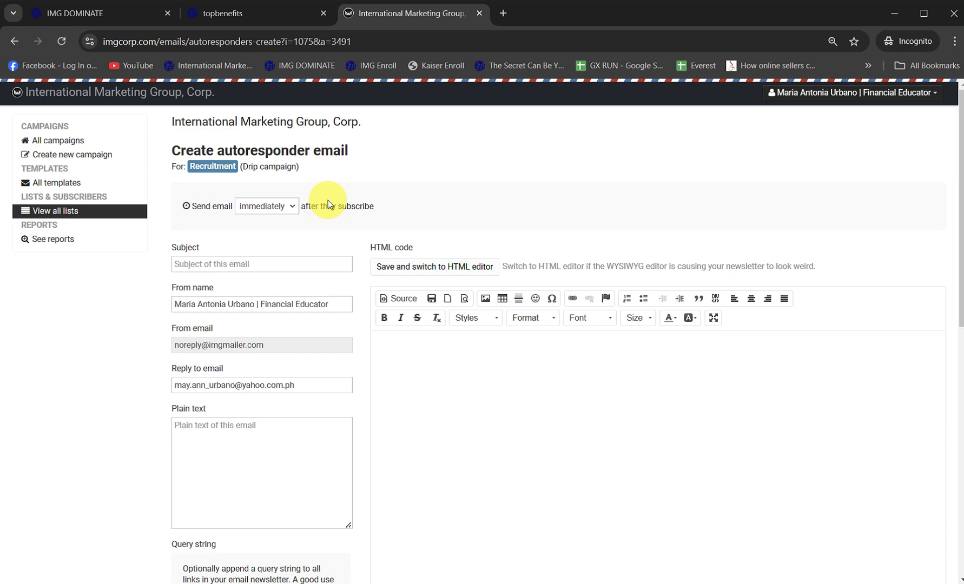
{"action": "left_click", "coordinate": [259, 207]}
{"action": "left_click", "coordinate": [258, 267]}
{"action": "left_click", "coordinate": [238, 208]}
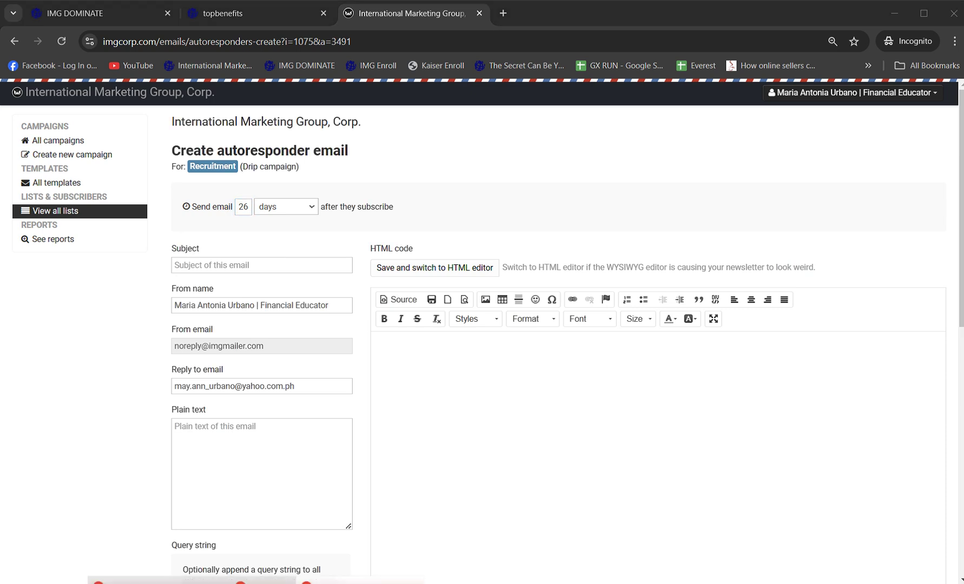
- Copy the Auto Program email text from Notepad into the new email's body
{"action": "left_click", "coordinate": [532, 445]}
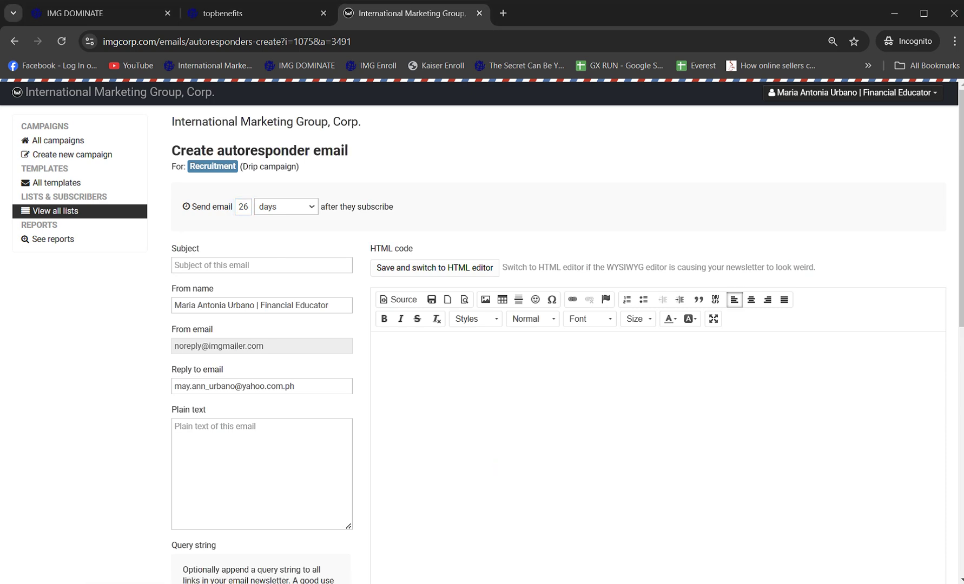
{"action": "key", "text": "alt+Tab"}
{"action": "scroll", "coordinate": [269, 355], "scroll_direction": "down", "scroll_amount": 1}
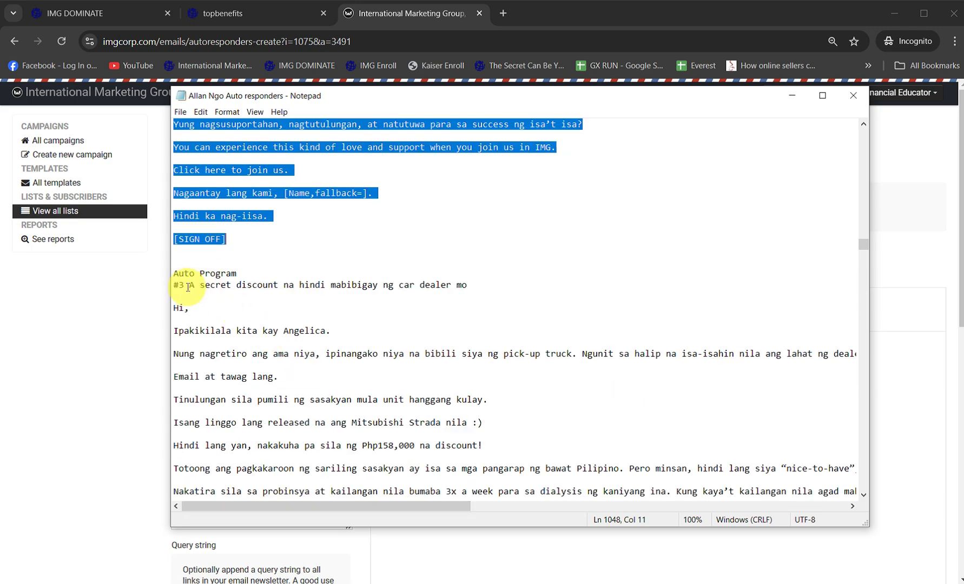
{"action": "left_click_drag", "start_coordinate": [182, 286], "coordinate": [369, 425]}
{"action": "scroll", "coordinate": [373, 416], "scroll_direction": "down", "scroll_amount": 7}
{"action": "right_click", "coordinate": [256, 143]}
{"action": "left_click", "coordinate": [313, 182]}
{"action": "left_click", "coordinate": [61, 377]}
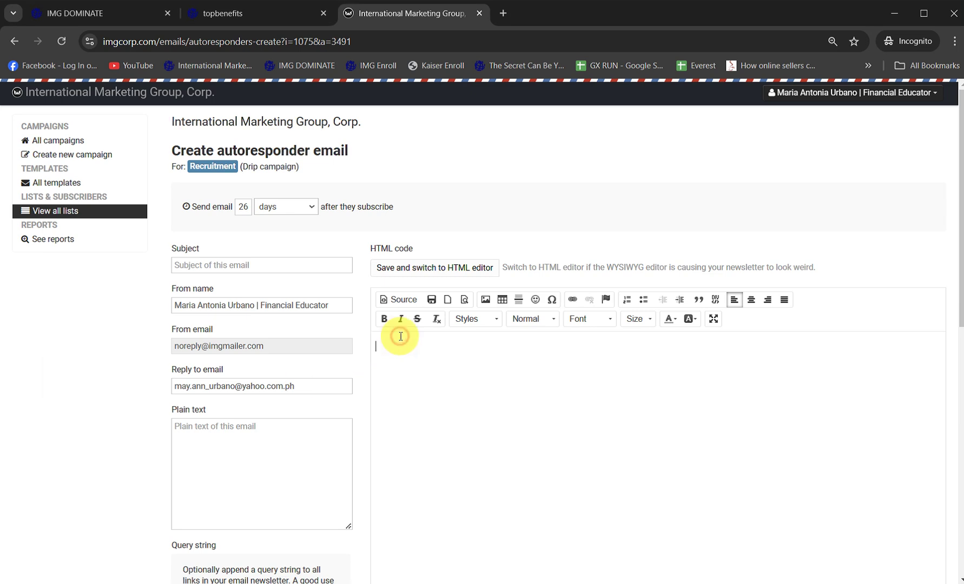
{"action": "key", "text": "ctrl+v"}
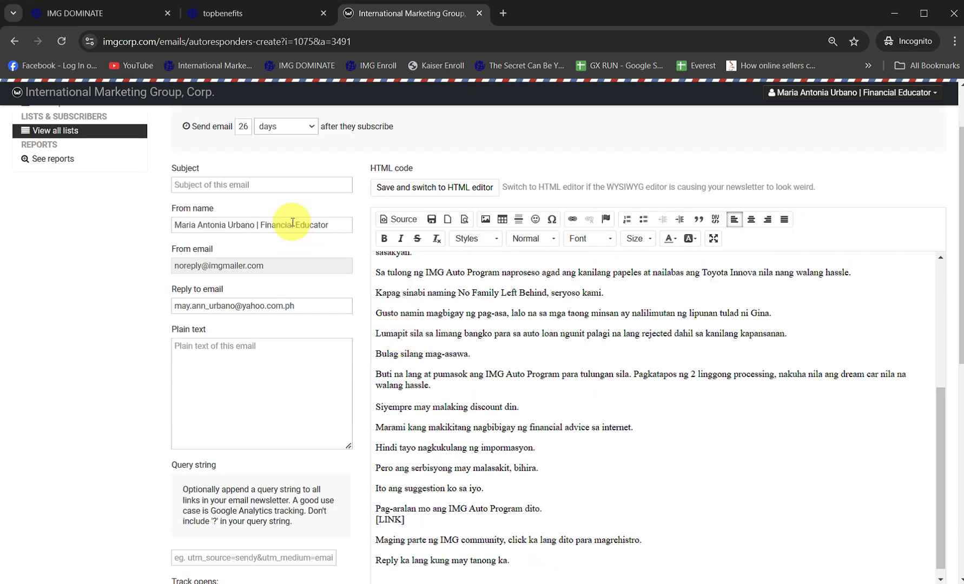
- Move the 'A secret discount…' headline out of the body into the Subject
{"action": "triple_click", "coordinate": [292, 224]}
{"action": "left_click", "coordinate": [424, 577]}
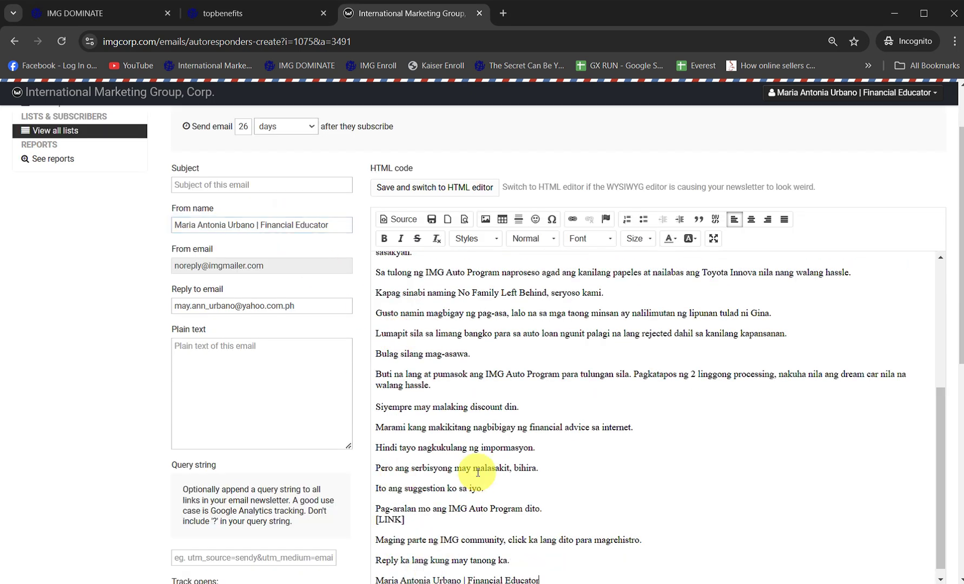
{"action": "key", "text": "ctrl+Home"}
{"action": "key", "text": "shift+Up"}
{"action": "key", "text": "BackSpace"}
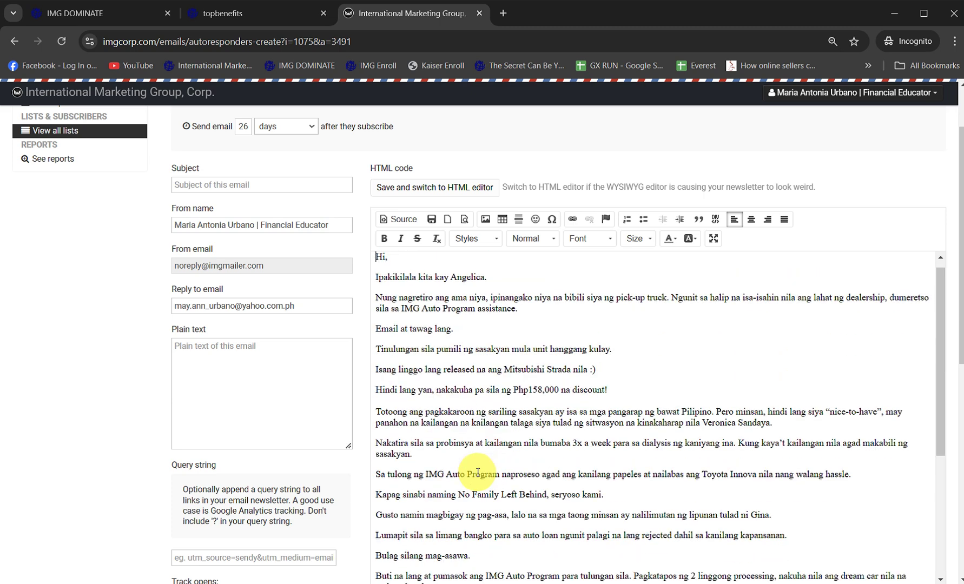
{"action": "key", "text": "ctrl+v"}
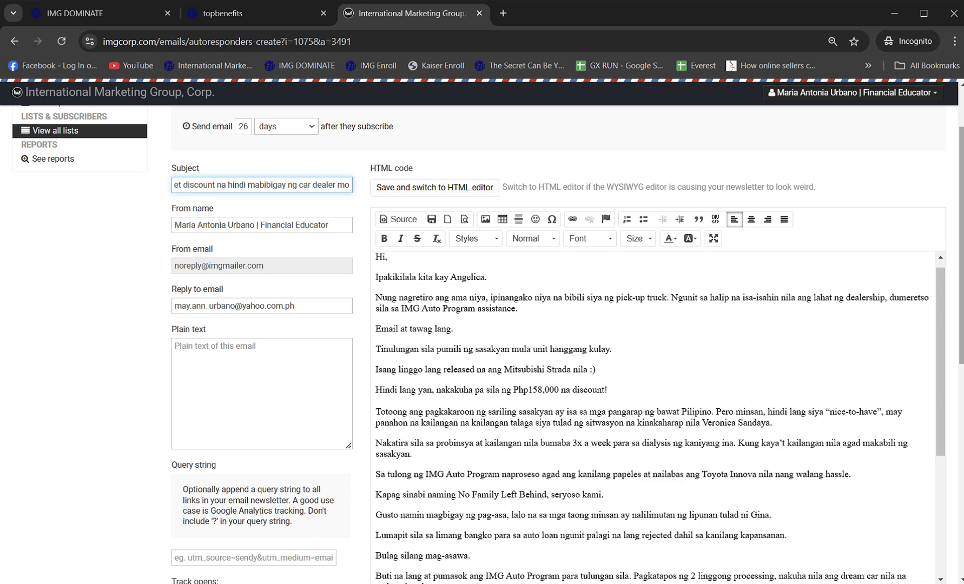
- Add the [Name,fallback=] greeting tag, save the 26-day email, and load Google in a new tab
{"action": "scroll", "coordinate": [703, 378], "scroll_direction": "down", "scroll_amount": 5}
{"action": "triple_click", "coordinate": [704, 388]}
{"action": "right_click", "coordinate": [699, 386]}
{"action": "left_click", "coordinate": [730, 400]}
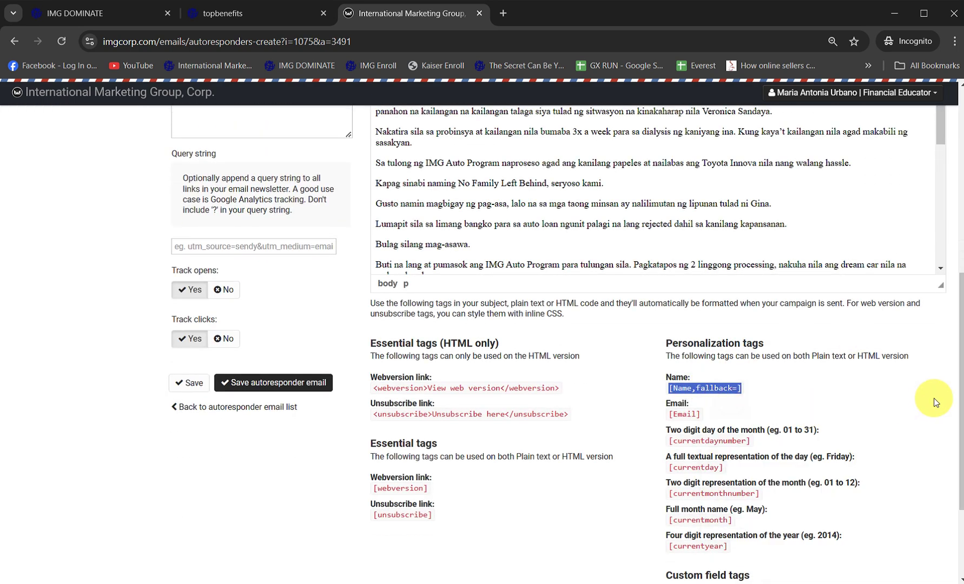
{"action": "scroll", "coordinate": [960, 371], "scroll_direction": "up", "scroll_amount": 8}
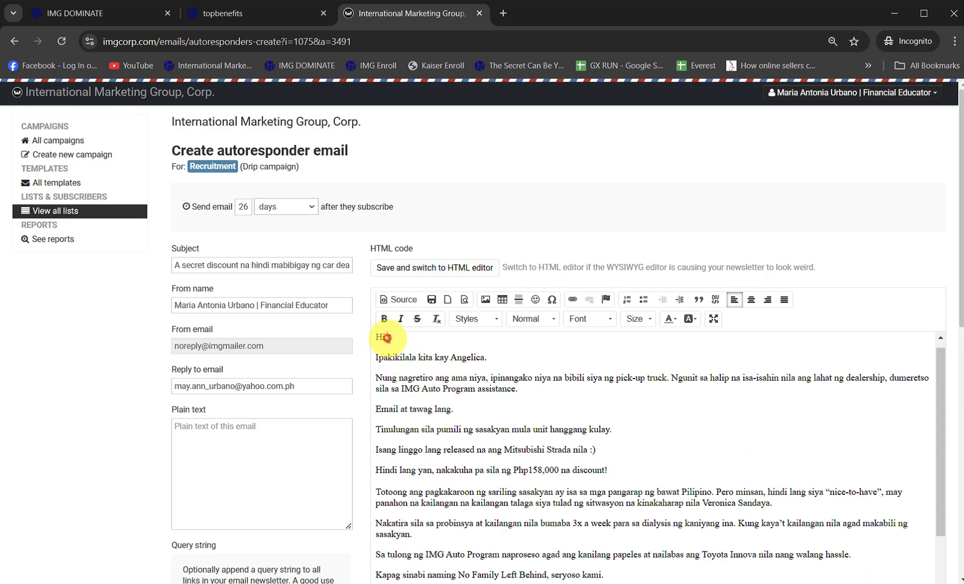
{"action": "left_click", "coordinate": [432, 299]}
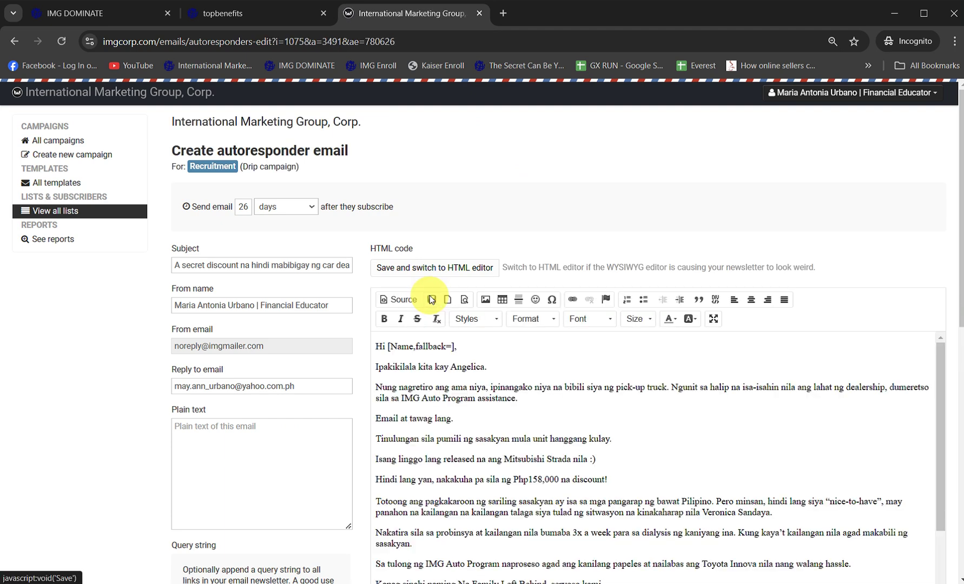
{"action": "key", "text": "ctrl+t"}
{"action": "type", "text": "g"}
{"action": "key", "text": "Return"}
- Search Google for 'img auto program' and open the IMG Auto Program home page
{"action": "type", "text": "img "}
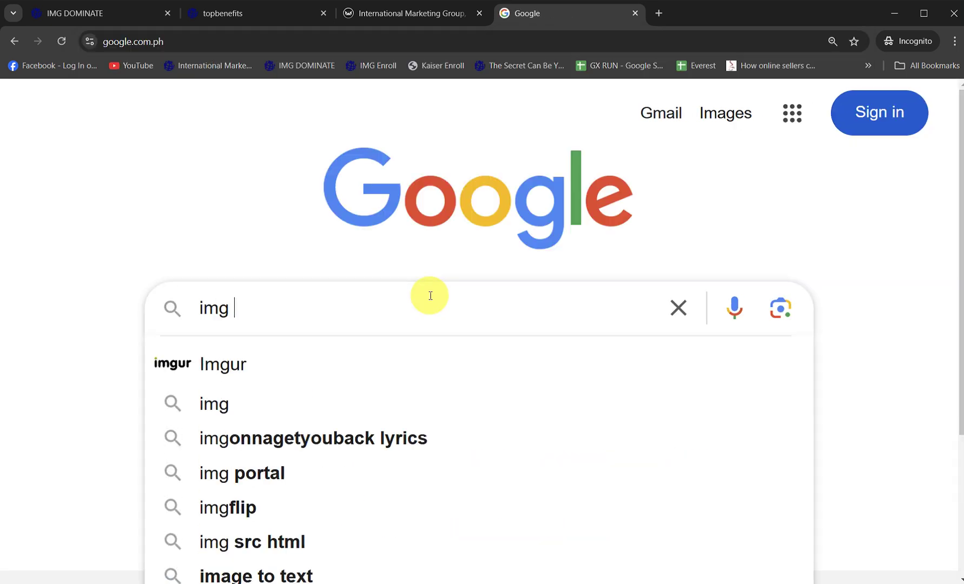
{"action": "type", "text": "auto program"}
{"action": "key", "text": "Return"}
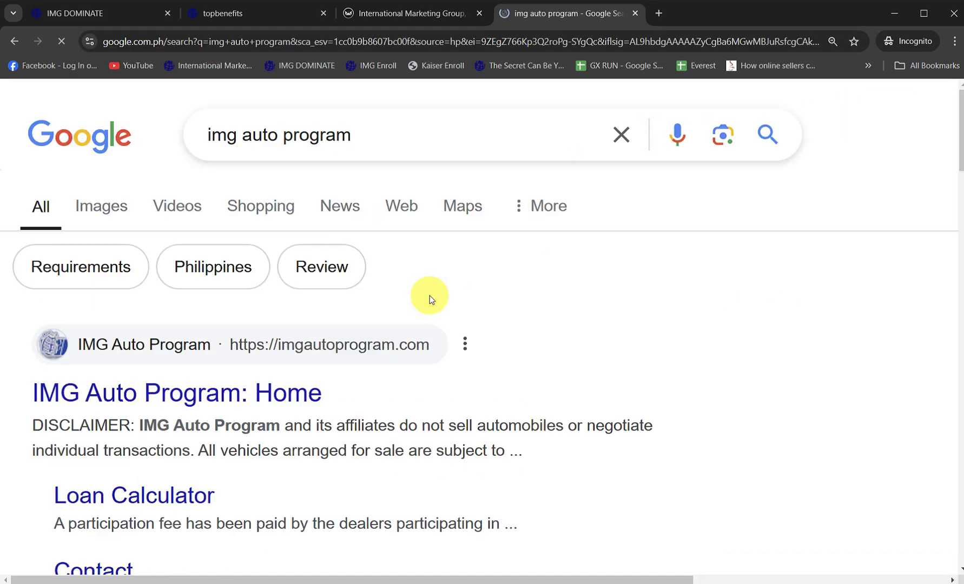
{"action": "left_click", "coordinate": [232, 407]}
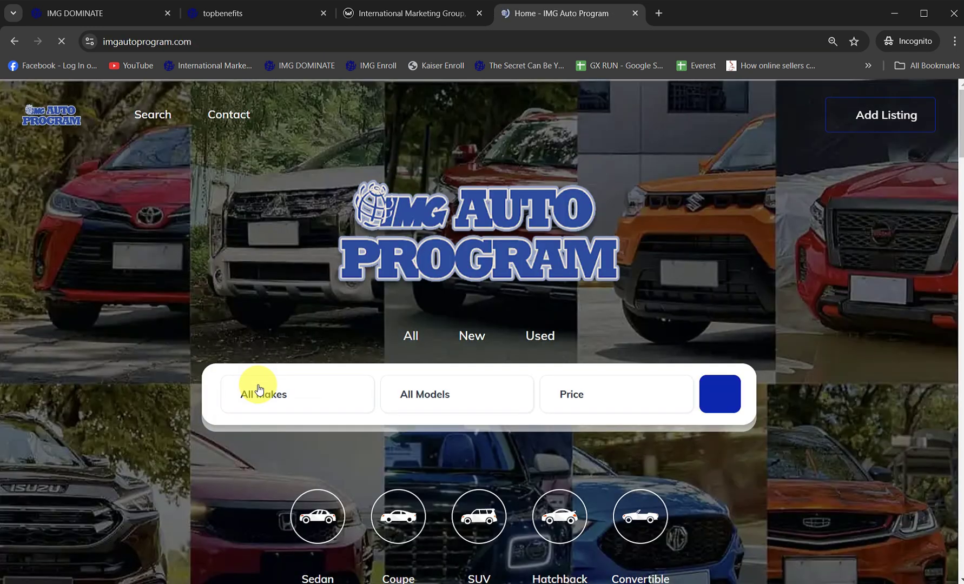
- In a new tab, search Google for 'img marketplace' and open the IMG Marketplace site
{"action": "left_click", "coordinate": [662, 13]}
{"action": "type", "text": "google.com"}
{"action": "key", "text": "Return"}
{"action": "type", "text": "ma"}
{"action": "key", "text": "BackSpace"}
{"action": "key", "text": "BackSpace"}
{"action": "type", "text": "img mar"}
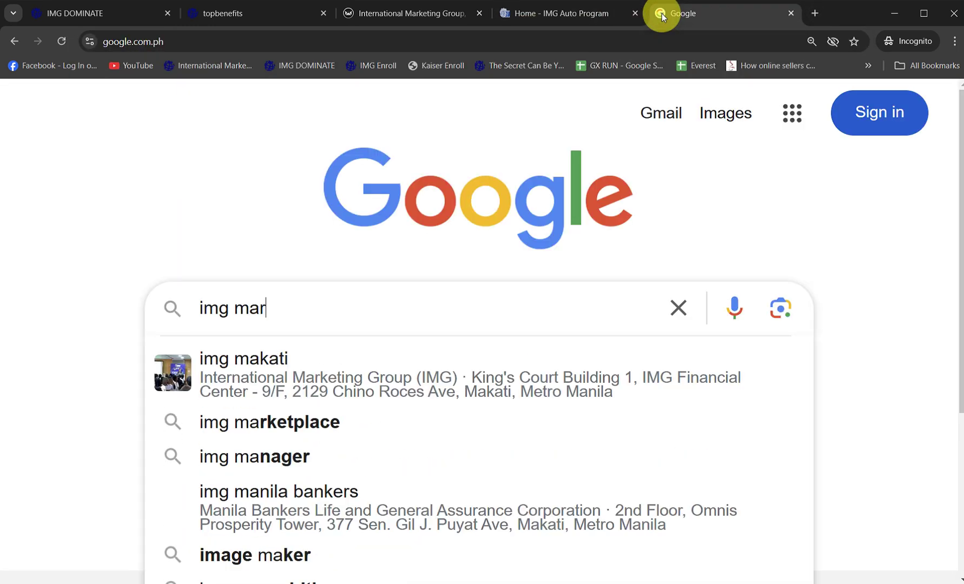
{"action": "type", "text": "ketplace"}
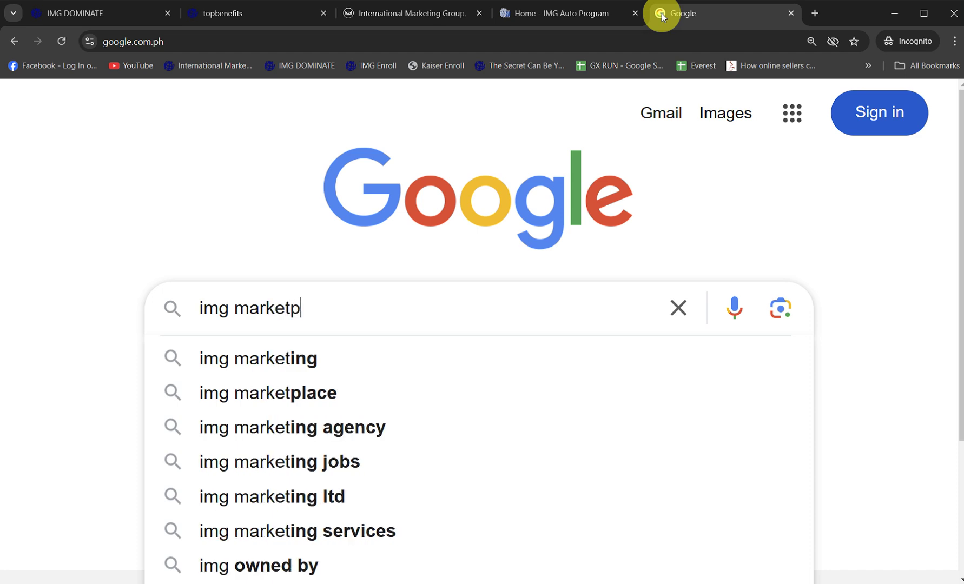
{"action": "key", "text": "Return"}
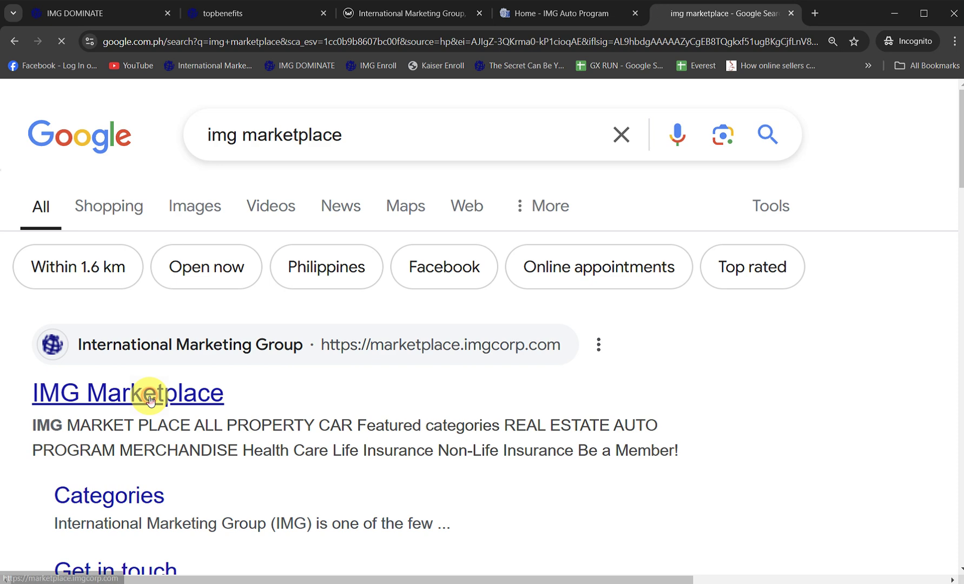
{"action": "left_click", "coordinate": [150, 396]}
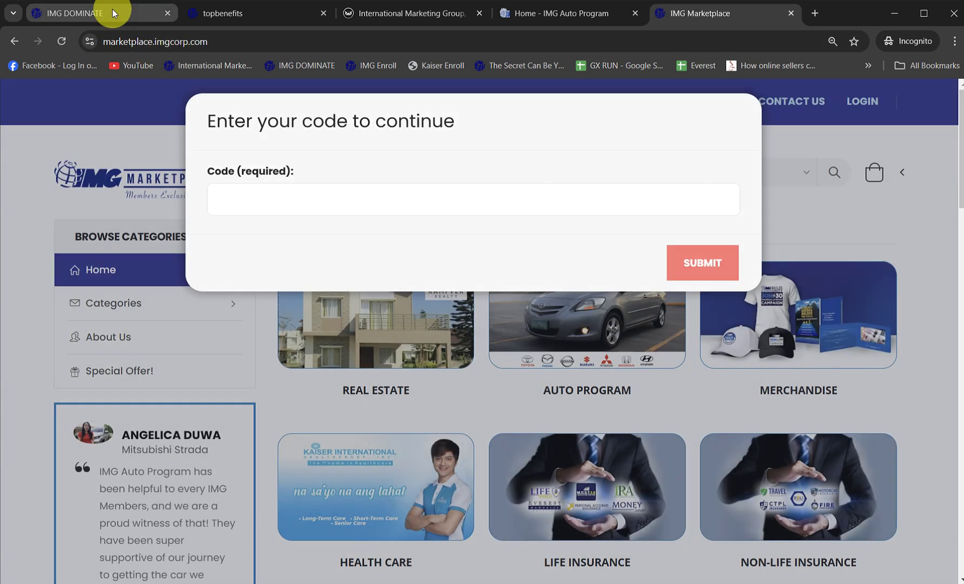
- Enter the member code on IMG Marketplace, view the Auto Program listings, and return home
{"action": "left_click", "coordinate": [112, 11]}
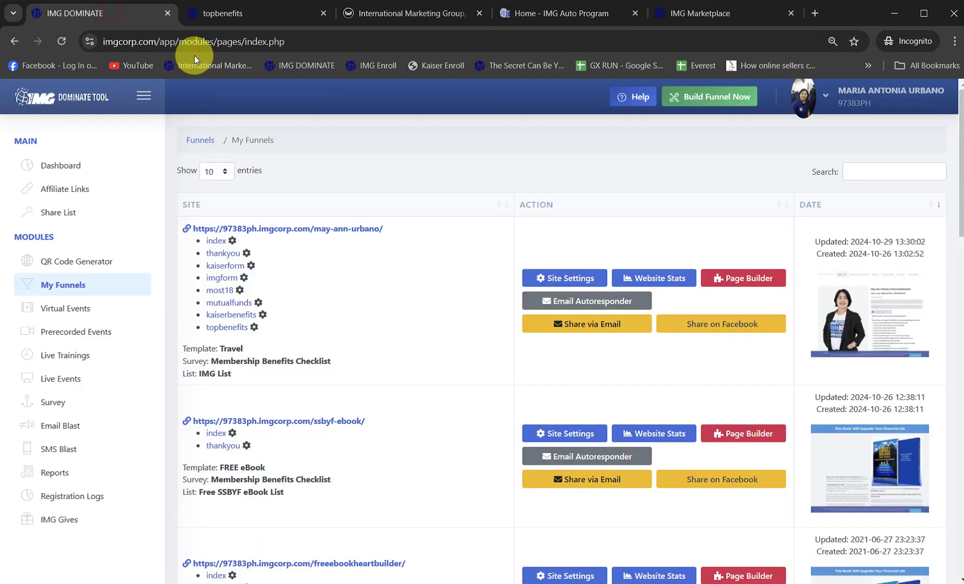
{"action": "right_click", "coordinate": [864, 103]}
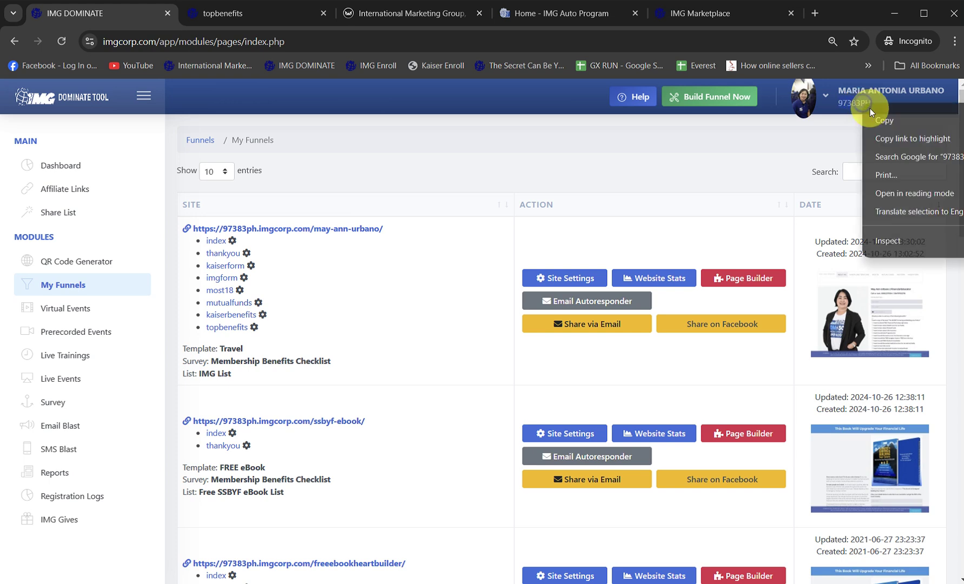
{"action": "left_click", "coordinate": [708, 13]}
{"action": "left_click", "coordinate": [516, 194]}
{"action": "type", "text": "97383PH"}
{"action": "left_click", "coordinate": [688, 264]}
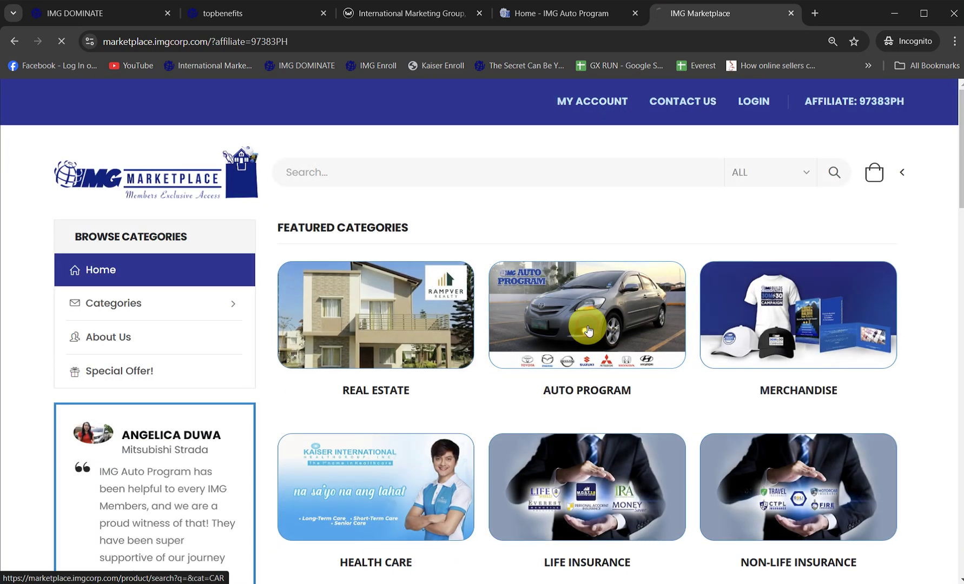
{"action": "left_click", "coordinate": [588, 330]}
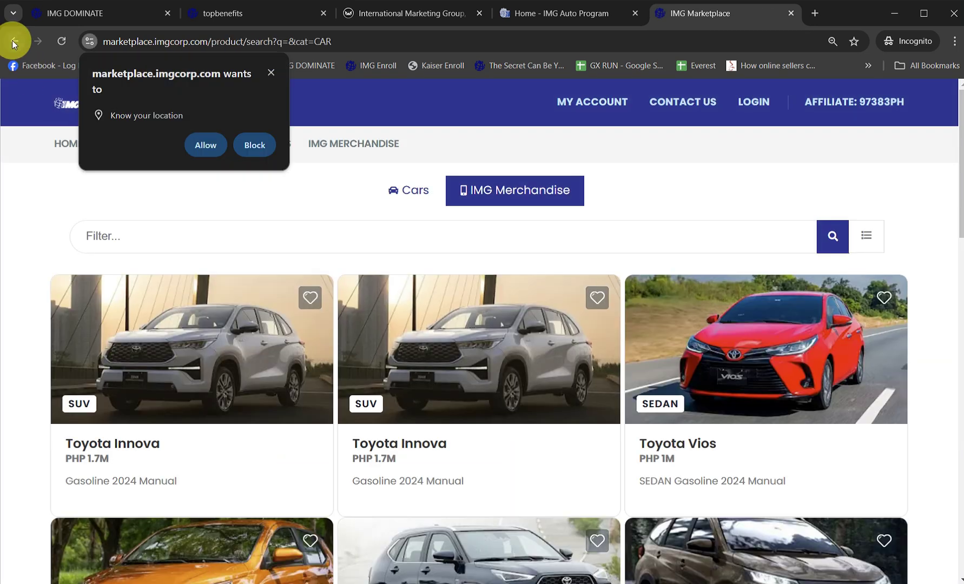
{"action": "left_click", "coordinate": [14, 42]}
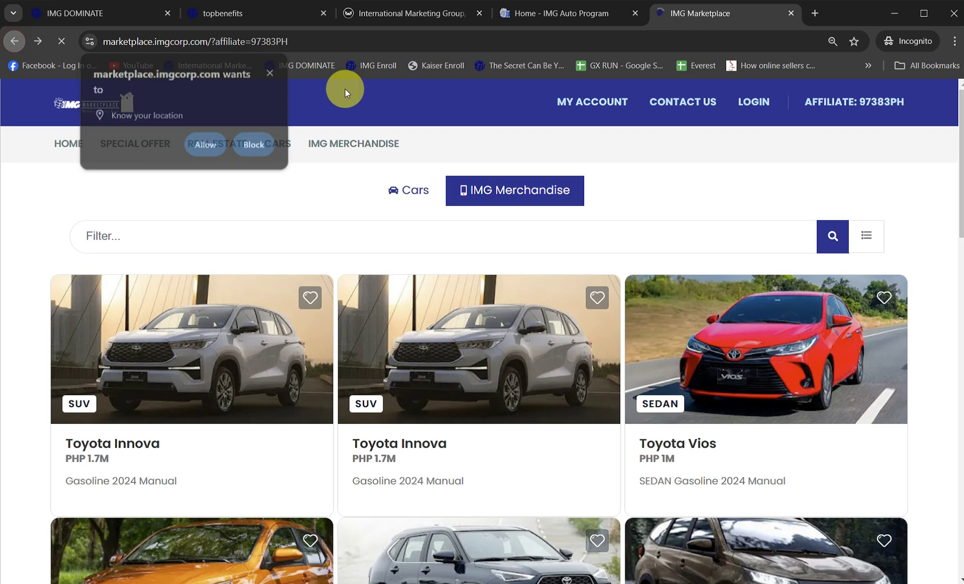
- Copy the marketplace home page address and return to the 26-day email editor
{"action": "left_click", "coordinate": [248, 42]}
{"action": "right_click", "coordinate": [257, 44]}
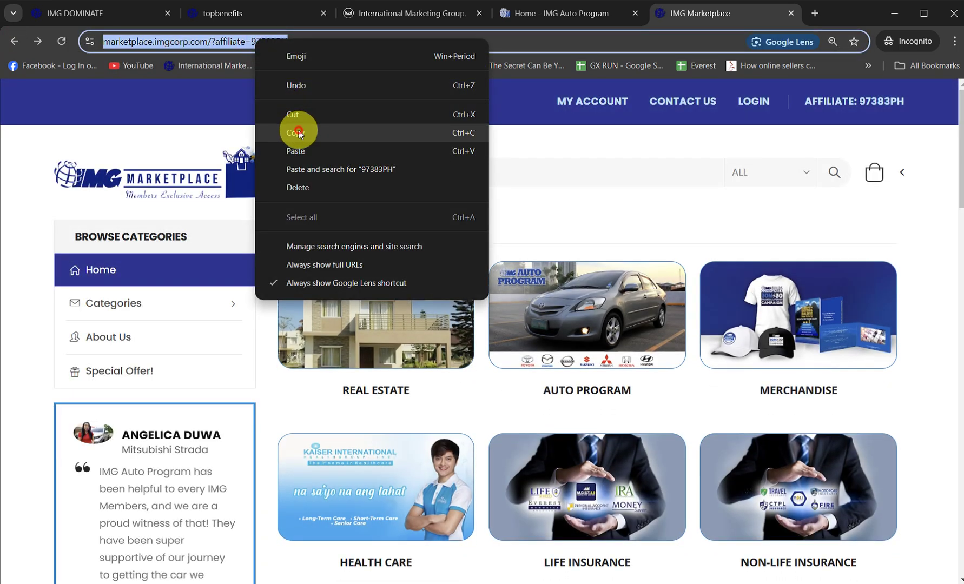
{"action": "left_click", "coordinate": [294, 132]}
{"action": "left_click", "coordinate": [409, 13]}
{"action": "scroll", "coordinate": [498, 474], "scroll_direction": "down", "scroll_amount": 10}
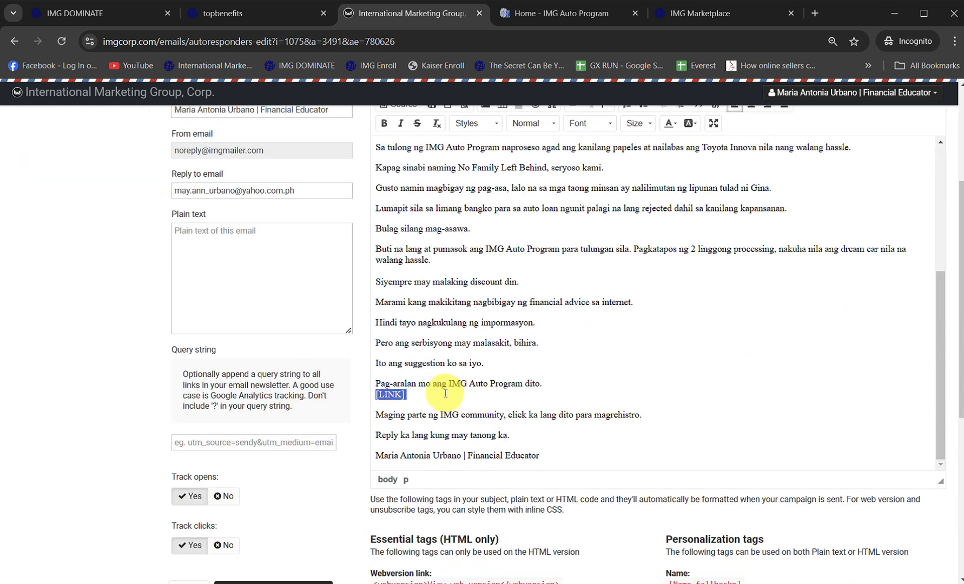
- Replace the [LINK] placeholder with the lines IMG AUTO PROGRAM and IMG MARKET PLACE
{"action": "key", "text": "BackSpace"}
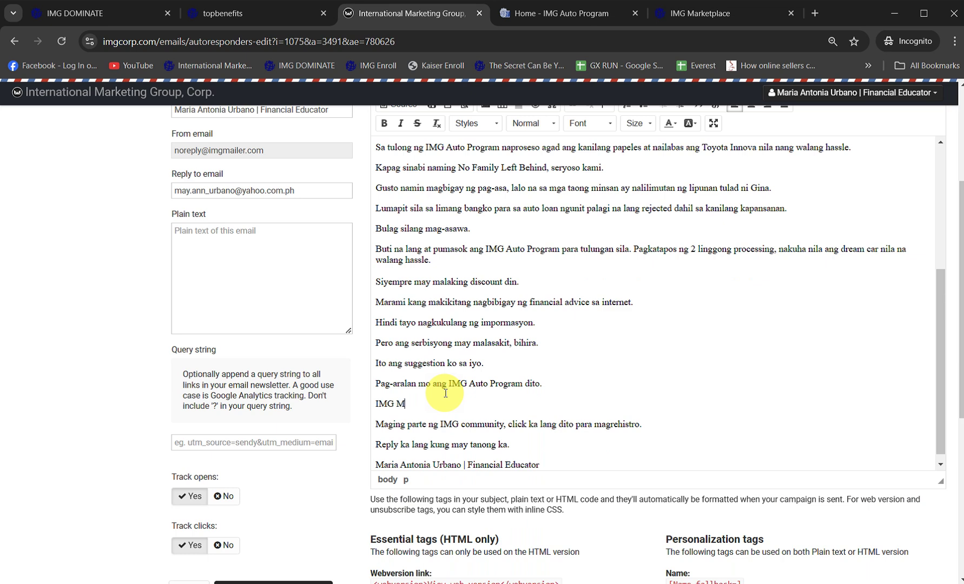
{"action": "type", "text": "IMG AUTO PROGRAM"}
{"action": "key", "text": "Return"}
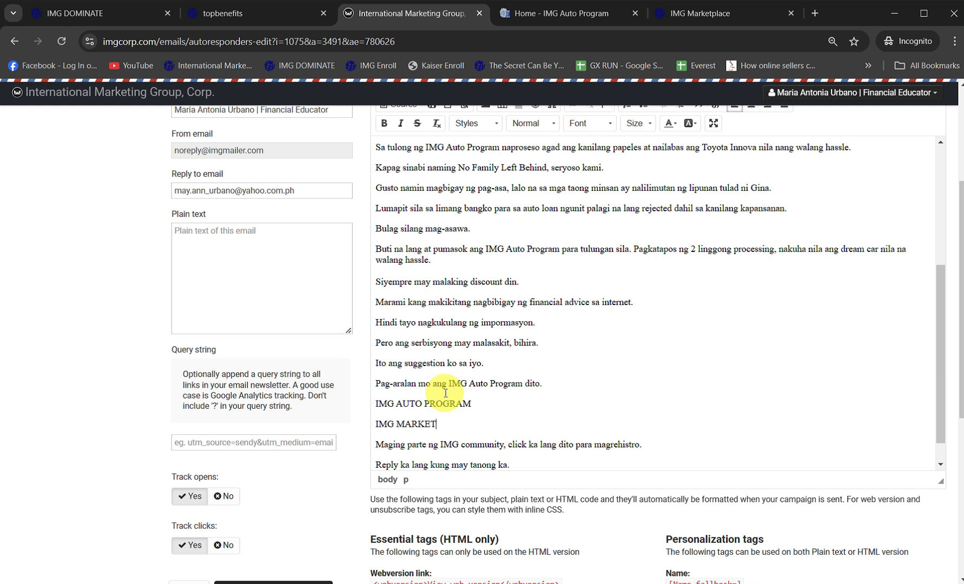
{"action": "key", "text": "Return"}
- Make both new lines bold at font size 24
{"action": "left_click_drag", "start_coordinate": [470, 425], "coordinate": [362, 399]}
{"action": "key", "text": "ctrl+b"}
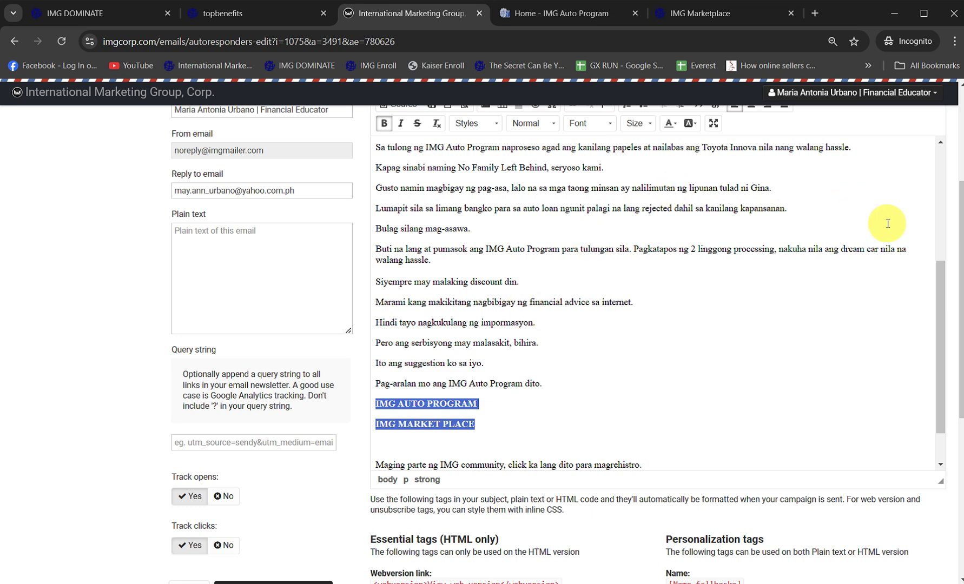
{"action": "scroll", "coordinate": [689, 146], "scroll_direction": "up", "scroll_amount": 1}
{"action": "left_click", "coordinate": [638, 144]}
{"action": "scroll", "coordinate": [646, 225], "scroll_direction": "down", "scroll_amount": 3}
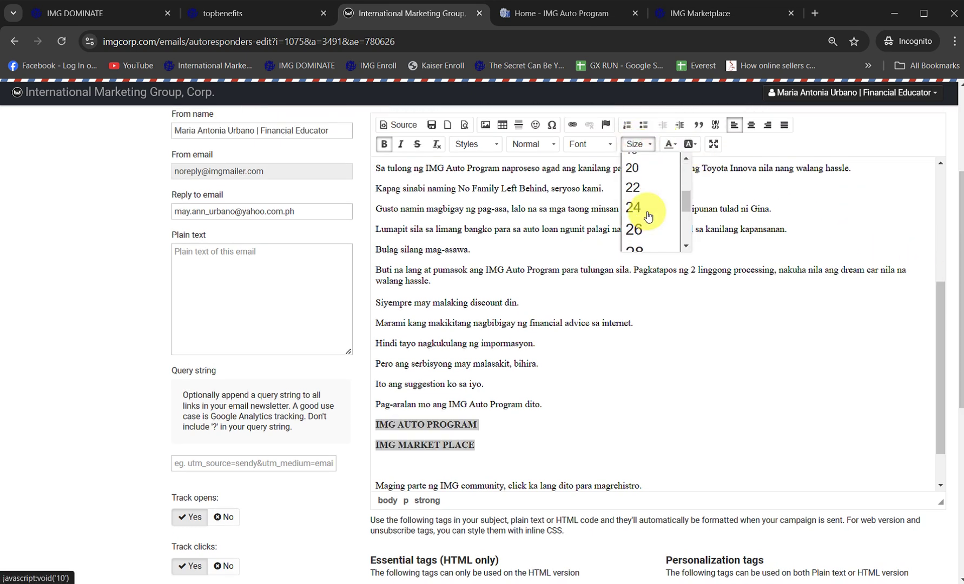
{"action": "left_click", "coordinate": [633, 207]}
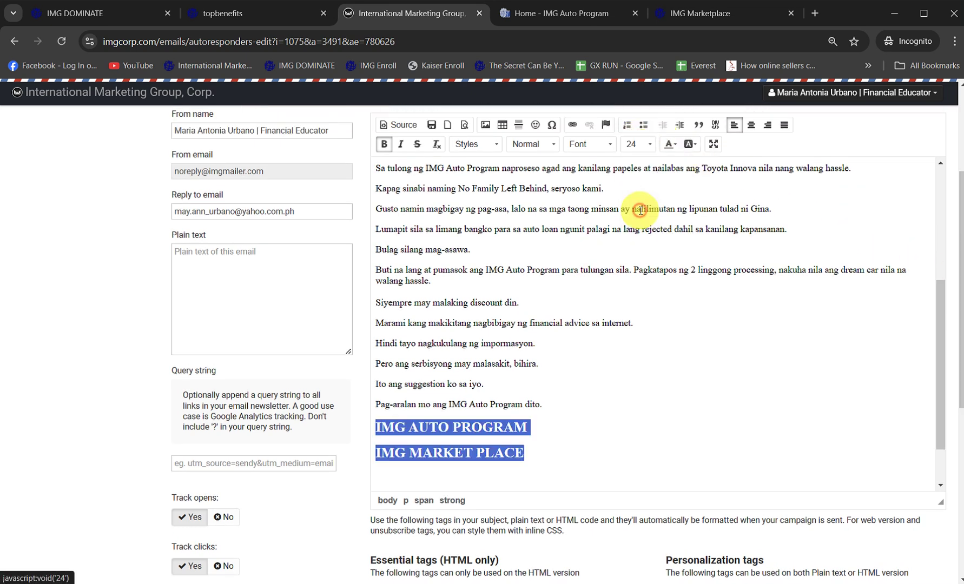
{"action": "left_click", "coordinate": [524, 455]}
- Link IMG MARKET PLACE to the copied marketplace page address
{"action": "left_click_drag", "start_coordinate": [523, 455], "coordinate": [376, 455]}
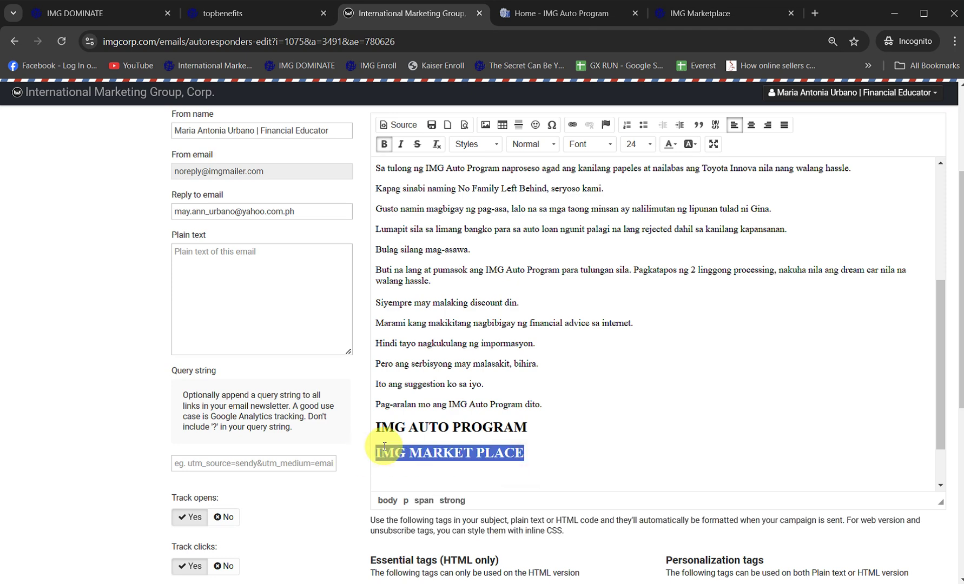
{"action": "left_click", "coordinate": [571, 128]}
{"action": "key", "text": "ctrl+v"}
{"action": "left_click", "coordinate": [519, 424]}
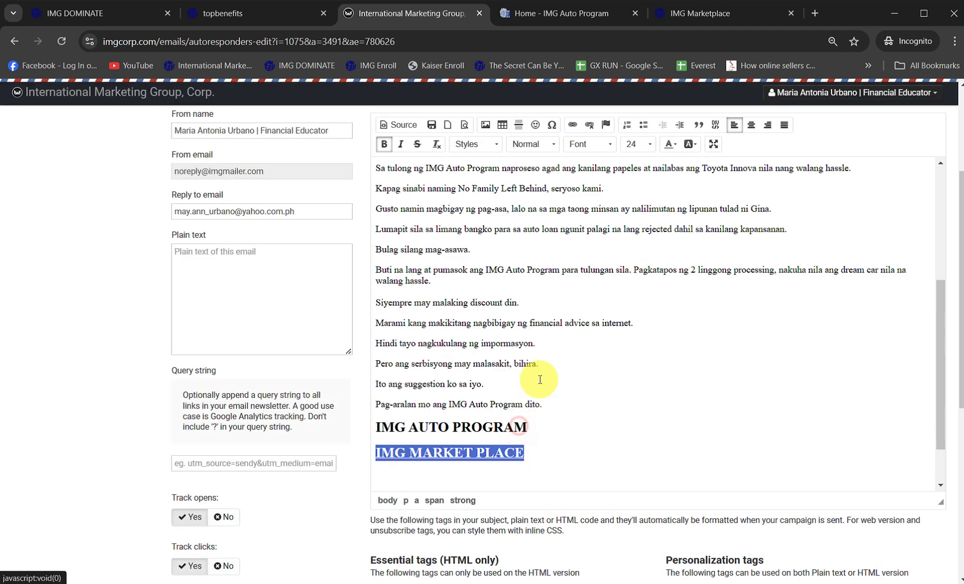
{"action": "left_click", "coordinate": [550, 18]}
{"action": "left_click", "coordinate": [241, 43]}
{"action": "key", "text": "ctrl+c"}
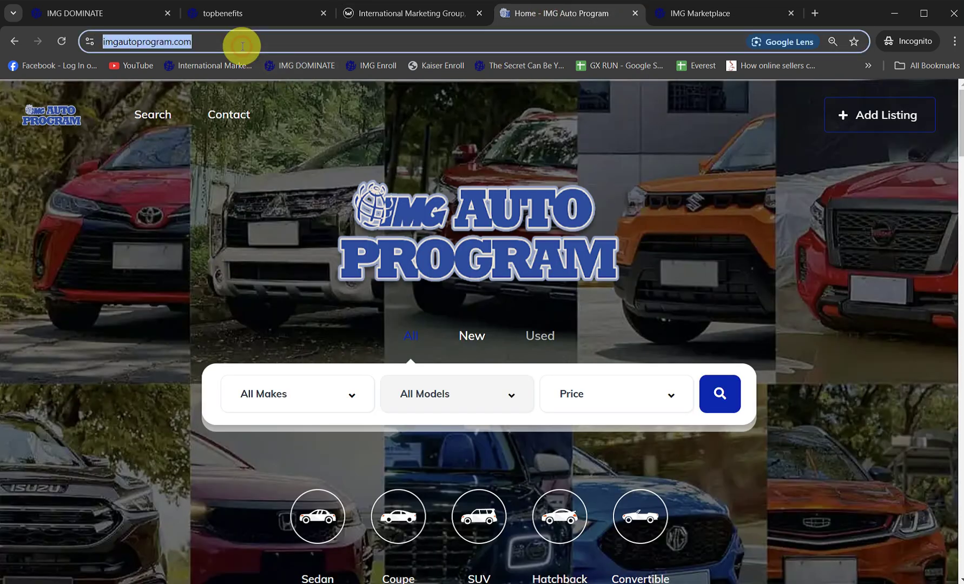
- Link the IMG AUTO PROGRAM line to the pasted Auto Program site address
{"action": "left_click", "coordinate": [414, 16]}
{"action": "left_click_drag", "start_coordinate": [526, 427], "coordinate": [376, 428]}
{"action": "left_click", "coordinate": [573, 126]}
{"action": "key", "text": "ctrl+v"}
{"action": "left_click", "coordinate": [514, 420]}
{"action": "scroll", "coordinate": [661, 352], "scroll_direction": "down", "scroll_amount": 2}
{"action": "scroll", "coordinate": [564, 243], "scroll_direction": "up", "scroll_amount": 2}
- Close the IMG Marketplace and IMG Auto Program pages and preview the email
{"action": "left_click", "coordinate": [706, 13]}
{"action": "key", "text": "ctrl+w"}
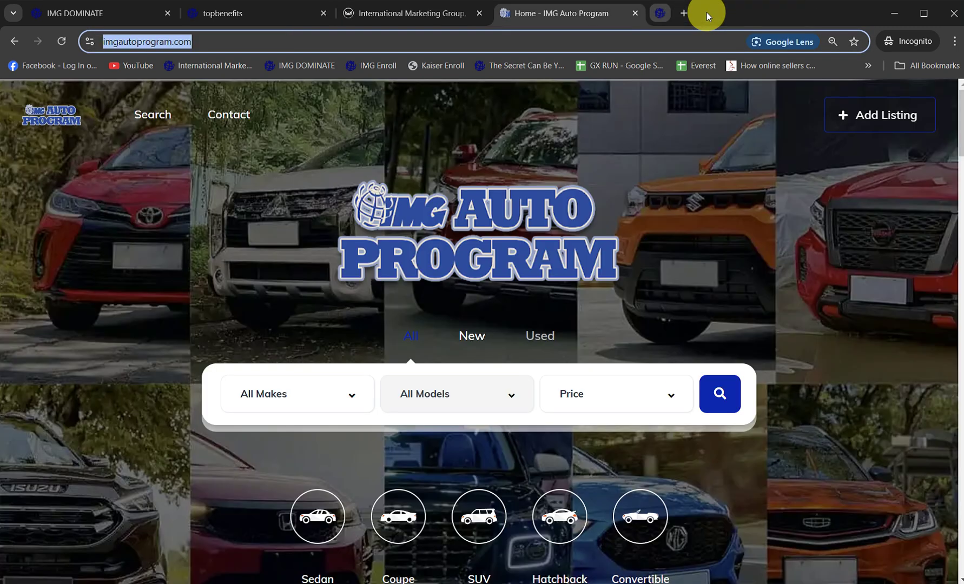
{"action": "key", "text": "ctrl+w"}
{"action": "left_click", "coordinate": [466, 301]}
- Open the preview's IMG AUTO PROGRAM link in a new tab, then IMG MARKET PLACE's options
{"action": "scroll", "coordinate": [506, 392], "scroll_direction": "down", "scroll_amount": 4}
{"action": "scroll", "coordinate": [508, 406], "scroll_direction": "down", "scroll_amount": 1}
{"action": "right_click", "coordinate": [280, 405]}
{"action": "left_click", "coordinate": [303, 422]}
{"action": "right_click", "coordinate": [234, 465]}
- Open the IMG MARKET PLACE link in a new tab and close the Auto Program site tab
{"action": "left_click", "coordinate": [257, 483]}
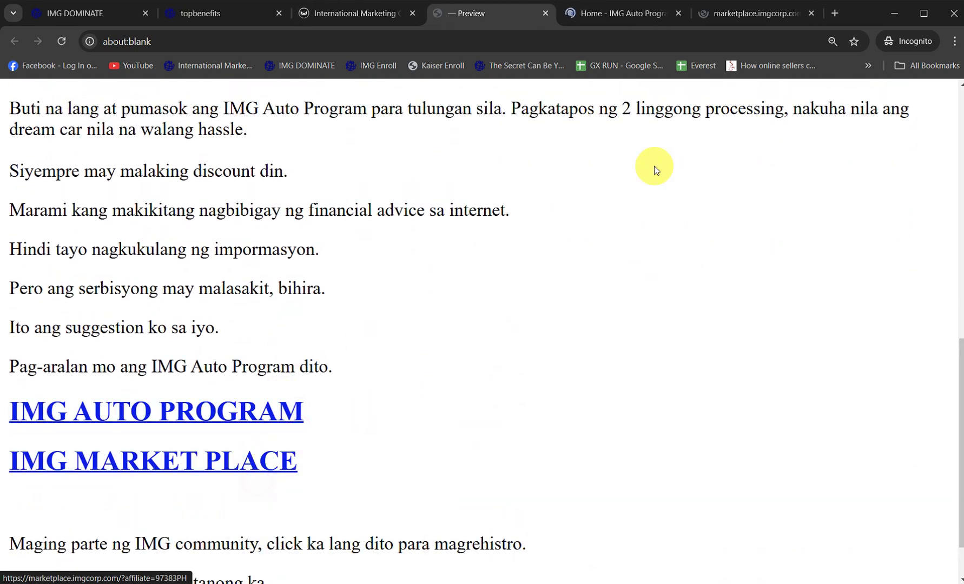
{"action": "scroll", "coordinate": [526, 326], "scroll_direction": "up", "scroll_amount": 8}
{"action": "scroll", "coordinate": [542, 390], "scroll_direction": "up", "scroll_amount": 1}
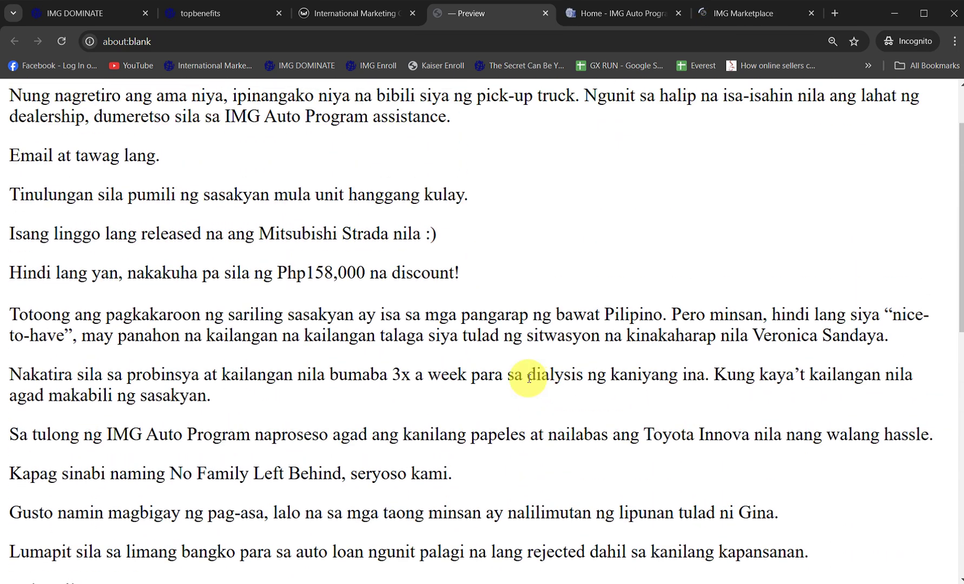
{"action": "left_click", "coordinate": [758, 13]}
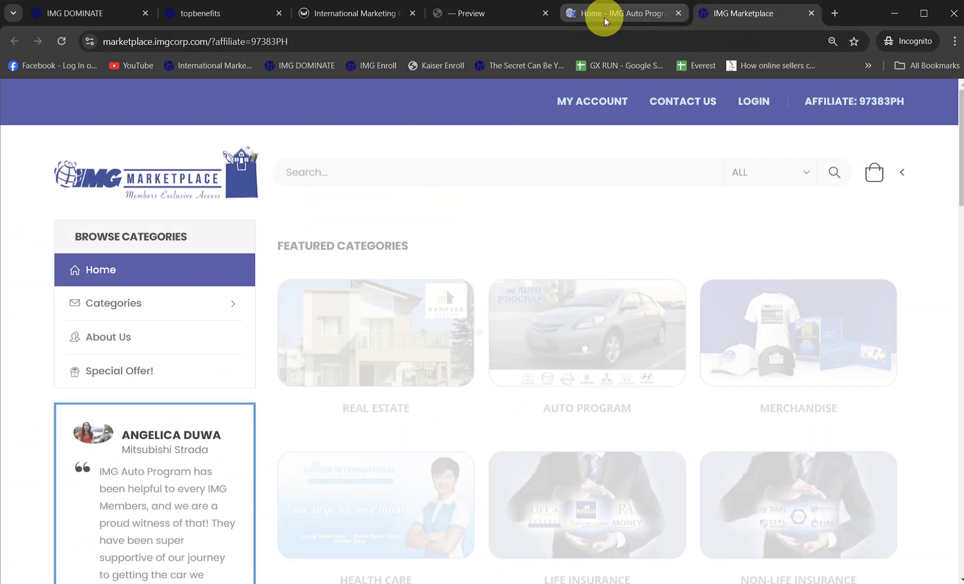
{"action": "left_click", "coordinate": [605, 17]}
{"action": "key", "text": "ctrl+w"}
- Expand the Mitsubishi Strada testimonial with Read More and zoom out so it fits
{"action": "scroll", "coordinate": [667, 216], "scroll_direction": "down", "scroll_amount": 5}
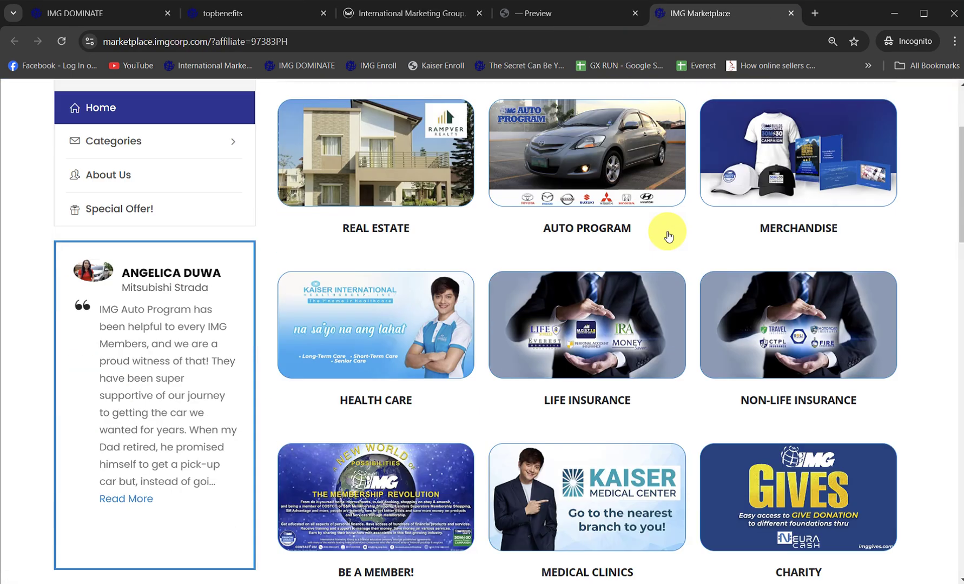
{"action": "scroll", "coordinate": [656, 246], "scroll_direction": "up", "scroll_amount": 4}
{"action": "scroll", "coordinate": [653, 250], "scroll_direction": "down", "scroll_amount": 2}
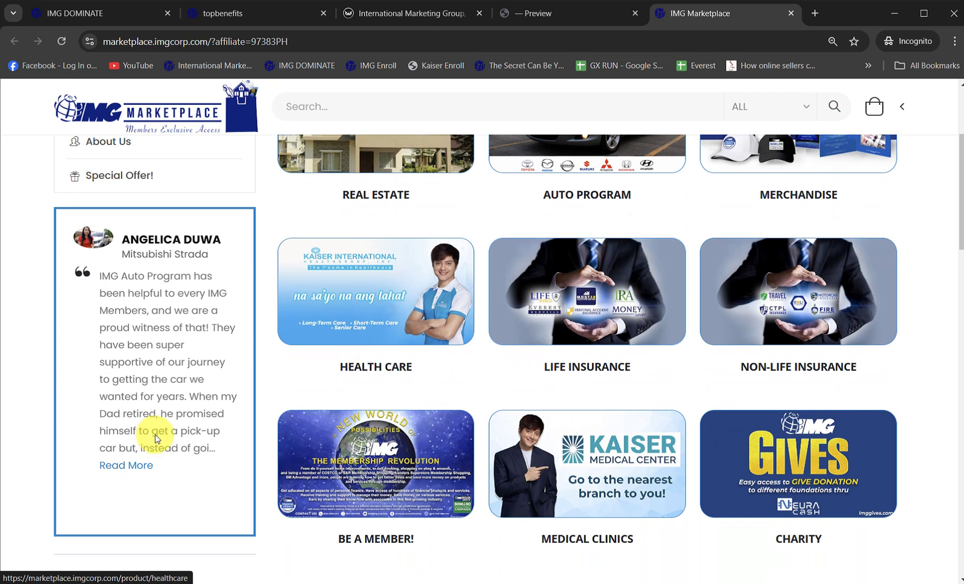
{"action": "left_click", "coordinate": [142, 465]}
{"action": "scroll", "coordinate": [265, 418], "scroll_direction": "down", "scroll_amount": 1}
{"action": "key", "text": "ctrl+minus"}
{"action": "key", "text": "ctrl+minus"}
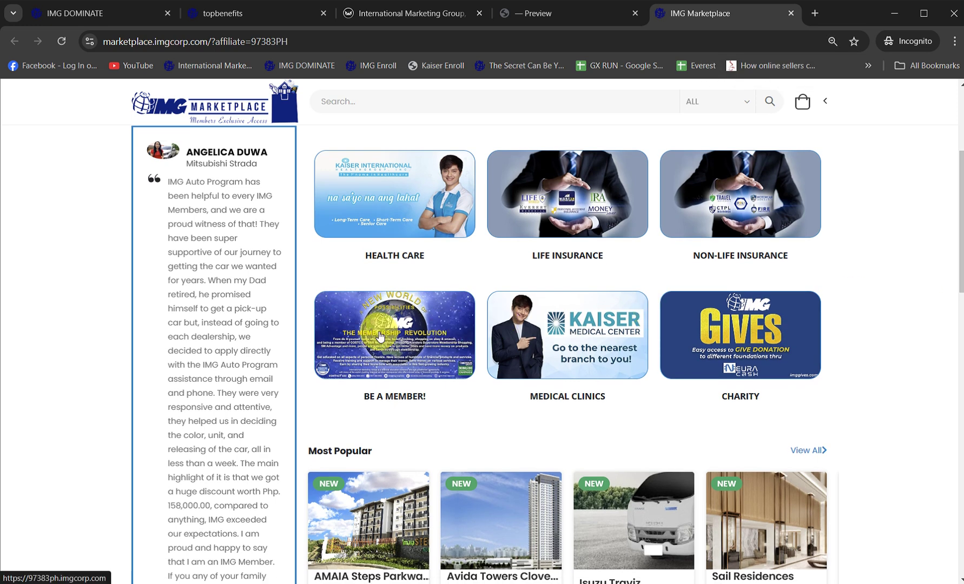
- Capture the testimonial area and highlight the Php. 158,000.00 discount text in yellow
{"action": "key", "text": "super+shift+s"}
{"action": "left_click_drag", "start_coordinate": [120, 78], "coordinate": [839, 577]}
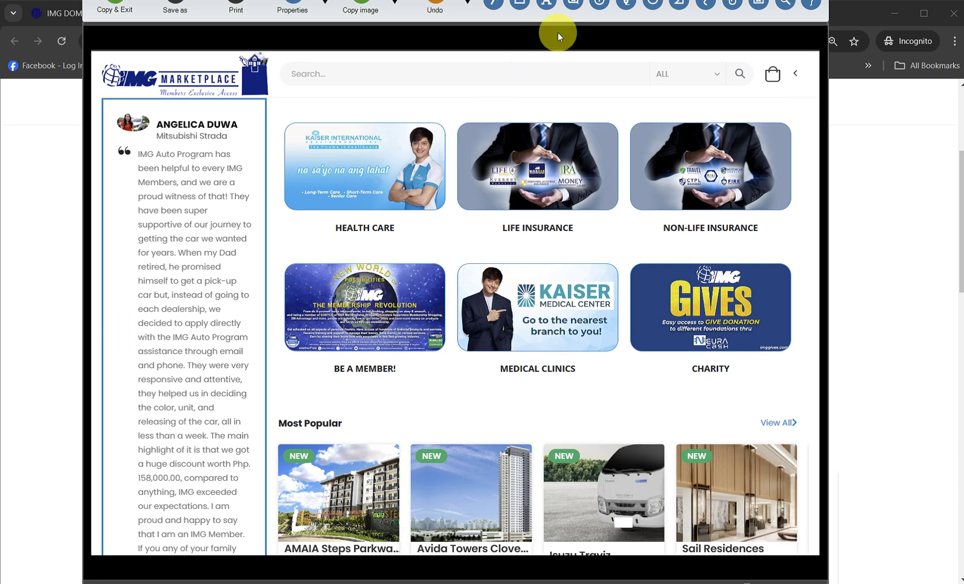
{"action": "left_click", "coordinate": [628, 6]}
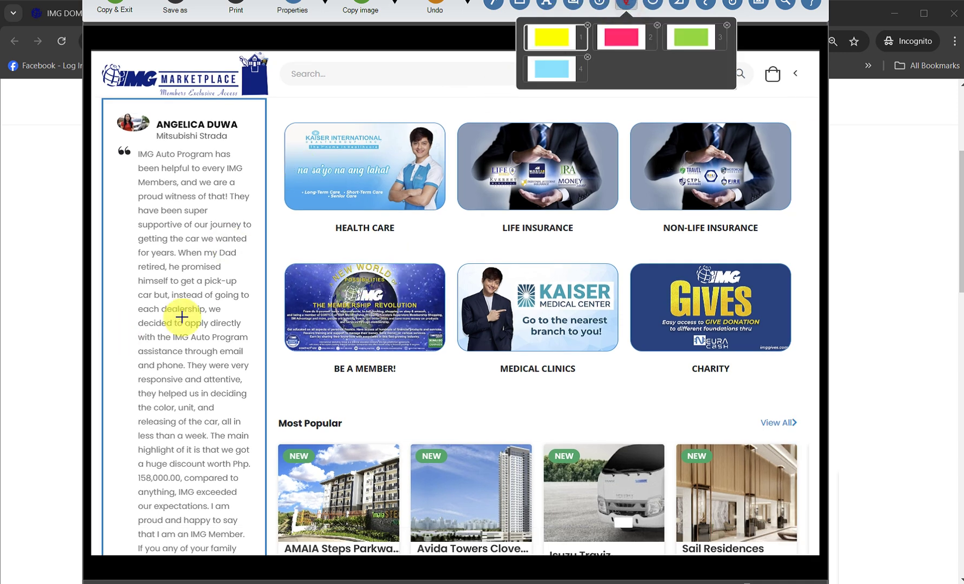
{"action": "left_click_drag", "start_coordinate": [132, 461], "coordinate": [252, 466]}
{"action": "left_click", "coordinate": [141, 477]}
{"action": "left_click_drag", "start_coordinate": [131, 472], "coordinate": [132, 472]}
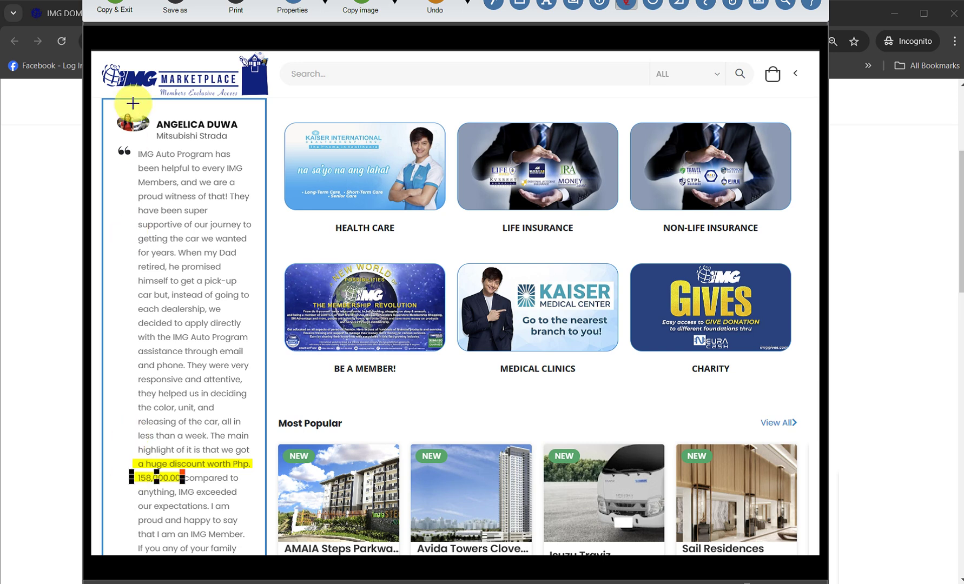
- Save the capture to Pictures as AUTOPROGRAM_PICTURE and close the editor, keeping changes
{"action": "left_click", "coordinate": [178, 17]}
{"action": "left_click_drag", "start_coordinate": [221, 143], "coordinate": [223, 42]}
{"action": "left_click", "coordinate": [140, 92]}
{"action": "left_click", "coordinate": [256, 201]}
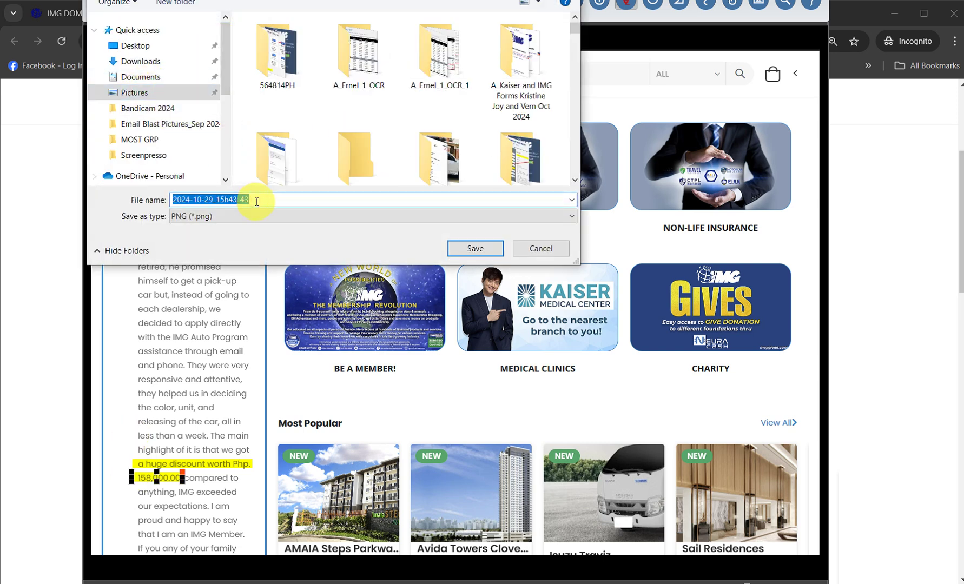
{"action": "type", "text": "aUT"}
{"action": "type", "text": "AUTOPROGRAM"}
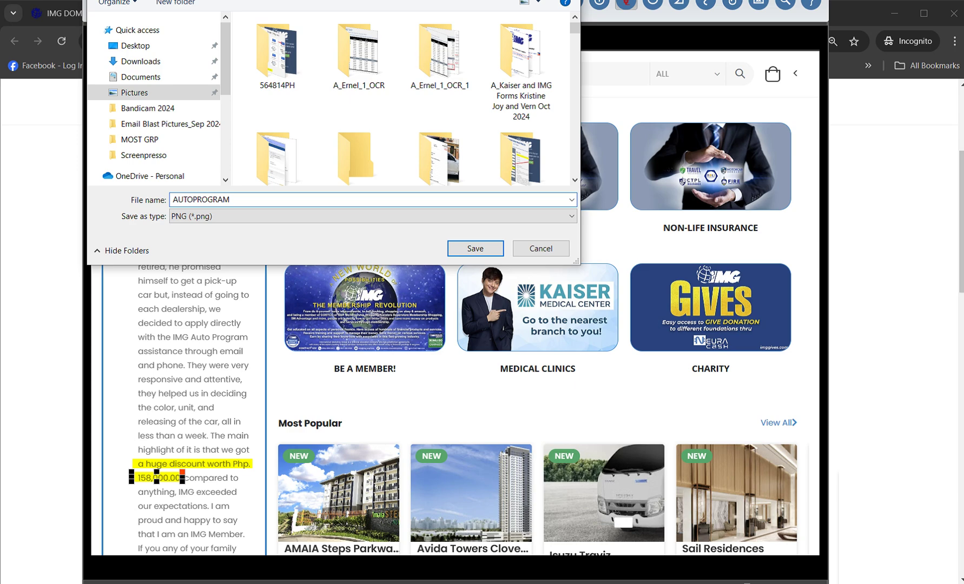
{"action": "type", "text": "_PICTURE"}
{"action": "key", "text": "Return"}
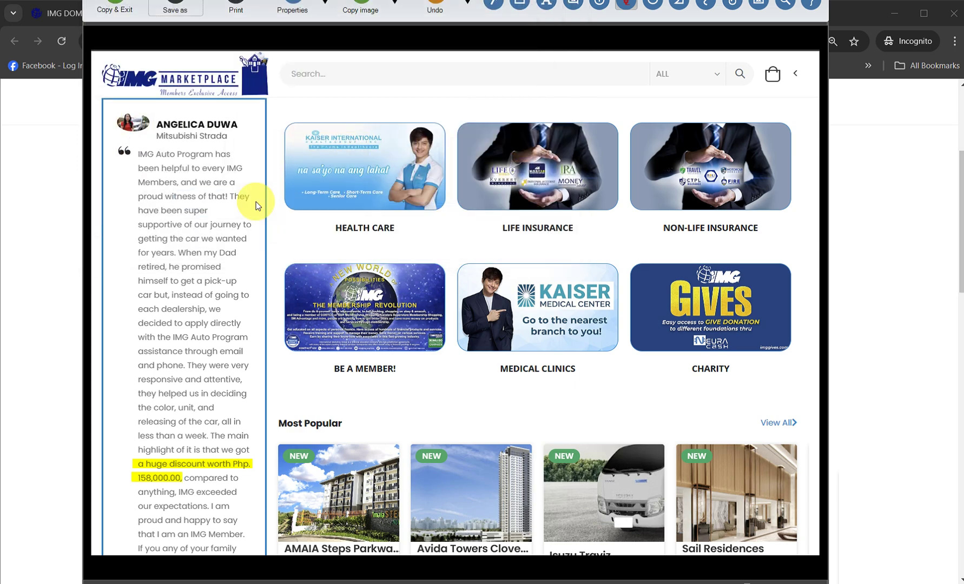
{"action": "key", "text": "alt+F4"}
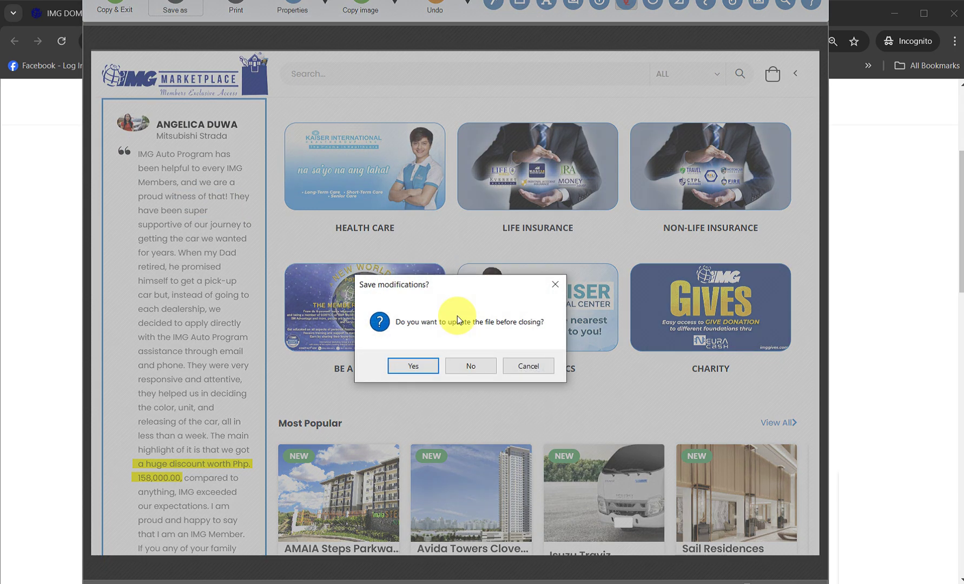
{"action": "left_click", "coordinate": [423, 369]}
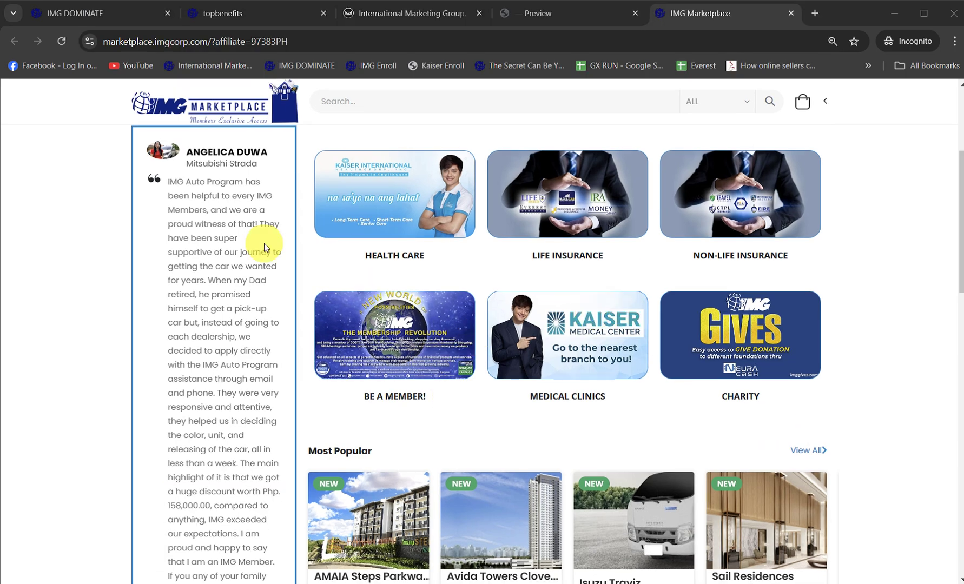
{"action": "scroll", "coordinate": [134, 336], "scroll_direction": "up", "scroll_amount": 2}
- Close the email preview tab and return to the autoresponder email editor
{"action": "left_click", "coordinate": [539, 14]}
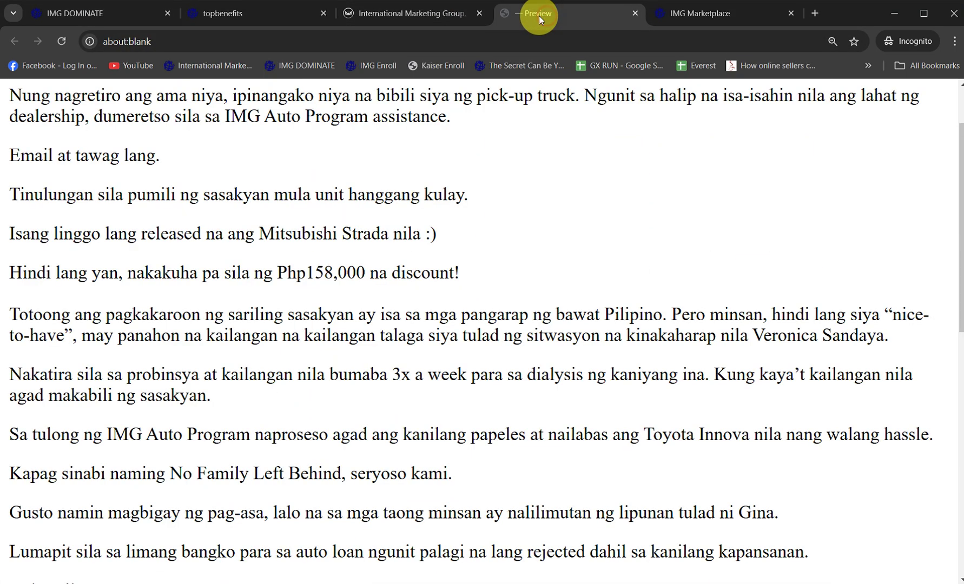
{"action": "key", "text": "ctrl+w"}
{"action": "left_click", "coordinate": [440, 15]}
{"action": "scroll", "coordinate": [442, 430], "scroll_direction": "down", "scroll_amount": 5}
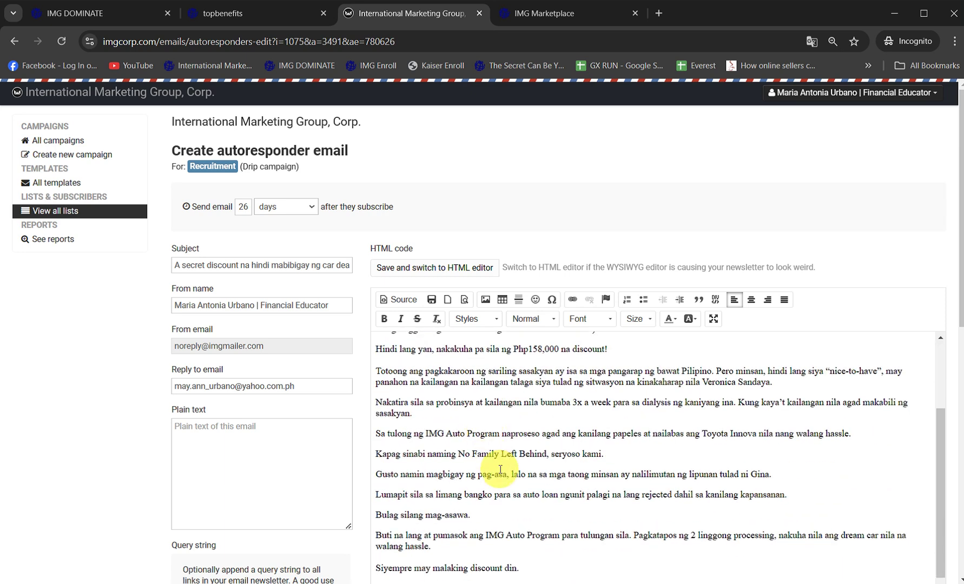
{"action": "scroll", "coordinate": [501, 465], "scroll_direction": "down", "scroll_amount": 3}
{"action": "scroll", "coordinate": [507, 471], "scroll_direction": "up", "scroll_amount": 3}
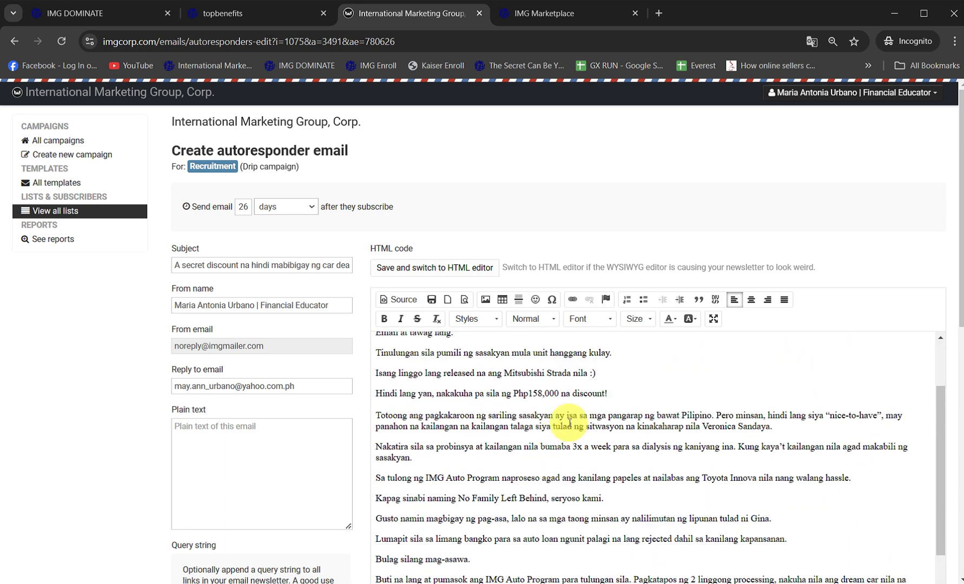
- Bold the Php158,000 discount line, add a blank line below, and open image upload
{"action": "left_click_drag", "start_coordinate": [608, 393], "coordinate": [349, 391]}
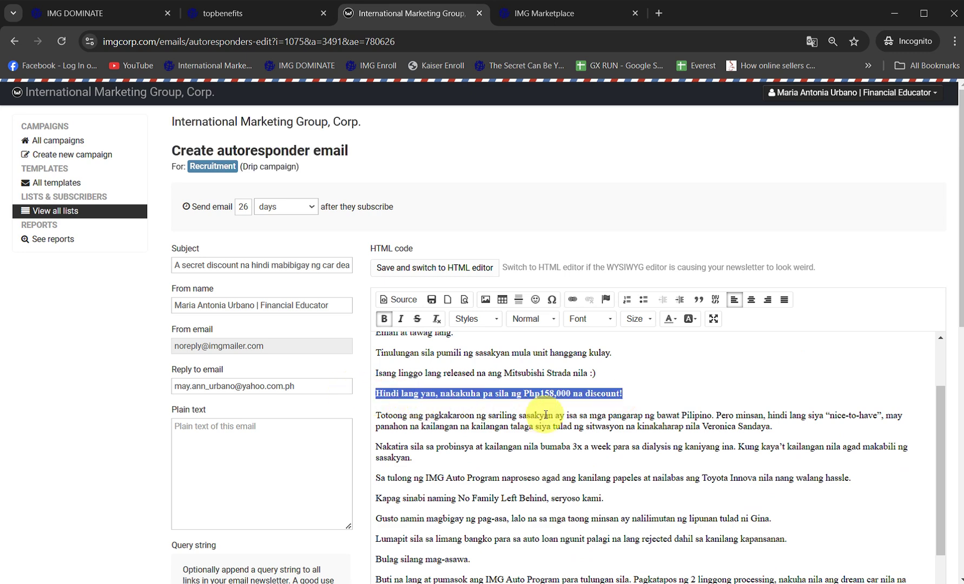
{"action": "key", "text": "ctrl+b"}
{"action": "left_click", "coordinate": [638, 395]}
{"action": "key", "text": "Return"}
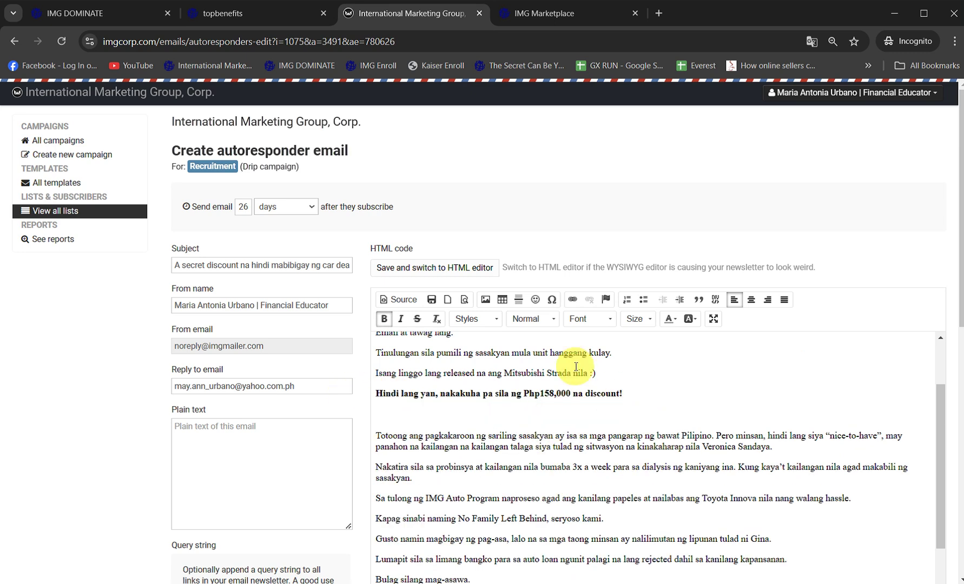
{"action": "left_click", "coordinate": [486, 299]}
{"action": "left_click", "coordinate": [452, 205]}
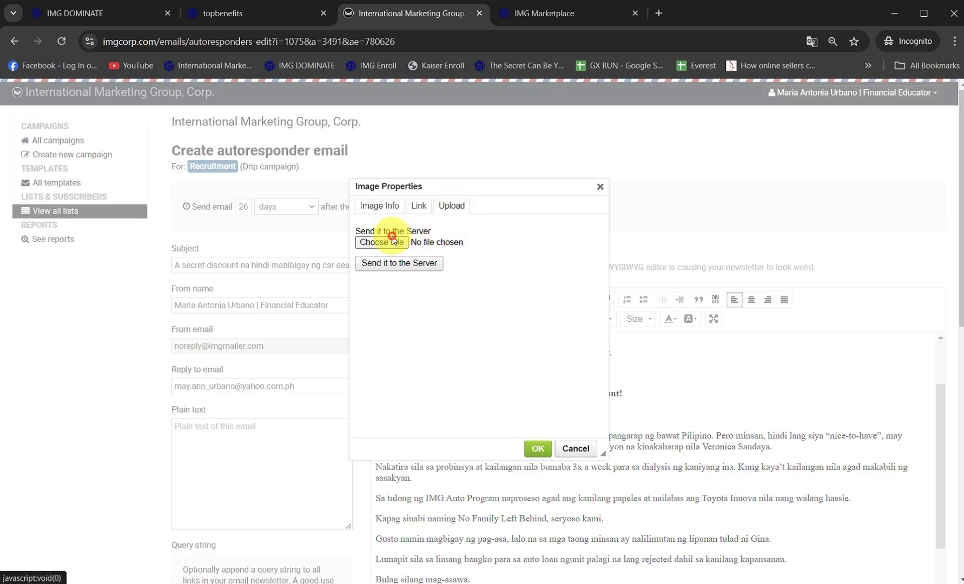
{"action": "left_click", "coordinate": [393, 240]}
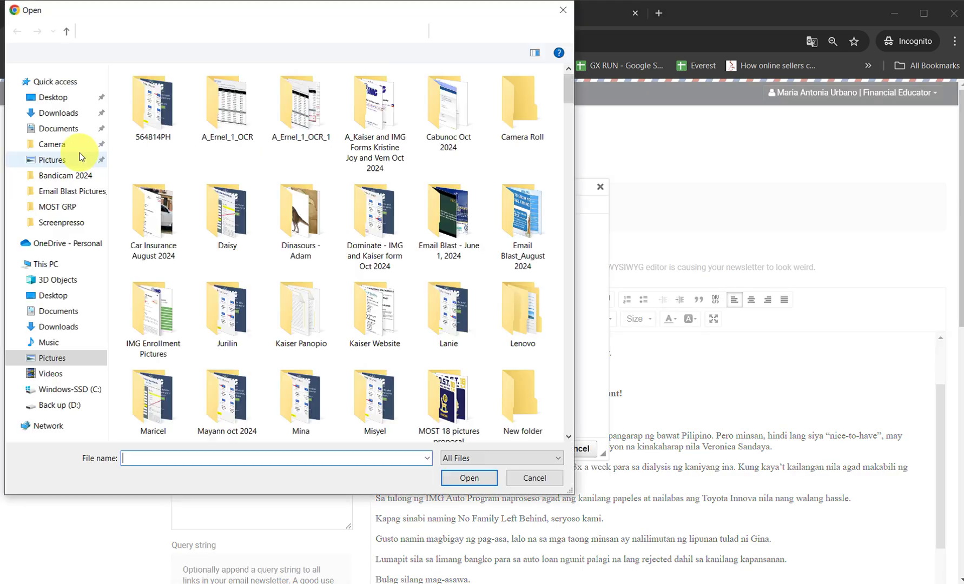
{"action": "left_click", "coordinate": [46, 160]}
{"action": "left_click", "coordinate": [476, 30]}
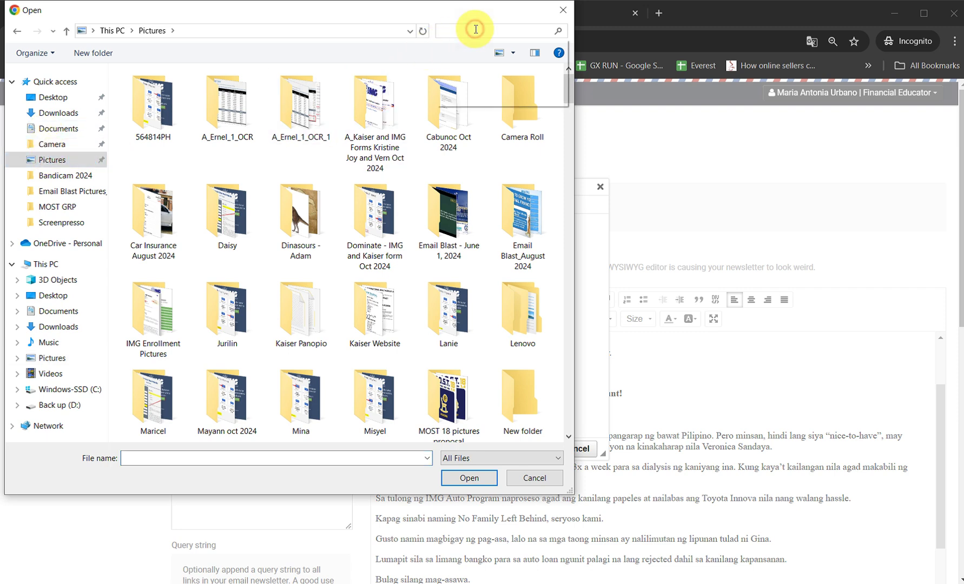
{"action": "type", "text": "aUTO PROGRAM"}
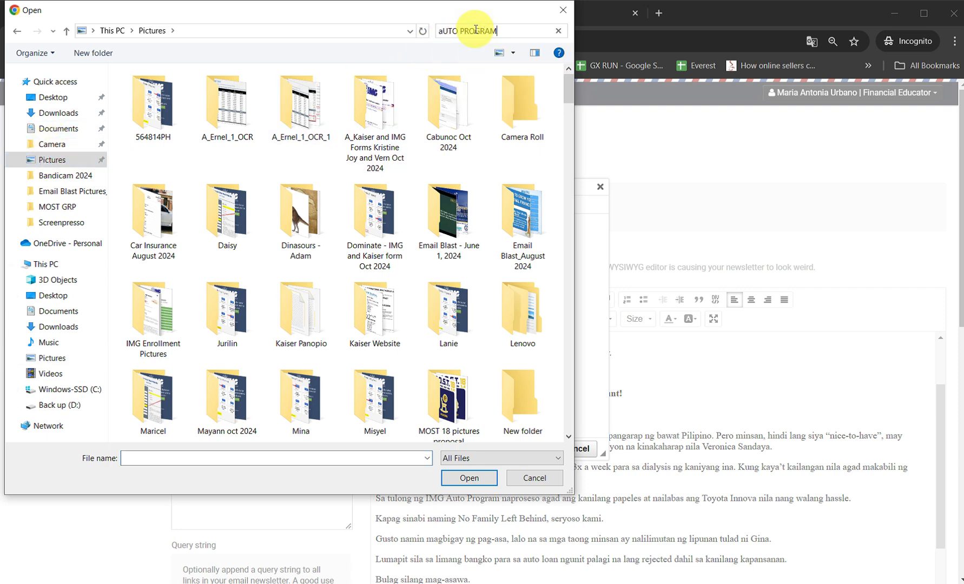
{"action": "type", "text": "Auto"}
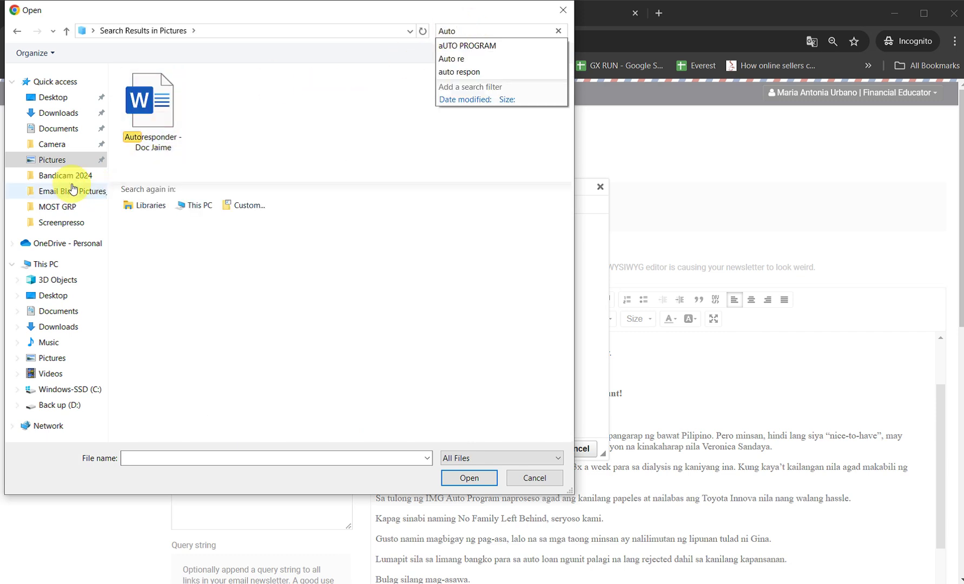
{"action": "left_click", "coordinate": [58, 112]}
{"action": "left_click", "coordinate": [52, 159]}
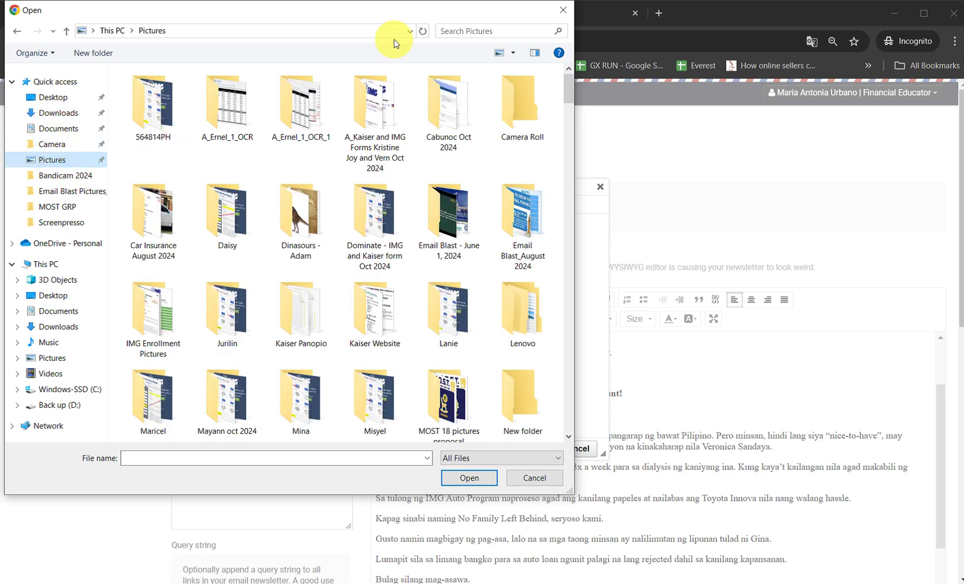
{"action": "left_click", "coordinate": [458, 30]}
{"action": "type", "text": "A"}
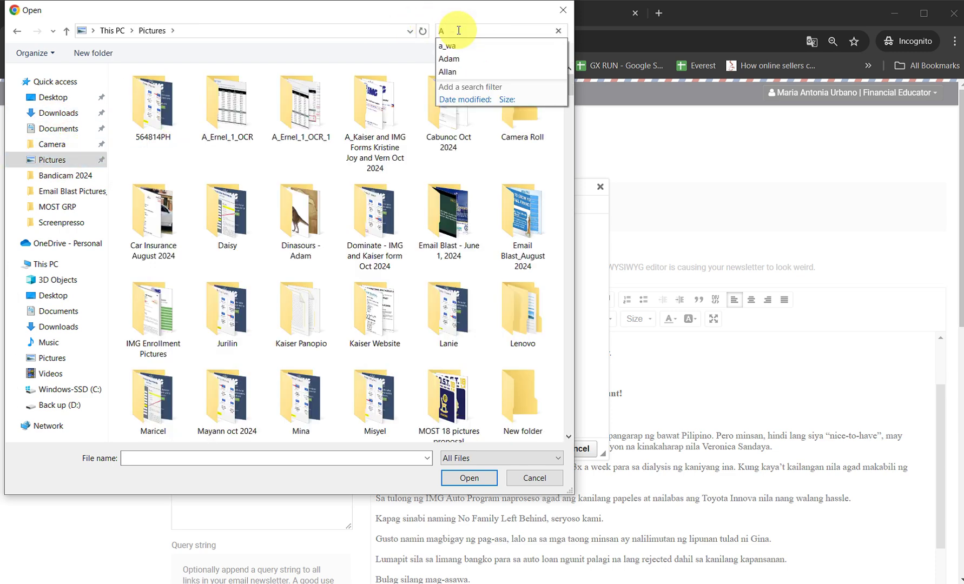
{"action": "type", "text": "UTO"}
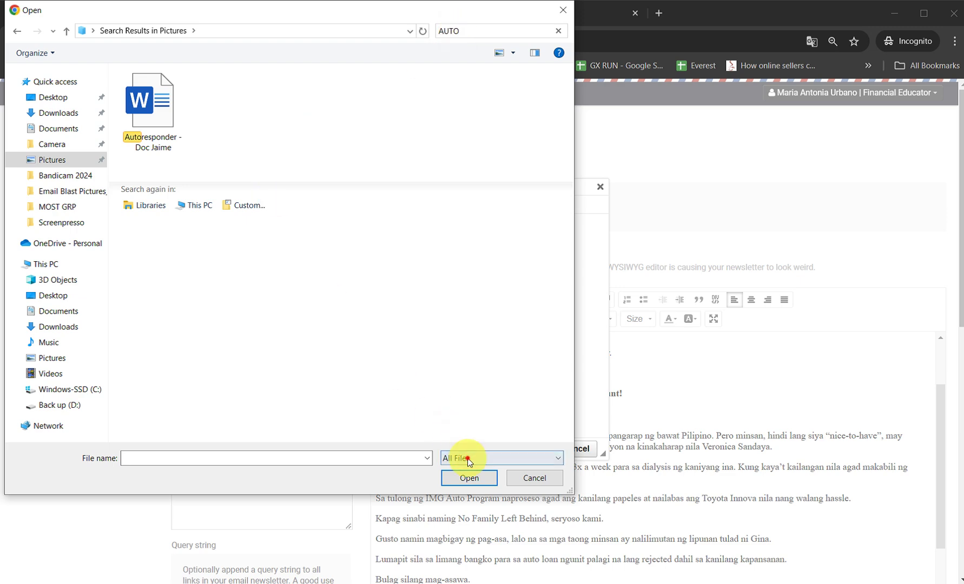
{"action": "left_click", "coordinate": [534, 478]}
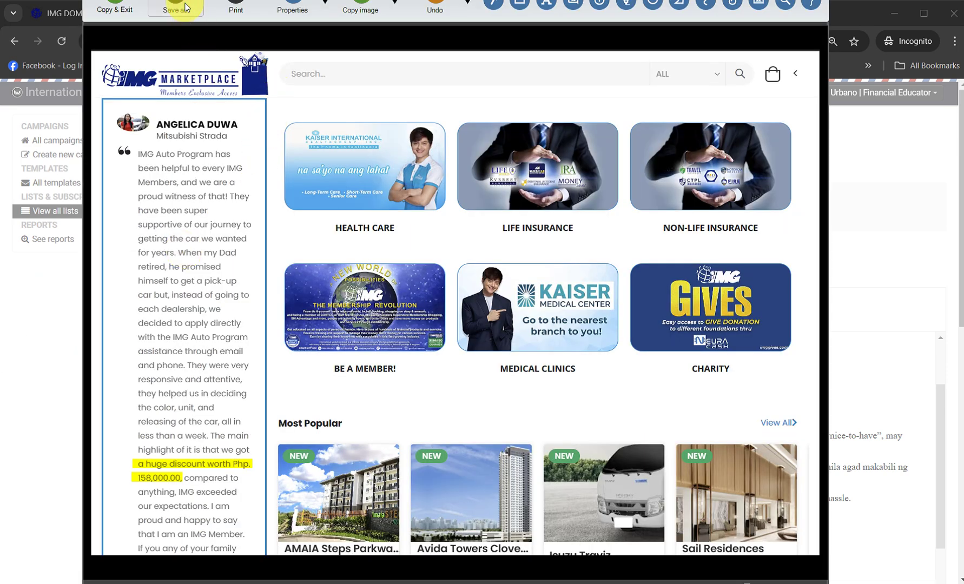
- Save the highlighted testimonial capture into the Pictures folder as Autoprogram_2
{"action": "left_click", "coordinate": [185, 6]}
{"action": "left_click_drag", "start_coordinate": [222, 107], "coordinate": [226, 26]}
{"action": "left_click", "coordinate": [131, 92]}
{"action": "left_click", "coordinate": [275, 199]}
{"action": "type", "text": "Autoprogram"}
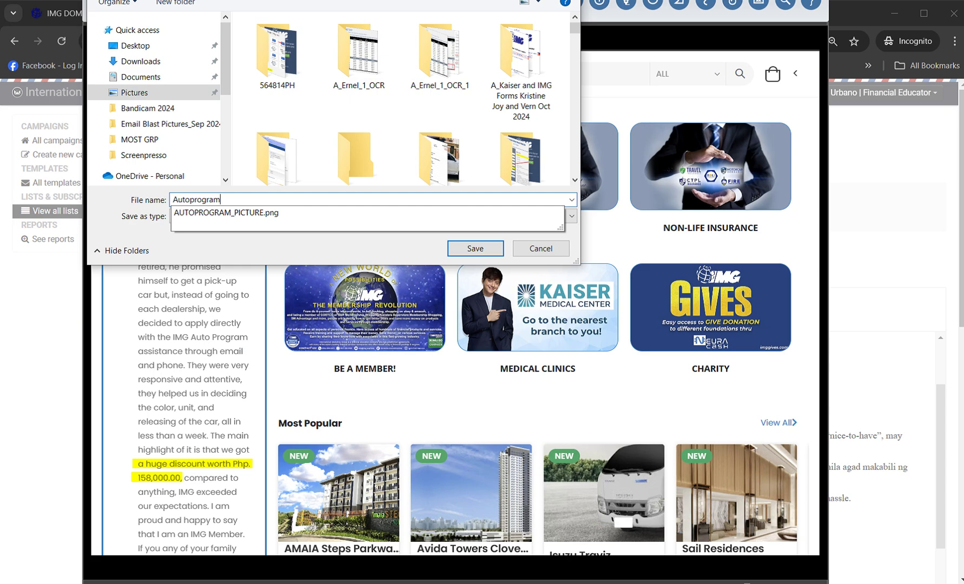
{"action": "type", "text": "_2"}
{"action": "key", "text": "Return"}
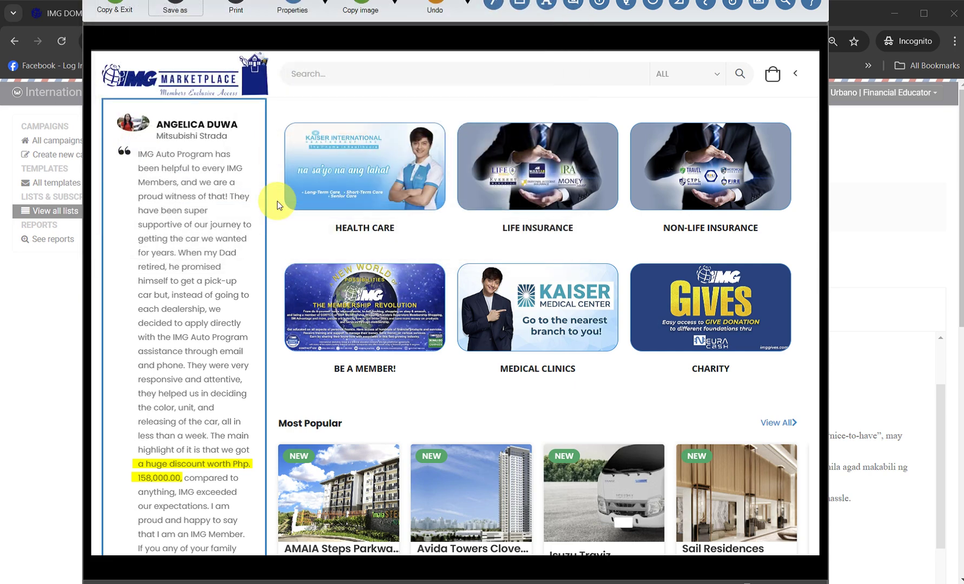
- Open the file chooser and search the Pictures folder for 'Auto' images
{"action": "key", "text": "alt+Tab"}
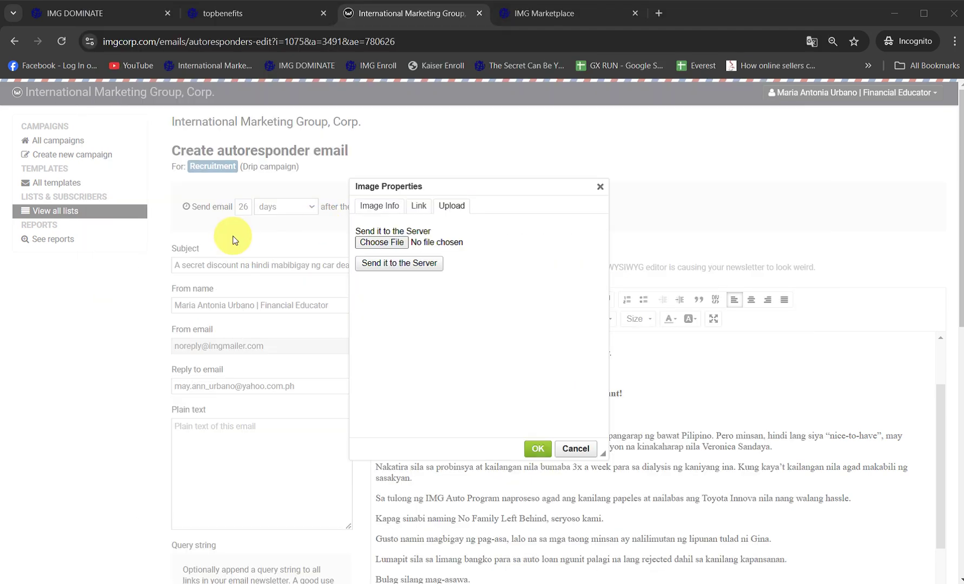
{"action": "left_click", "coordinate": [382, 243]}
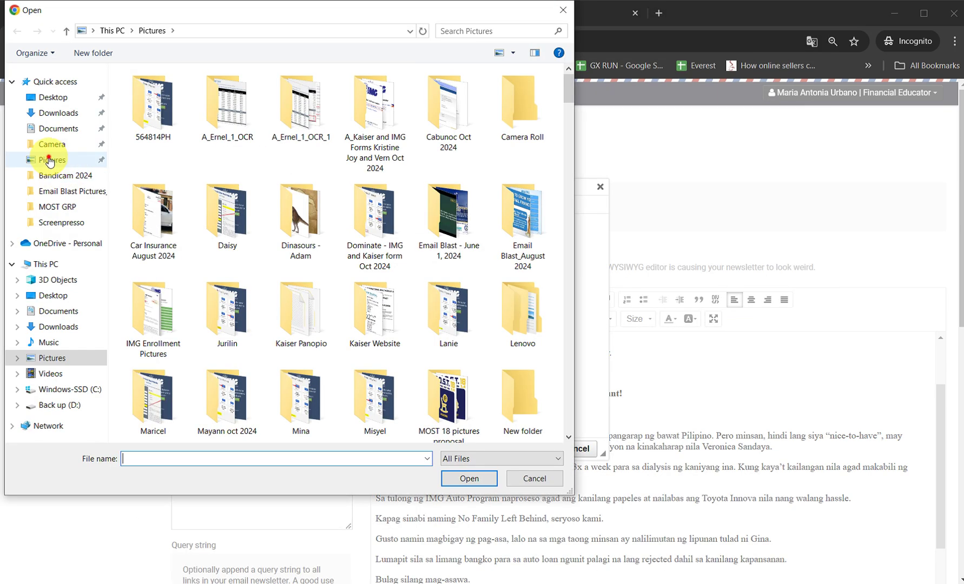
{"action": "left_click", "coordinate": [483, 34]}
{"action": "type", "text": "Auto"}
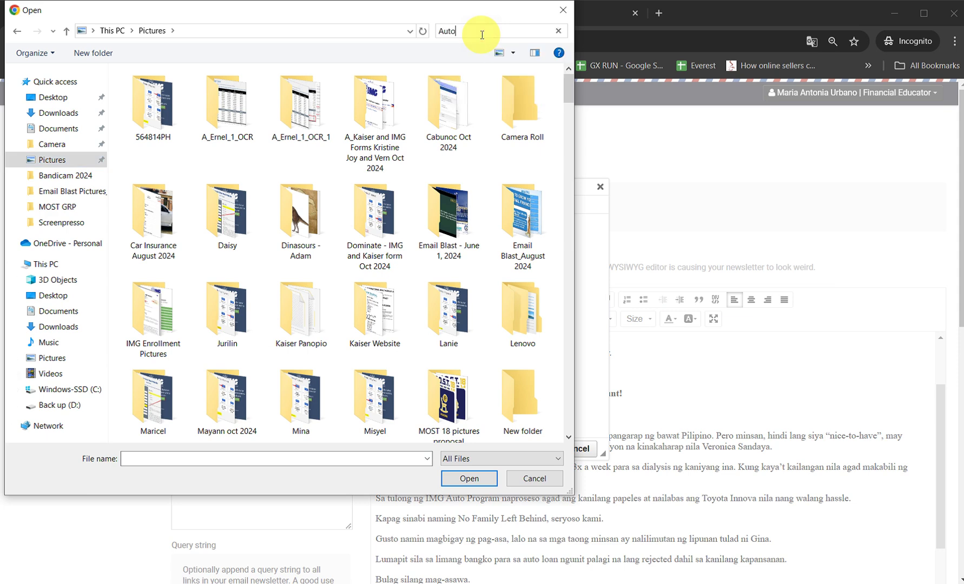
{"action": "left_click", "coordinate": [487, 460]}
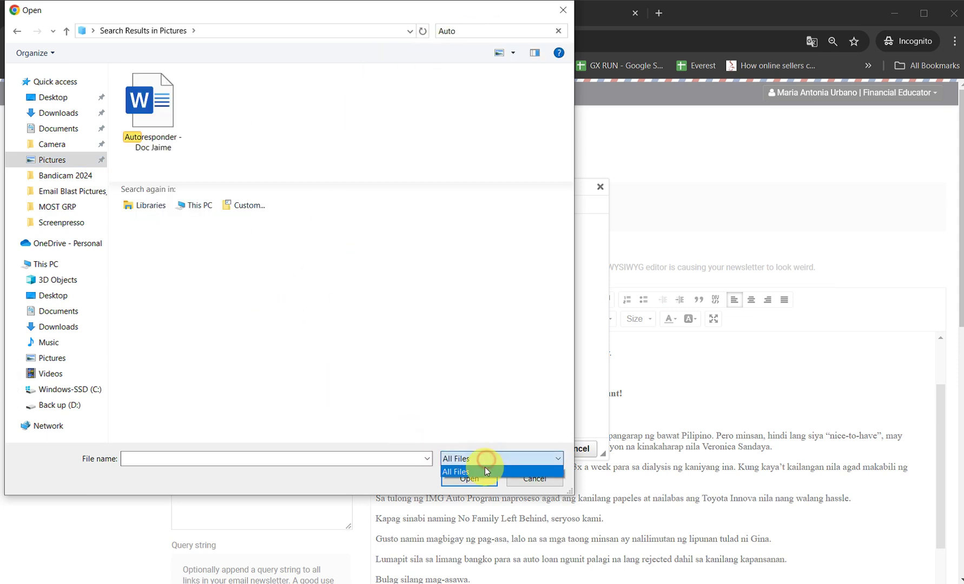
{"action": "left_click", "coordinate": [52, 126]}
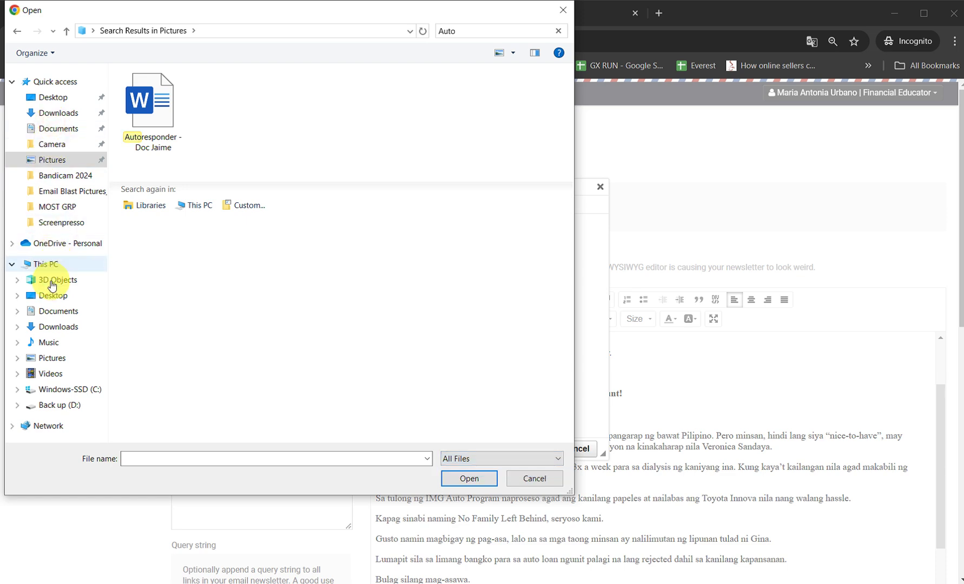
{"action": "left_click", "coordinate": [48, 360]}
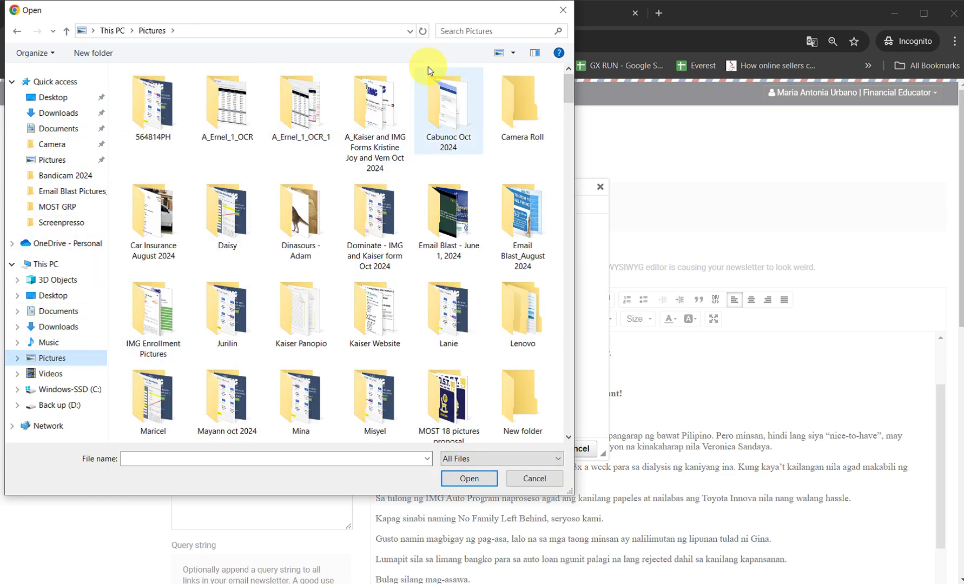
{"action": "left_click", "coordinate": [477, 35]}
{"action": "type", "text": "Auto"}
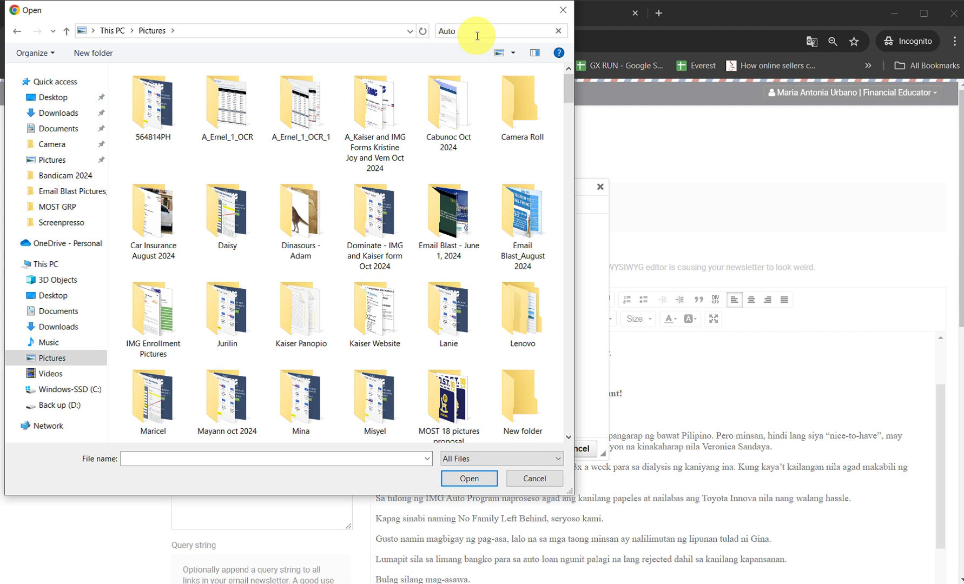
{"action": "left_click", "coordinate": [53, 159]}
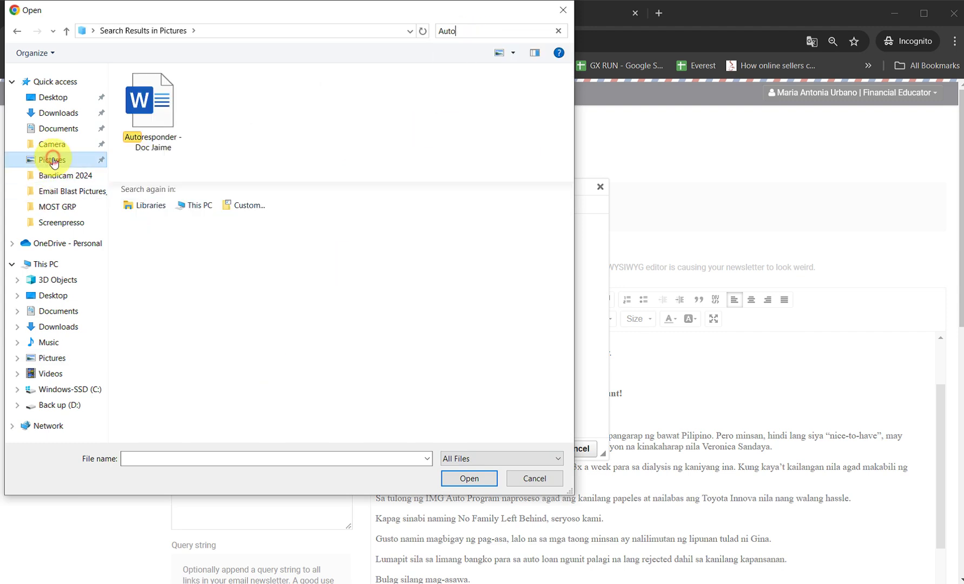
- Browse through the Pictures images and select A_IMG Market Place
{"action": "scroll", "coordinate": [341, 332], "scroll_direction": "down", "scroll_amount": 10}
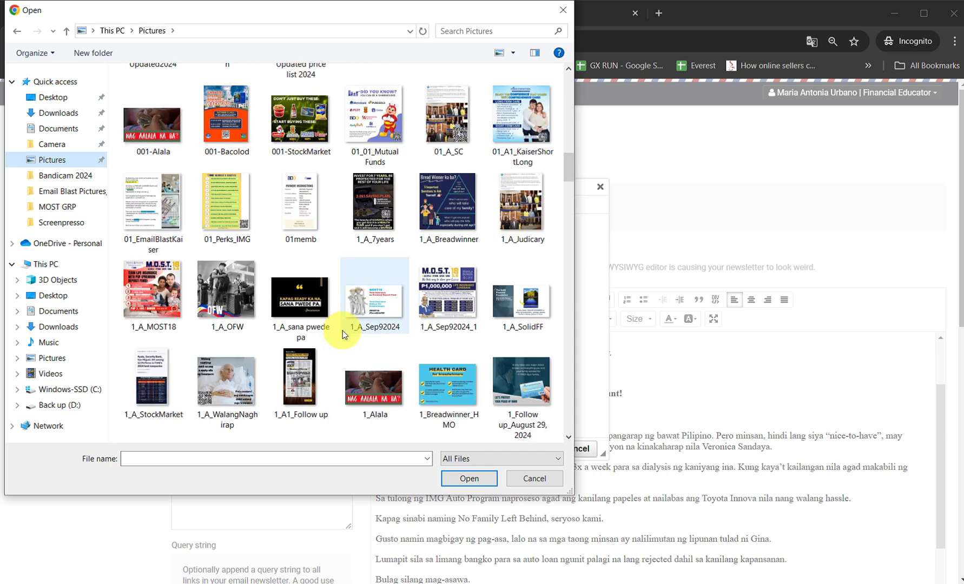
{"action": "left_click", "coordinate": [238, 208]}
{"action": "scroll", "coordinate": [230, 199], "scroll_direction": "down", "scroll_amount": 5}
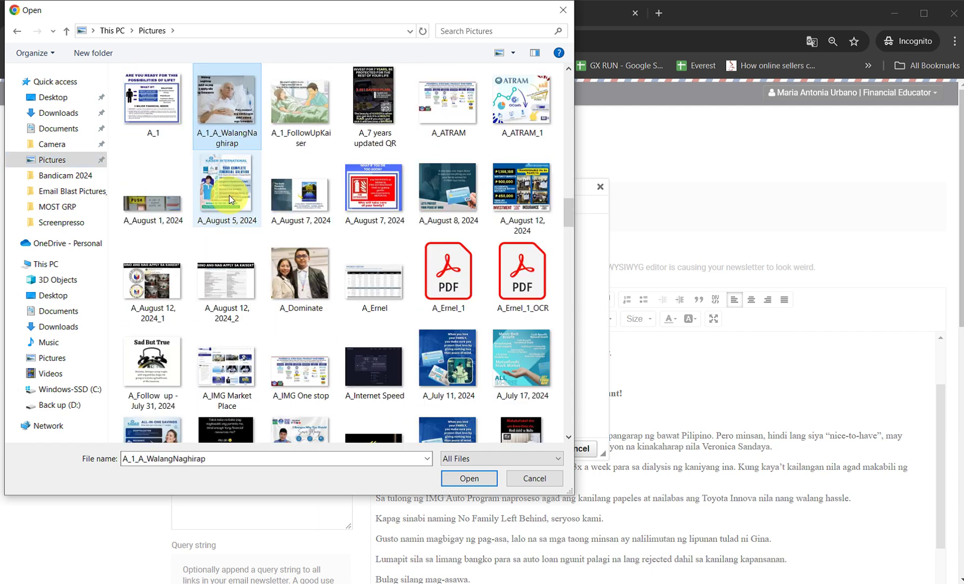
{"action": "key", "text": "Right"}
{"action": "key", "text": "Right"}
{"action": "key", "text": "Right"}
{"action": "key", "text": "Right"}
{"action": "key", "text": "Right"}
{"action": "key", "text": "Right"}
{"action": "key", "text": "Right"}
{"action": "key", "text": "Right"}
{"action": "key", "text": "Right"}
{"action": "key", "text": "Right"}
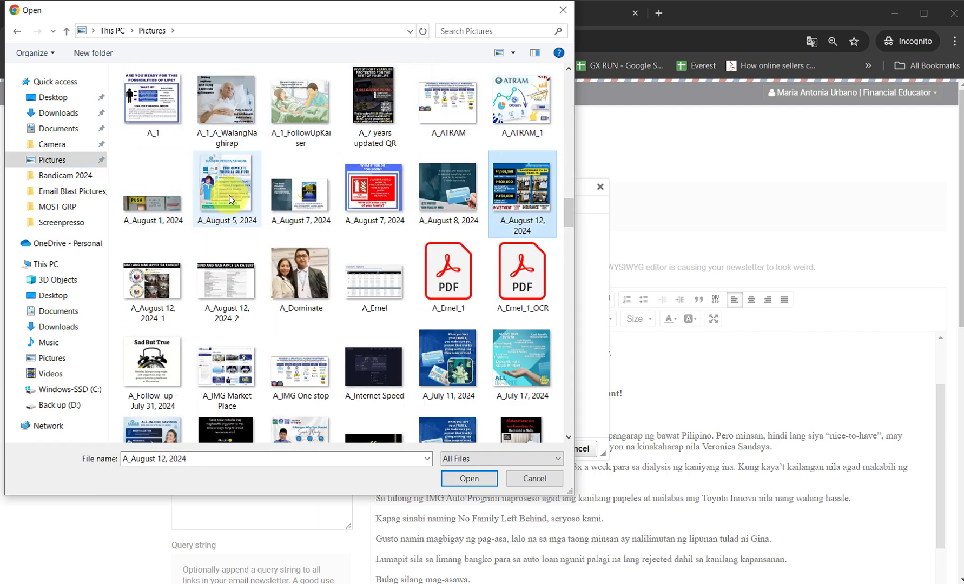
{"action": "key", "text": "Right"}
{"action": "key", "text": "Right"}
{"action": "left_click", "coordinate": [227, 383]}
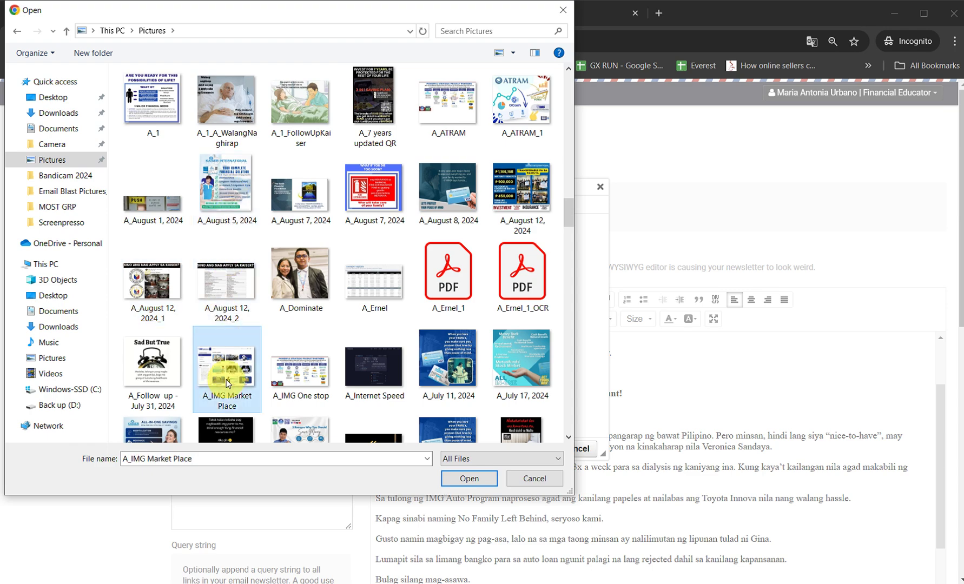
{"action": "scroll", "coordinate": [227, 383], "scroll_direction": "down", "scroll_amount": 3}
- Preview the A_IMG Market Place image, then select Autoprogram_1 instead
{"action": "right_click", "coordinate": [227, 151]}
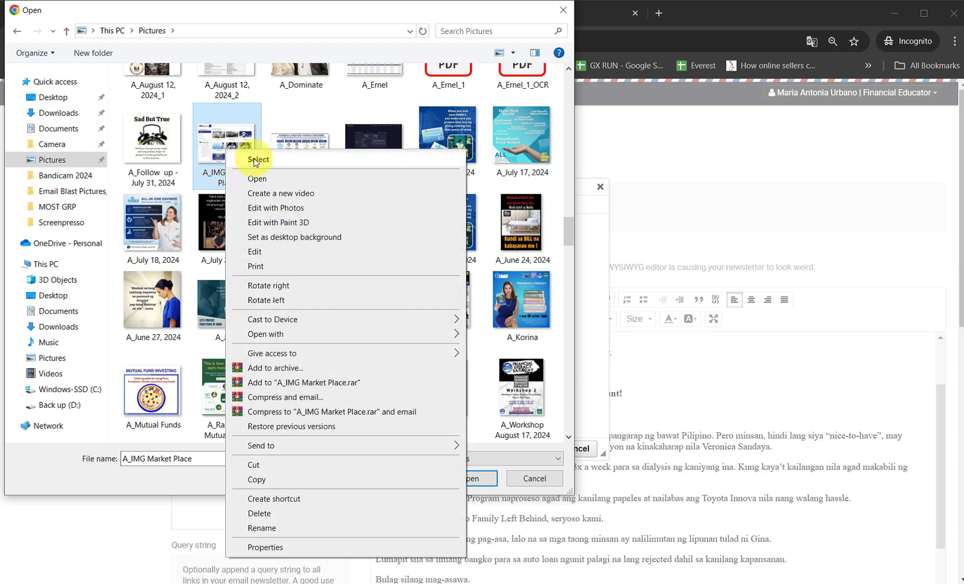
{"action": "left_click", "coordinate": [265, 182]}
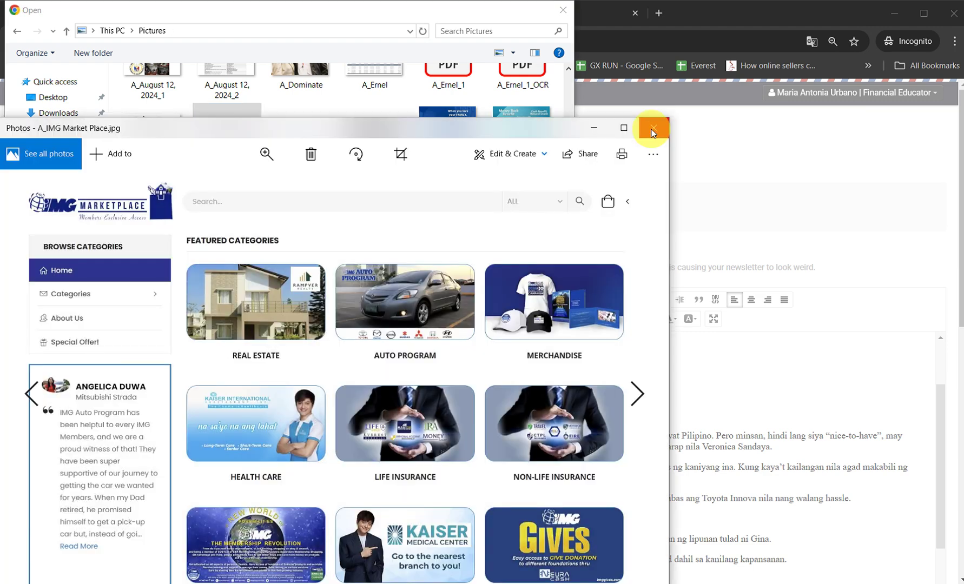
{"action": "left_click", "coordinate": [653, 133]}
{"action": "scroll", "coordinate": [377, 379], "scroll_direction": "down", "scroll_amount": 5}
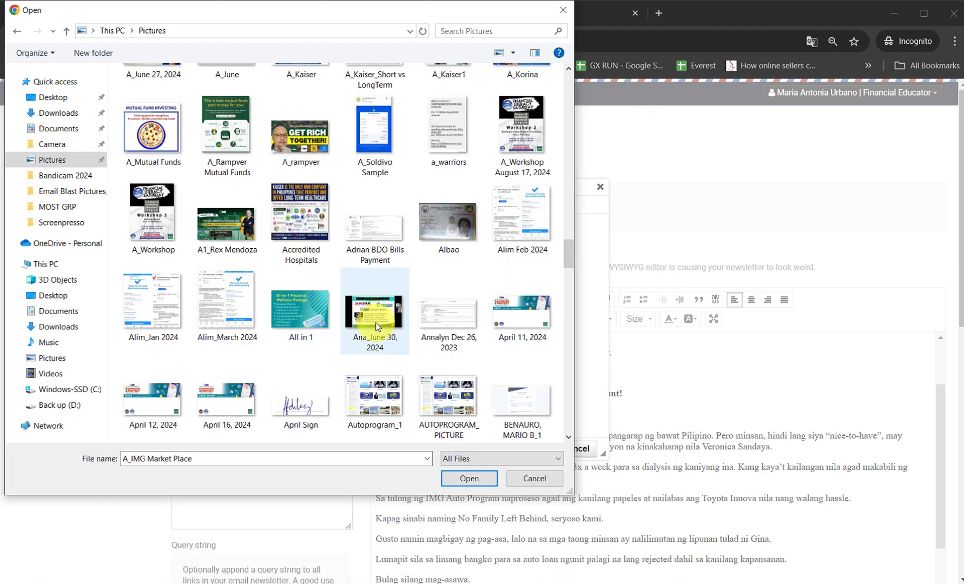
{"action": "left_click", "coordinate": [468, 479]}
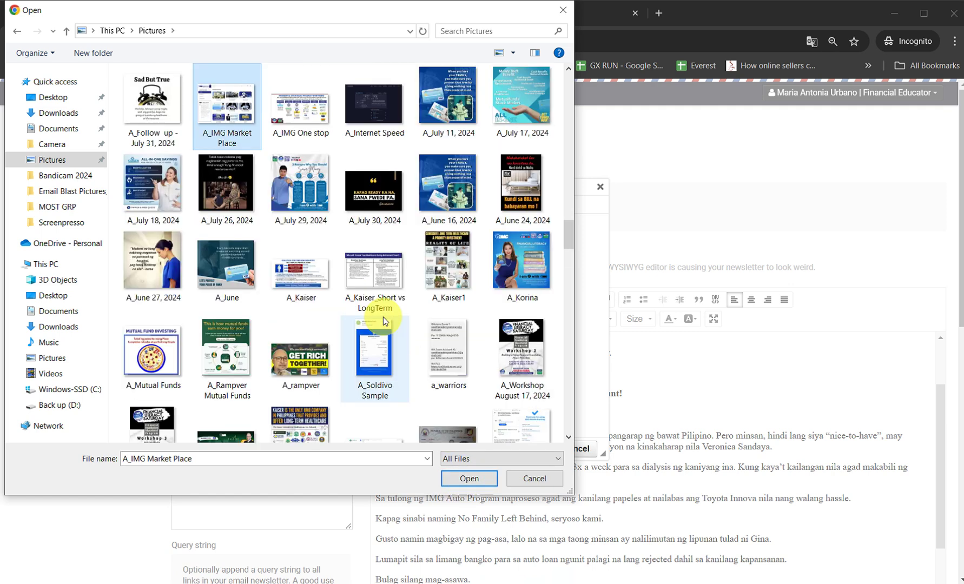
{"action": "scroll", "coordinate": [383, 318], "scroll_direction": "down", "scroll_amount": 3}
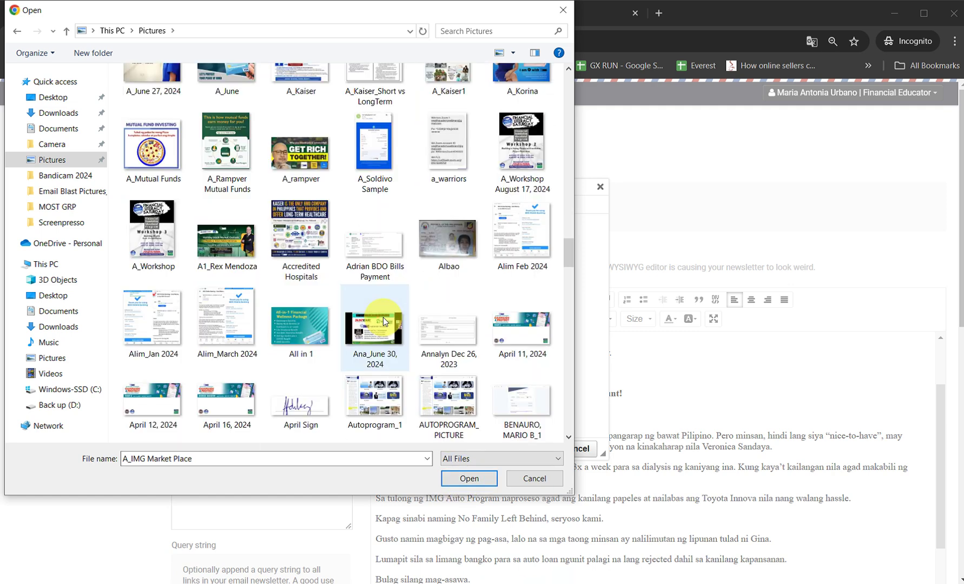
{"action": "left_click", "coordinate": [388, 410]}
- Upload Autoprogram_1, insert it 800 wide, and save the 26-day email
{"action": "left_click", "coordinate": [469, 479]}
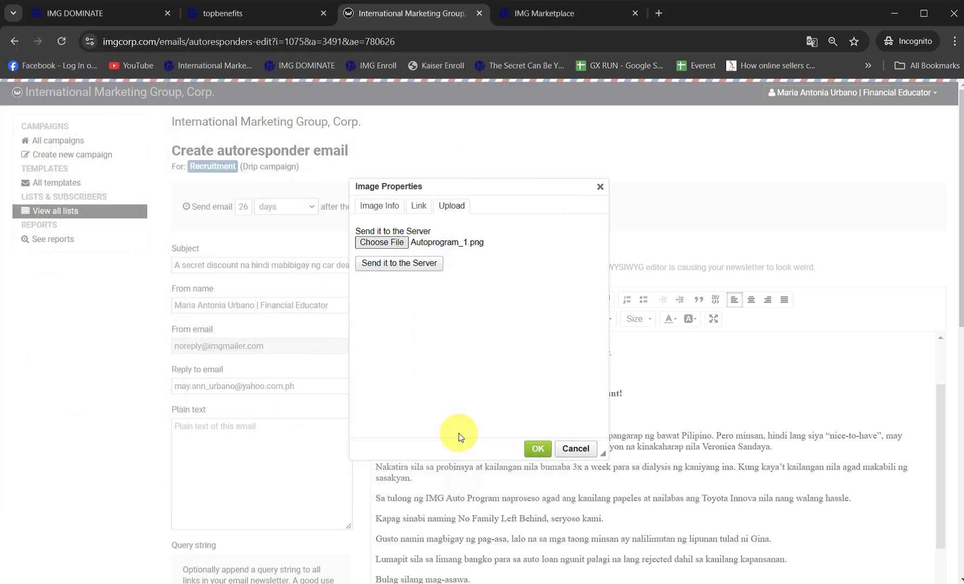
{"action": "left_click", "coordinate": [403, 265]}
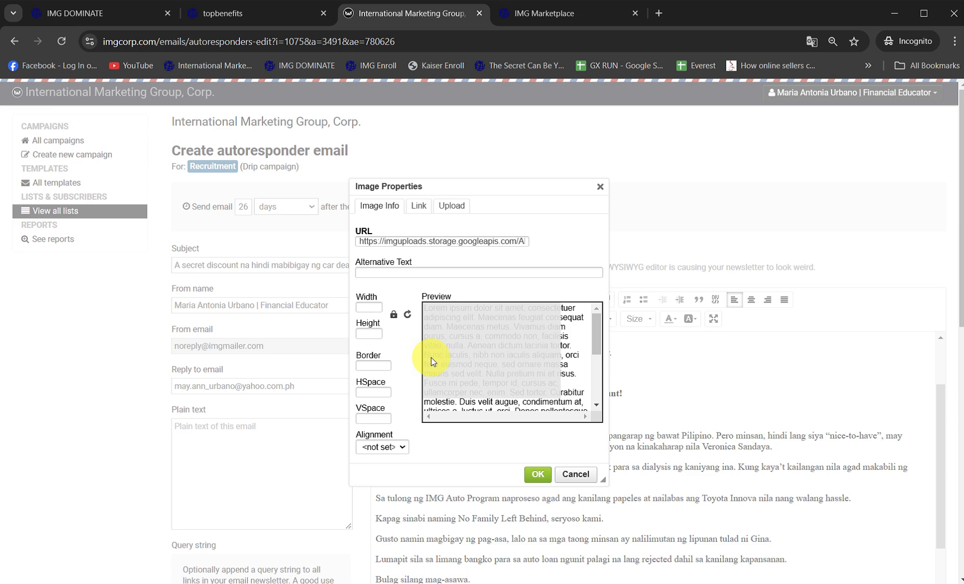
{"action": "double_click", "coordinate": [378, 308]}
{"action": "type", "text": "800"}
{"action": "key", "text": "Return"}
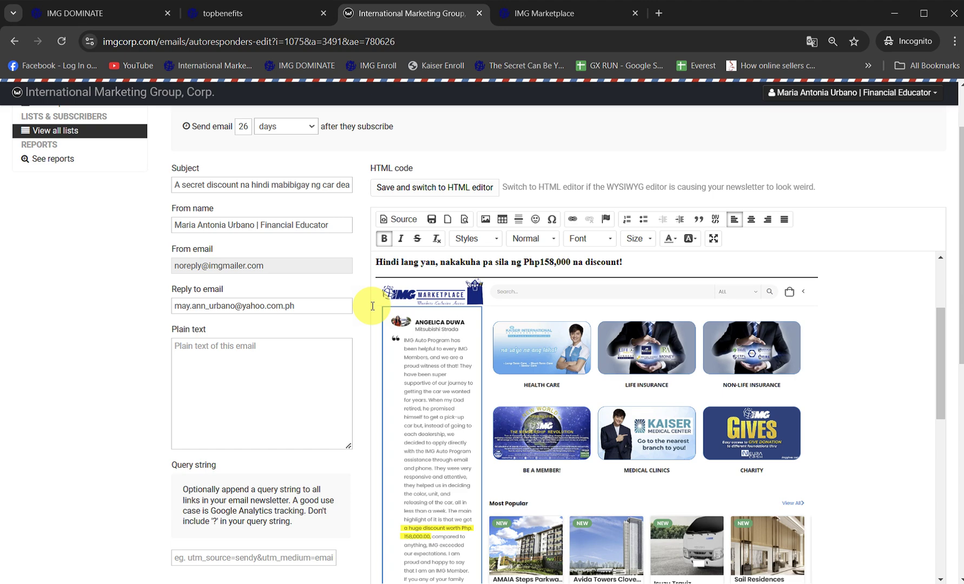
{"action": "left_click", "coordinate": [431, 219]}
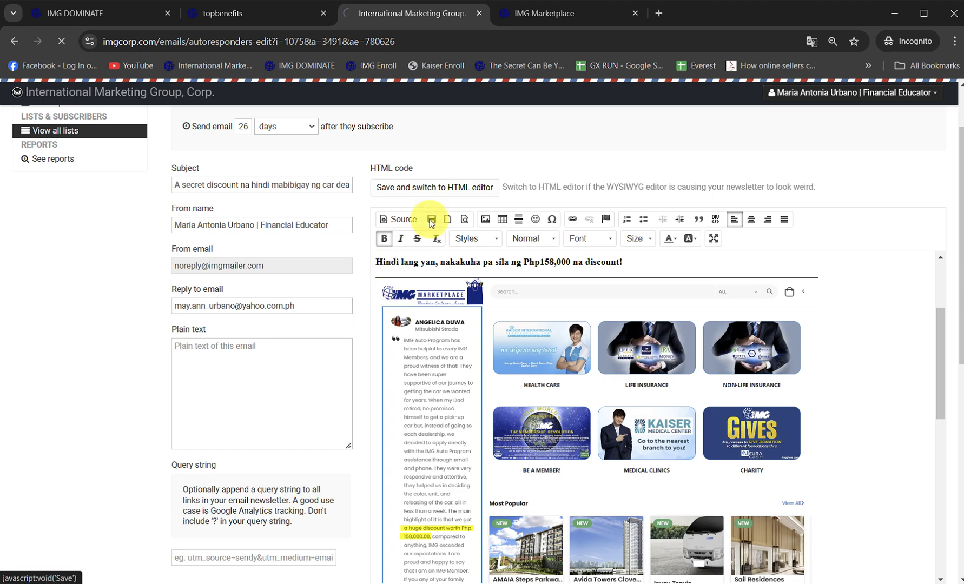
{"action": "scroll", "coordinate": [93, 415], "scroll_direction": "down", "scroll_amount": 10}
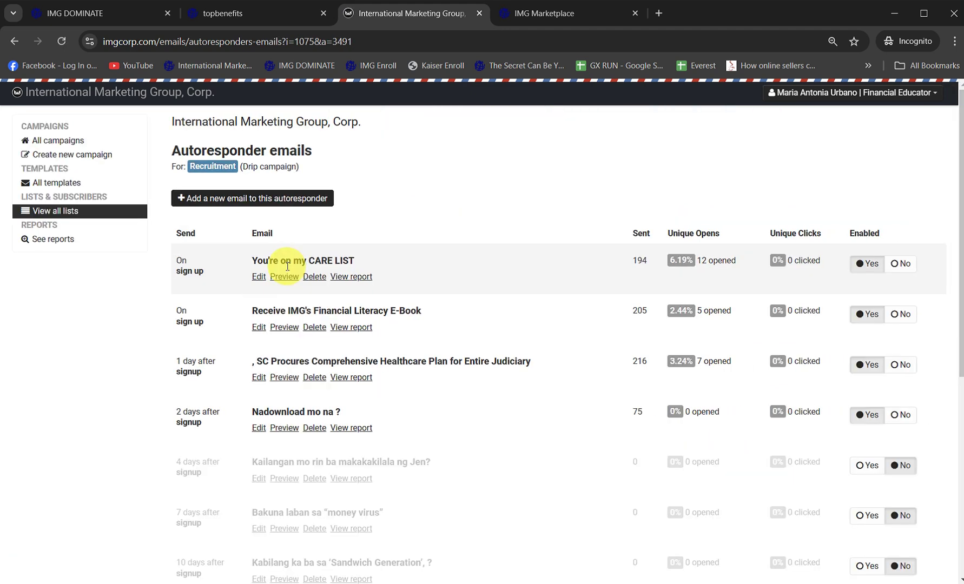
- Add a new Recruitment autoresponder email with a send delay of 30 days
{"action": "scroll", "coordinate": [962, 159], "scroll_direction": "down", "scroll_amount": 7}
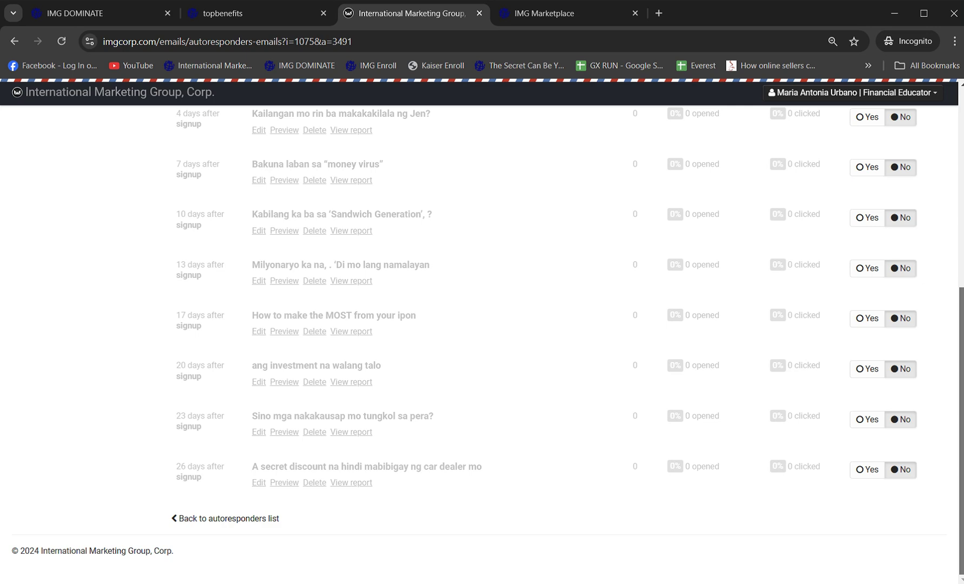
{"action": "scroll", "coordinate": [955, 257], "scroll_direction": "up", "scroll_amount": 10}
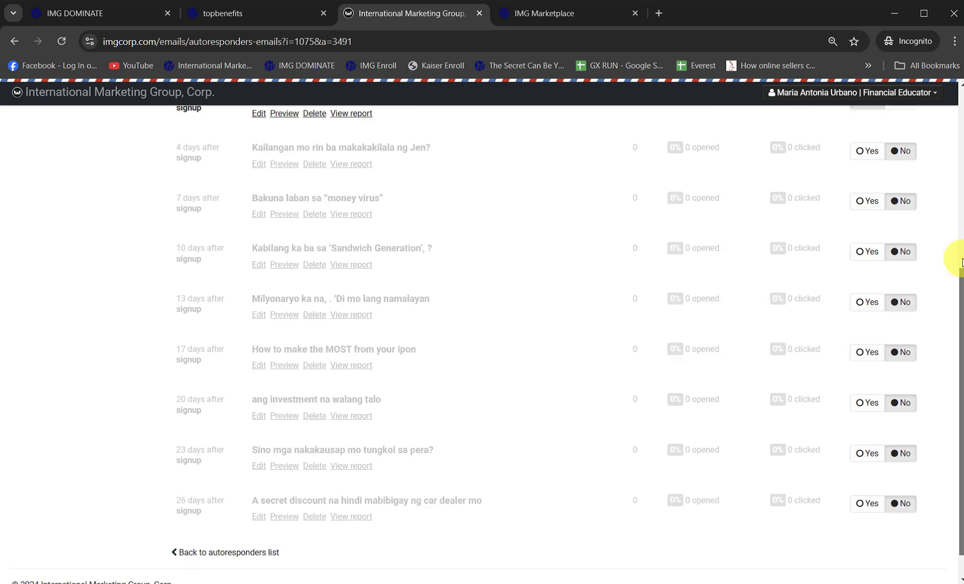
{"action": "left_click", "coordinate": [300, 199]}
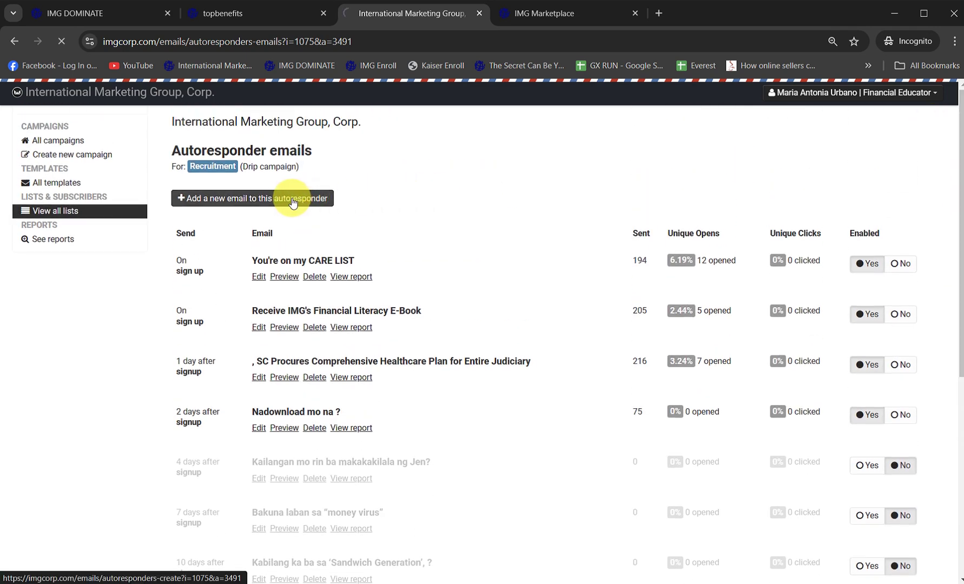
{"action": "left_click", "coordinate": [280, 205]}
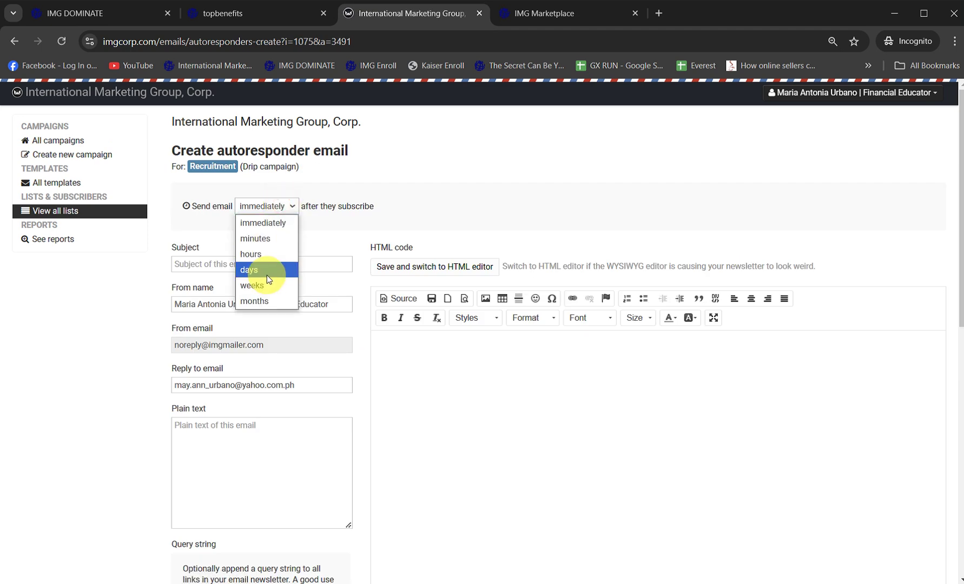
{"action": "left_click", "coordinate": [261, 274]}
{"action": "left_click", "coordinate": [92, 366]}
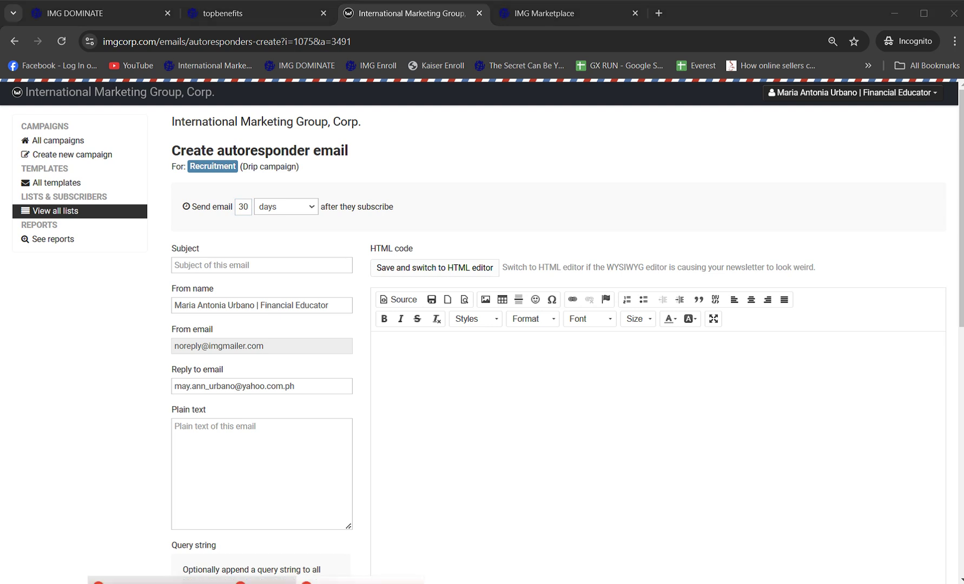
- Copy the Great things email text from Notepad and paste it into the email body
{"action": "left_click", "coordinate": [325, 581]}
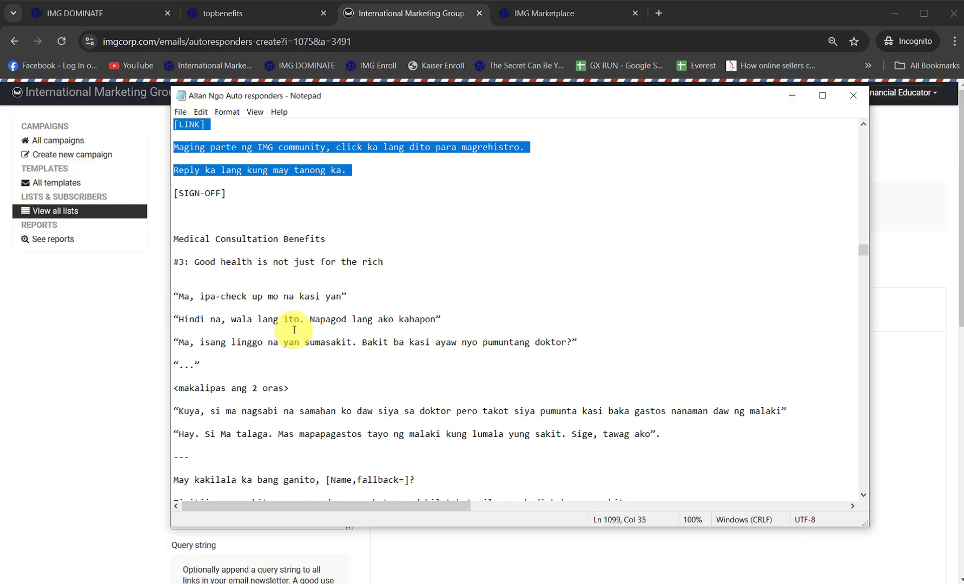
{"action": "scroll", "coordinate": [301, 347], "scroll_direction": "down", "scroll_amount": 4}
{"action": "scroll", "coordinate": [297, 337], "scroll_direction": "down", "scroll_amount": 7}
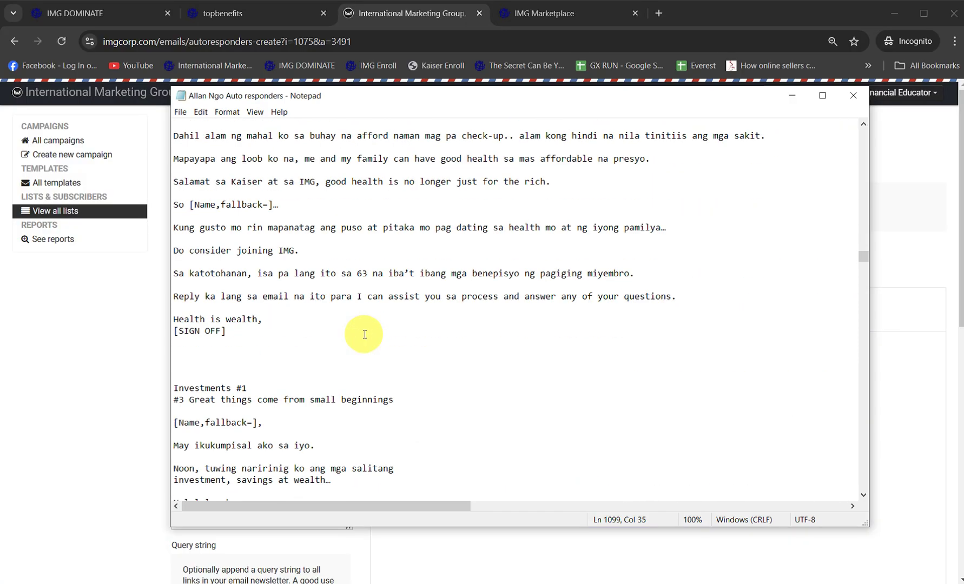
{"action": "scroll", "coordinate": [360, 319], "scroll_direction": "down", "scroll_amount": 4}
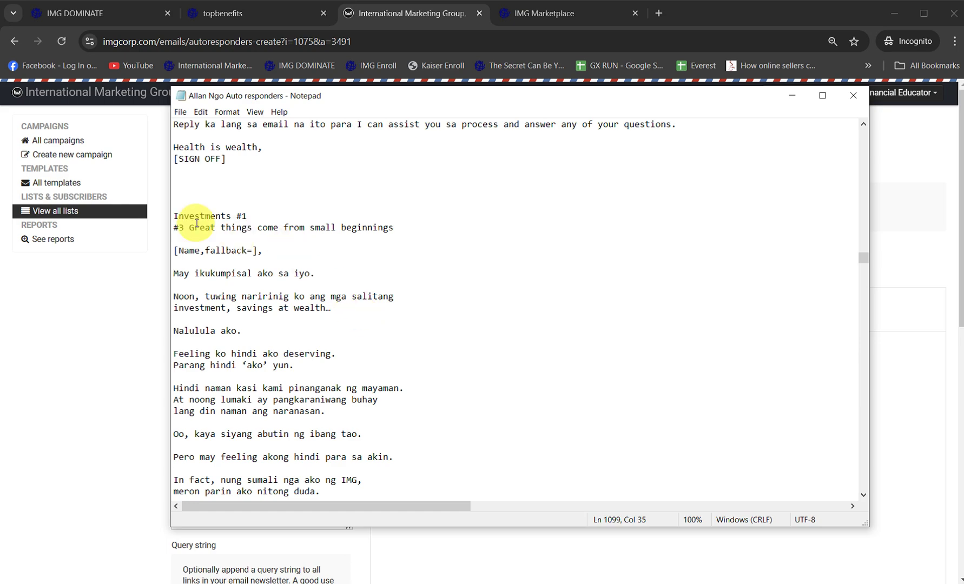
{"action": "left_click_drag", "start_coordinate": [185, 230], "coordinate": [260, 360]}
{"action": "scroll", "coordinate": [398, 323], "scroll_direction": "down", "scroll_amount": 10}
{"action": "scroll", "coordinate": [334, 372], "scroll_direction": "down", "scroll_amount": 15}
{"action": "scroll", "coordinate": [344, 366], "scroll_direction": "down", "scroll_amount": 4}
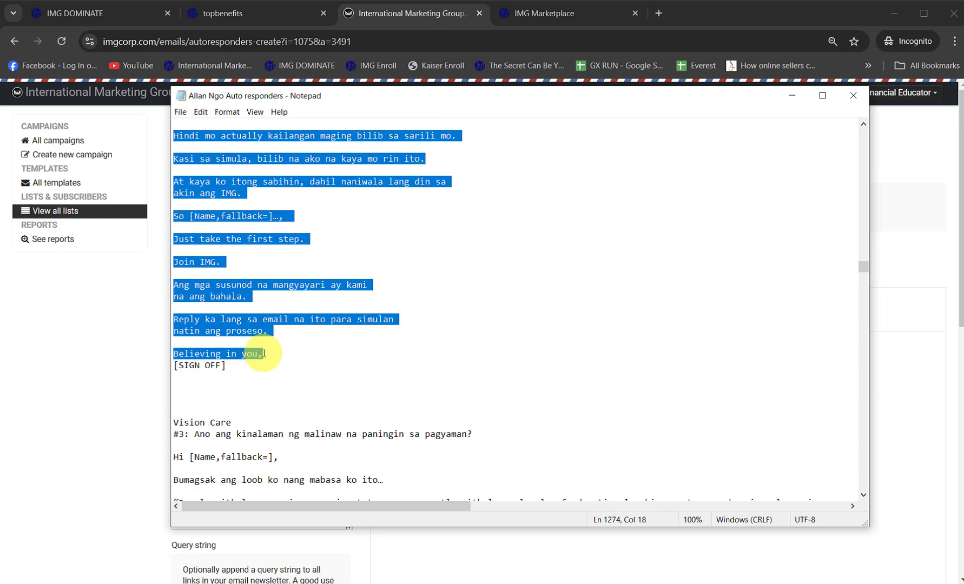
{"action": "right_click", "coordinate": [246, 193]}
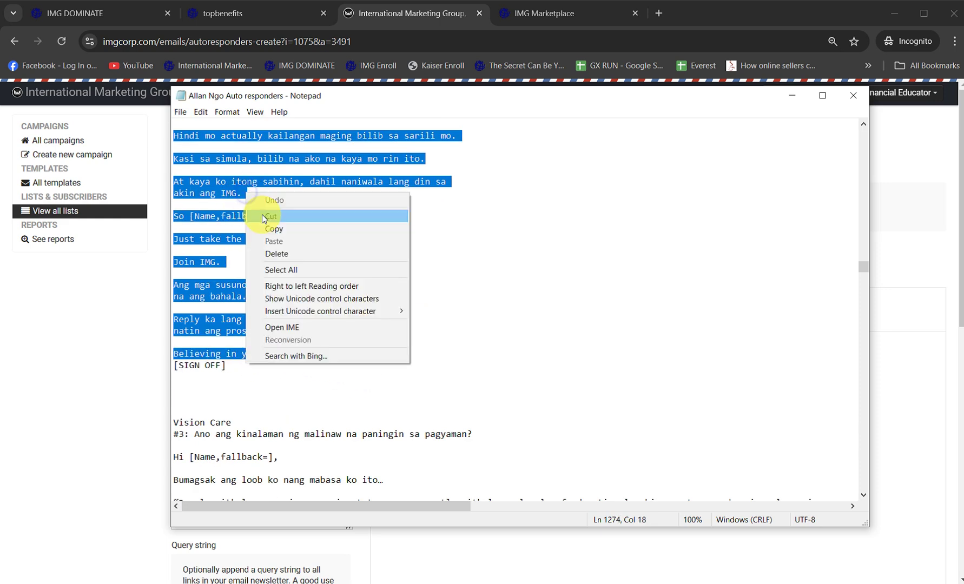
{"action": "left_click", "coordinate": [288, 230]}
{"action": "key", "text": "alt+Tab"}
{"action": "left_click", "coordinate": [409, 338]}
{"action": "key", "text": "ctrl+v"}
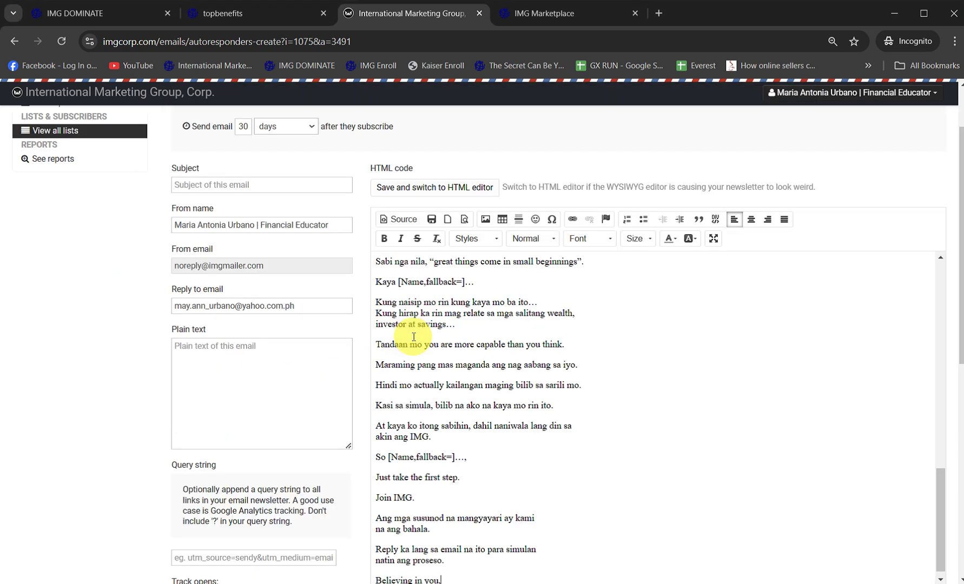
- Add the sender name as sign-off, move the title into Subject, and save
{"action": "triple_click", "coordinate": [256, 225]}
{"action": "key", "text": "ctrl+c"}
{"action": "left_click", "coordinate": [452, 573]}
{"action": "key", "text": "ctrl+v"}
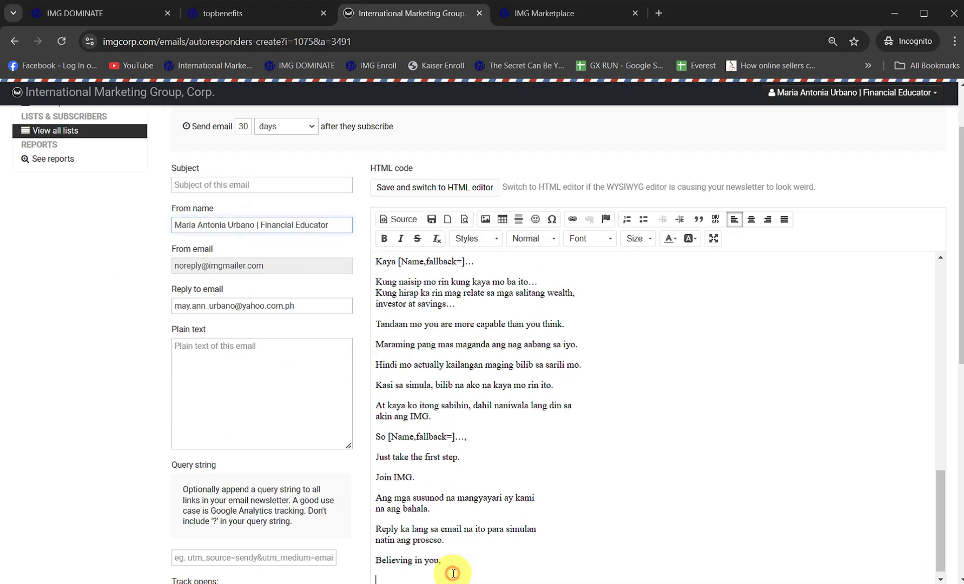
{"action": "key", "text": "ctrl+Home"}
{"action": "key", "text": "shift+Down"}
{"action": "key", "text": "ctrl+x"}
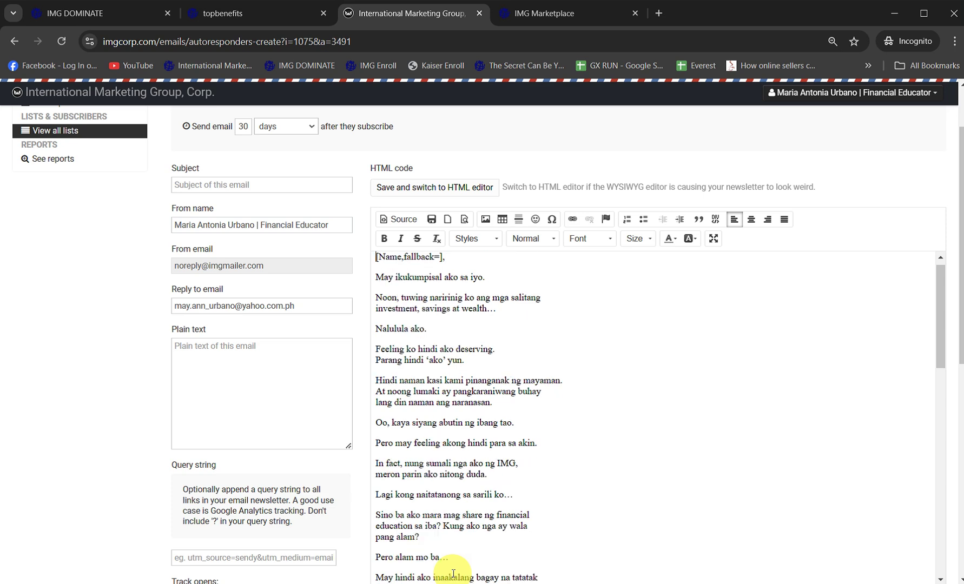
{"action": "key", "text": "ctrl+v"}
{"action": "left_click", "coordinate": [432, 219]}
{"action": "left_click", "coordinate": [500, 15]}
- Copy the topbenefits page address from its browser tab
{"action": "key", "text": "ctrl+w"}
{"action": "left_click", "coordinate": [251, 17]}
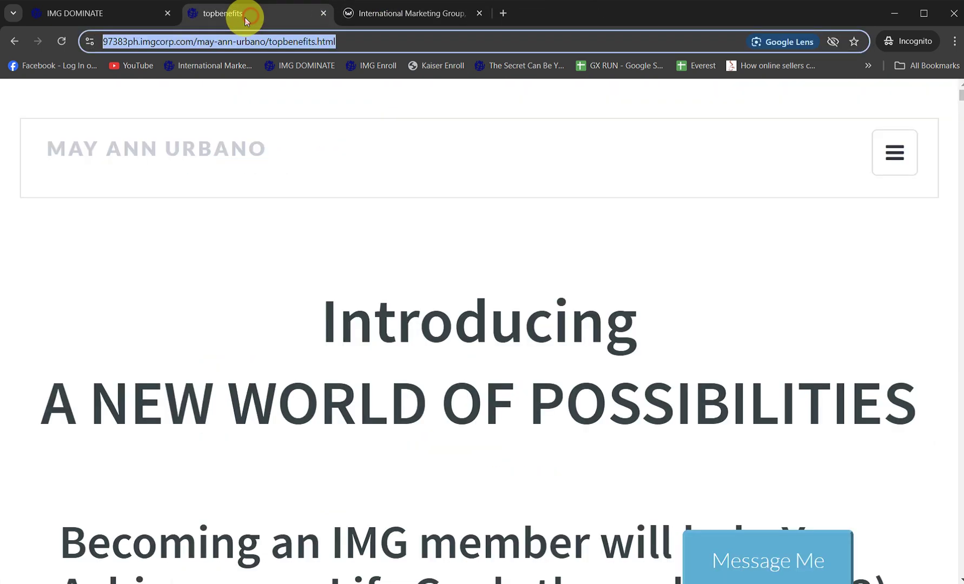
{"action": "right_click", "coordinate": [209, 44]}
{"action": "left_click", "coordinate": [251, 133]}
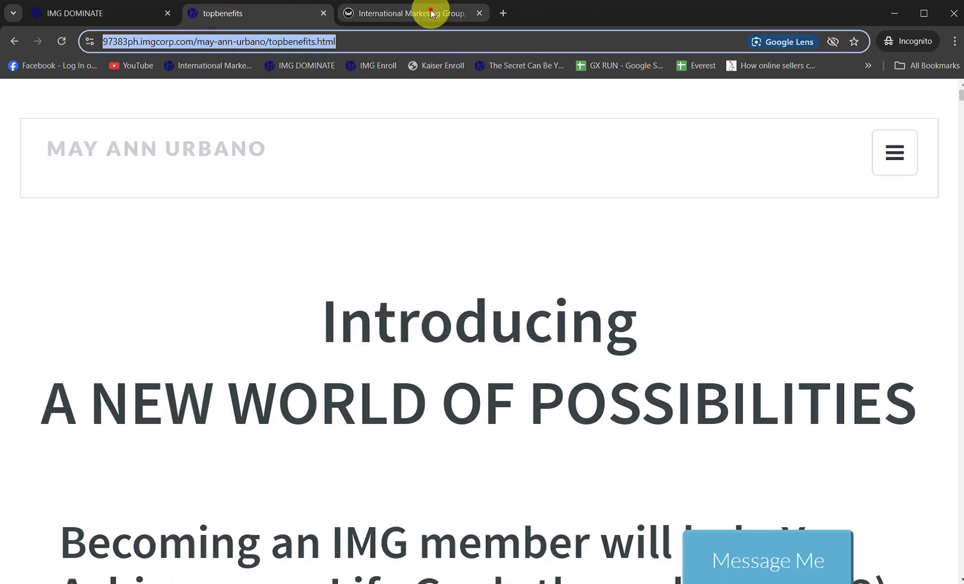
{"action": "left_click", "coordinate": [411, 14]}
- Bold 'Join IMG.', link it to the topbenefits address, and save the email
{"action": "scroll", "coordinate": [582, 450], "scroll_direction": "down", "scroll_amount": 10}
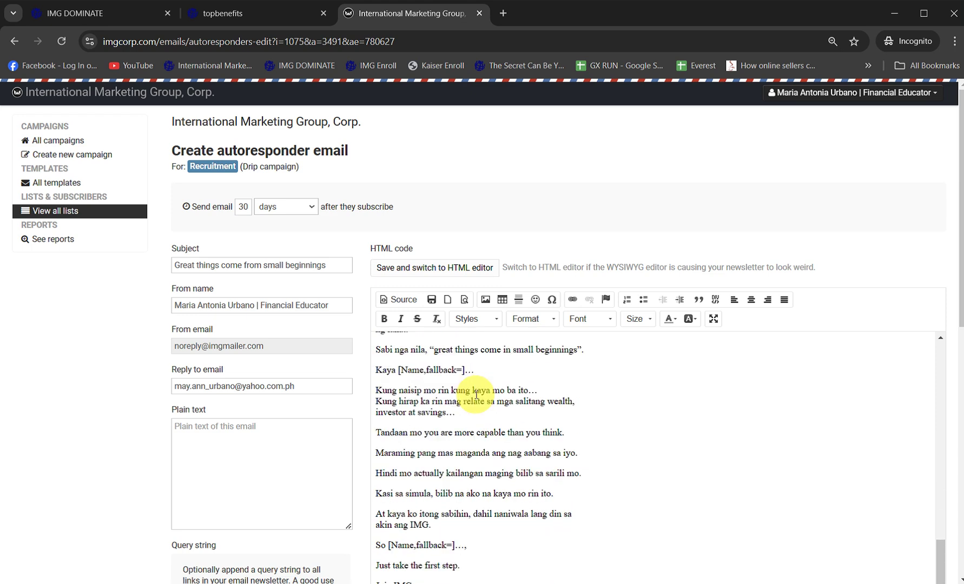
{"action": "scroll", "coordinate": [443, 411], "scroll_direction": "down", "scroll_amount": 1}
{"action": "left_click_drag", "start_coordinate": [406, 416], "coordinate": [379, 416]}
{"action": "key", "text": "ctrl+b"}
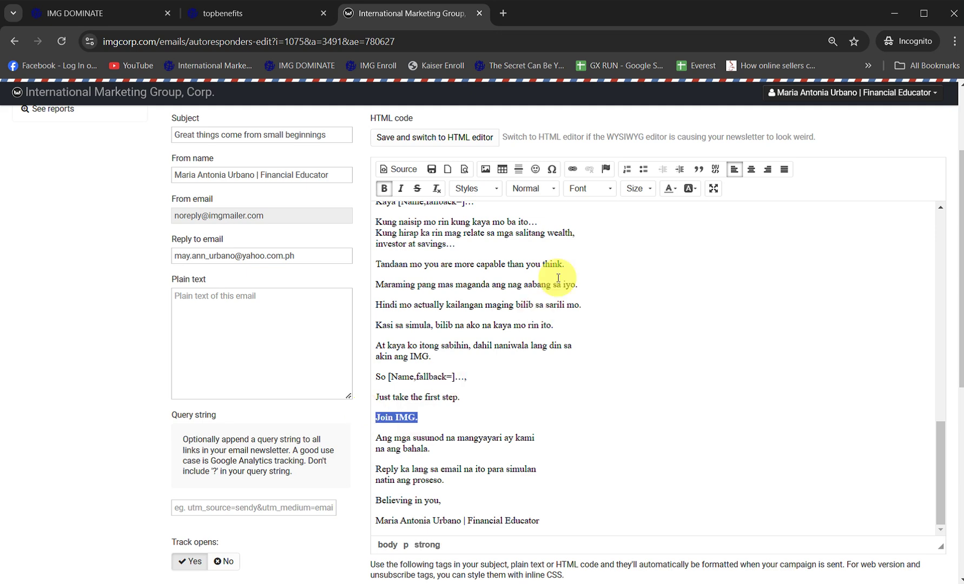
{"action": "key", "text": "ctrl+v"}
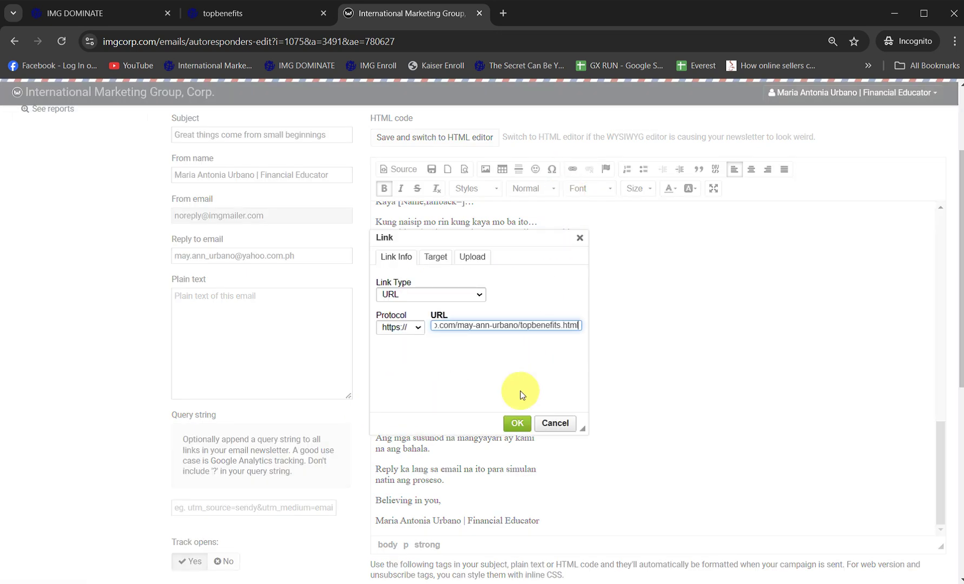
{"action": "left_click", "coordinate": [518, 423]}
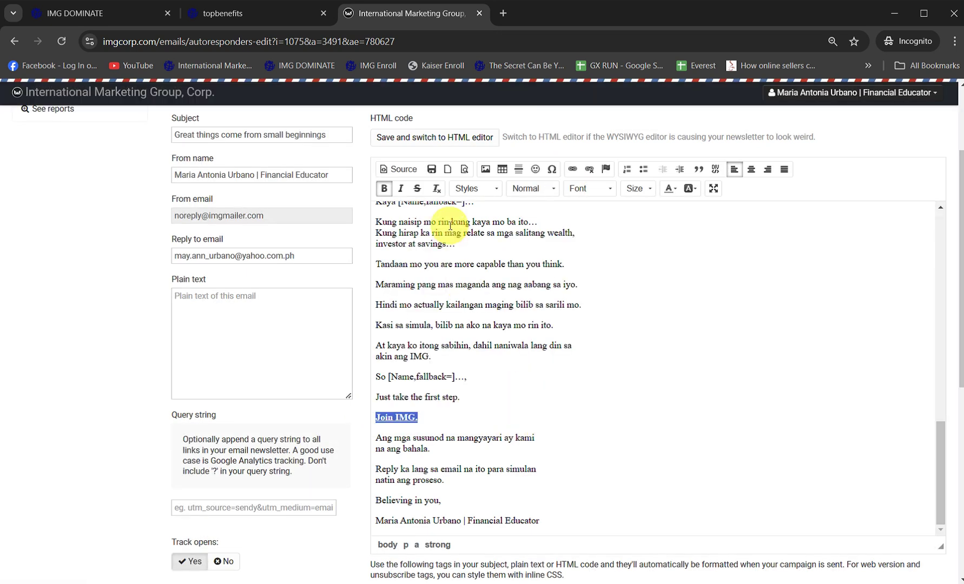
{"action": "left_click", "coordinate": [432, 170]}
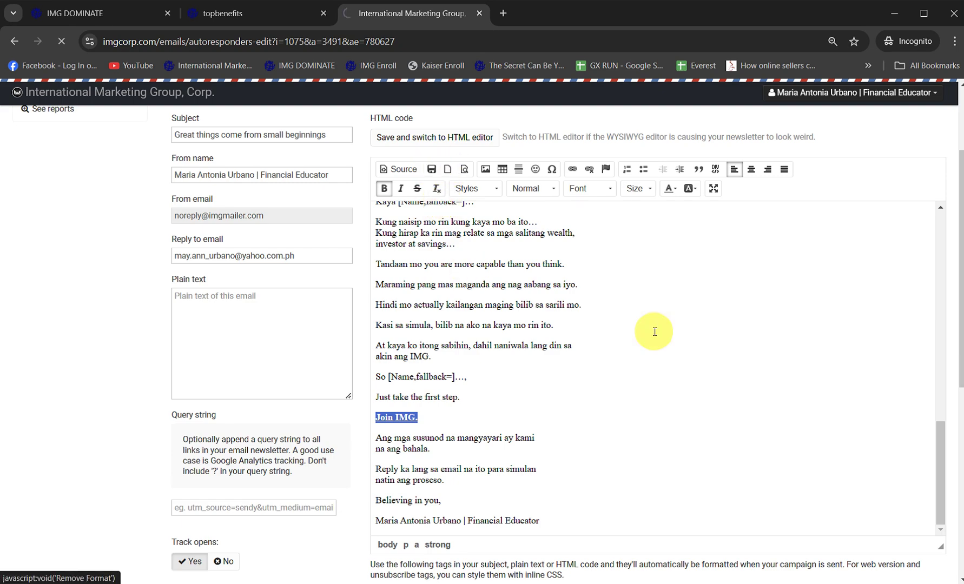
{"action": "scroll", "coordinate": [662, 447], "scroll_direction": "down", "scroll_amount": 8}
- Save the 30-day 'Great things come from small beginnings' email back to the Recruitment autoresponder list
{"action": "left_click", "coordinate": [295, 257]}
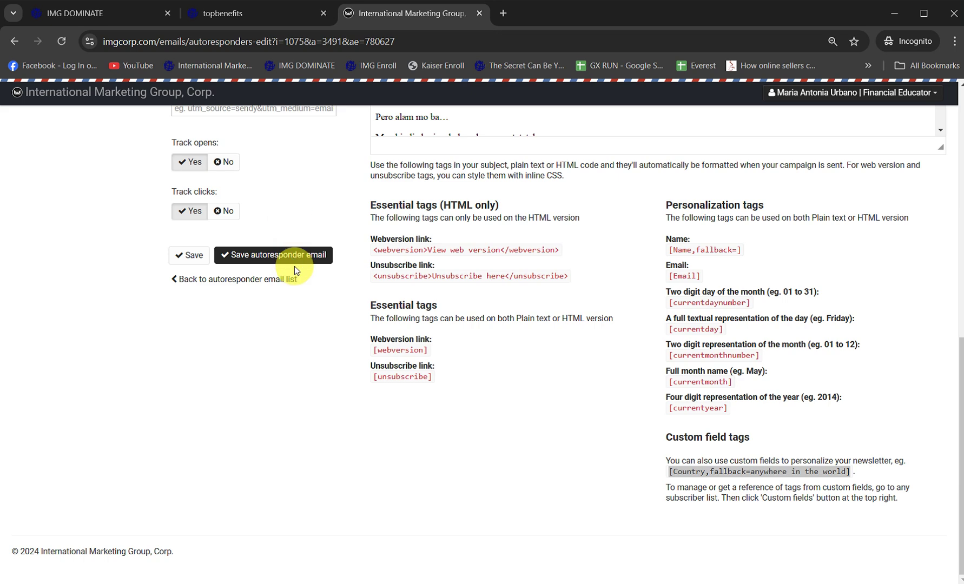
{"action": "left_click_drag", "start_coordinate": [961, 157], "coordinate": [962, 379]}
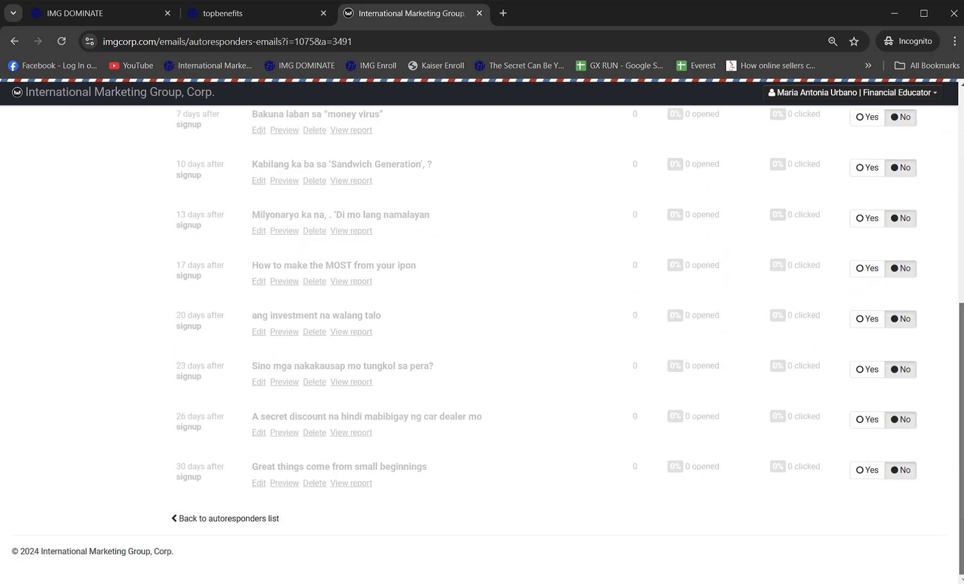
{"action": "scroll", "coordinate": [962, 379], "scroll_direction": "up", "scroll_amount": 8}
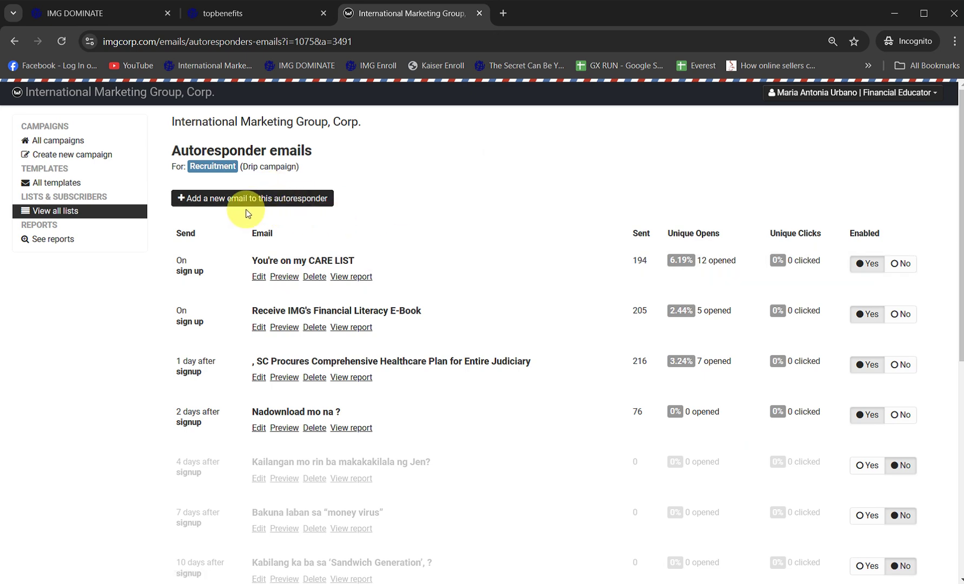
{"action": "scroll", "coordinate": [489, 301], "scroll_direction": "down", "scroll_amount": 7}
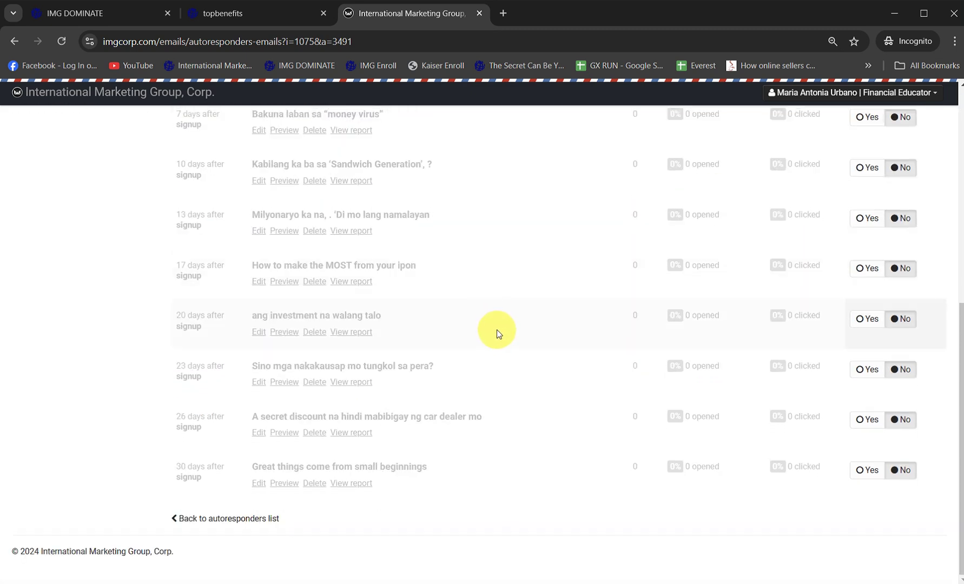
{"action": "scroll", "coordinate": [496, 332], "scroll_direction": "up", "scroll_amount": 1}
{"action": "scroll", "coordinate": [296, 408], "scroll_direction": "down", "scroll_amount": 1}
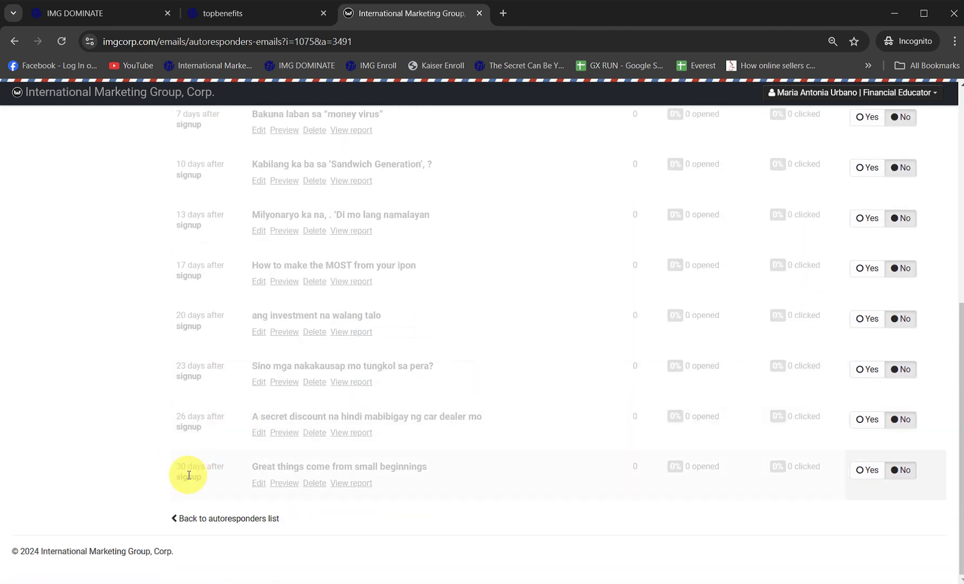
- Check that the new '30 days after' row appears at the end of the list
{"action": "left_click_drag", "start_coordinate": [175, 468], "coordinate": [230, 466]}
{"action": "scroll", "coordinate": [652, 394], "scroll_direction": "up", "scroll_amount": 3}
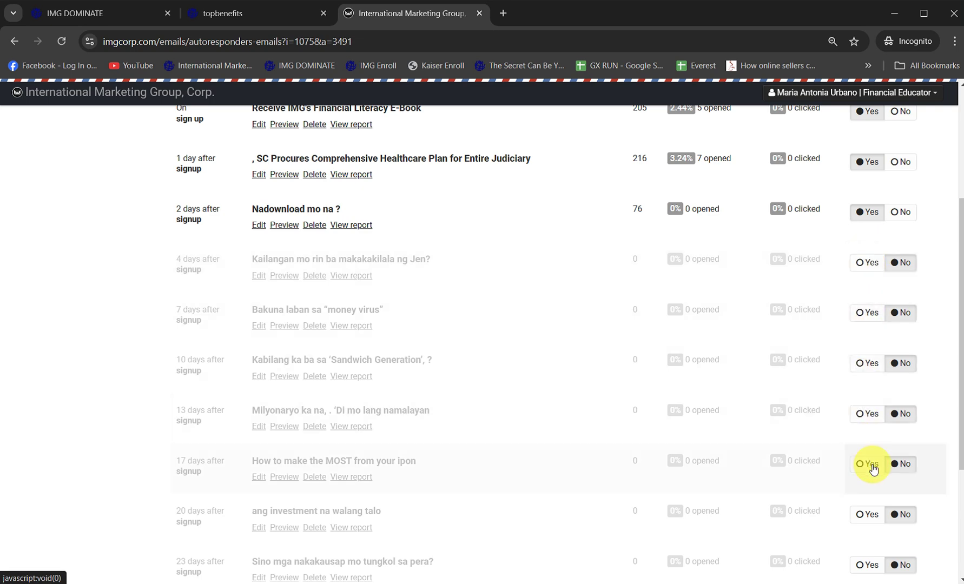
{"action": "scroll", "coordinate": [875, 469], "scroll_direction": "down", "scroll_amount": 2}
{"action": "scroll", "coordinate": [872, 467], "scroll_direction": "up", "scroll_amount": 6}
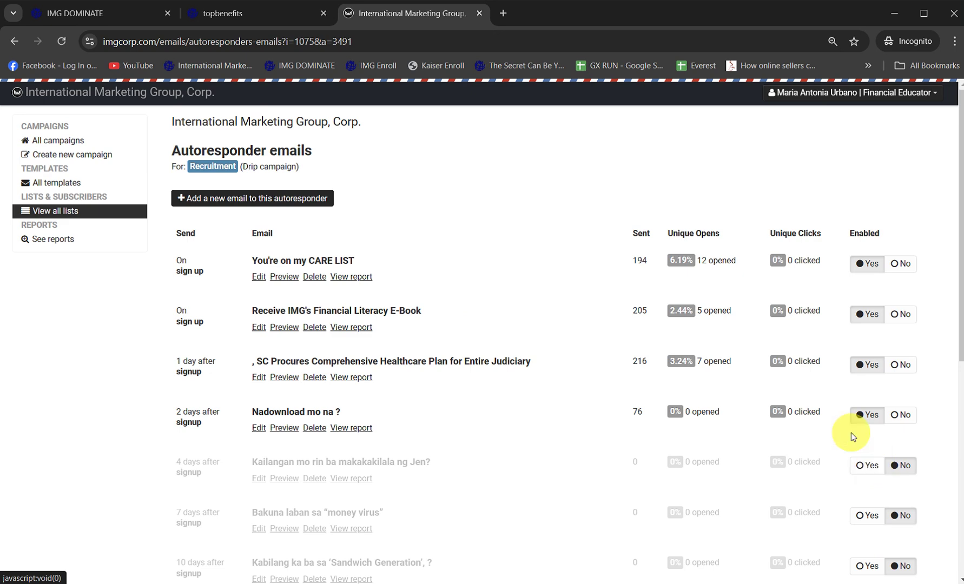